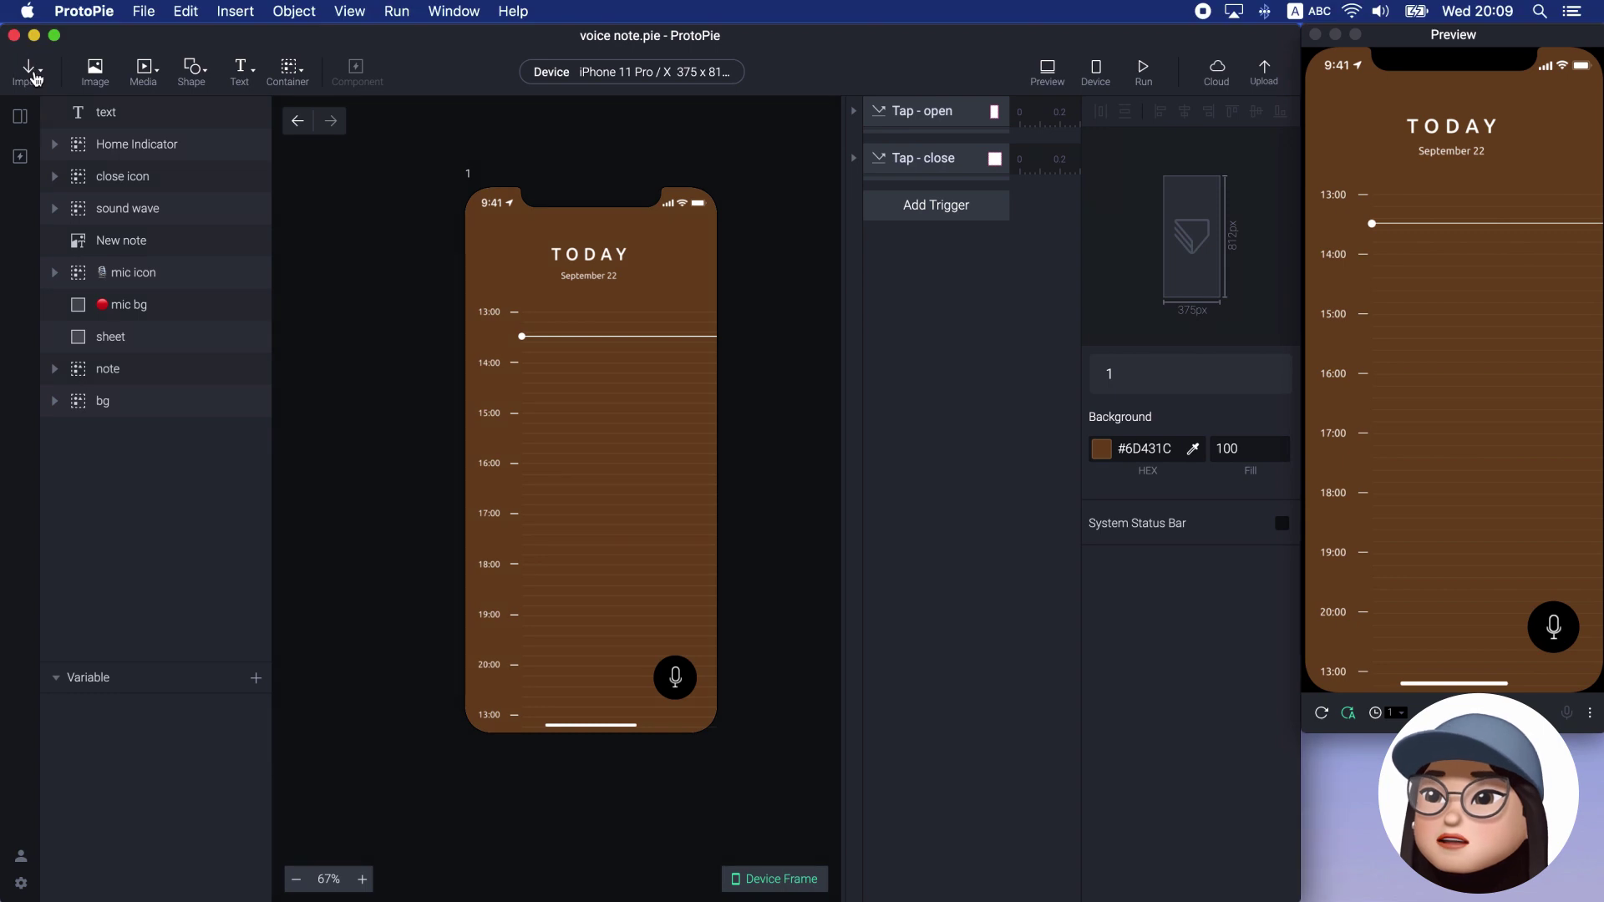
Review the existing sheet open/close triggers and test the new-note sheet in the preview
click(35, 78)
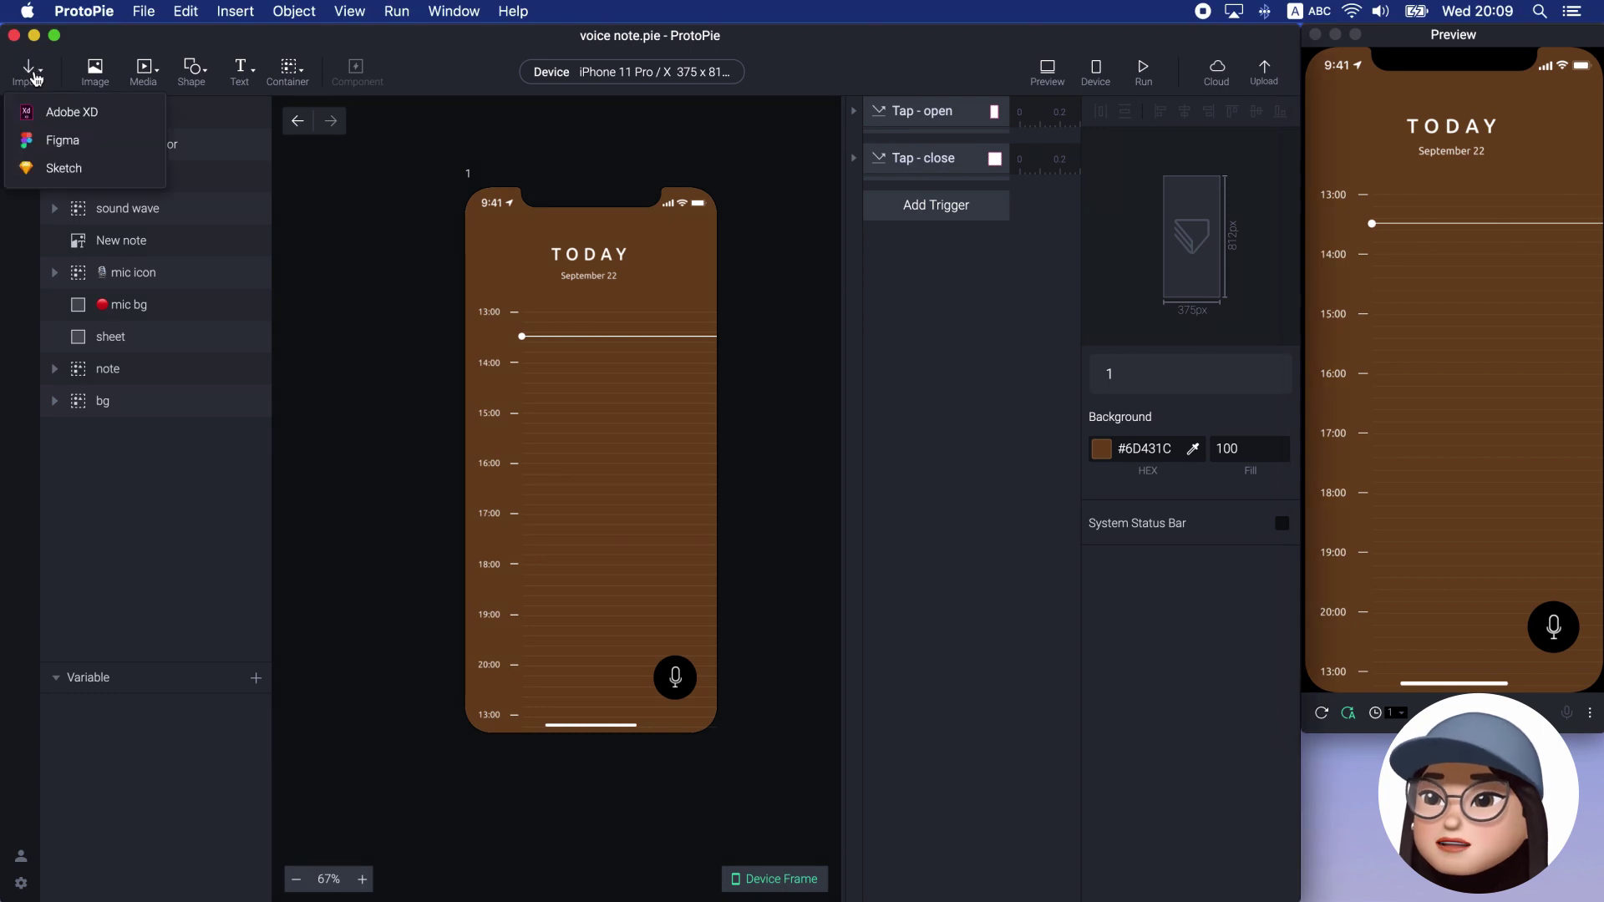
click(348, 163)
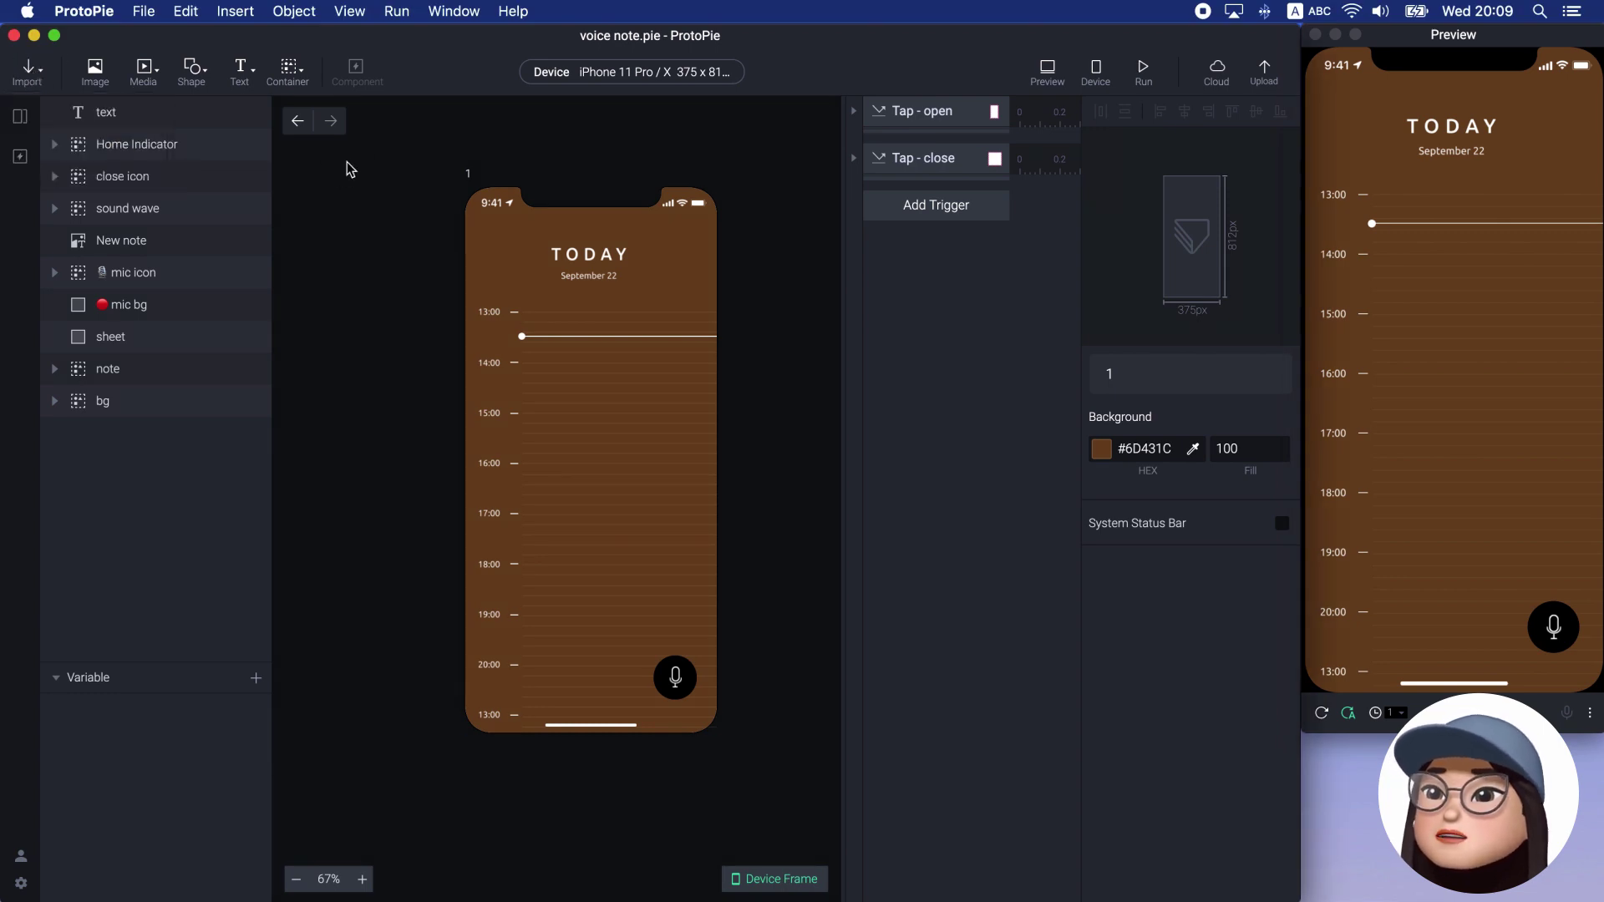
click(875, 117)
click(887, 159)
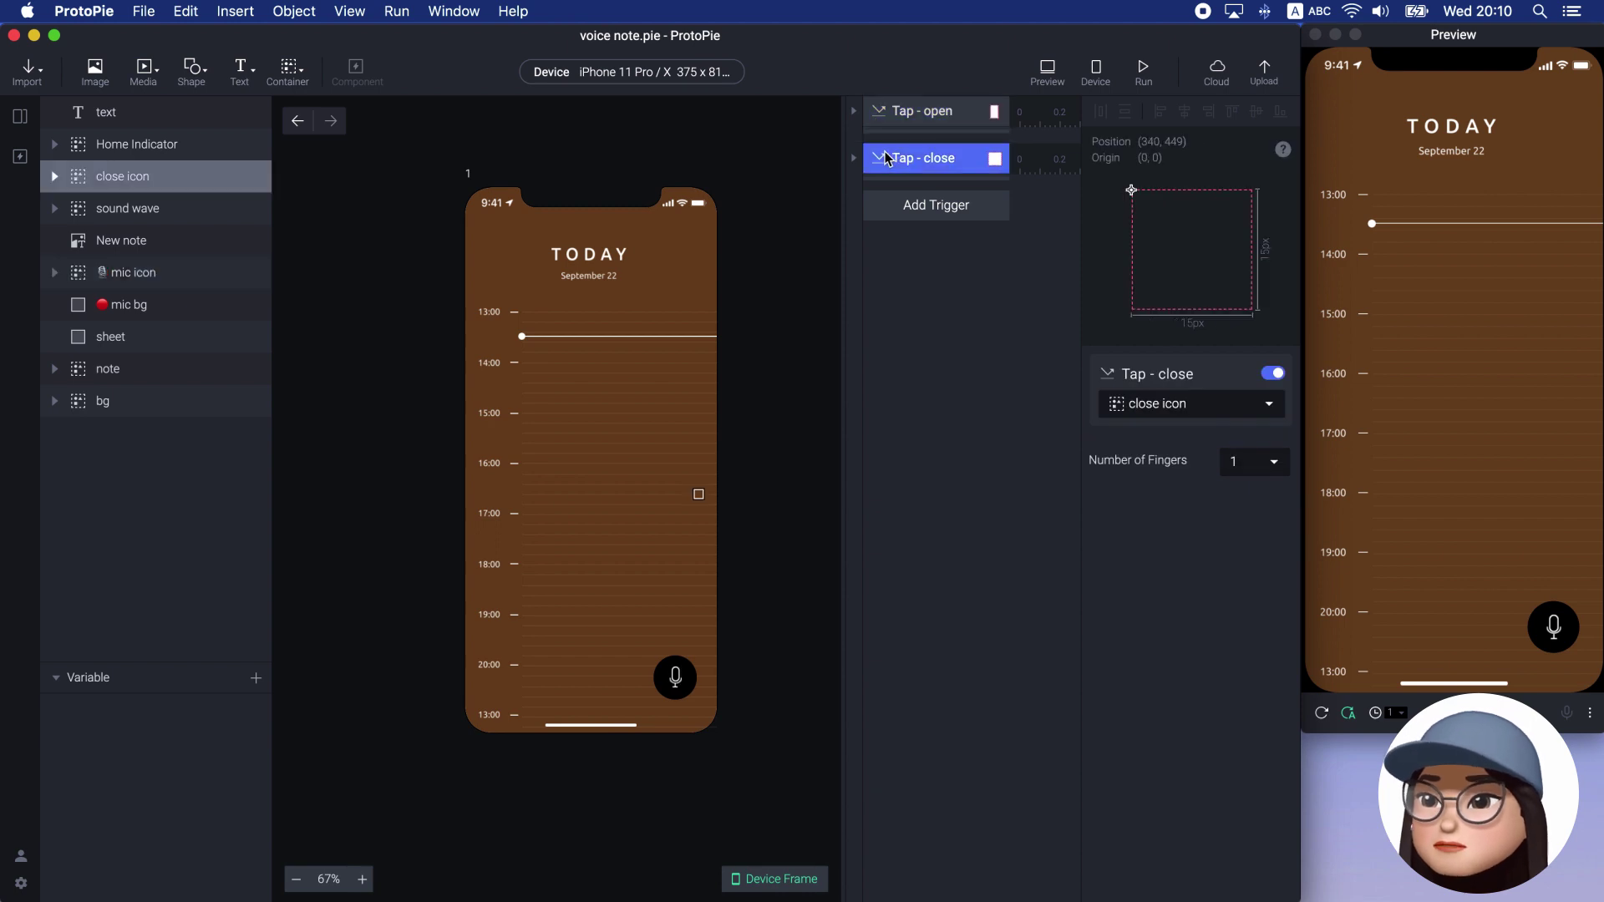
click(1554, 627)
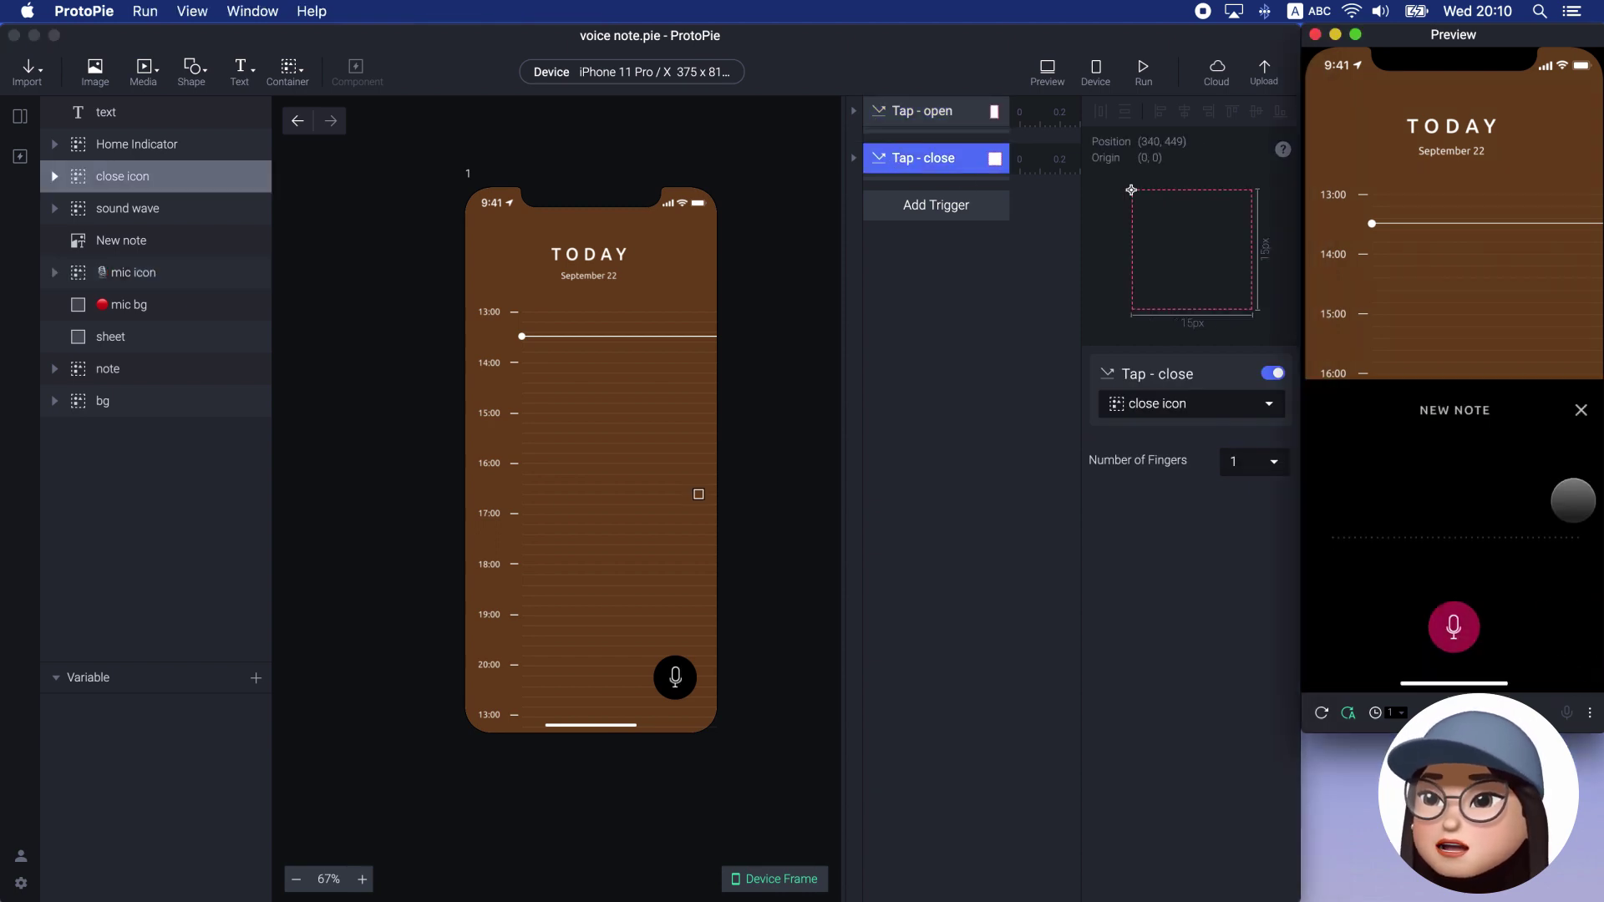
click(1581, 409)
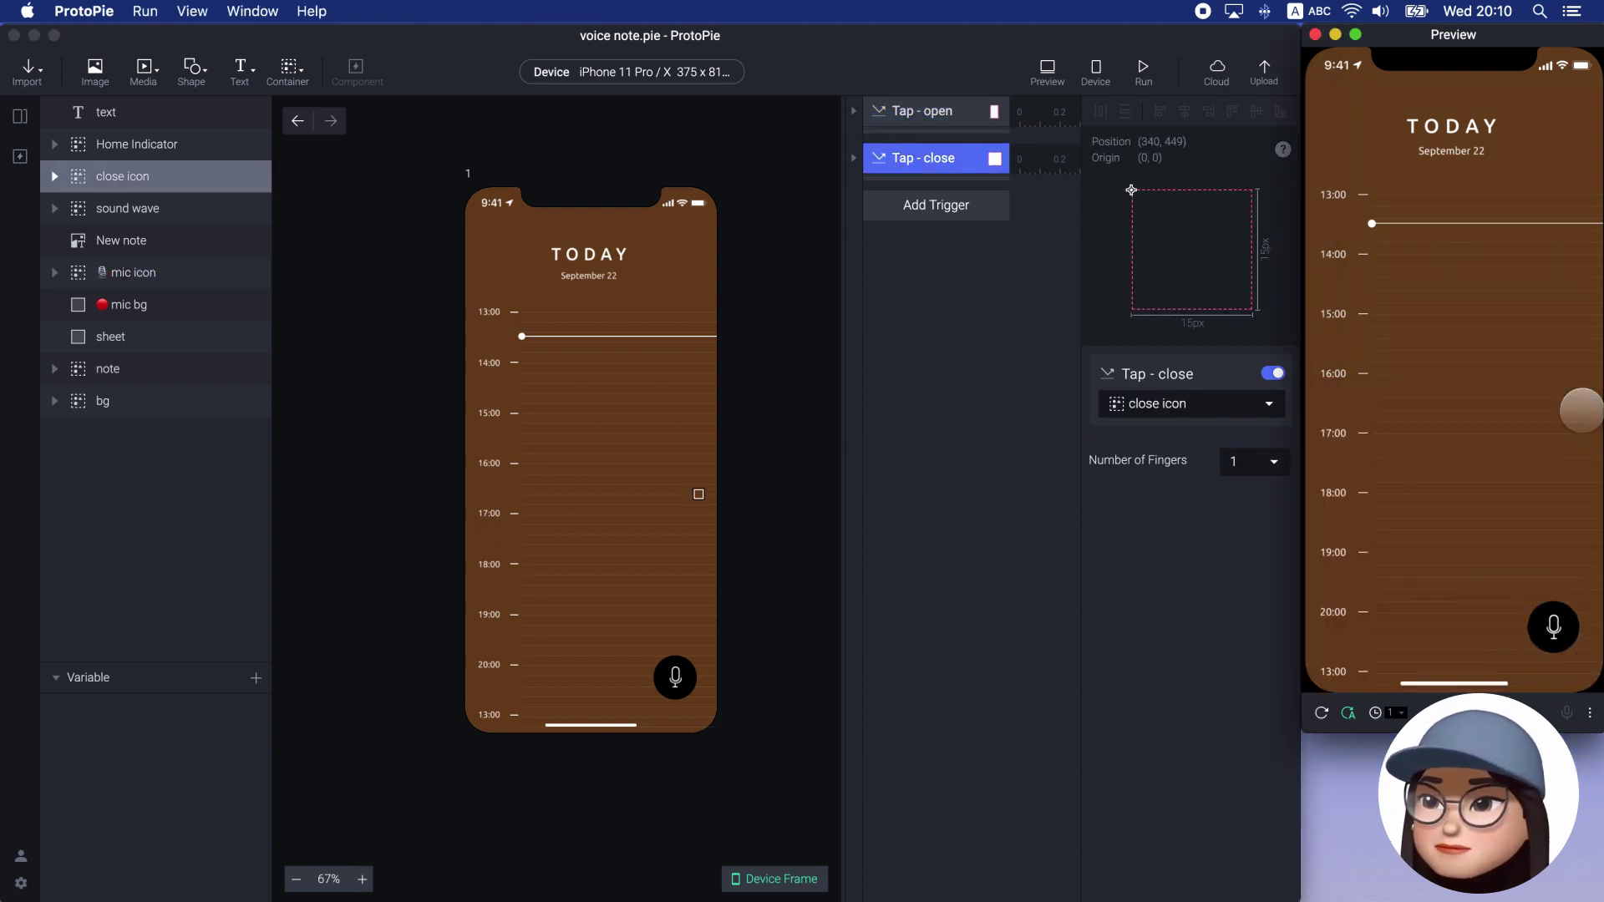
click(932, 302)
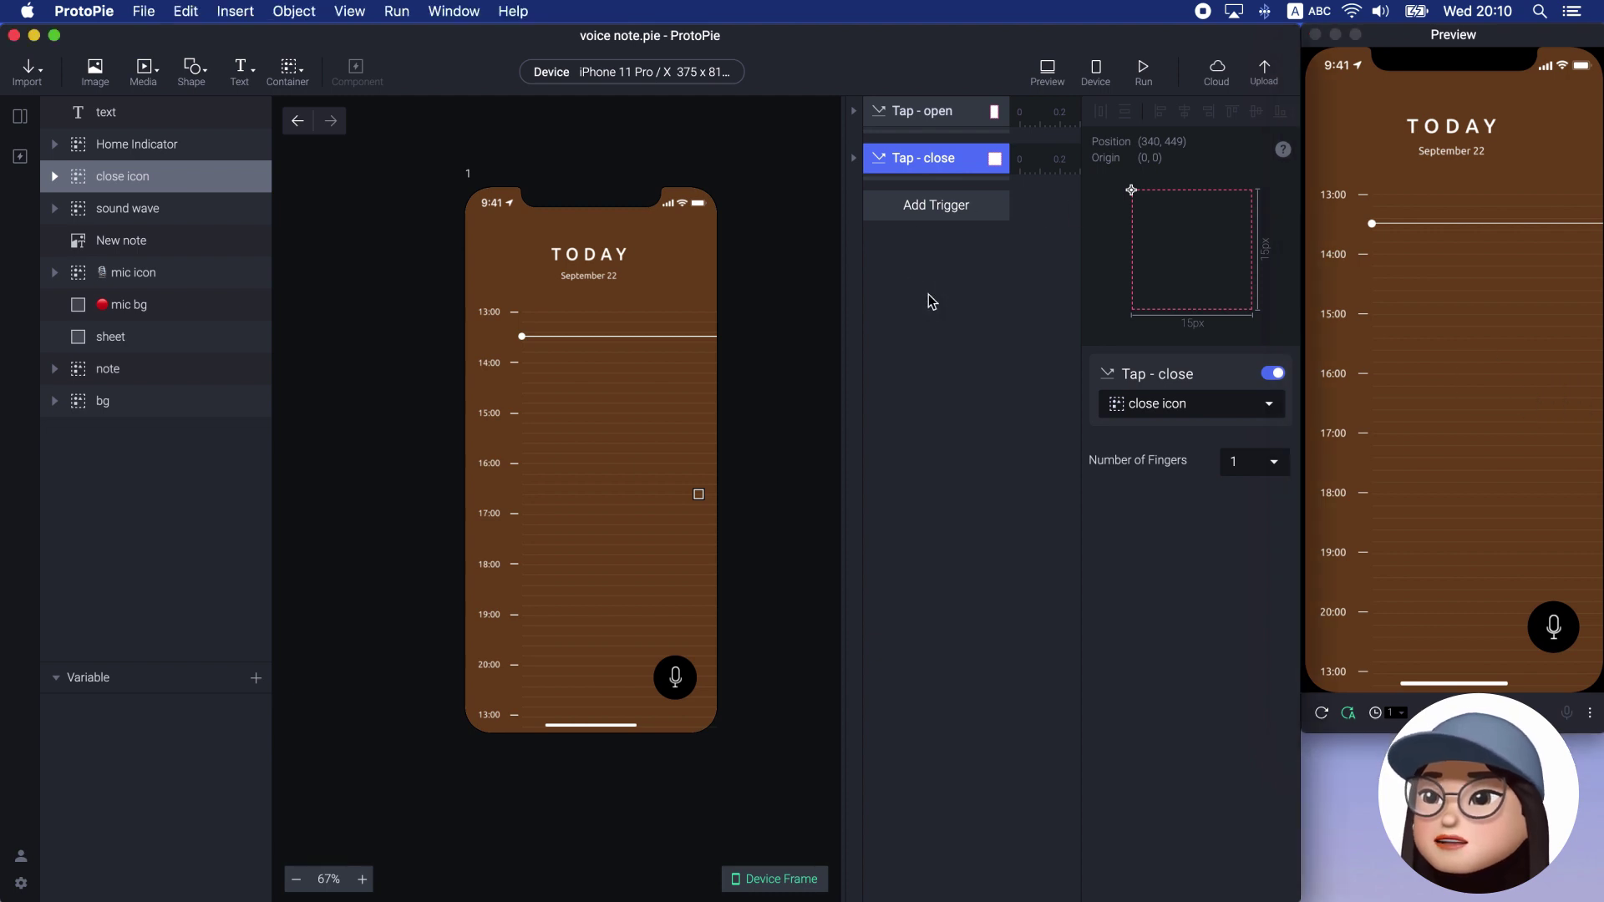
Add a Sound trigger with a Scale response targeting sound-wave layer 1
click(933, 209)
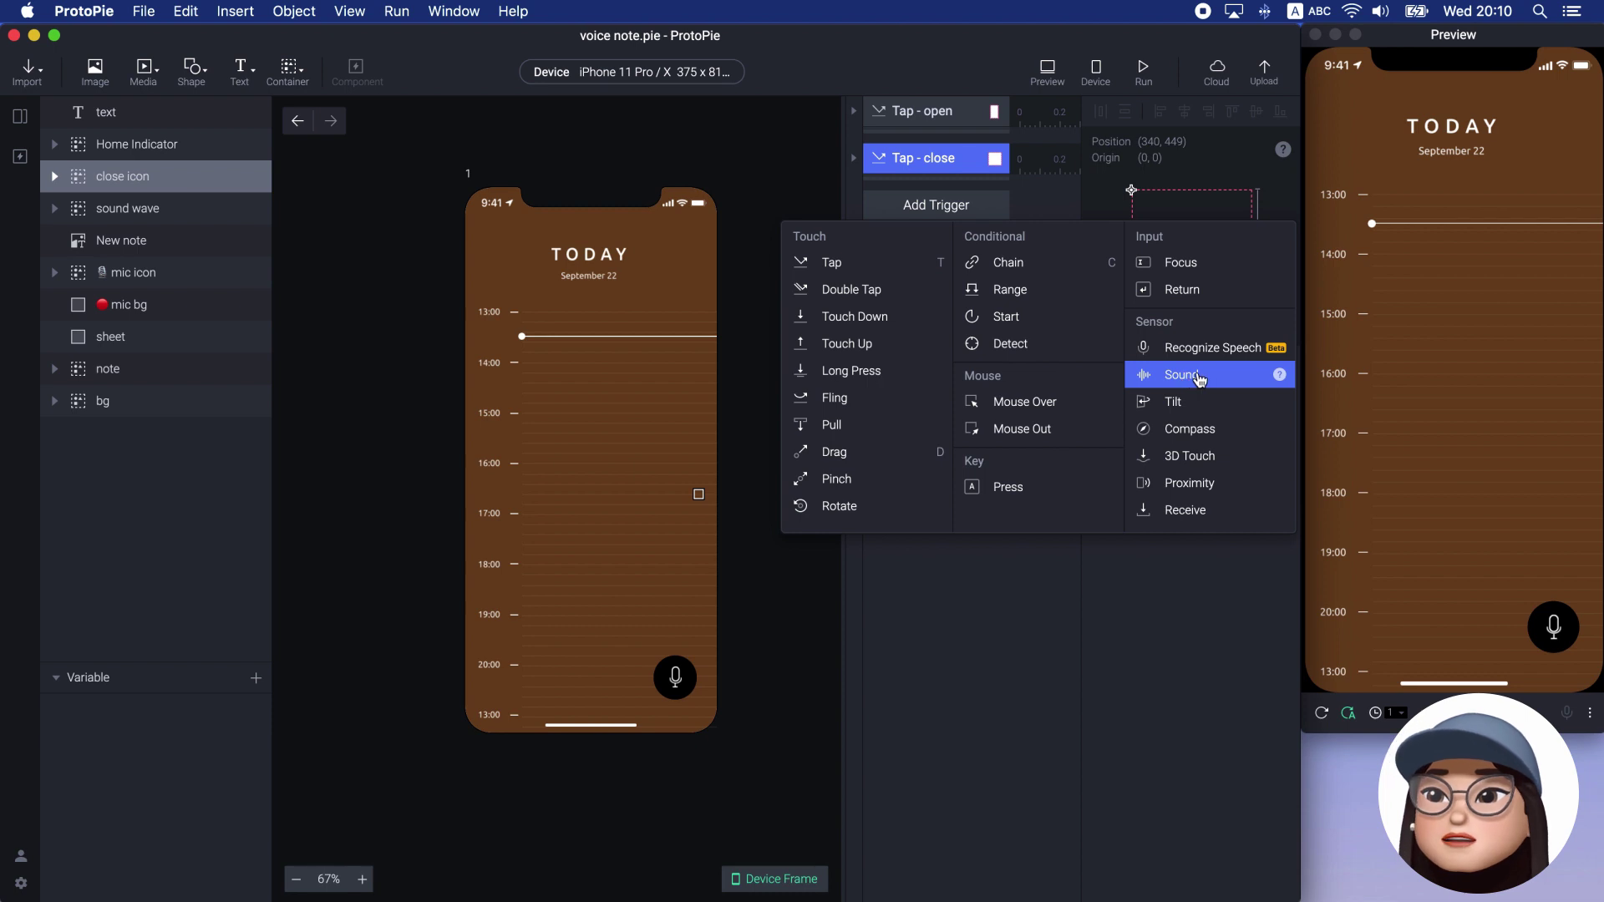
click(1199, 377)
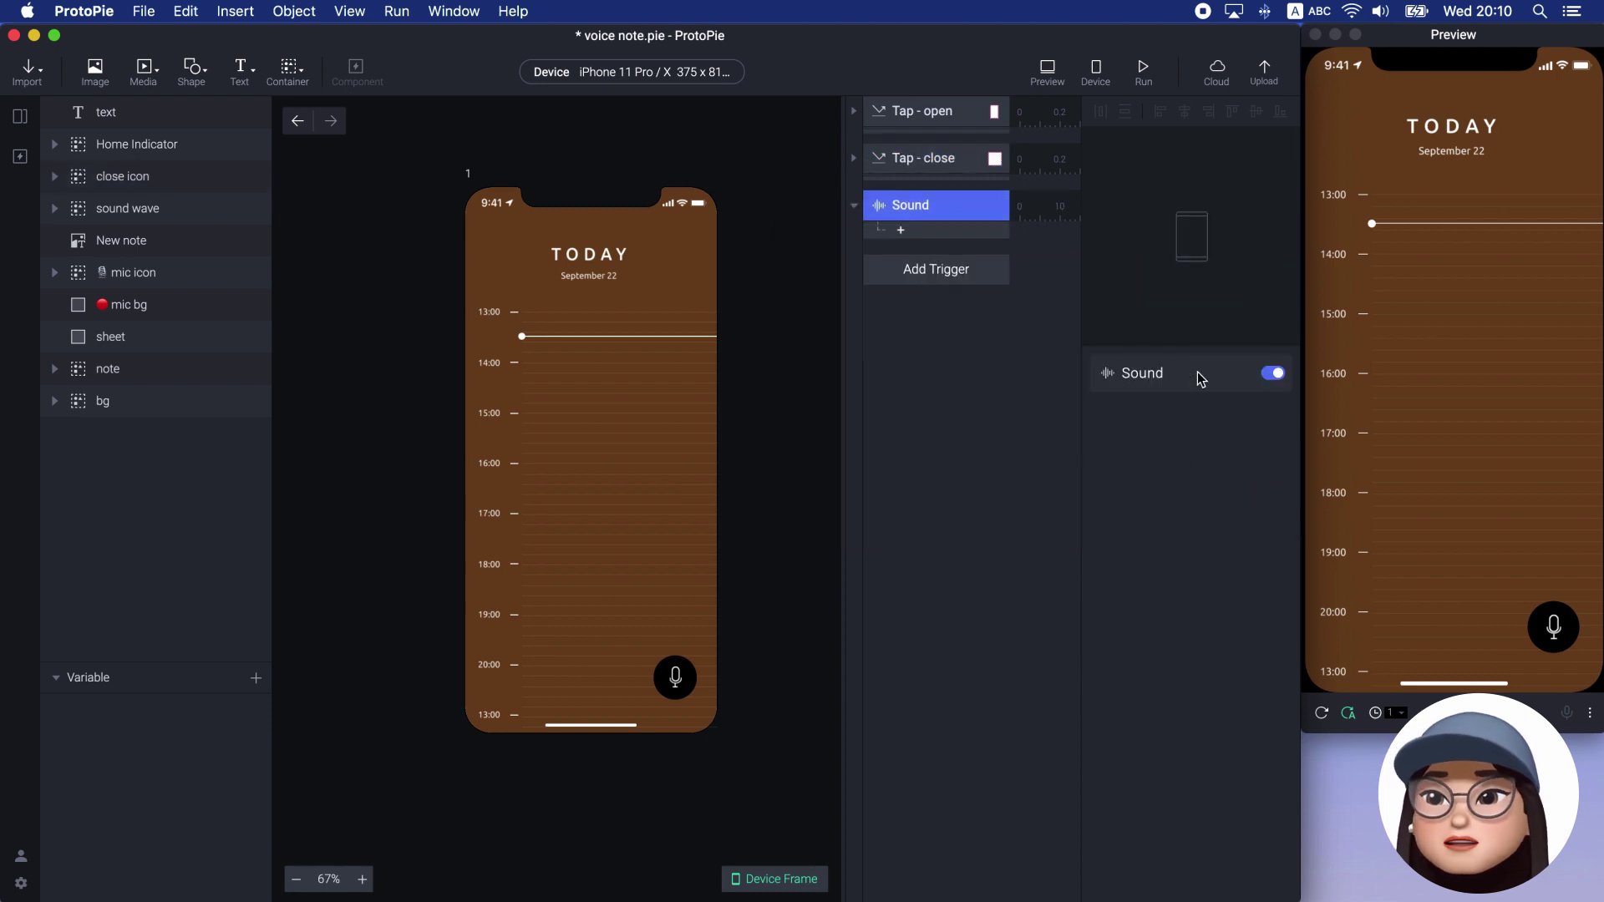
click(946, 235)
click(933, 287)
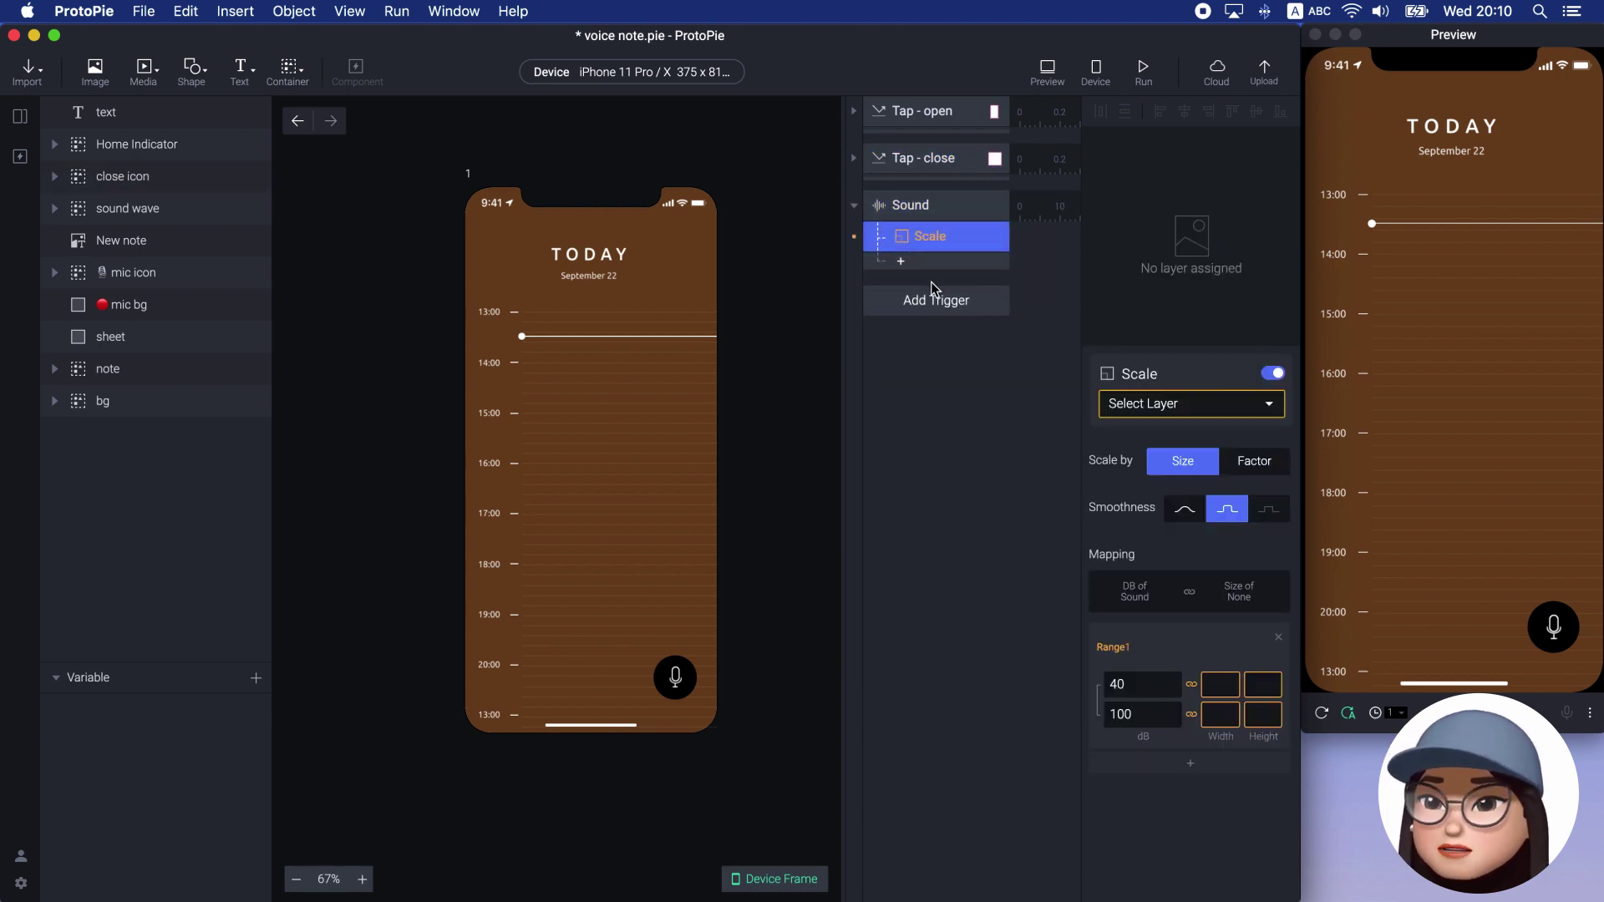
click(1197, 406)
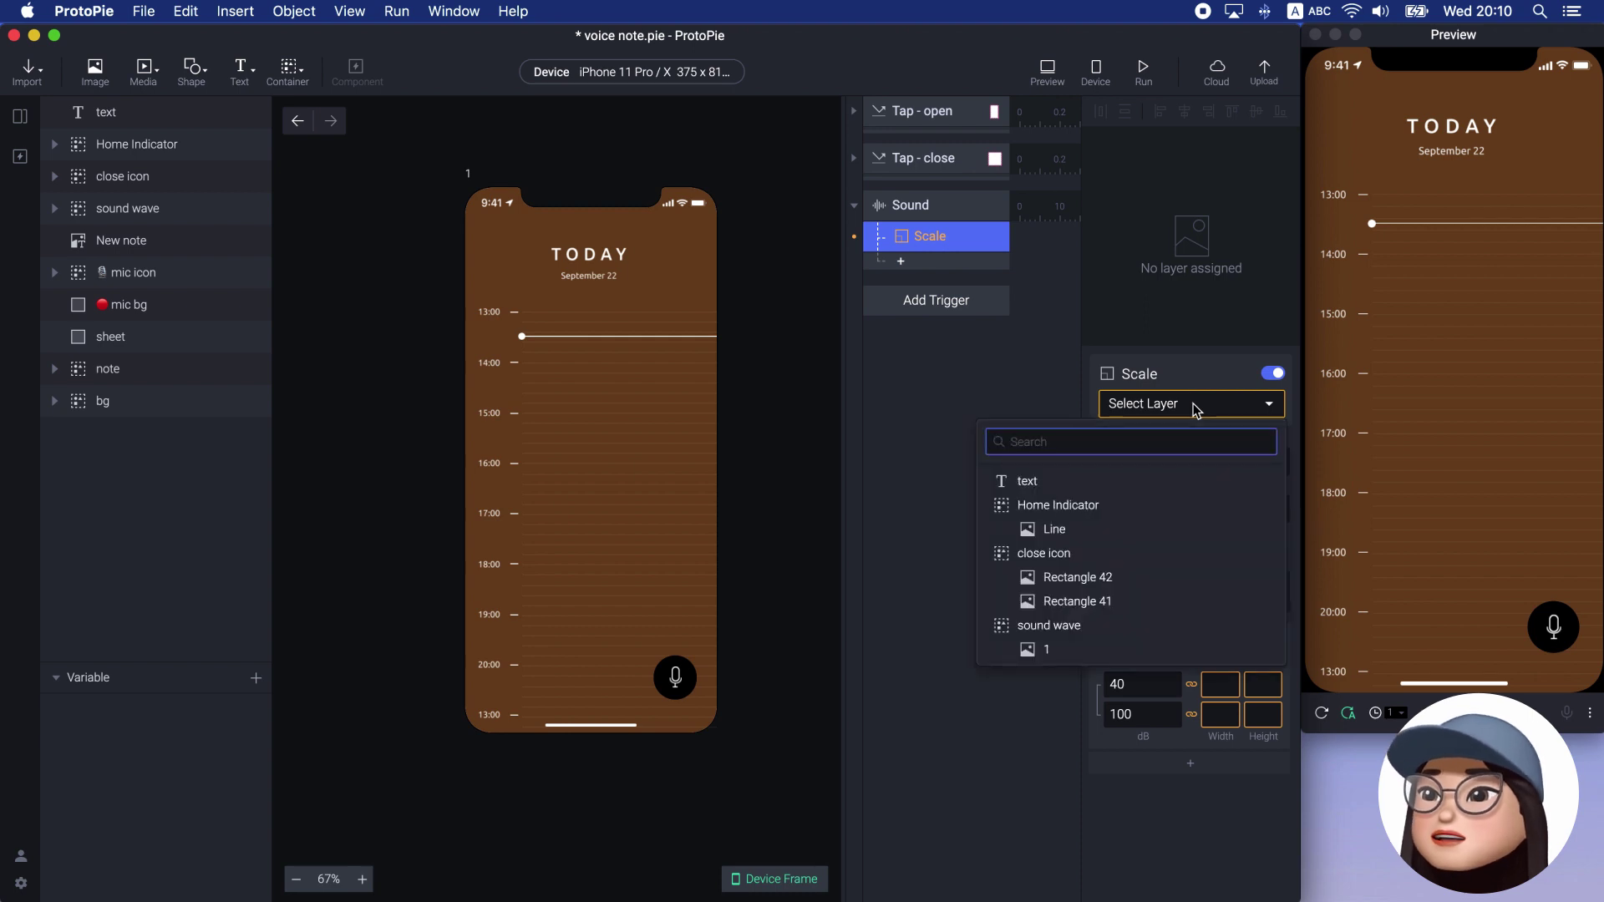
text(1)
click(1128, 509)
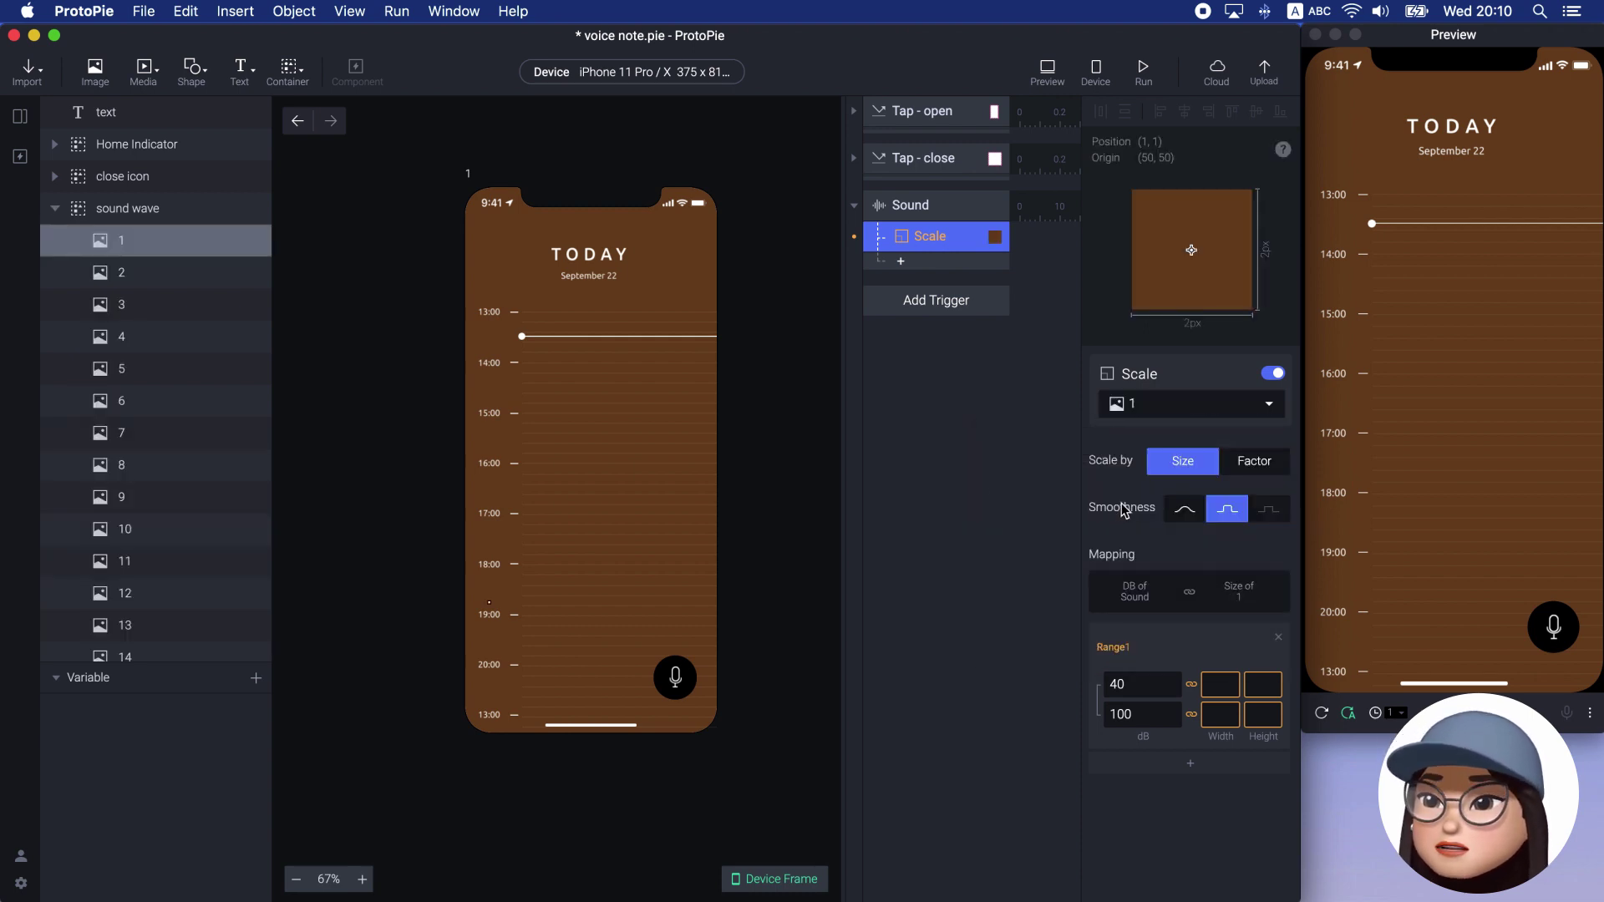
click(130, 210)
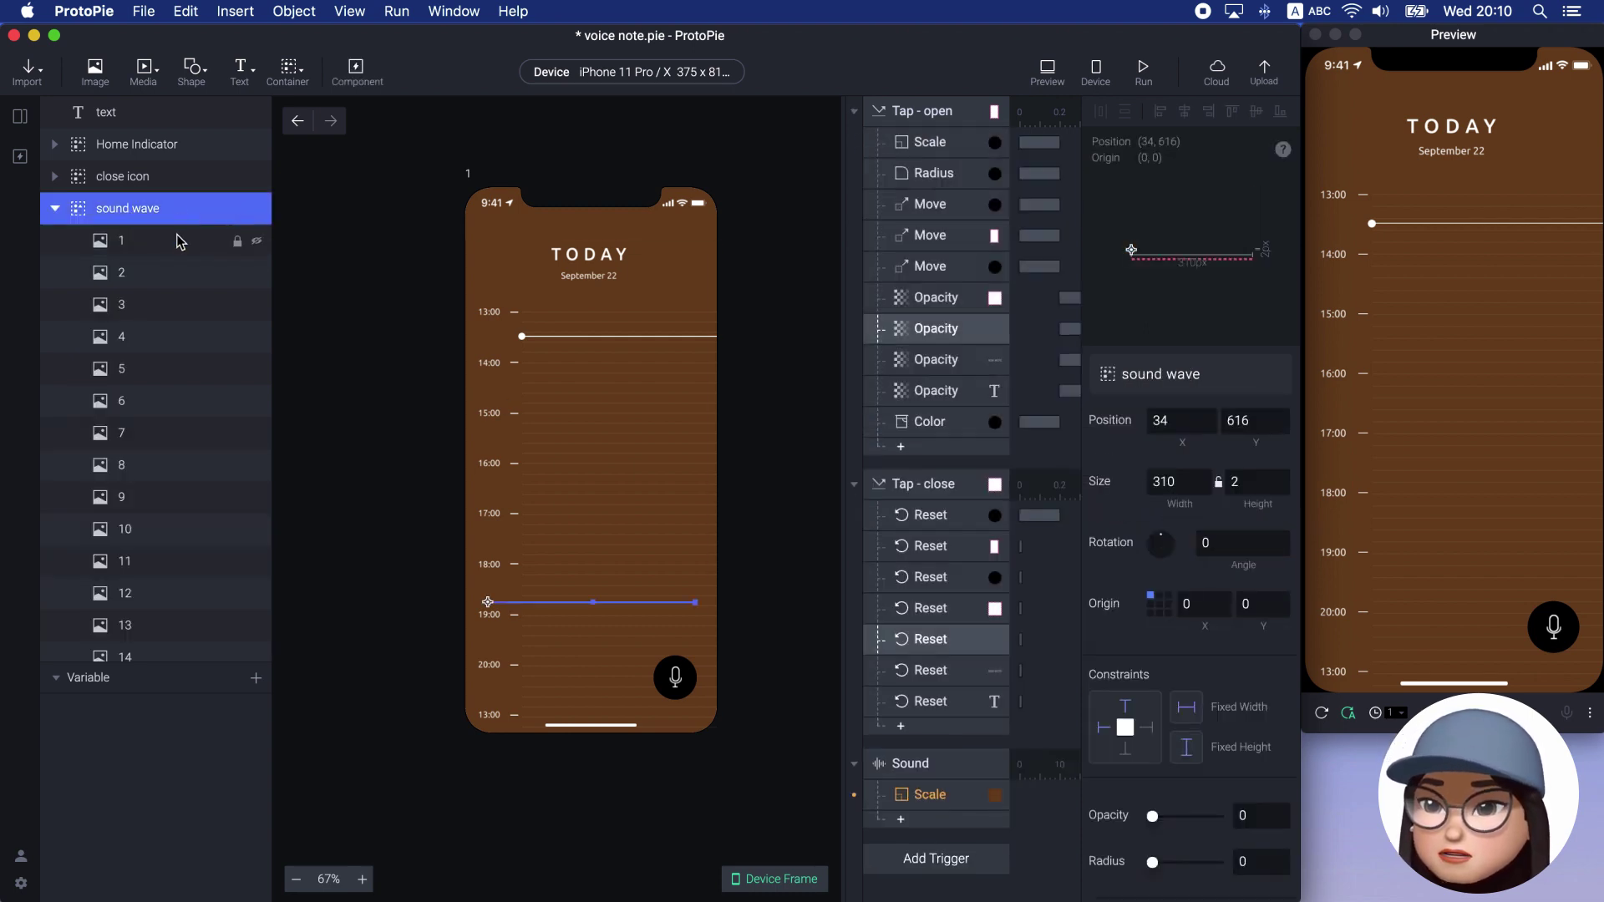
click(178, 241)
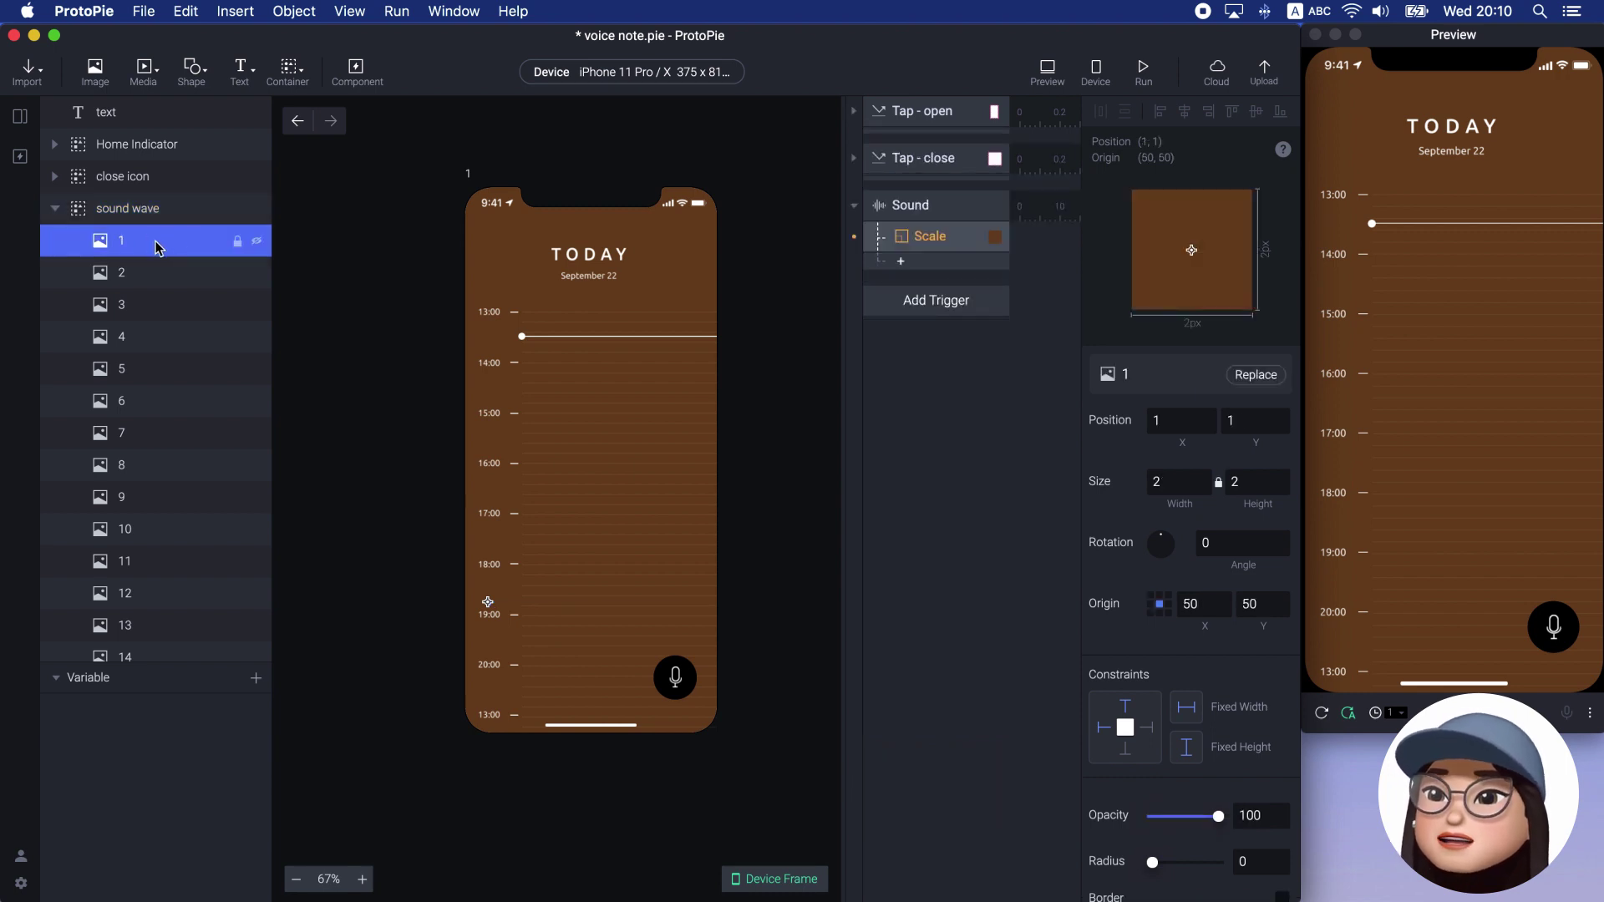
click(915, 237)
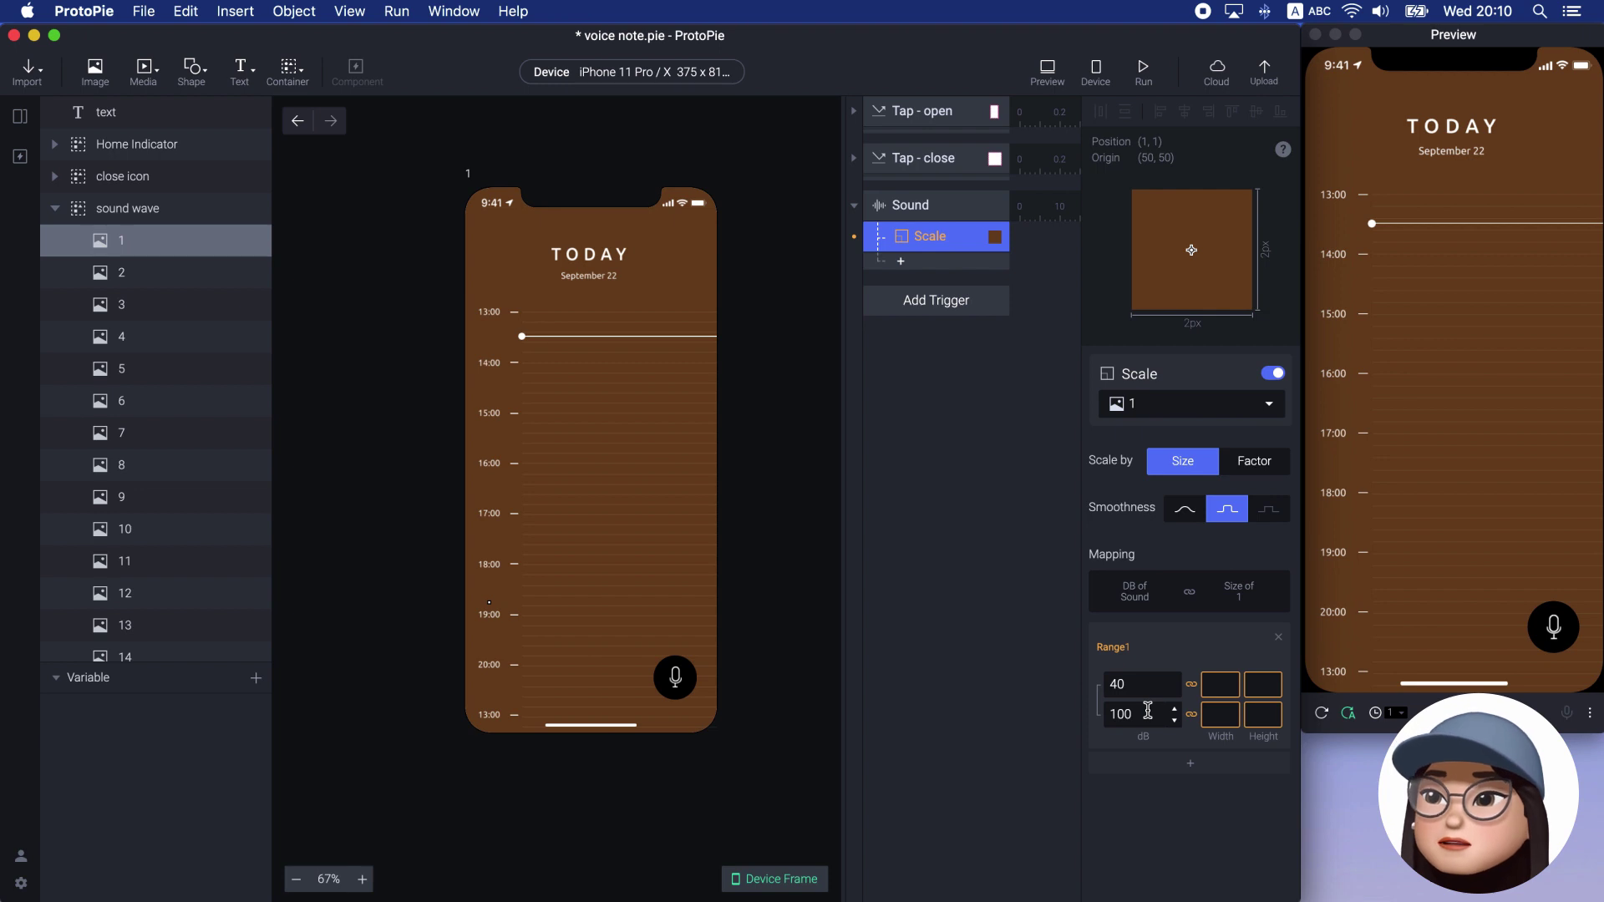
Map 40–70 dB to heights 2–18 in the Scale response and verify the values
click(1100, 717)
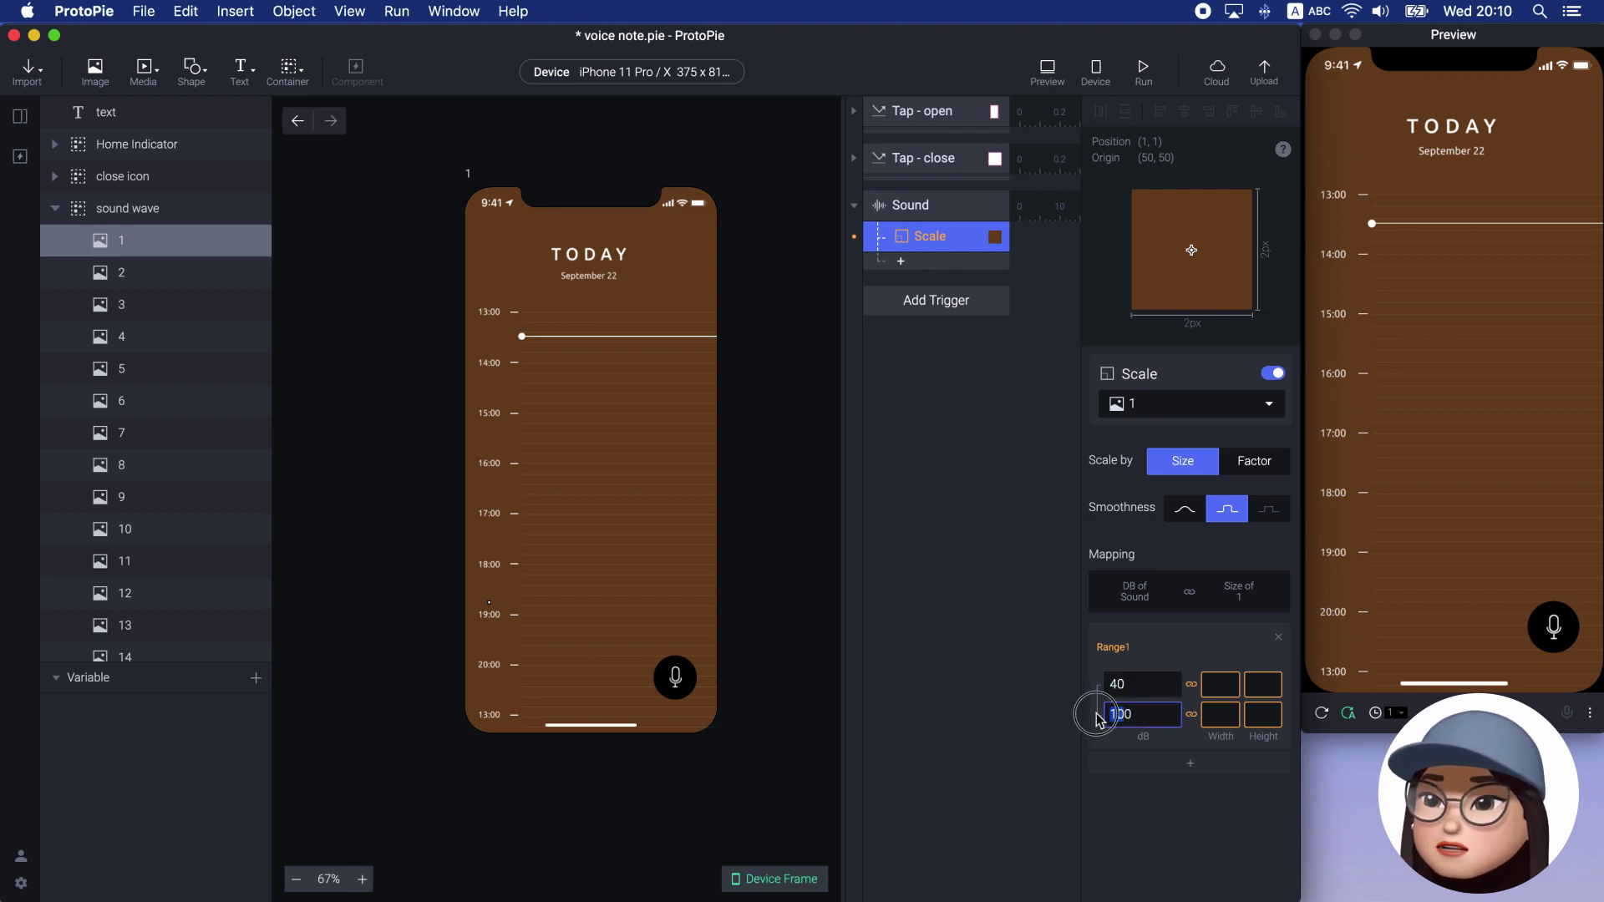
text(70)
click(1222, 715)
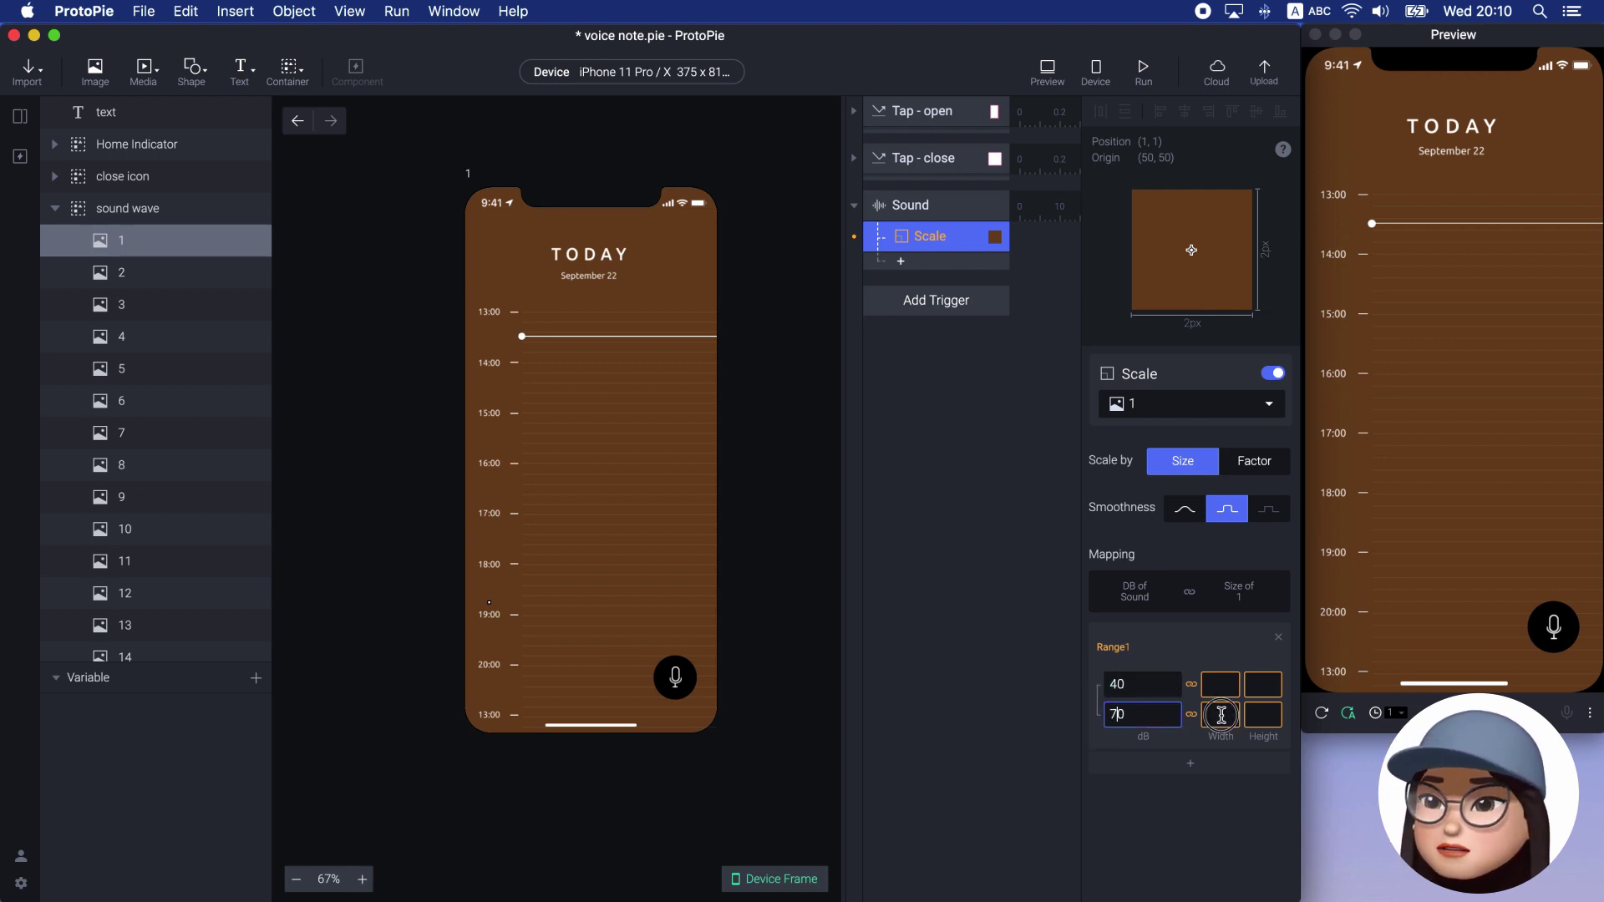
click(1263, 686)
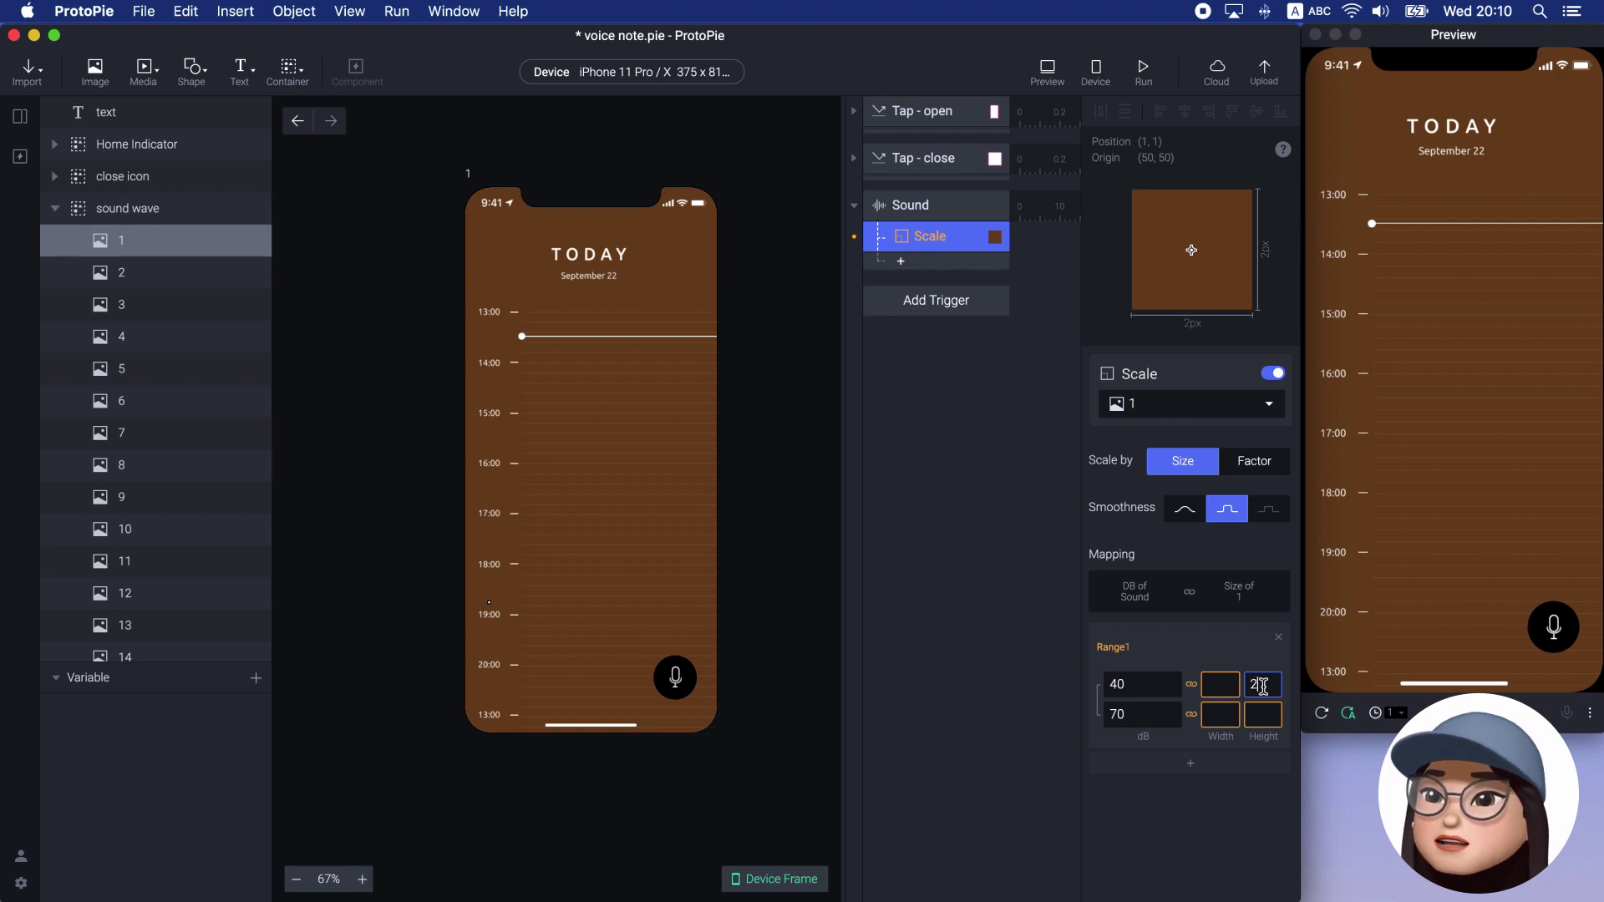
text(2)
click(1263, 716)
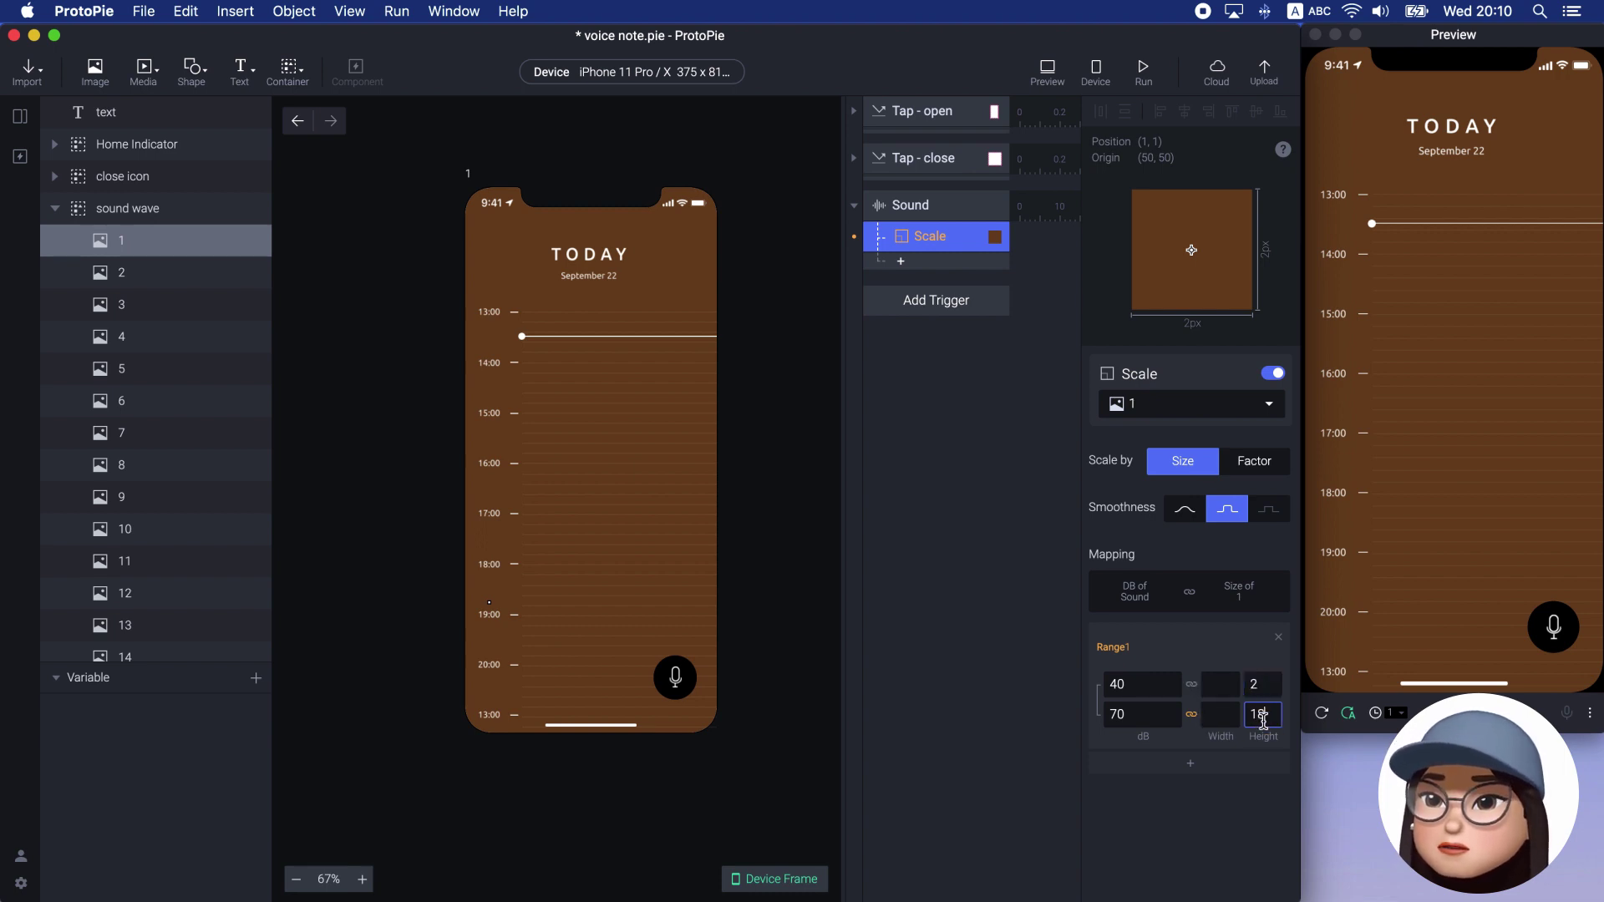
text(18)
key(Return)
click(1258, 793)
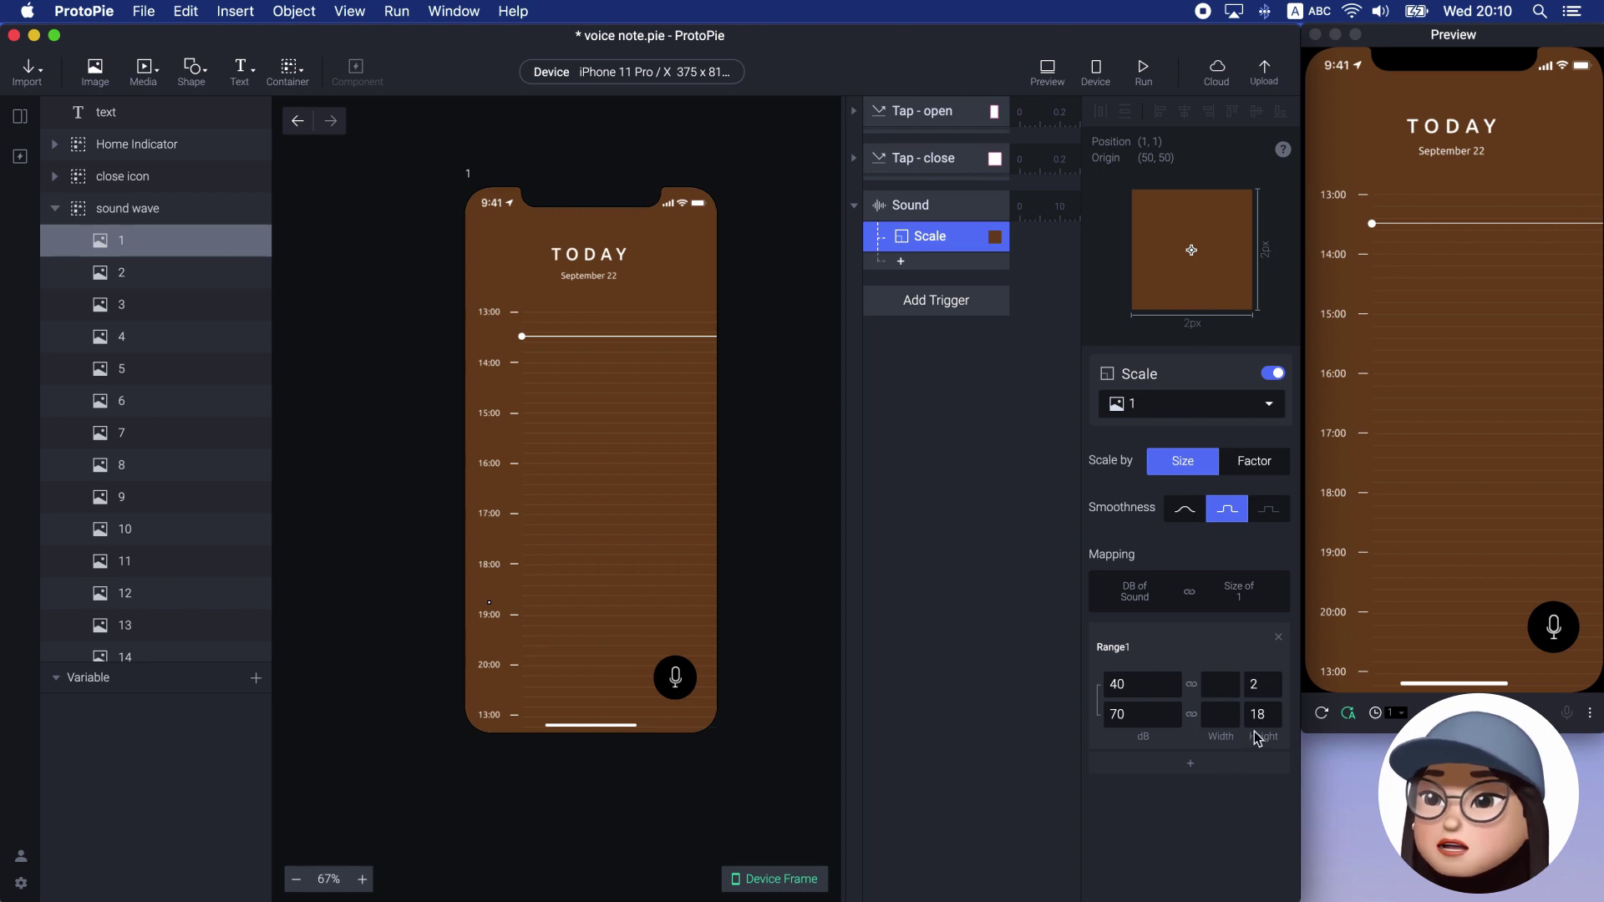
click(1122, 712)
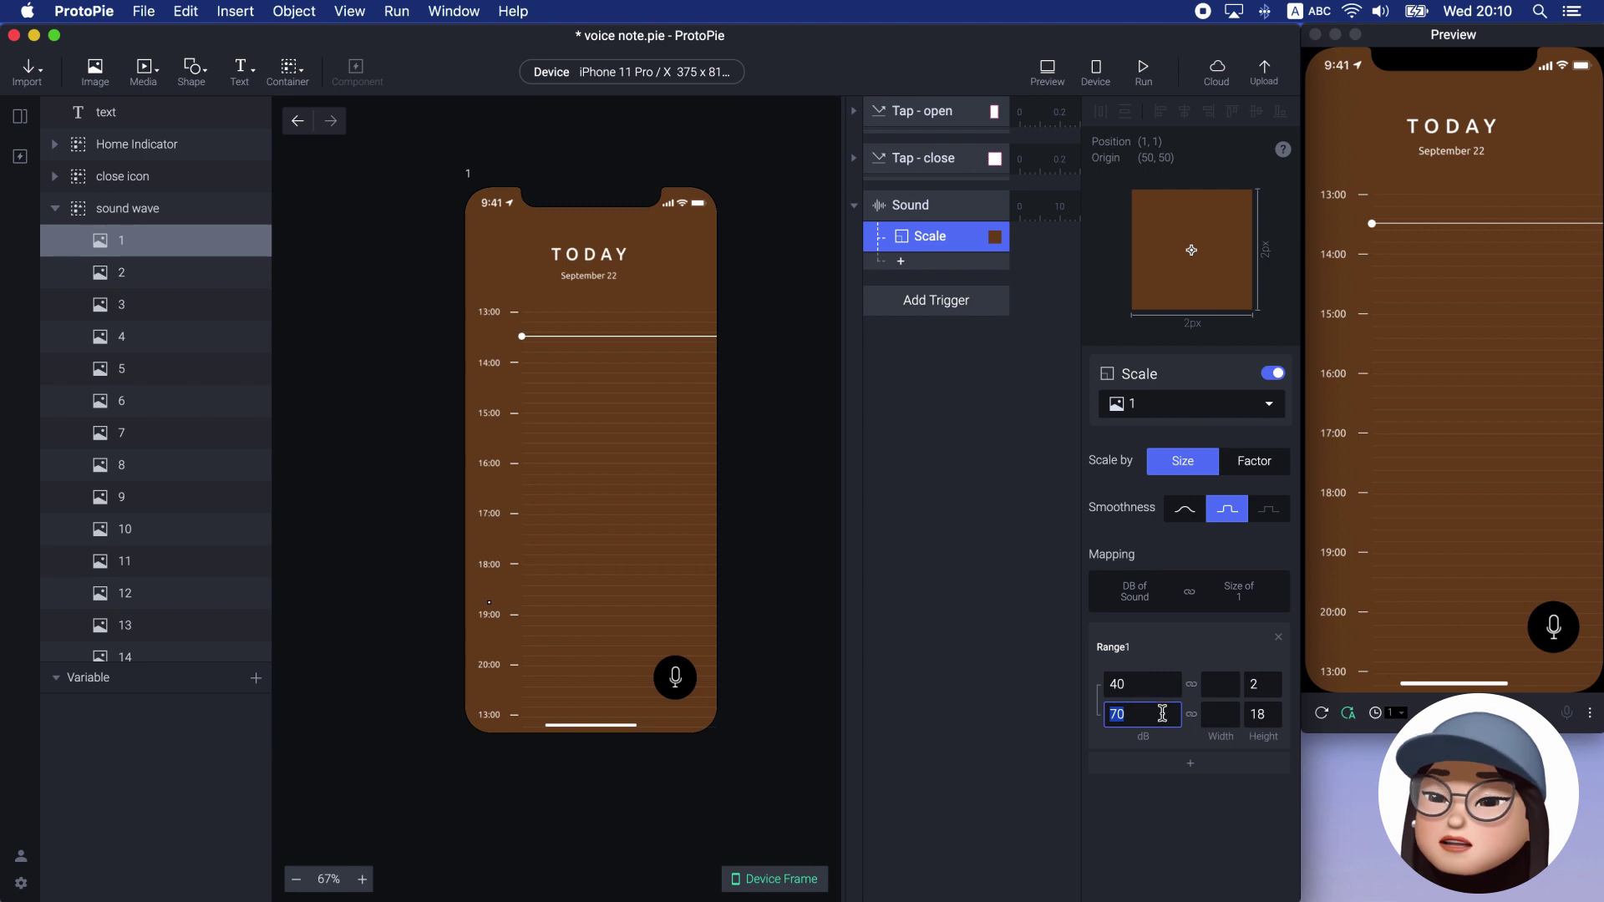
click(1266, 717)
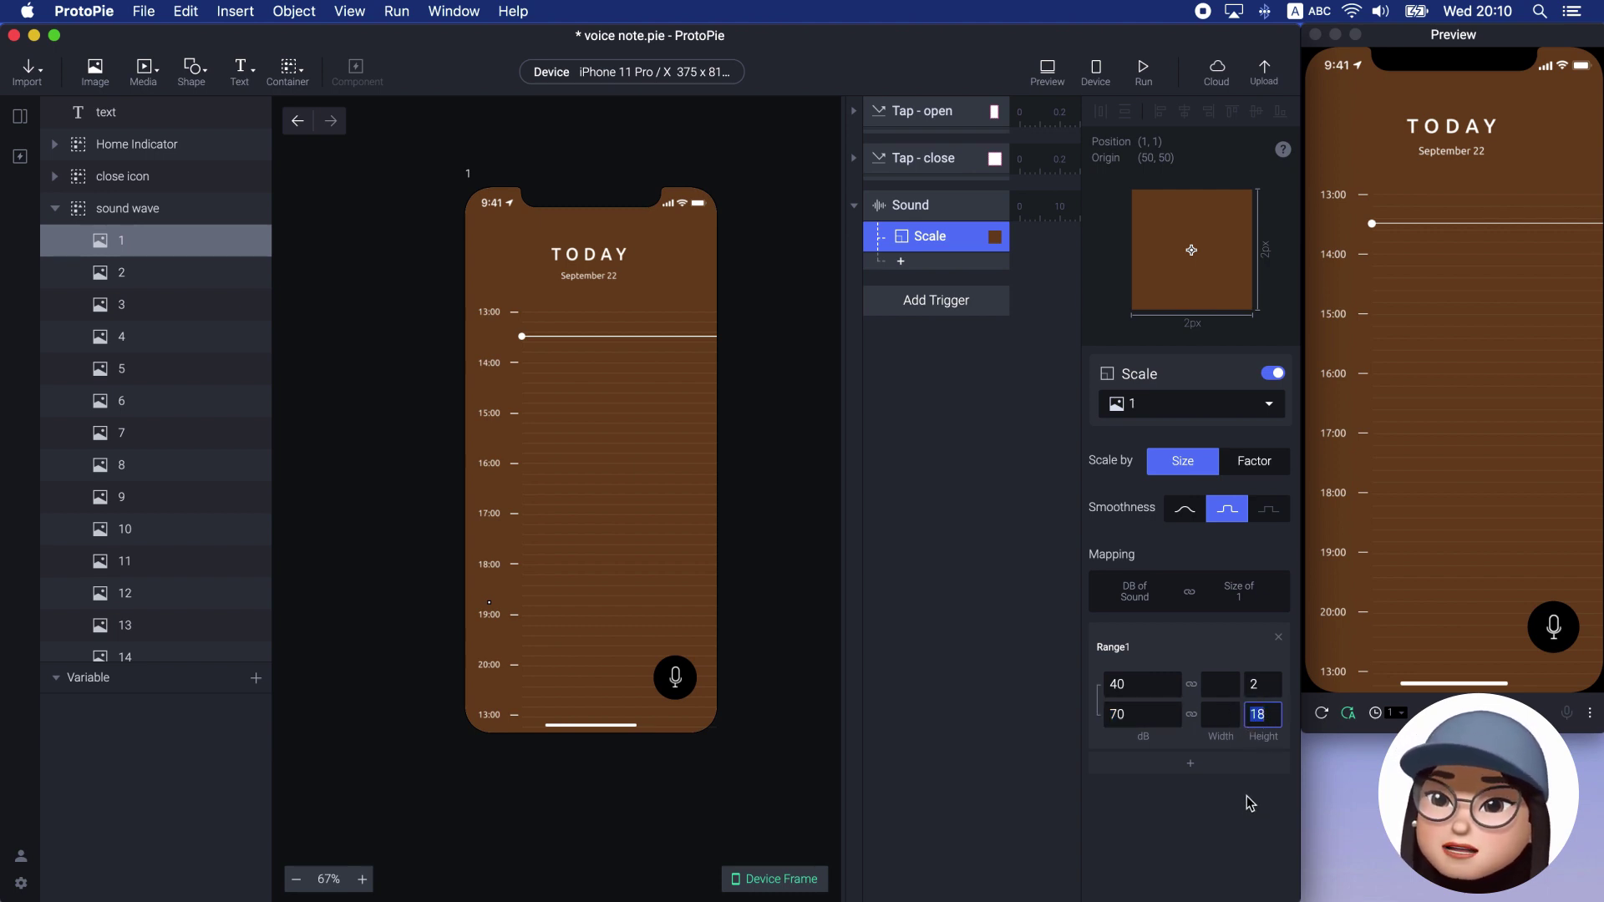
key(Return)
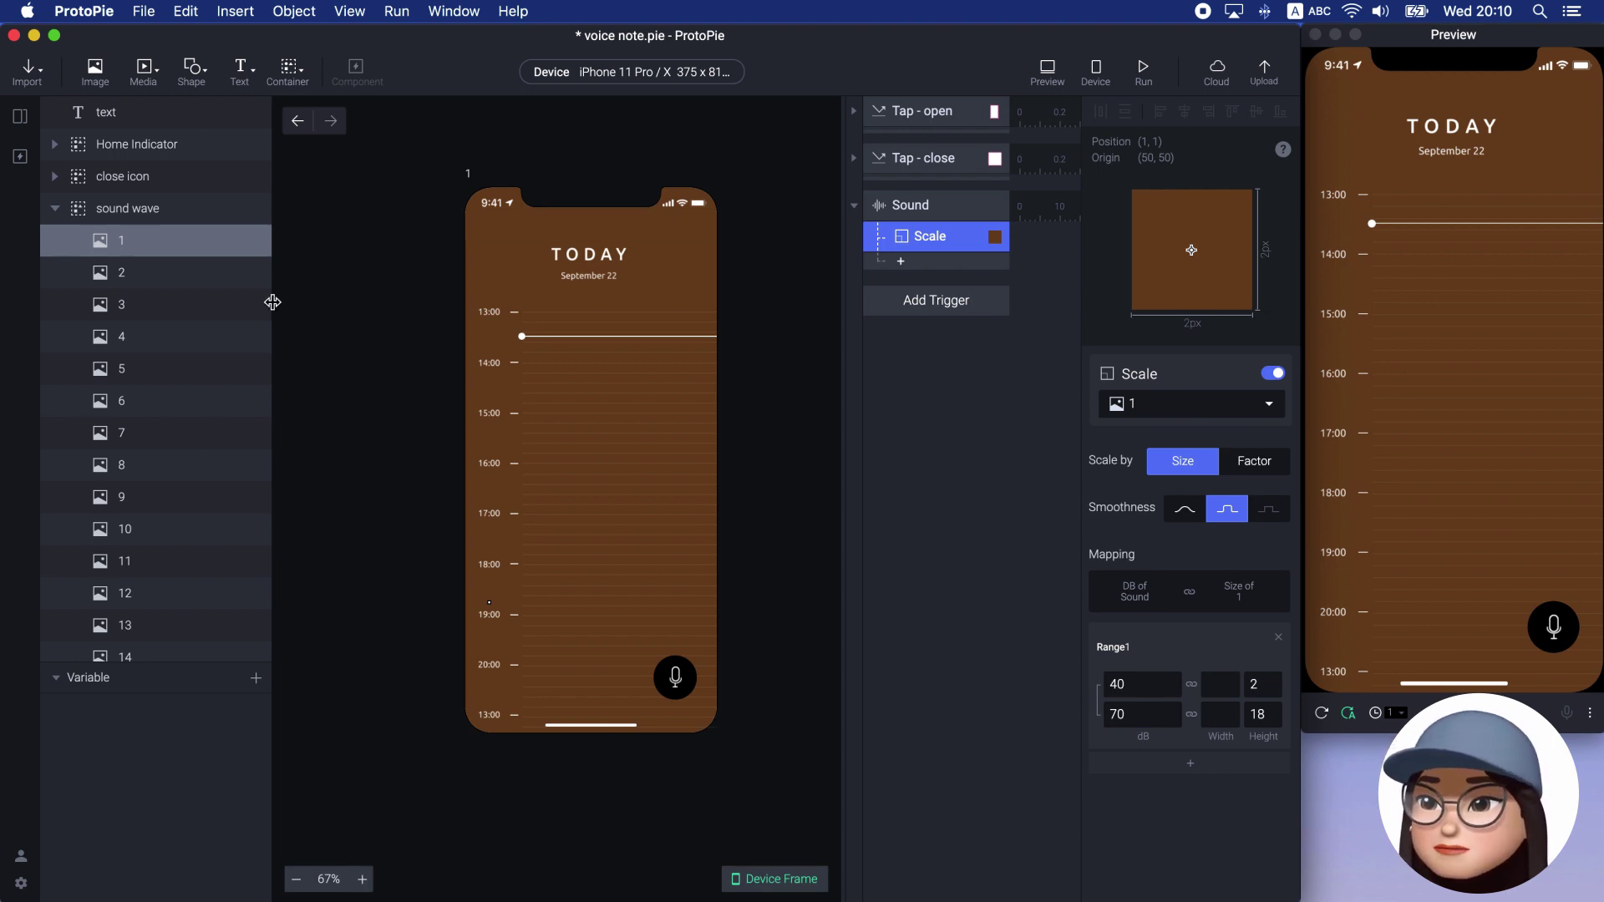
Open scene 2 from the scenes list for editing
scroll(189, 330, down, 5)
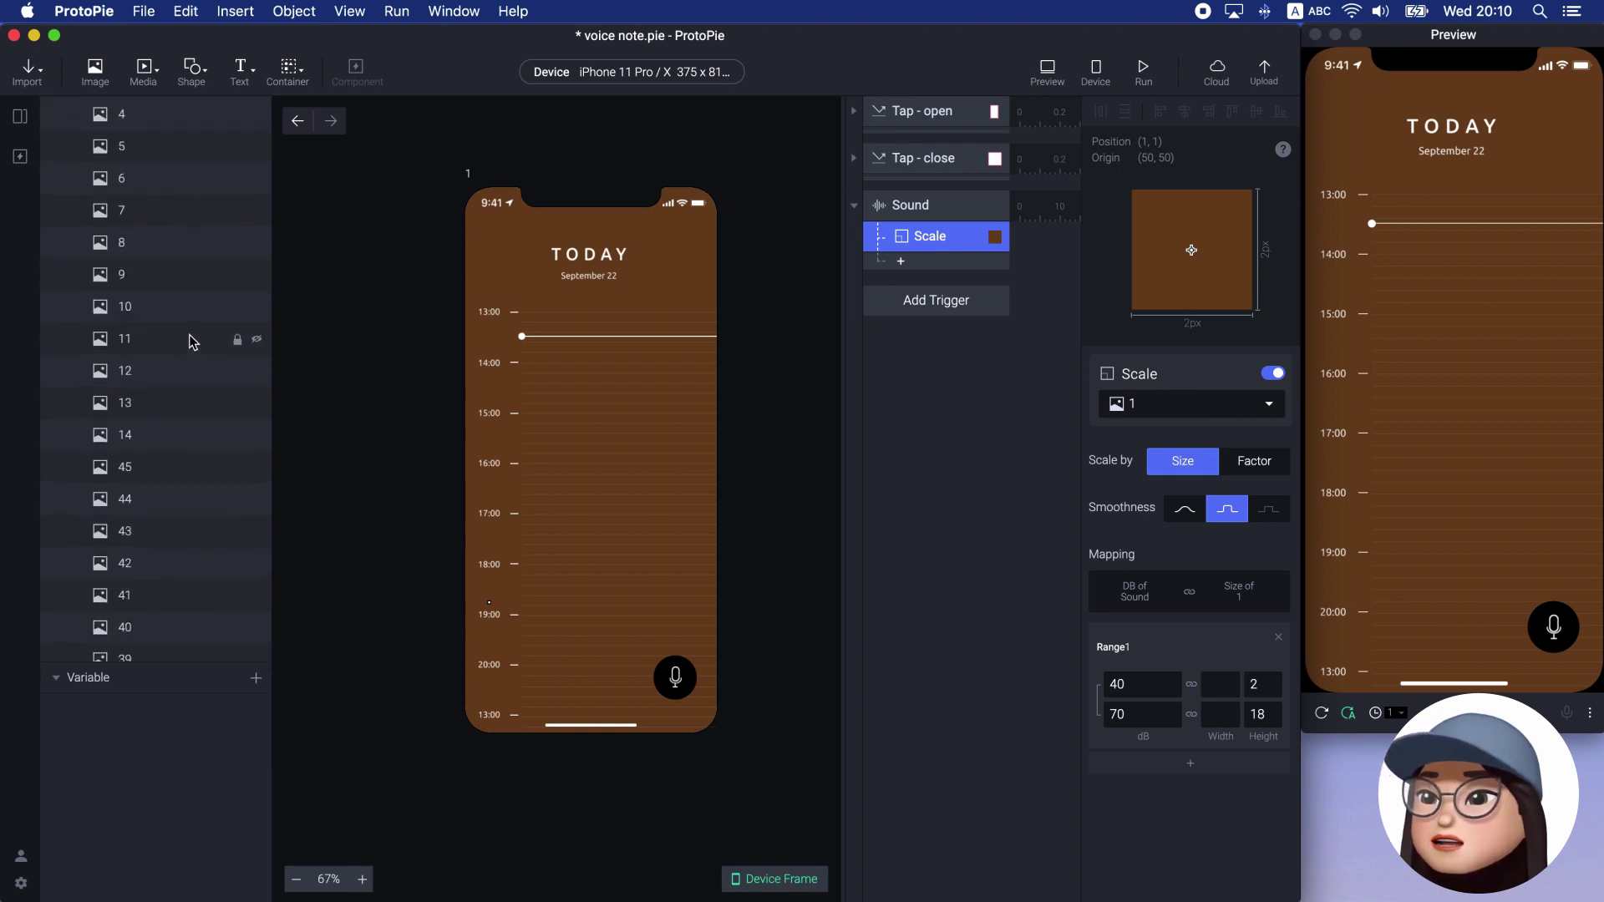
scroll(190, 344, down, 15)
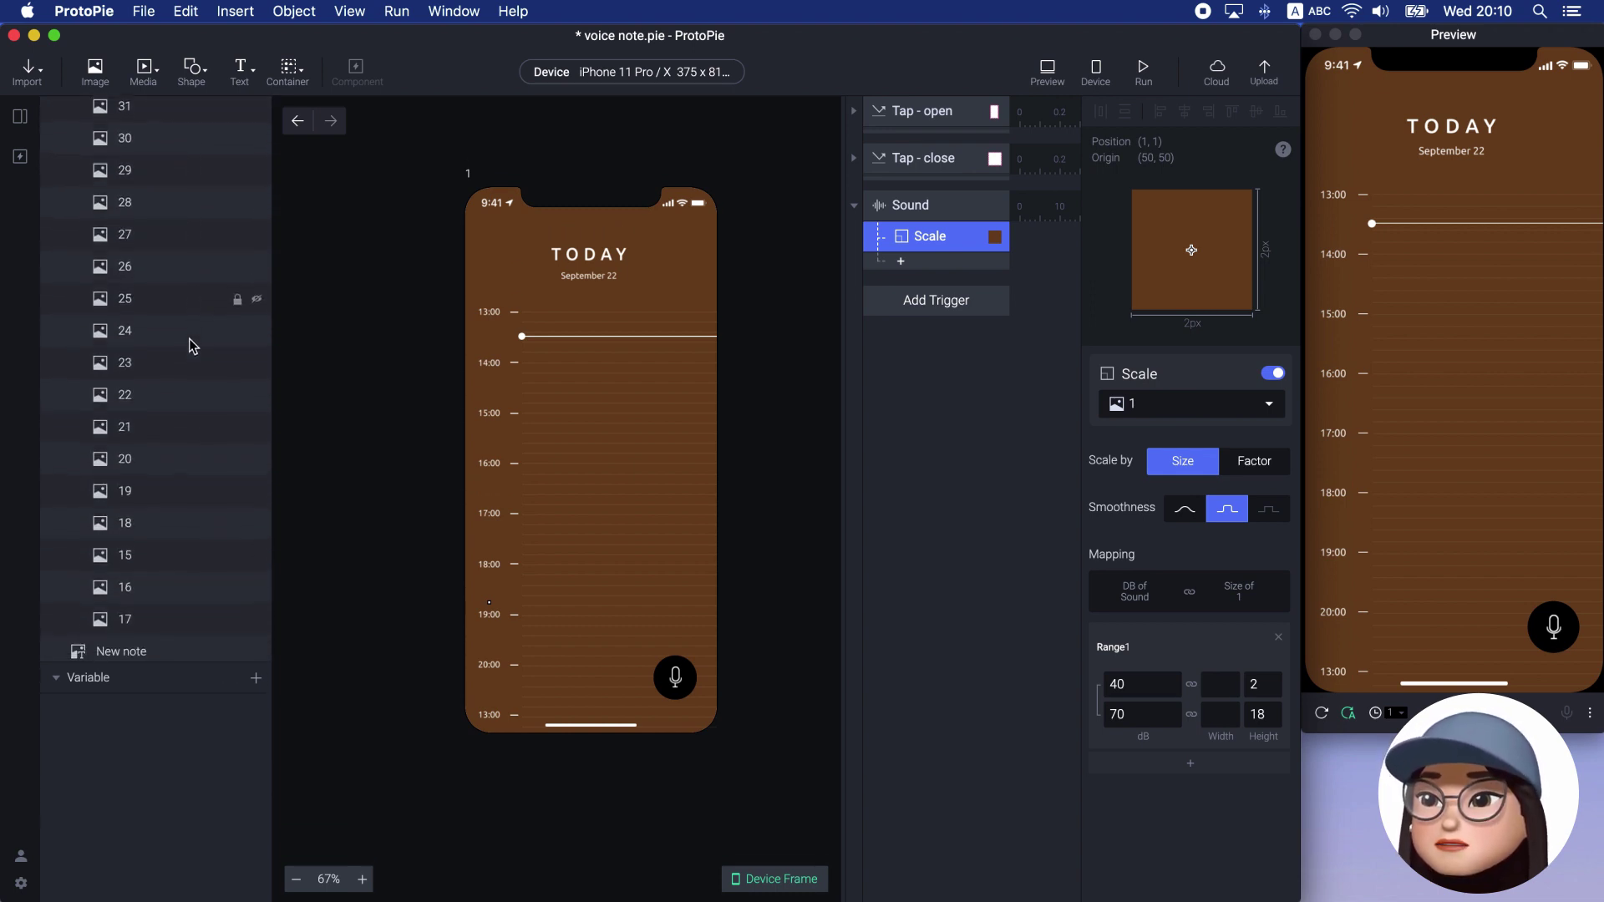
scroll(193, 346, up, 20)
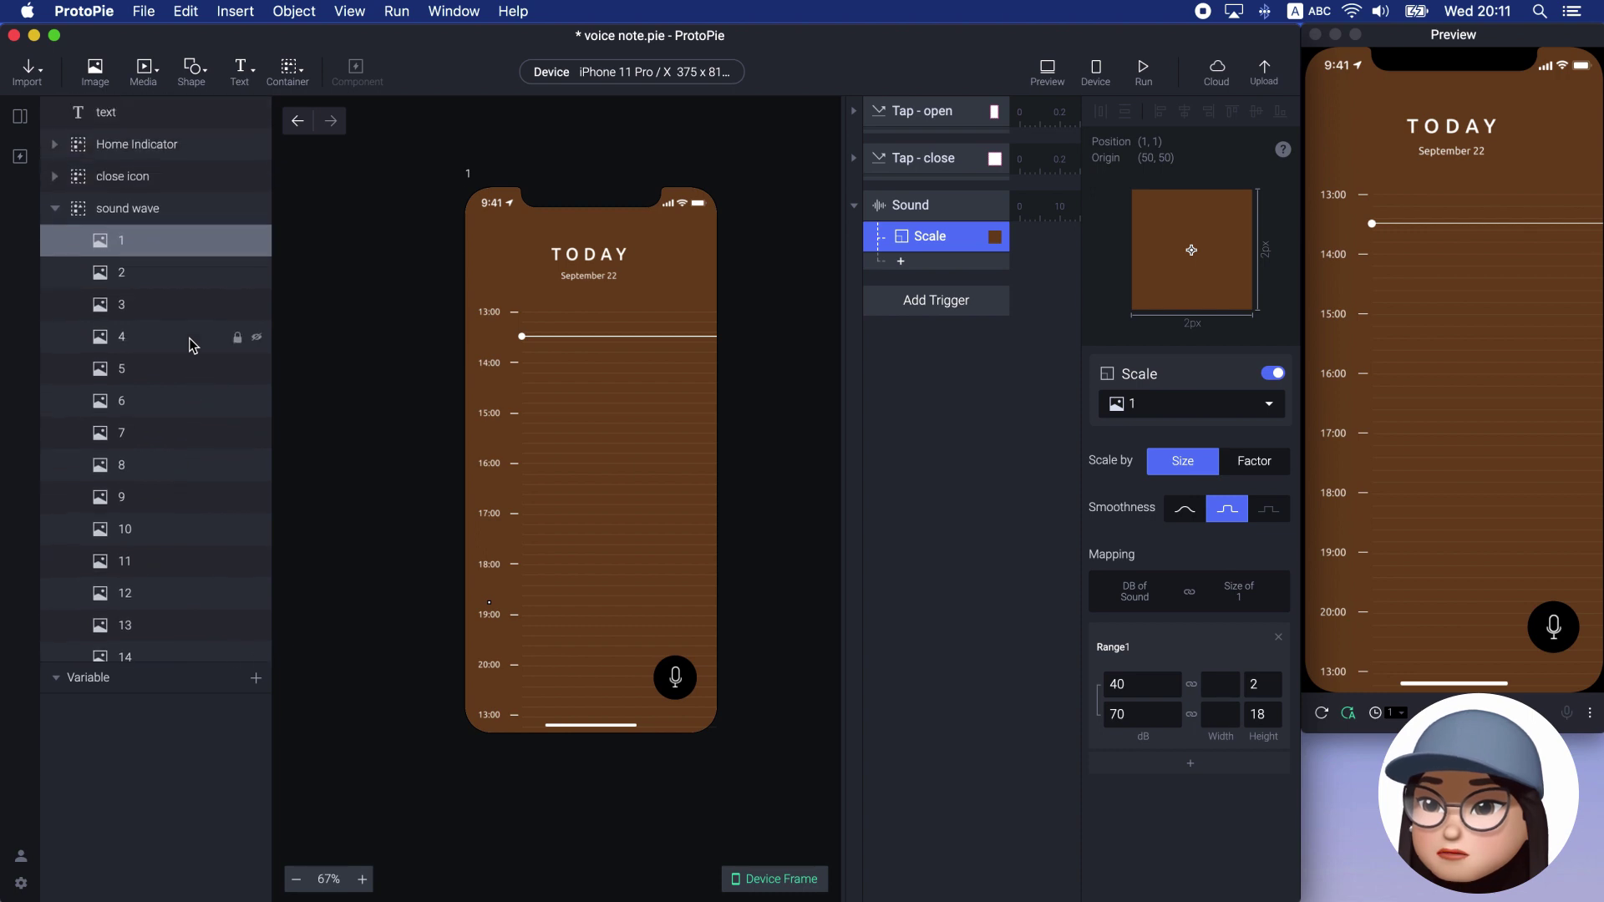
click(21, 119)
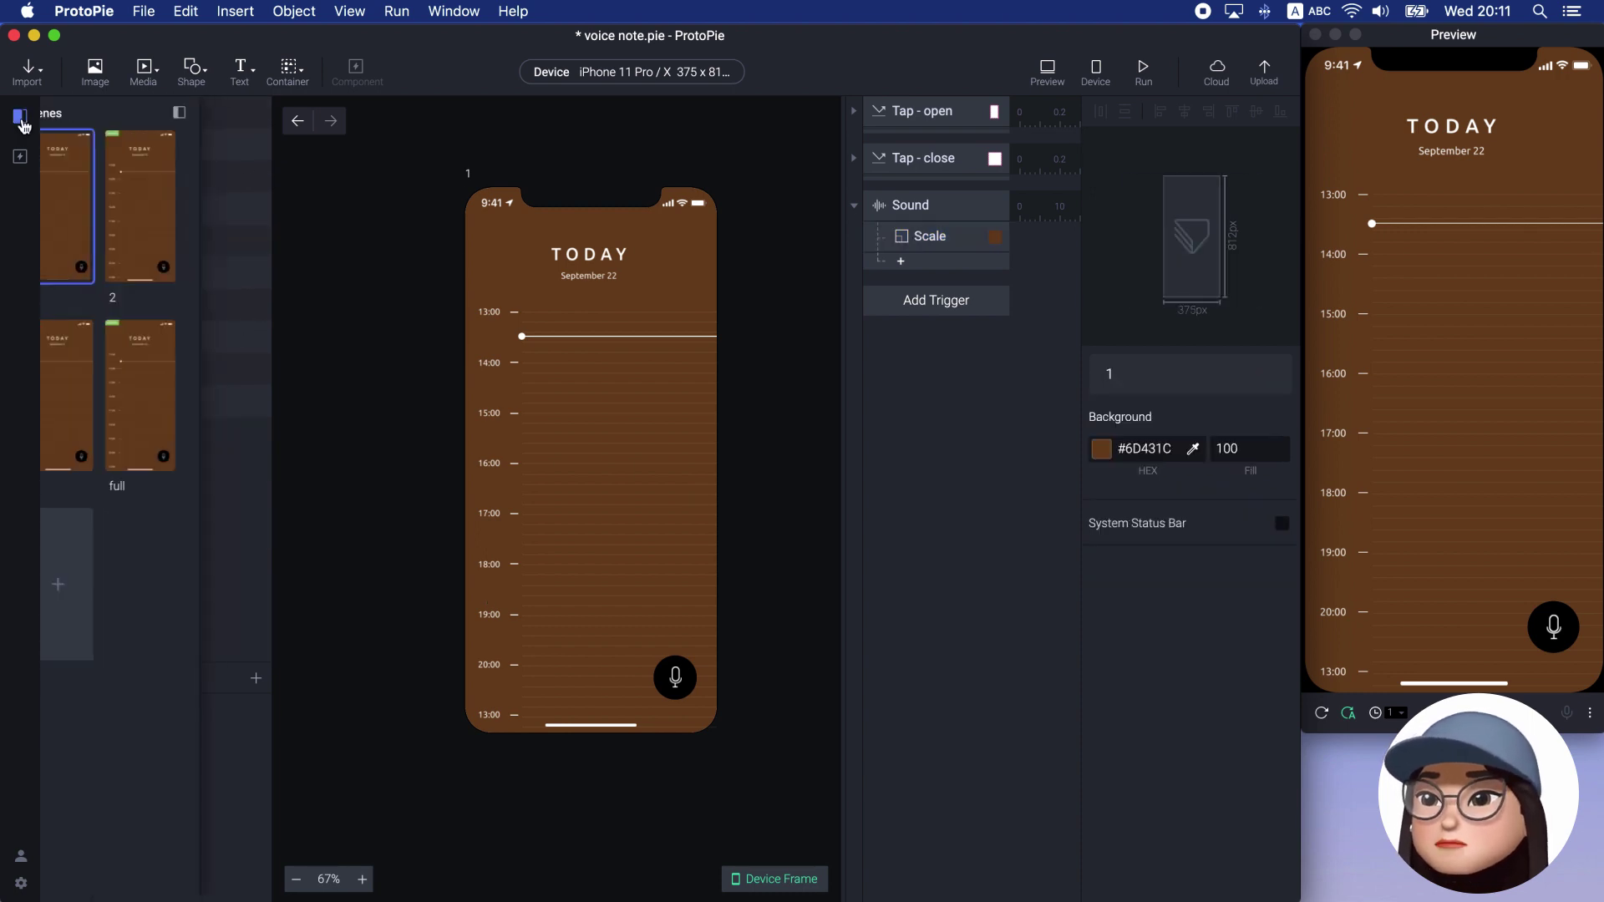
click(172, 221)
double_click(168, 214)
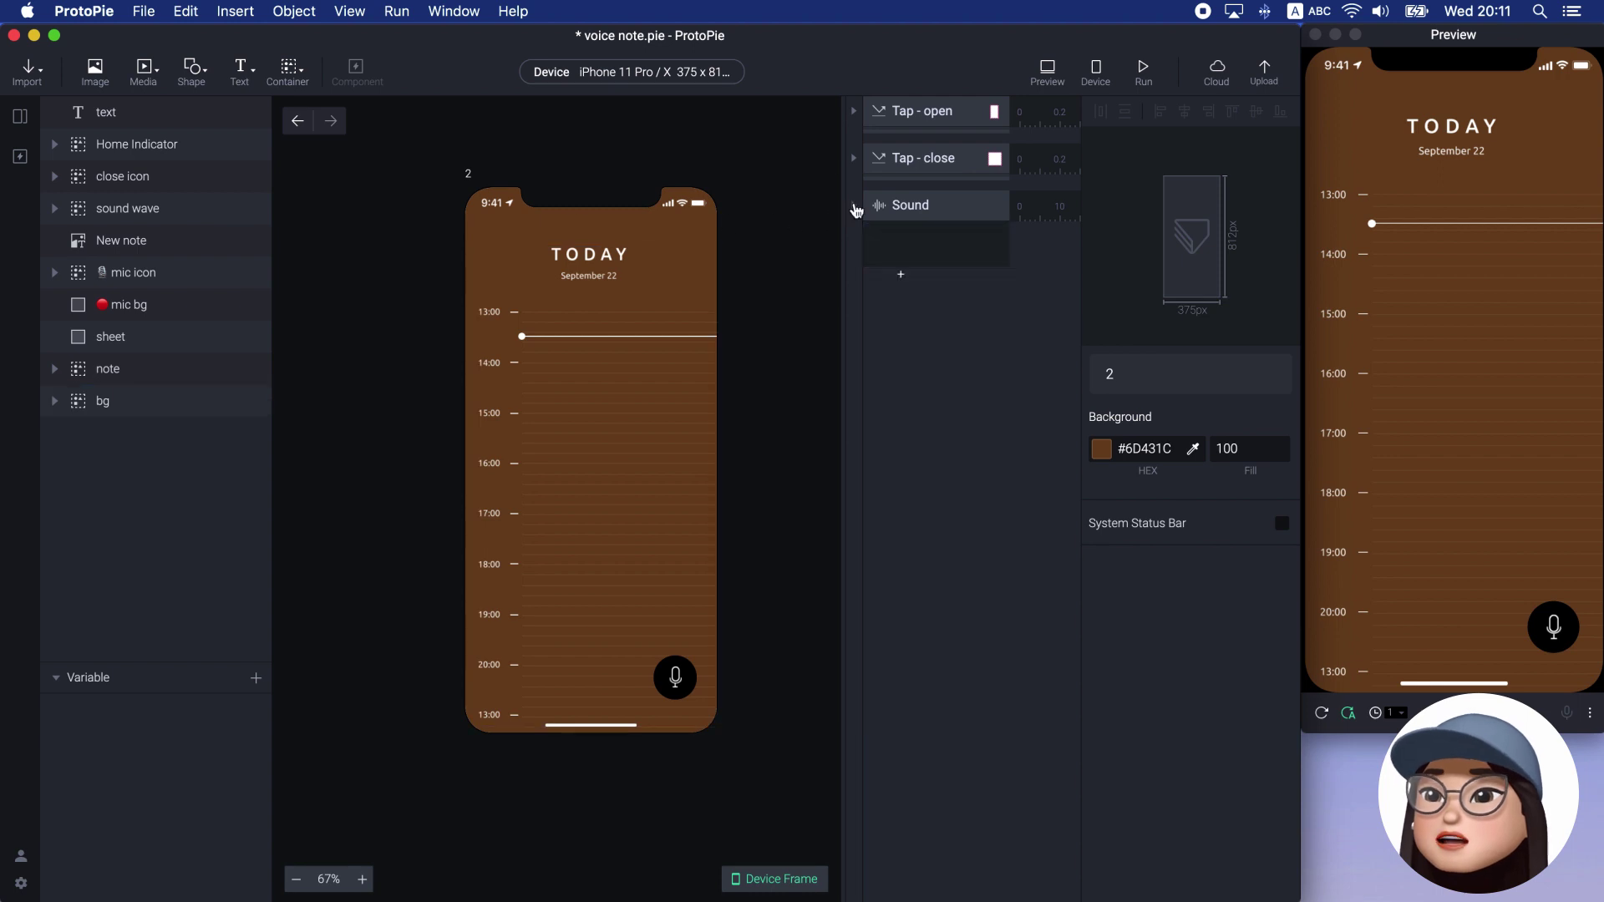
Review the Sound trigger's Scale responses for each bar, then test the recording sheet in preview
click(854, 205)
scroll(948, 260, down, 1)
click(948, 226)
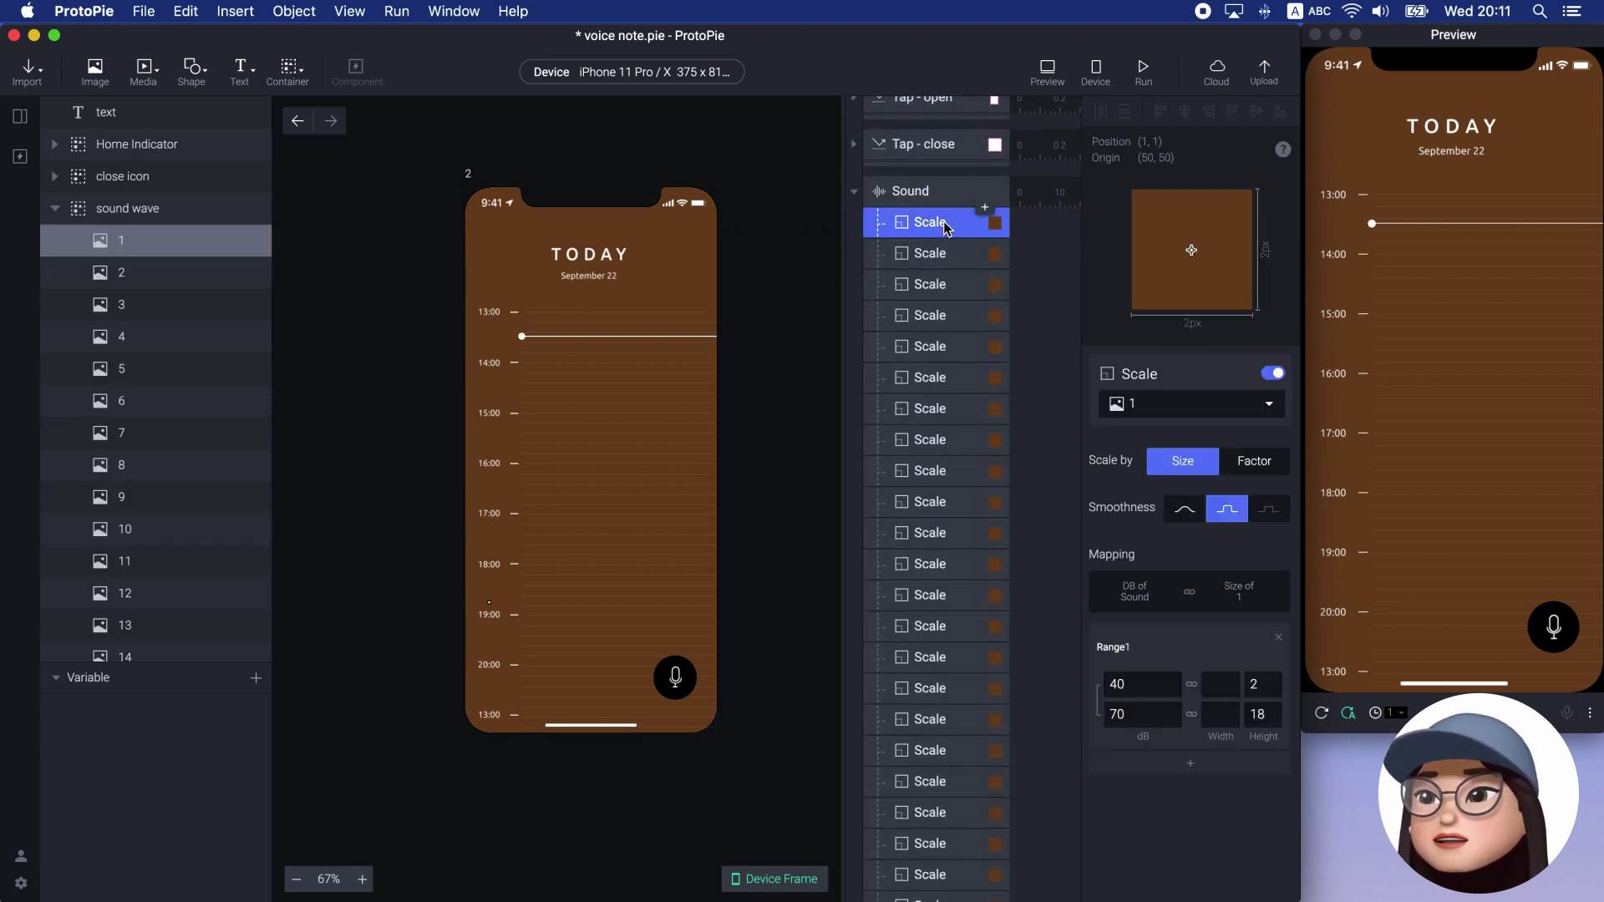
click(899, 254)
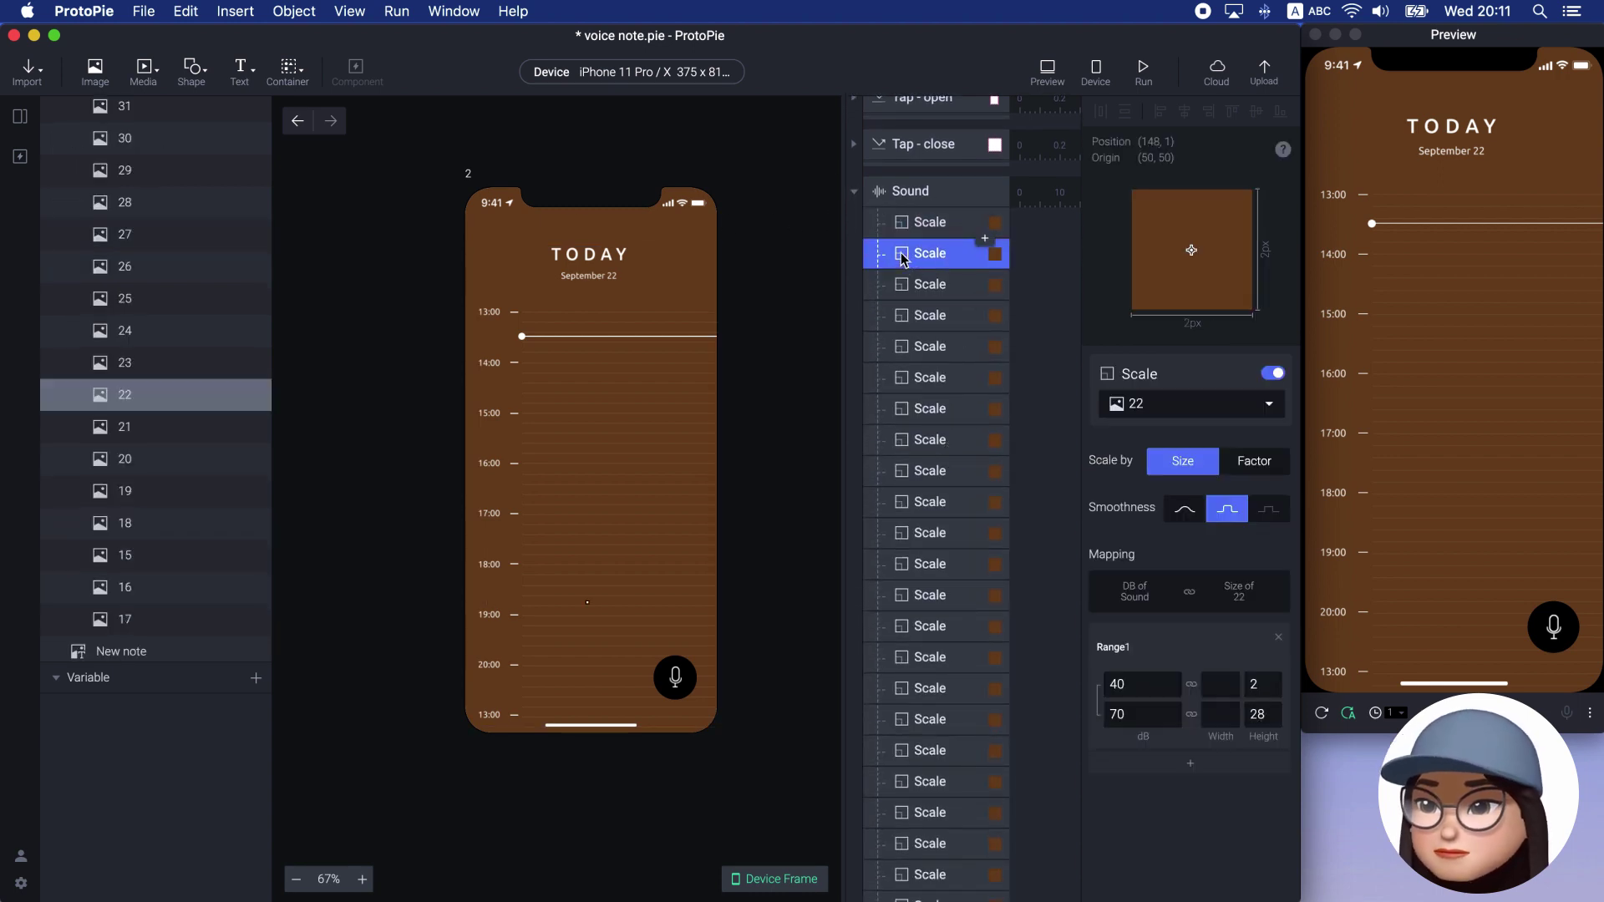
click(908, 291)
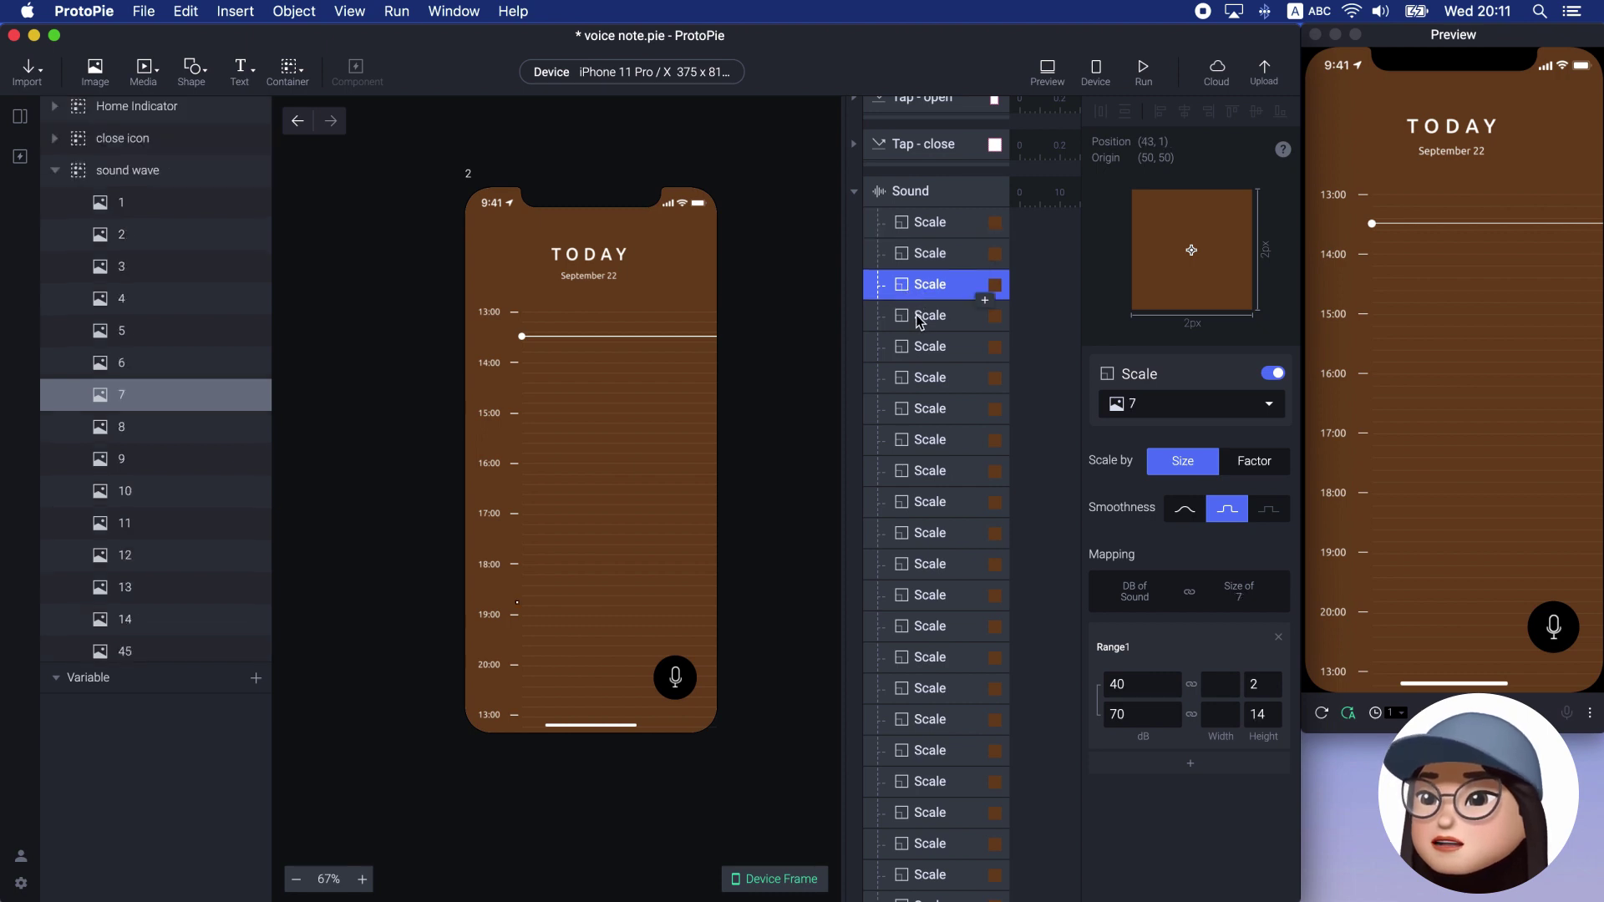
click(919, 321)
scroll(919, 322, up, 1)
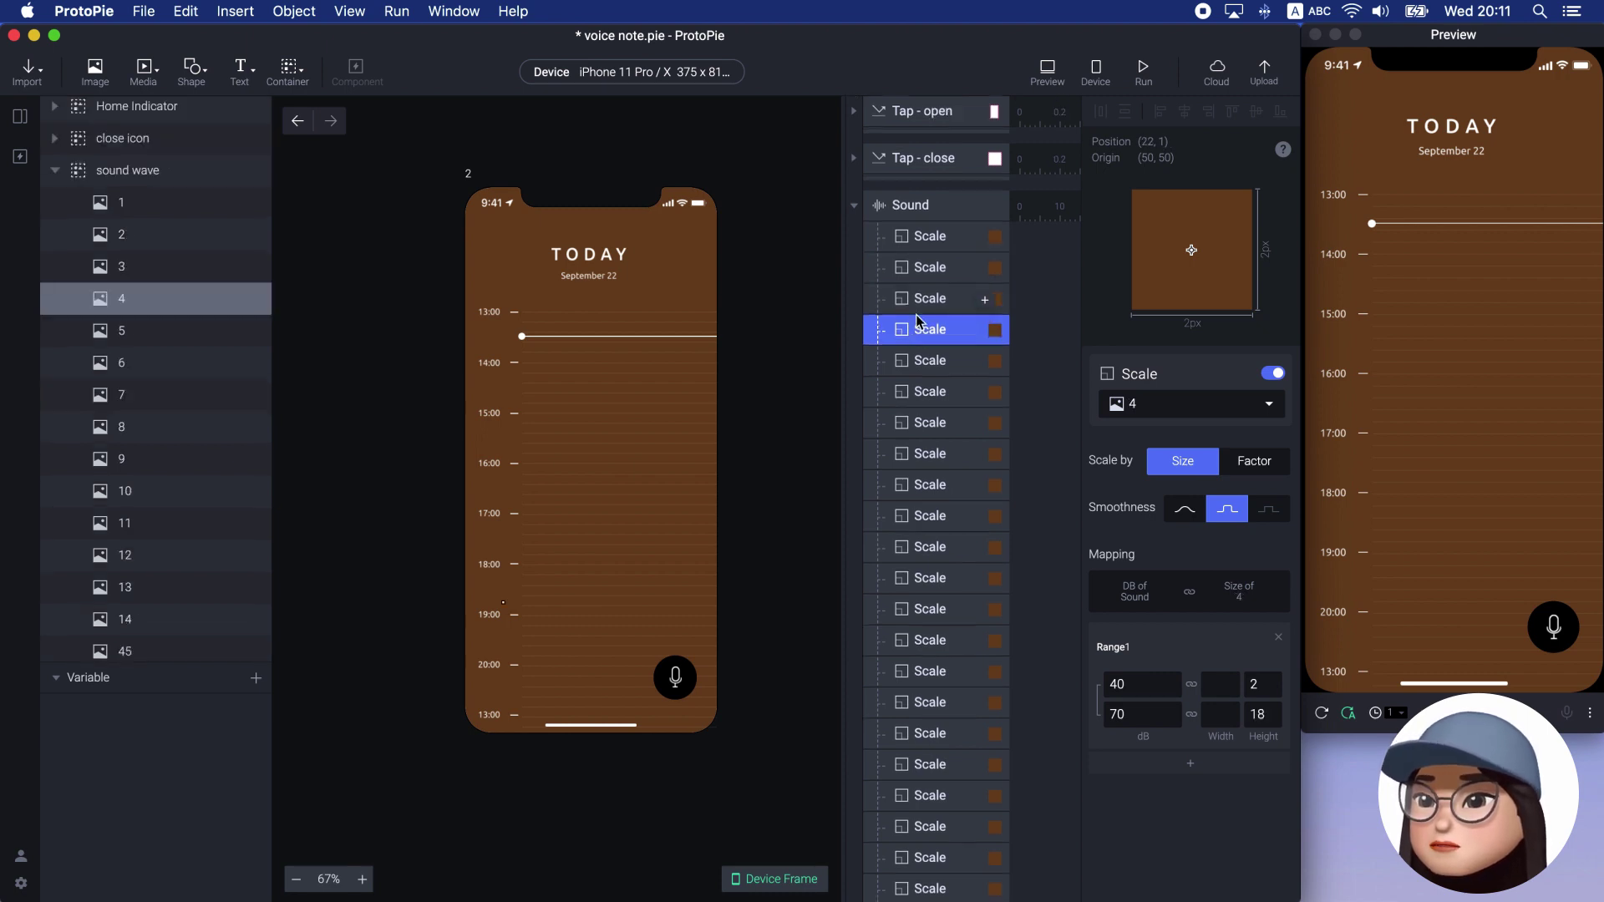
click(854, 205)
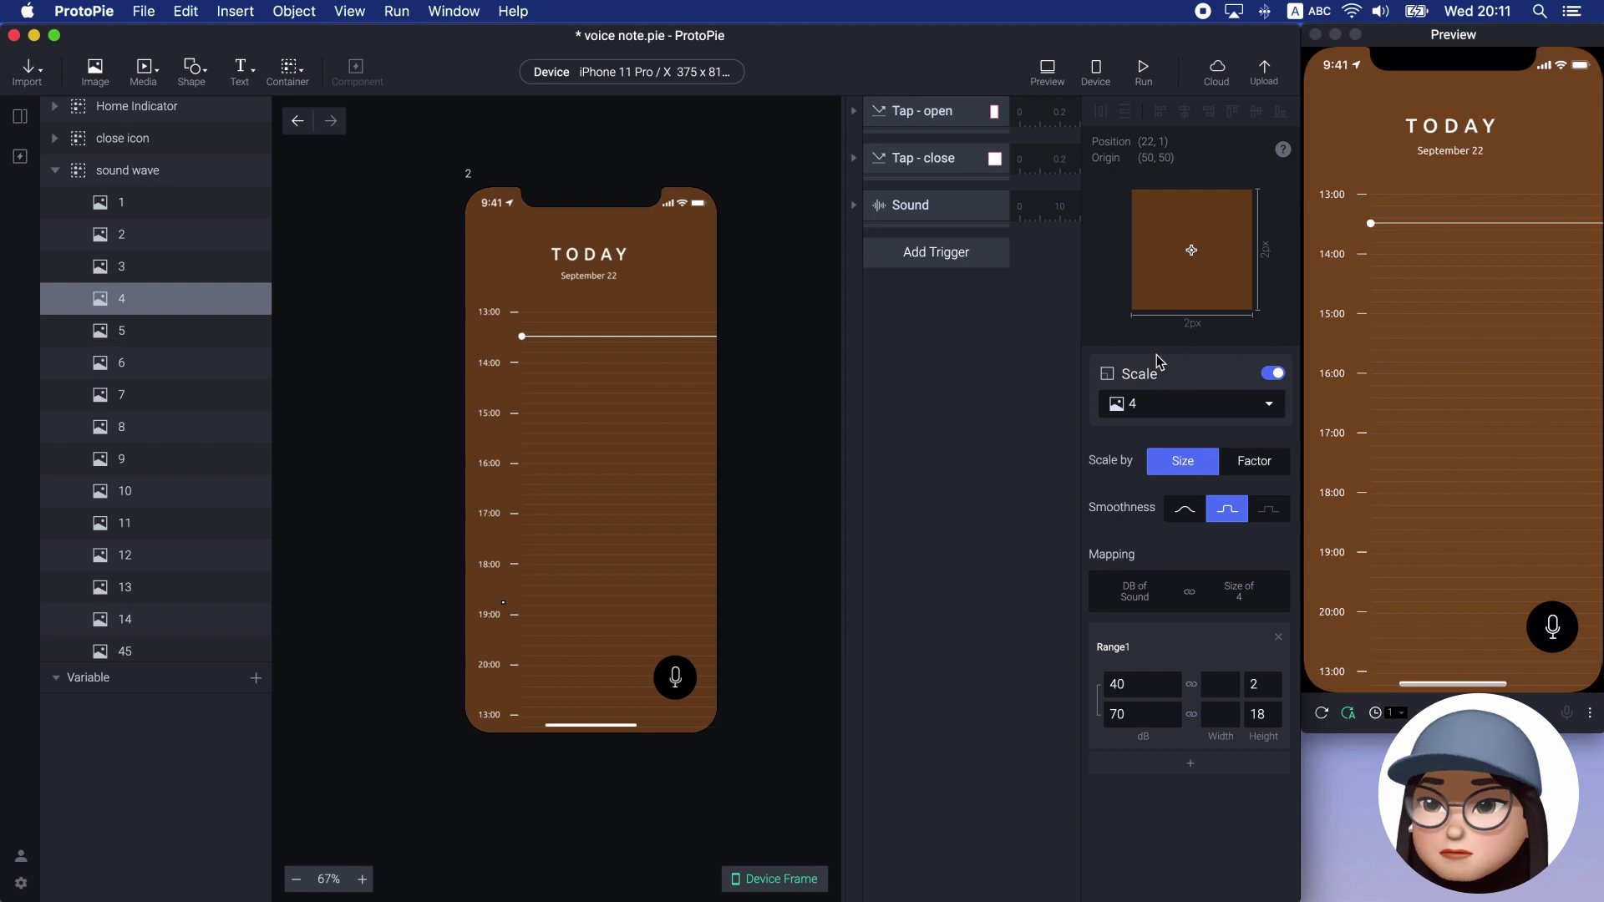
click(1553, 627)
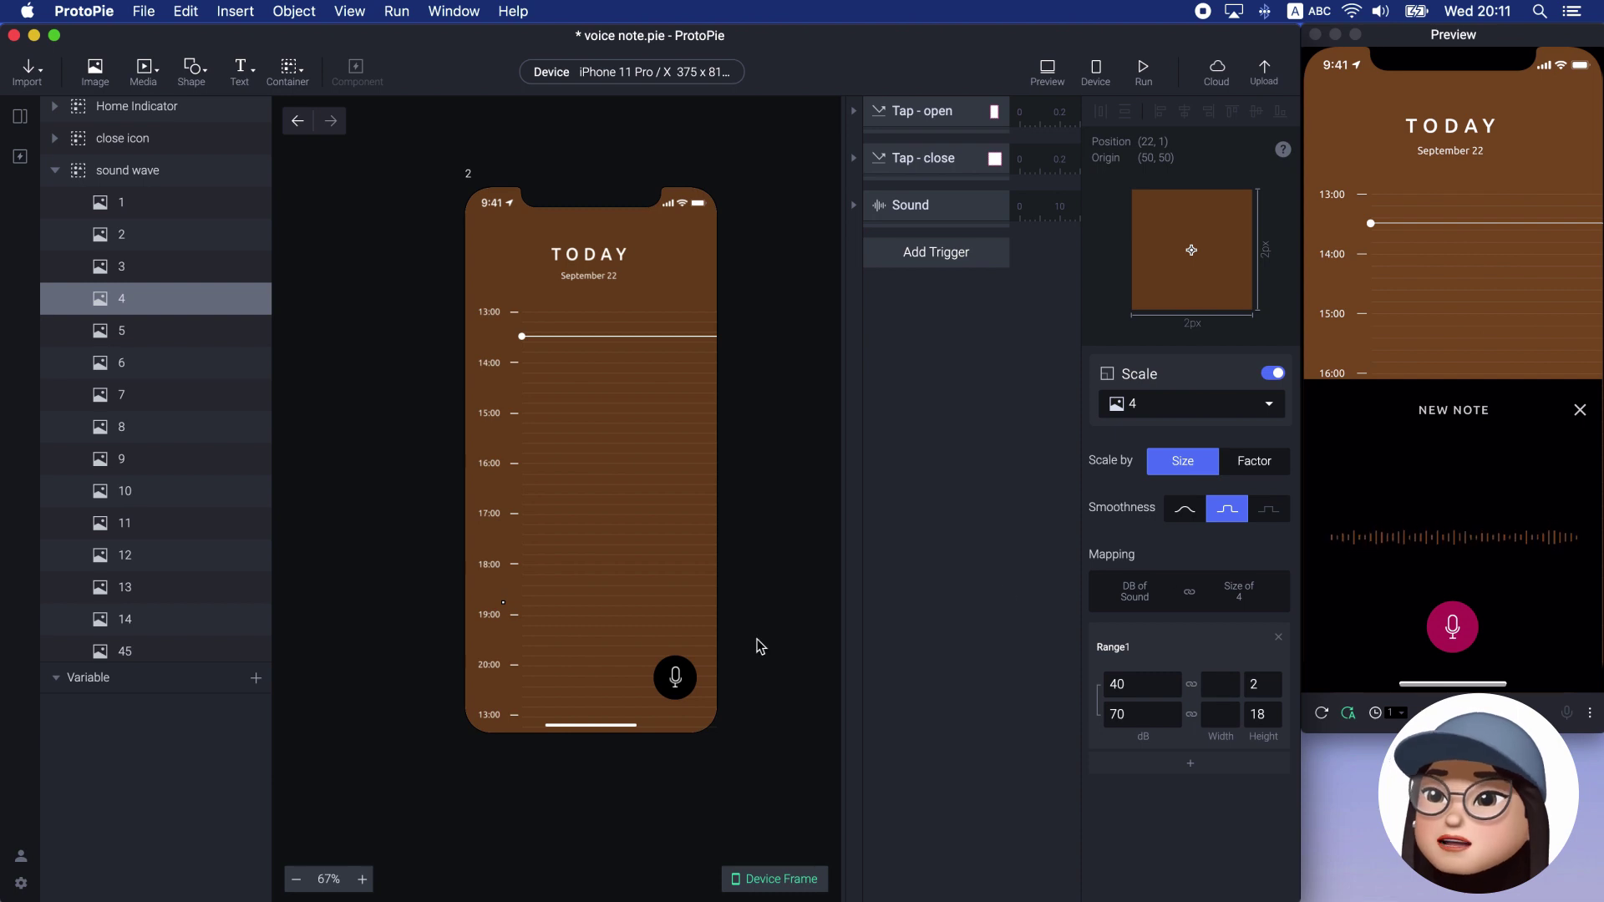
click(257, 681)
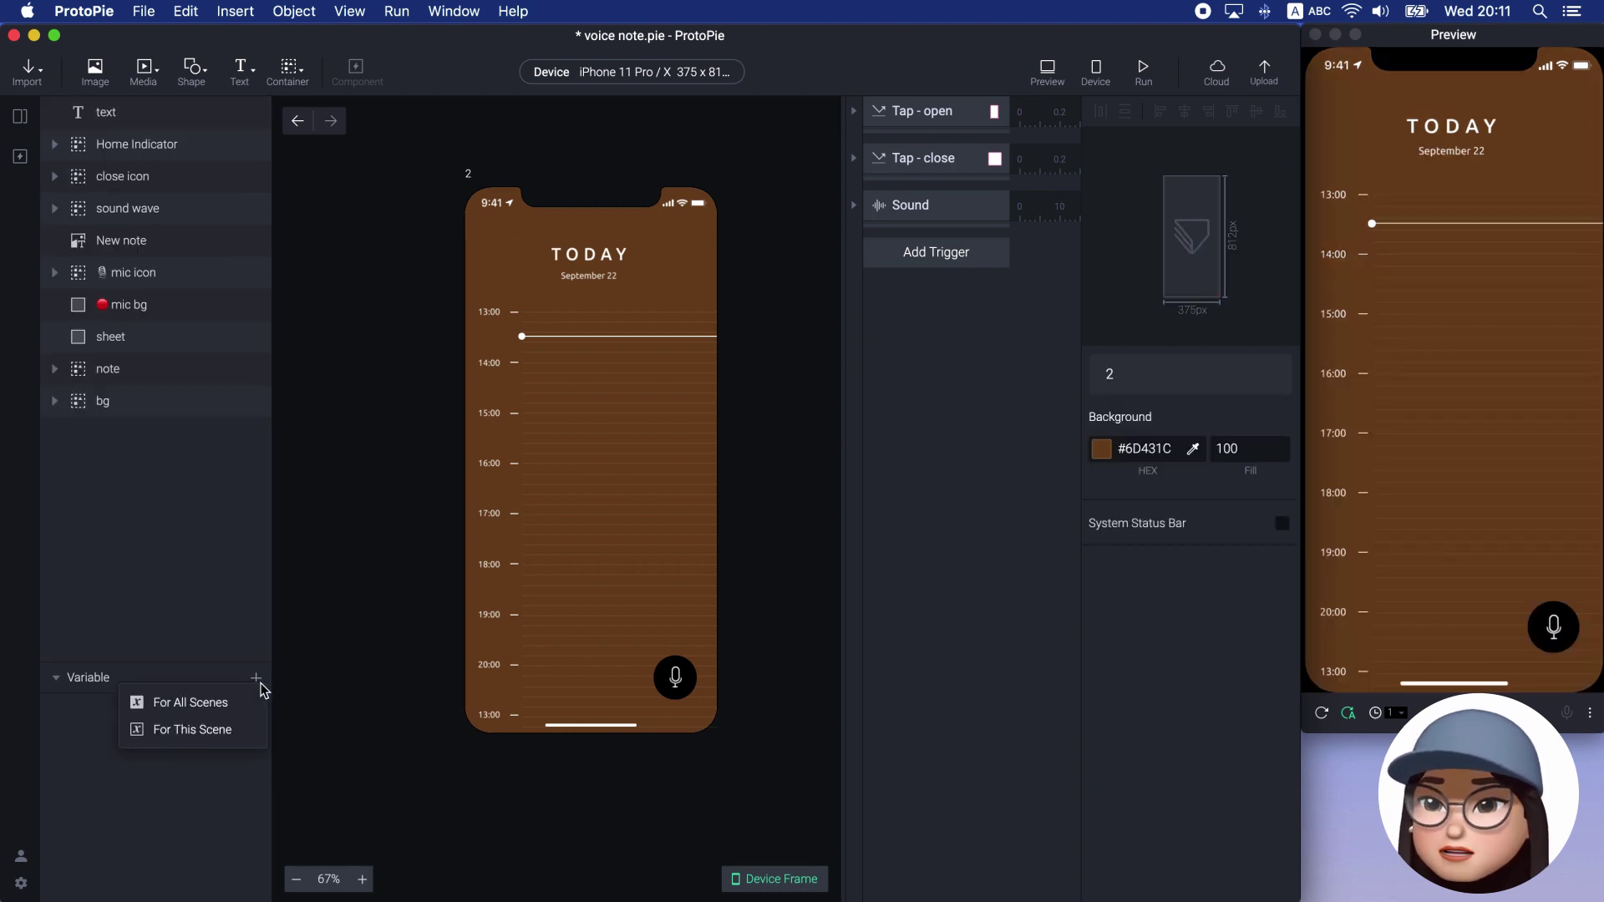
Create a scene-only variable, variable1, of type Text
click(236, 729)
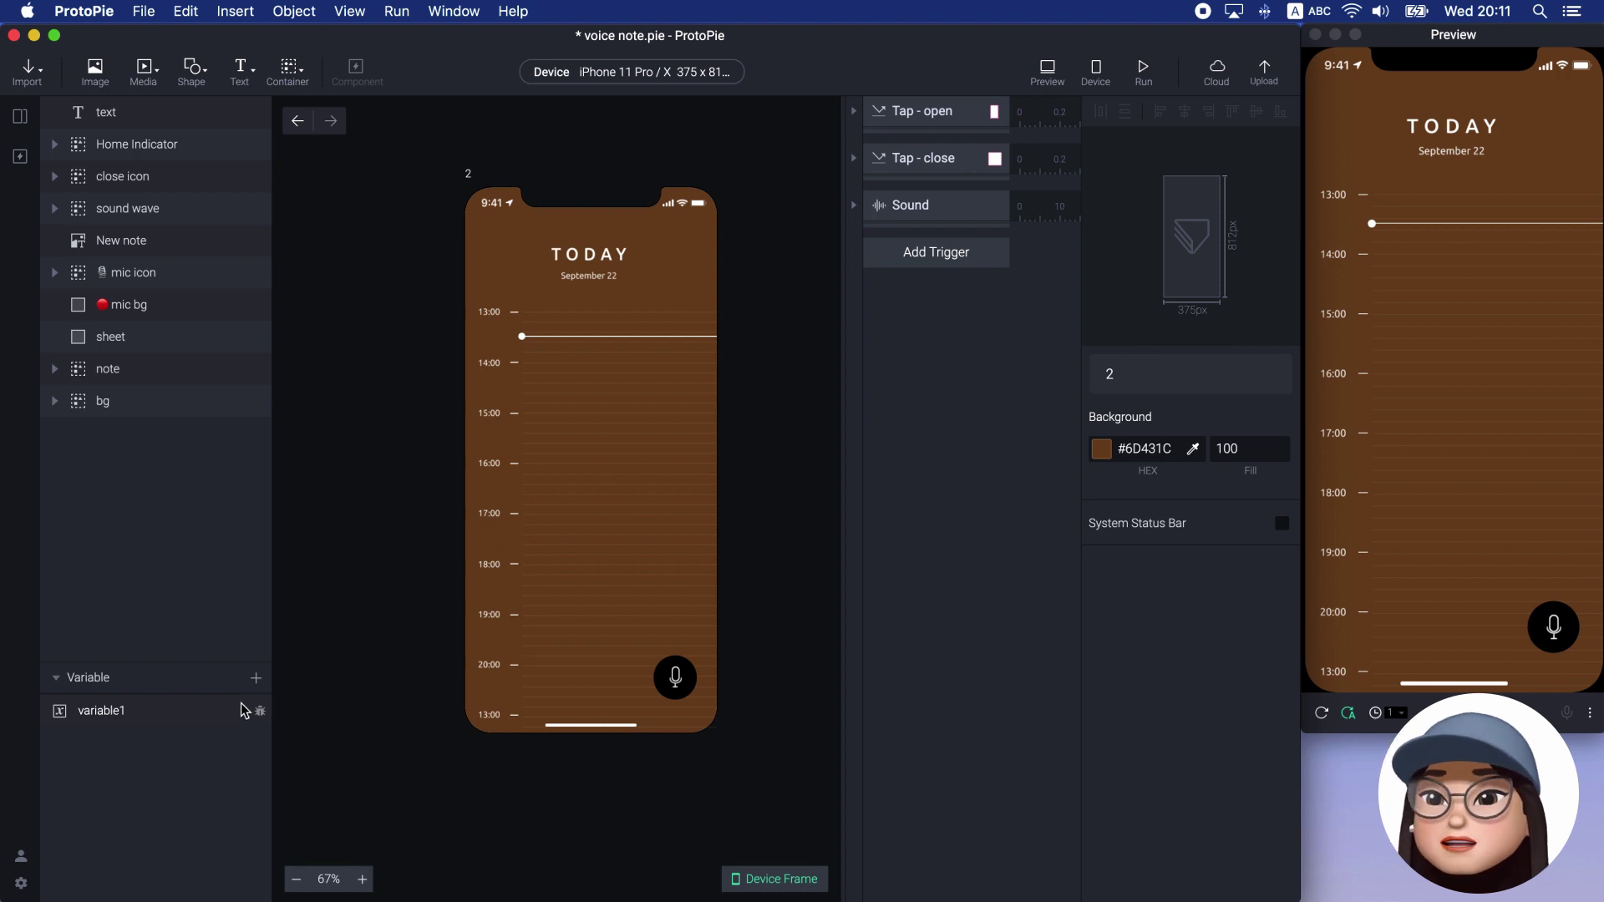
click(241, 710)
click(1204, 429)
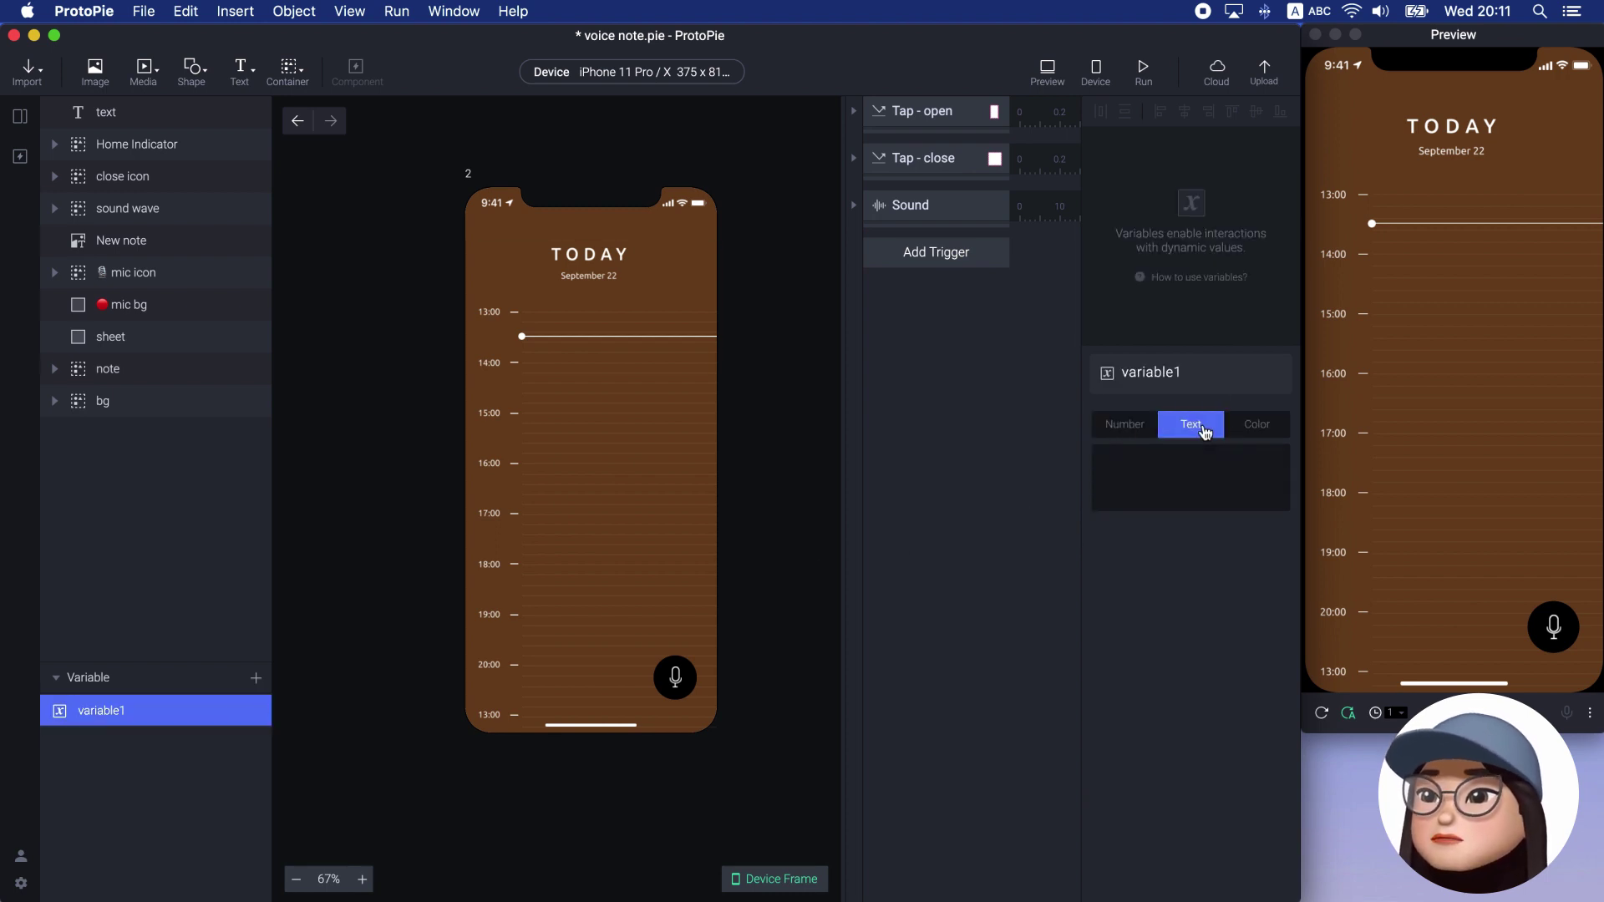
click(1029, 364)
Add a Recognize Speech trigger firing While Speaking with Command turned off
click(948, 261)
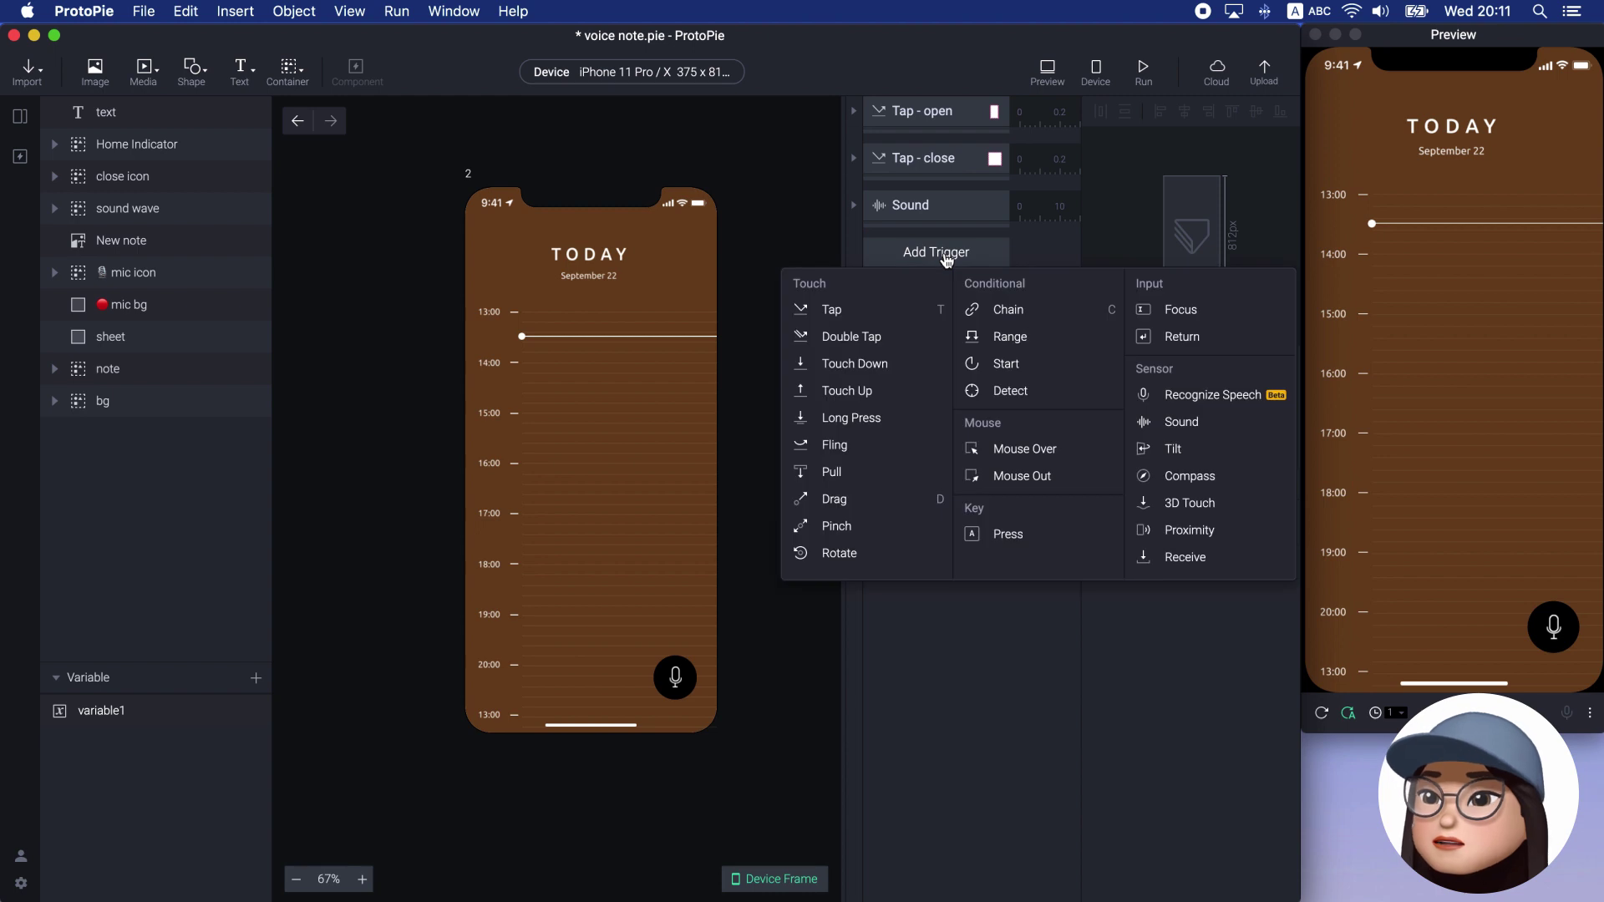
click(1210, 378)
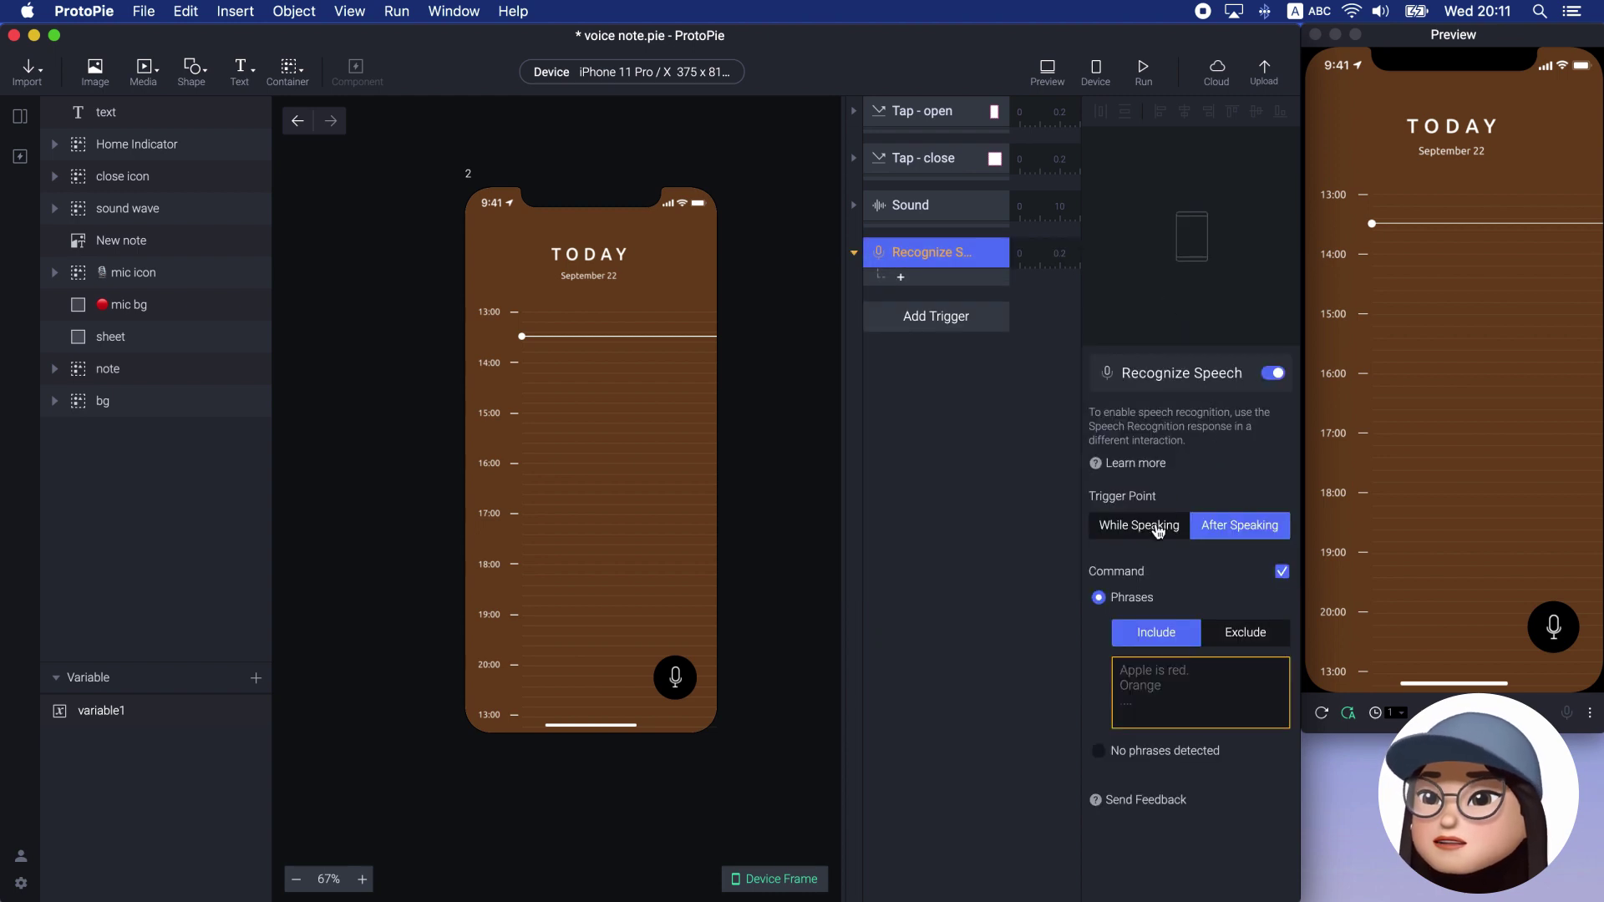
click(1158, 525)
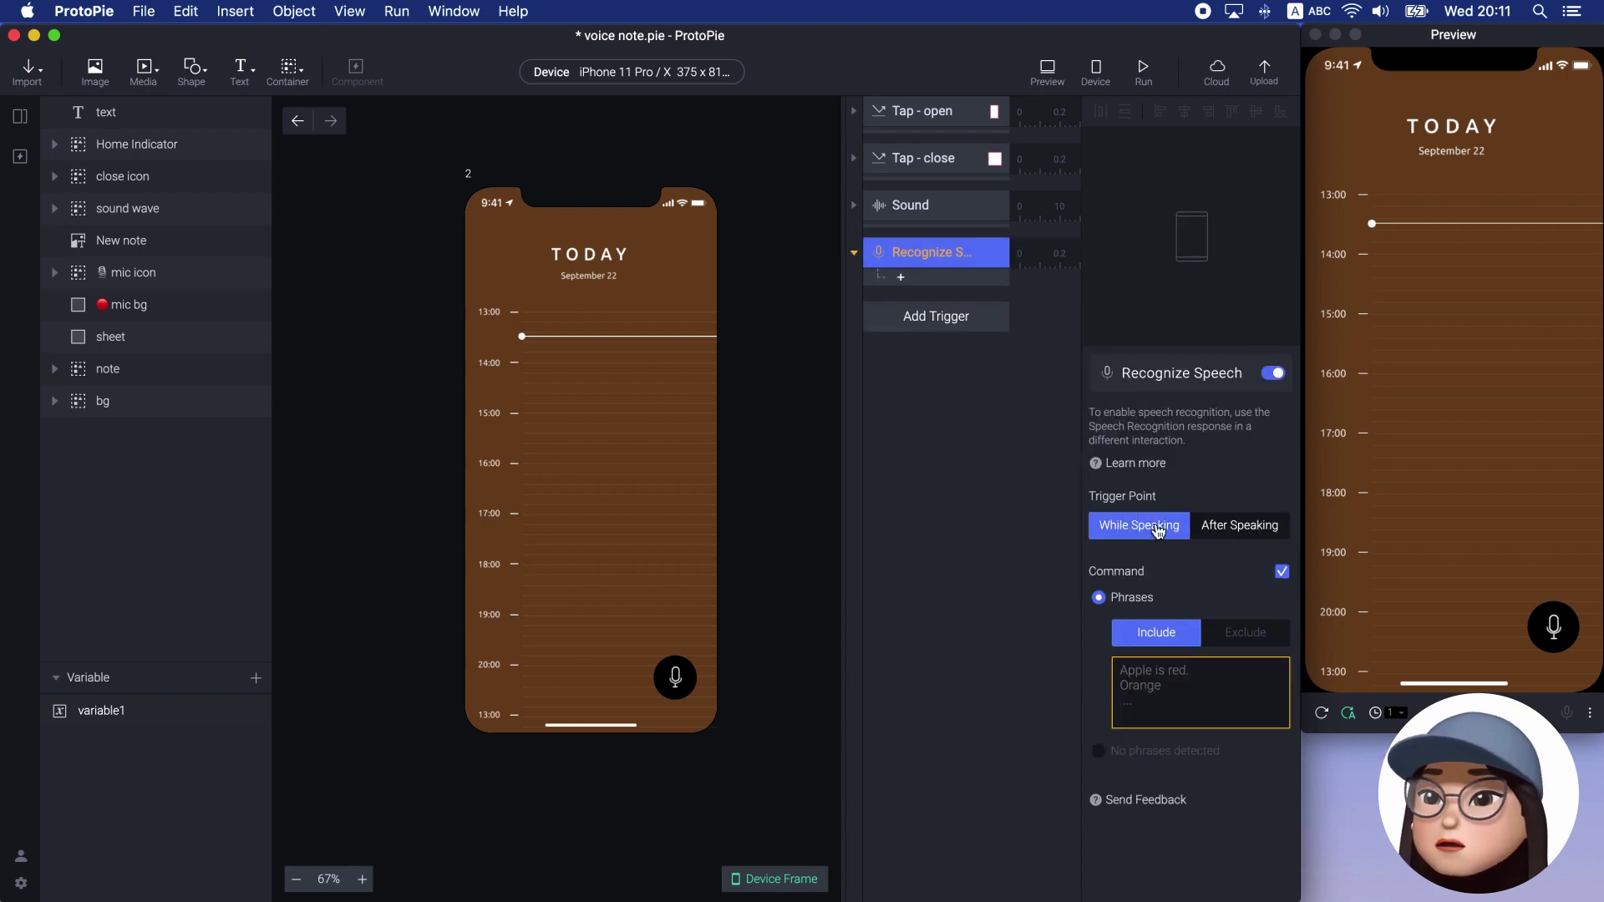
click(1282, 573)
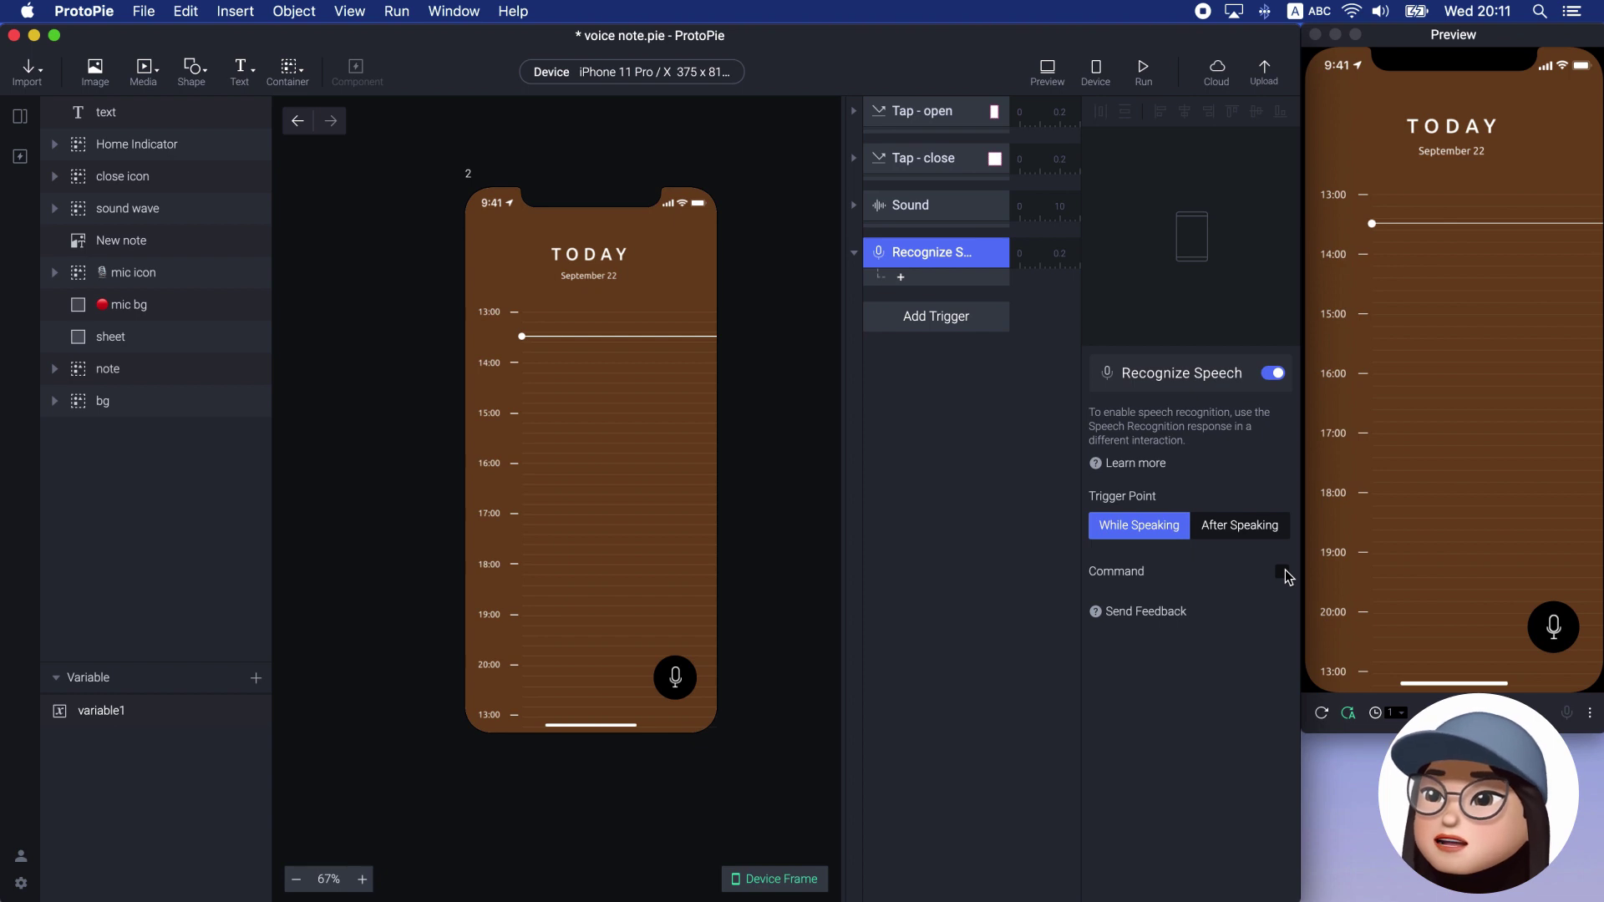
Add an Assign response setting variable1 to the formula $voiceTranscript
click(1018, 553)
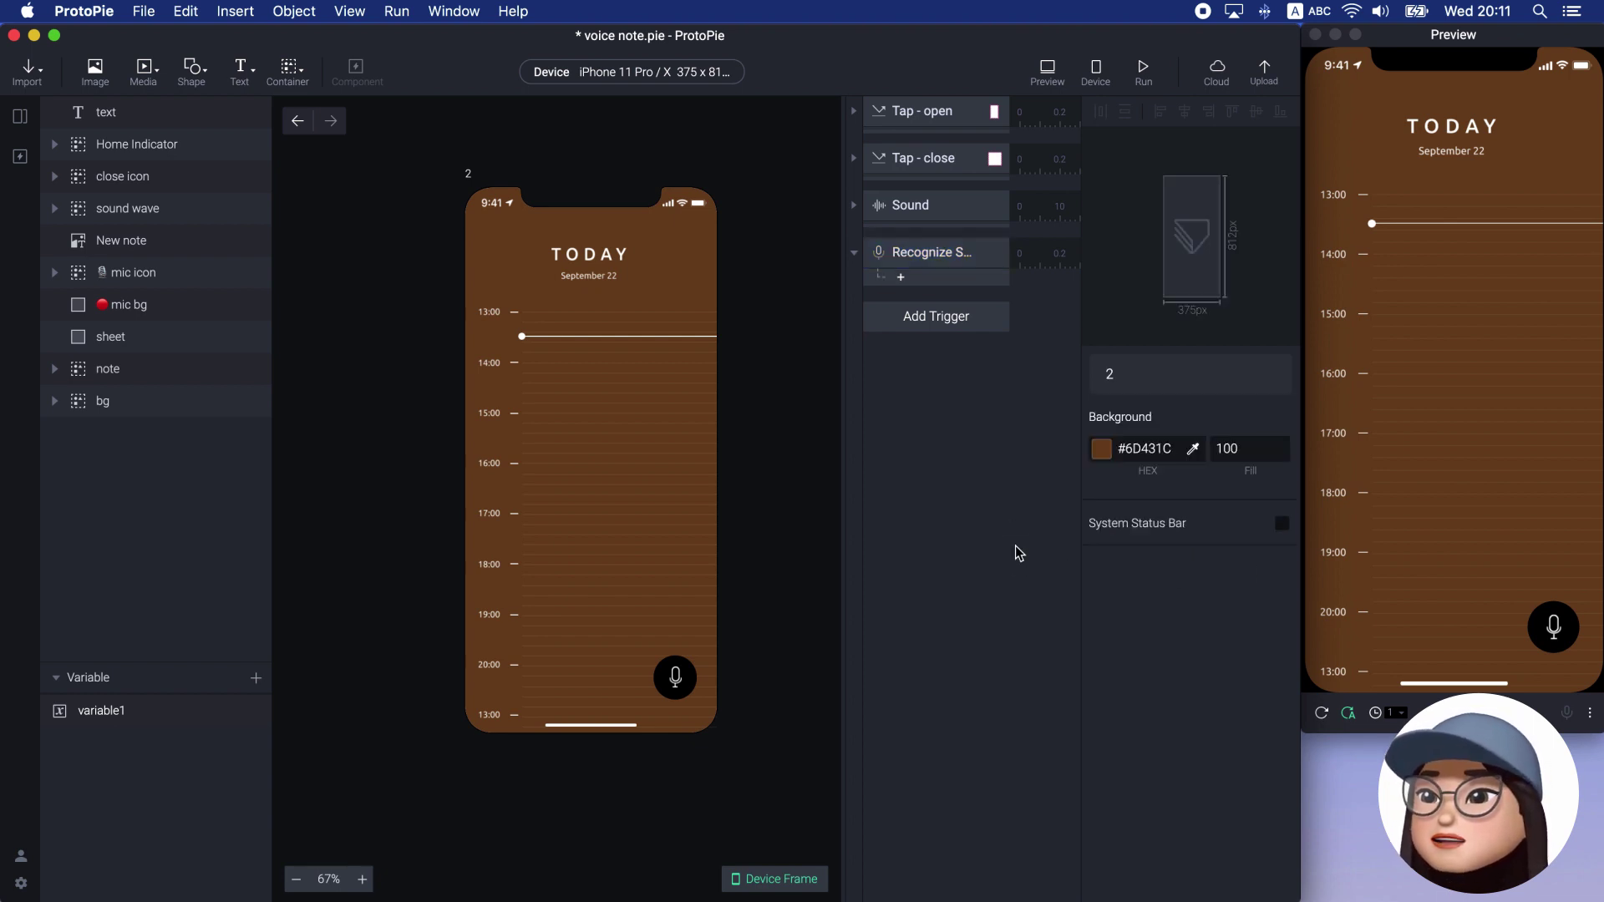
click(902, 278)
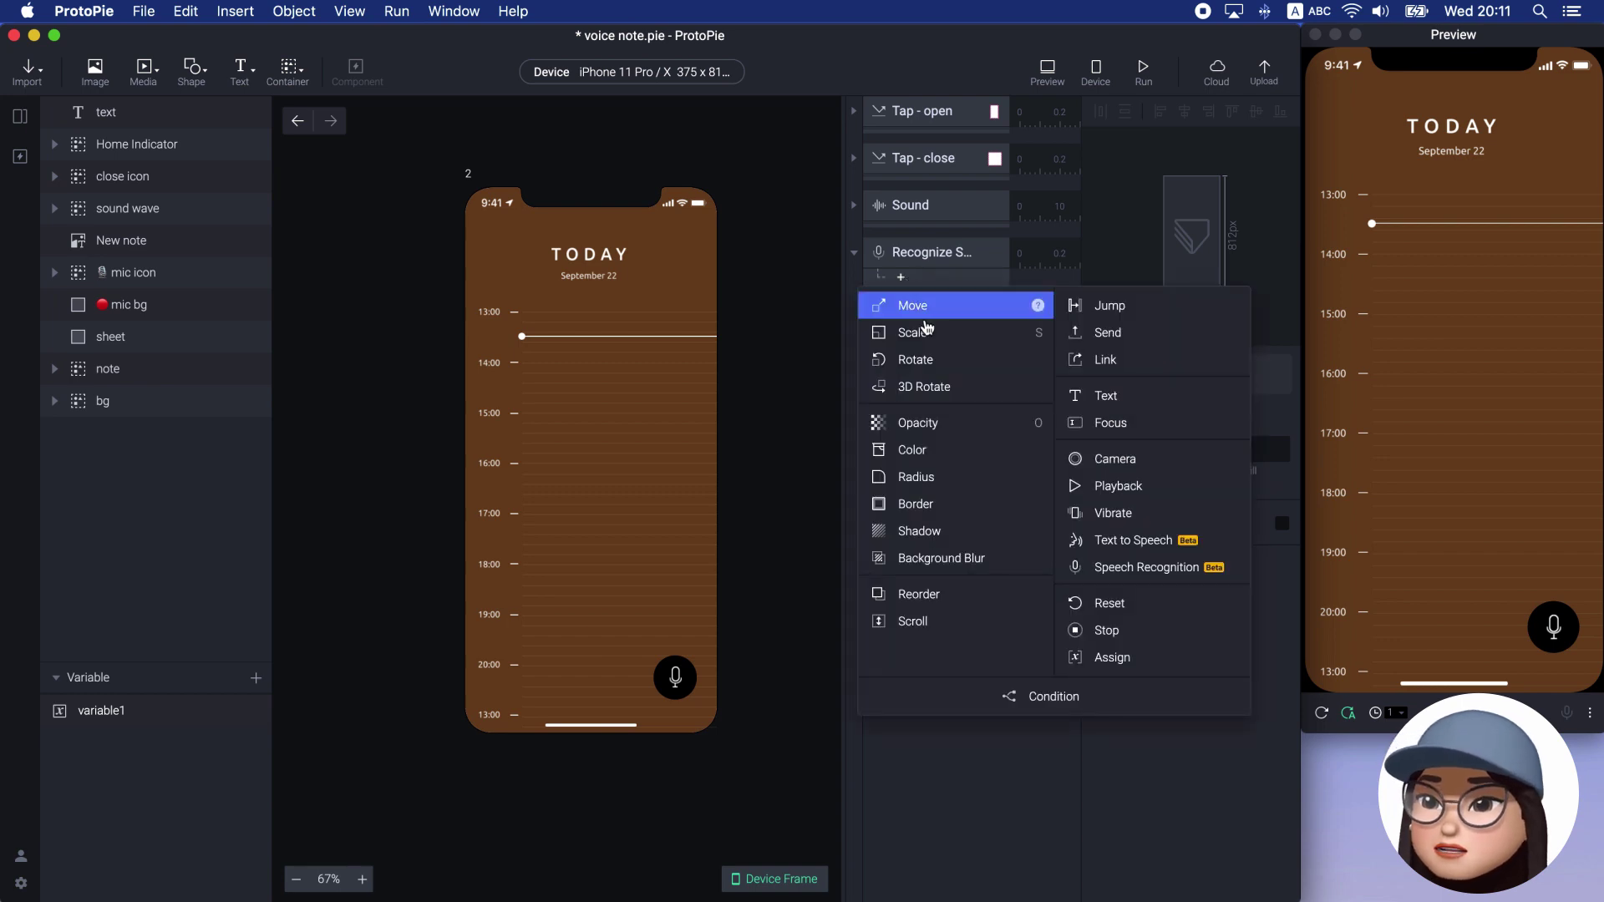
click(1154, 656)
click(1169, 404)
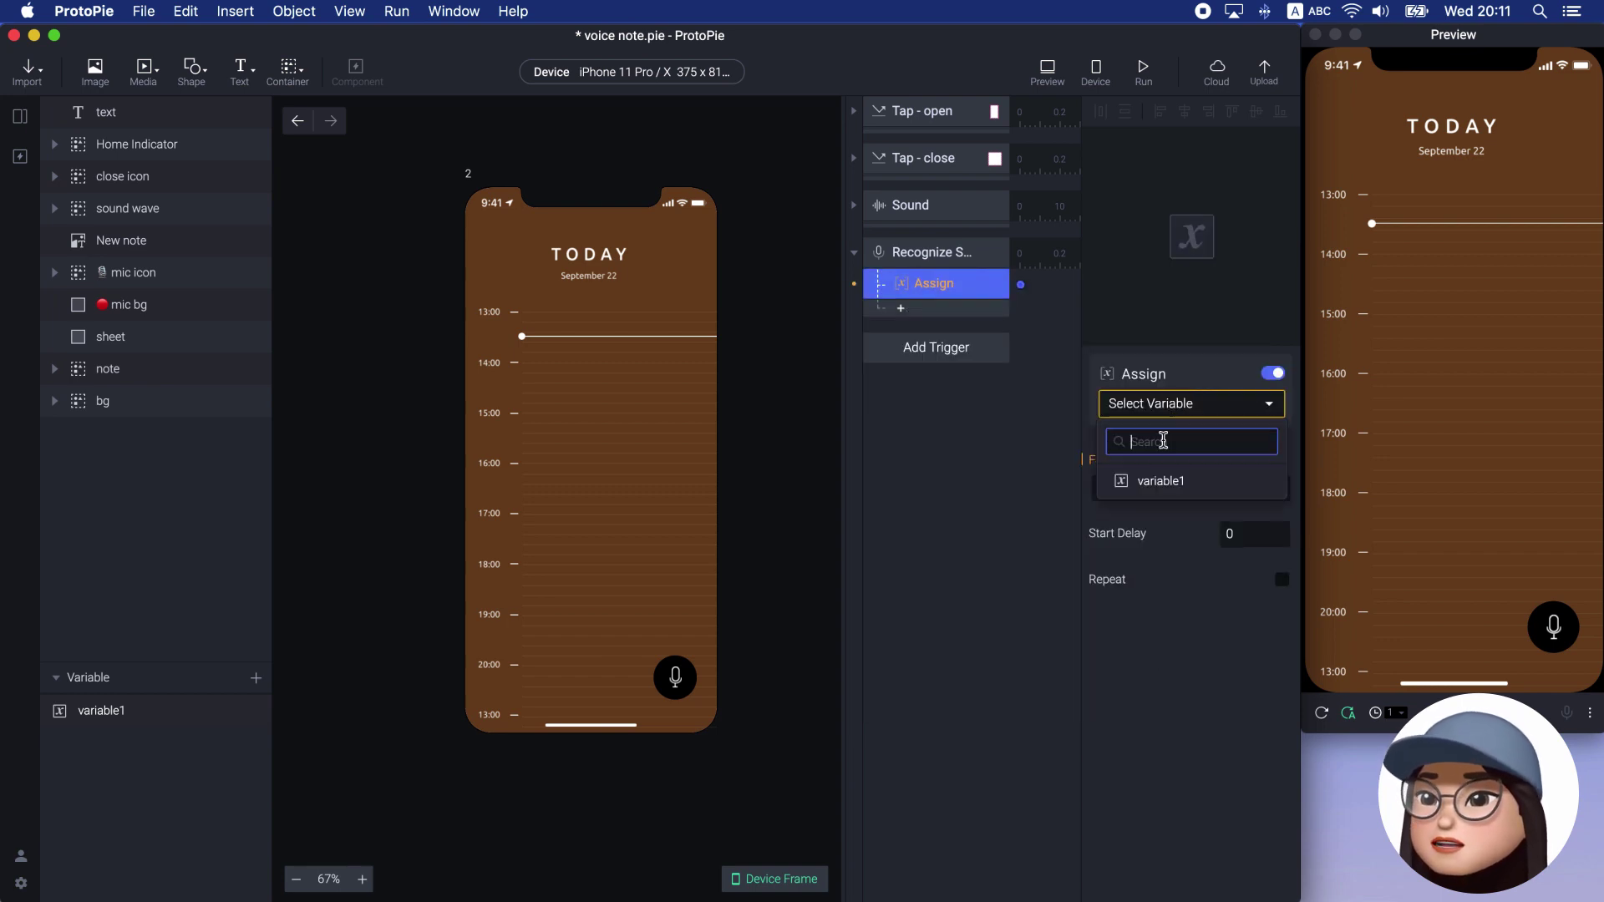
click(1155, 481)
click(1276, 493)
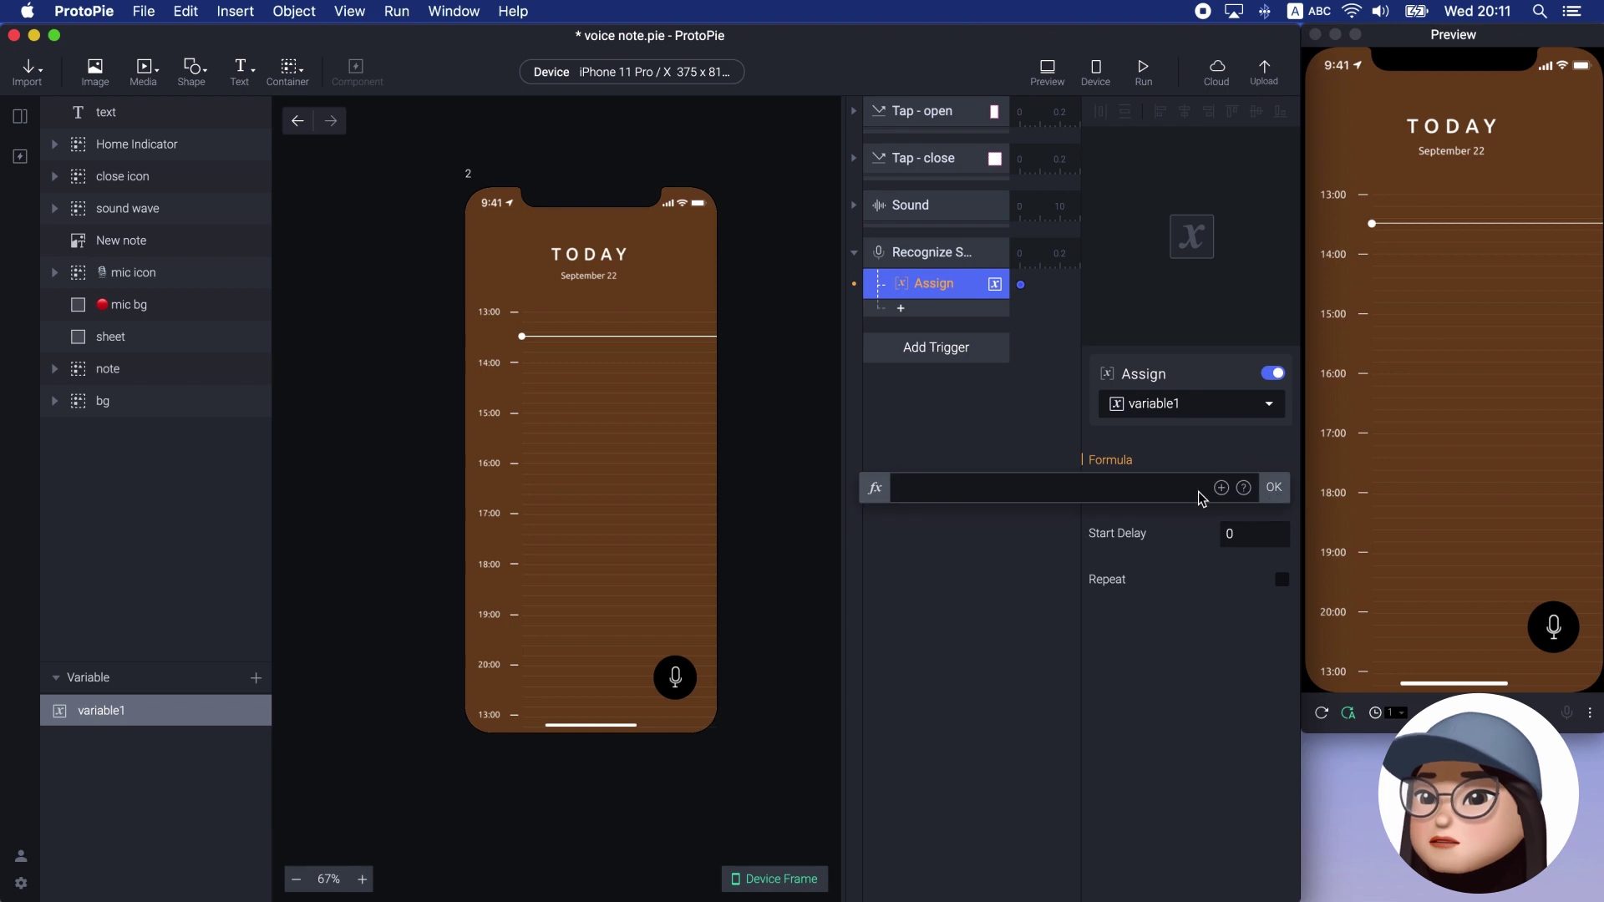
text($)
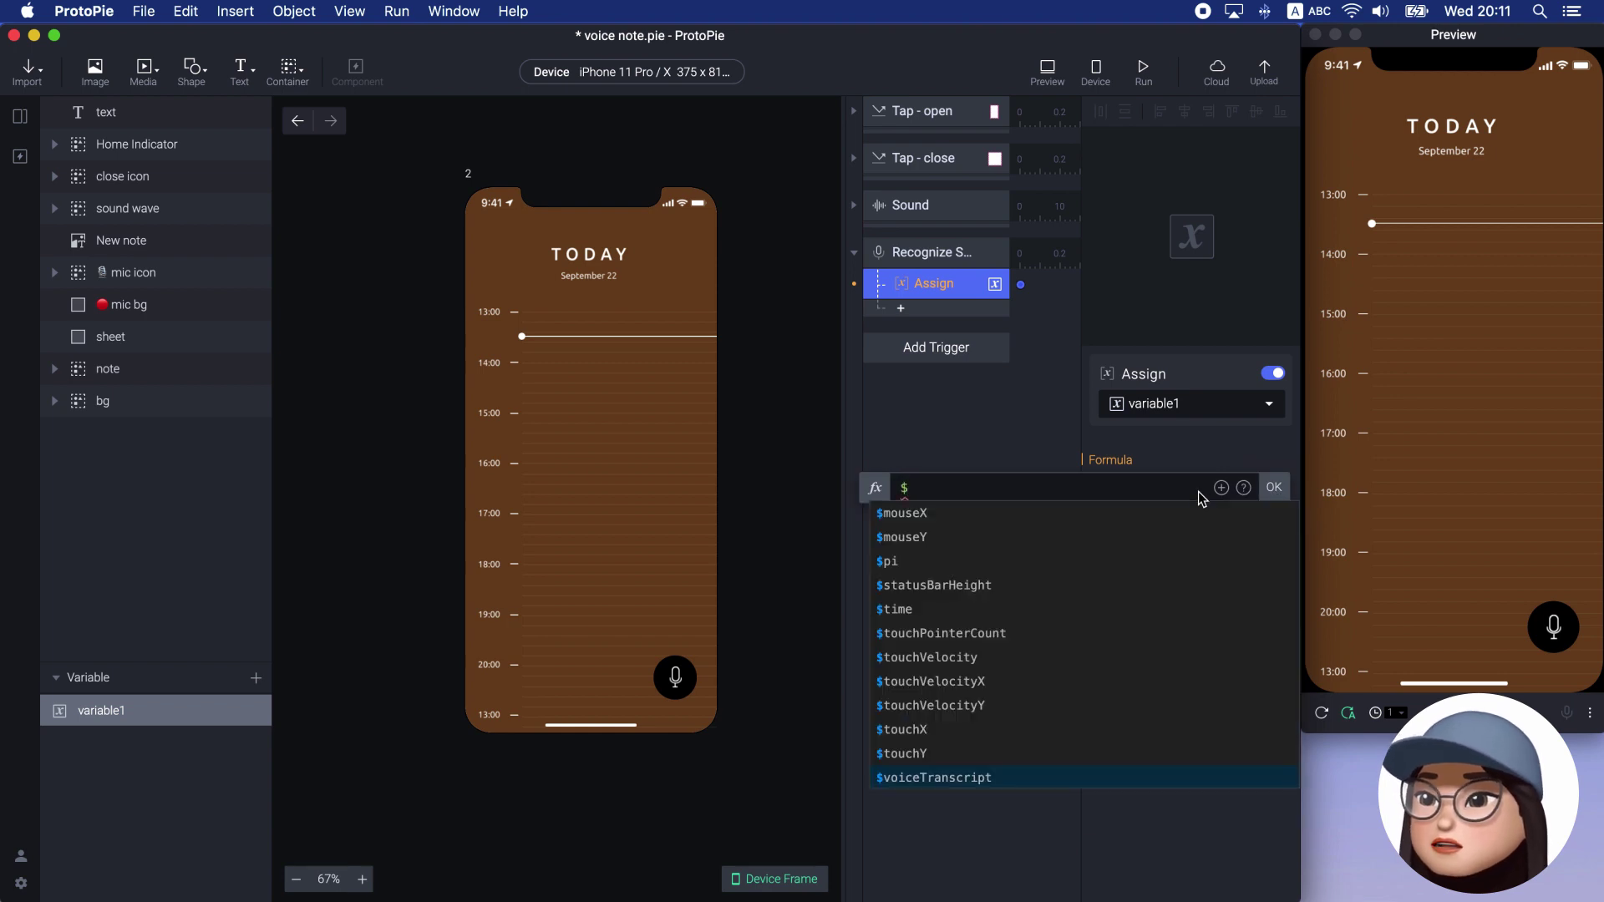
text(voi)
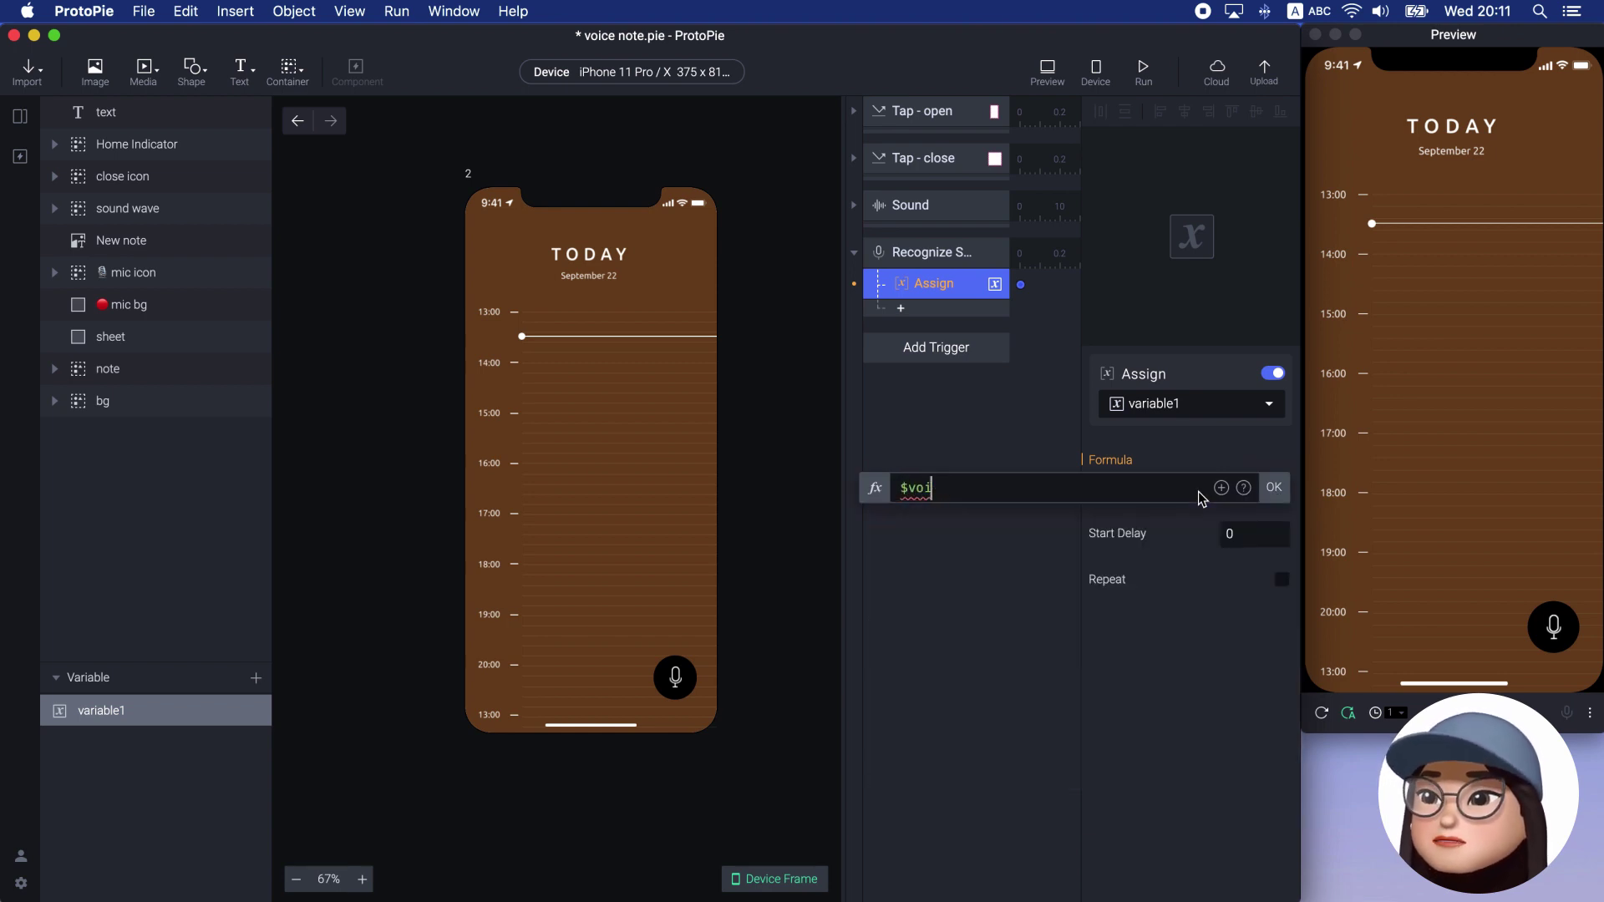
text(\ceTranscript)
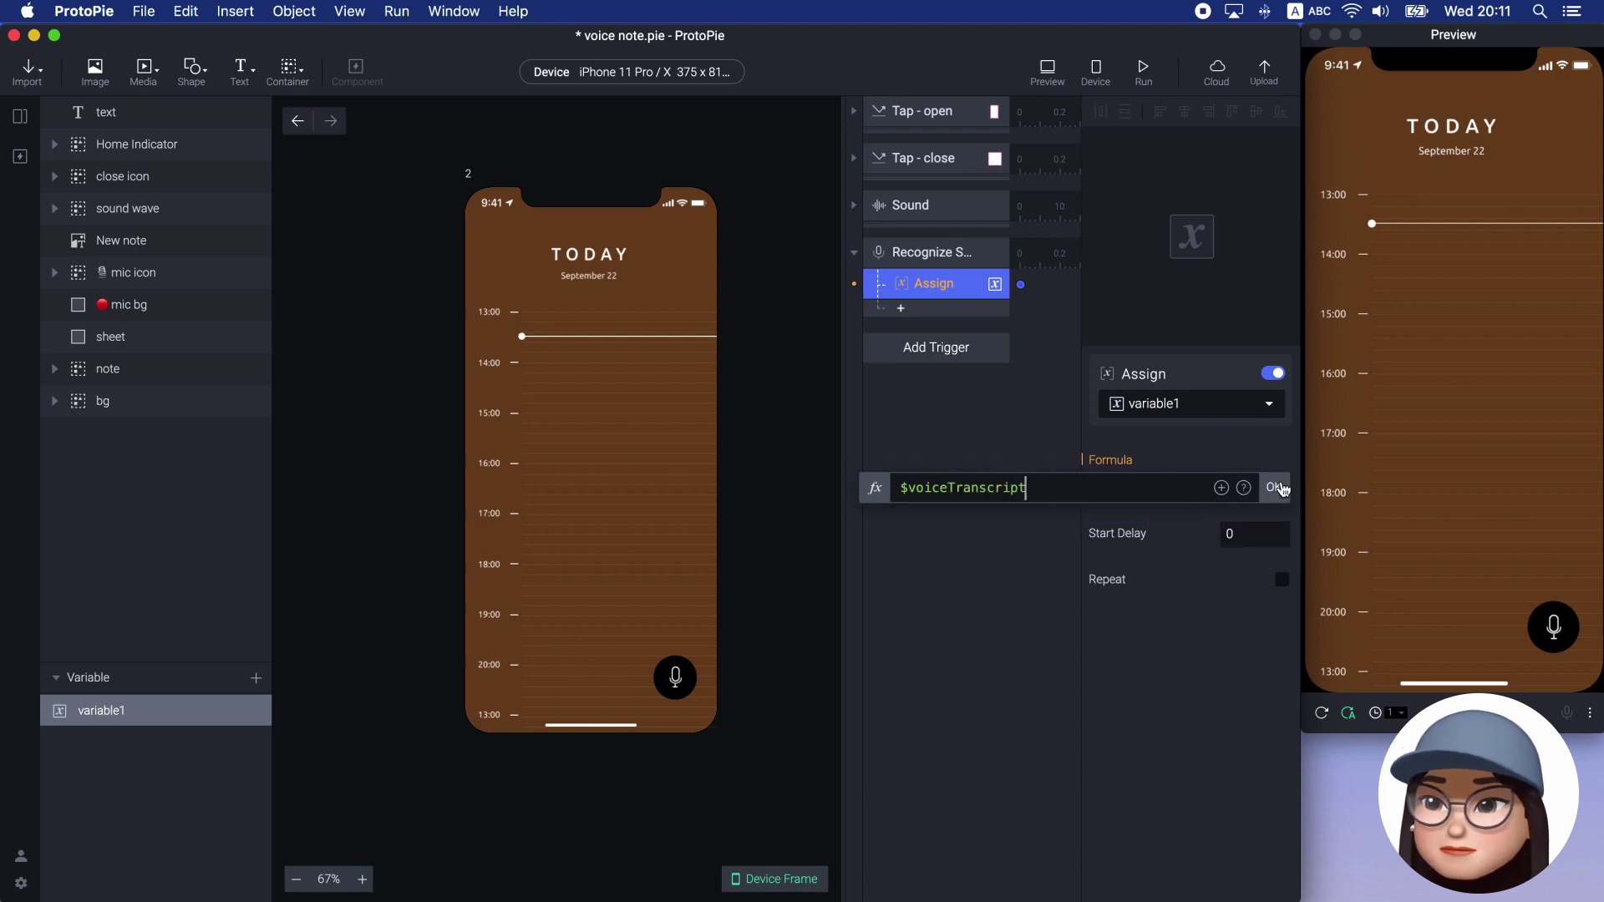
click(1273, 486)
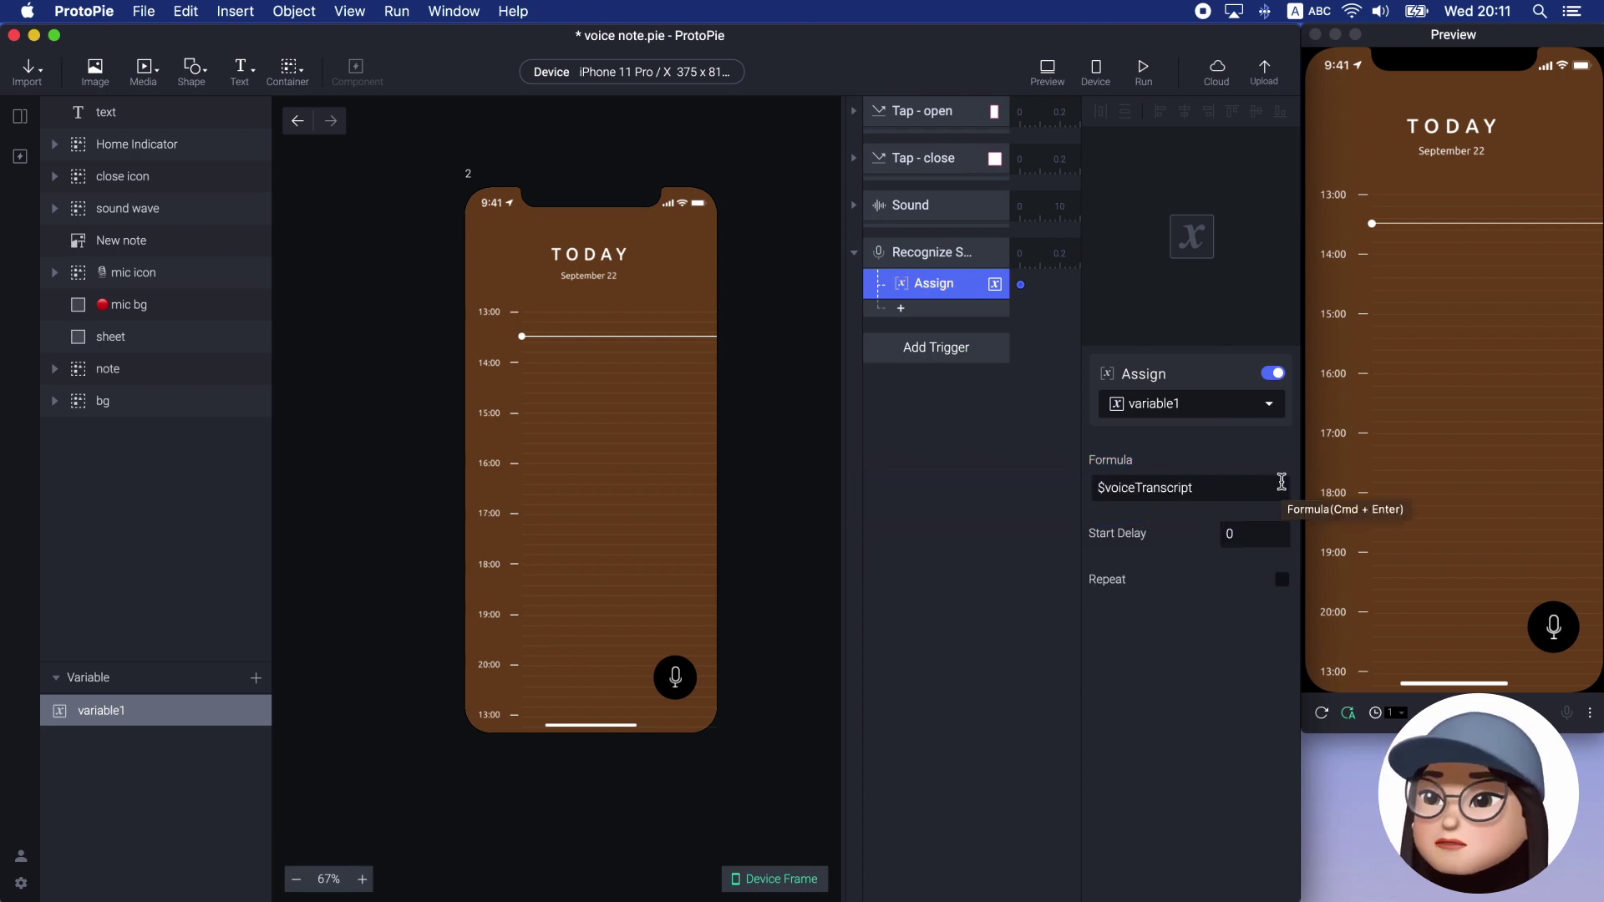
click(928, 255)
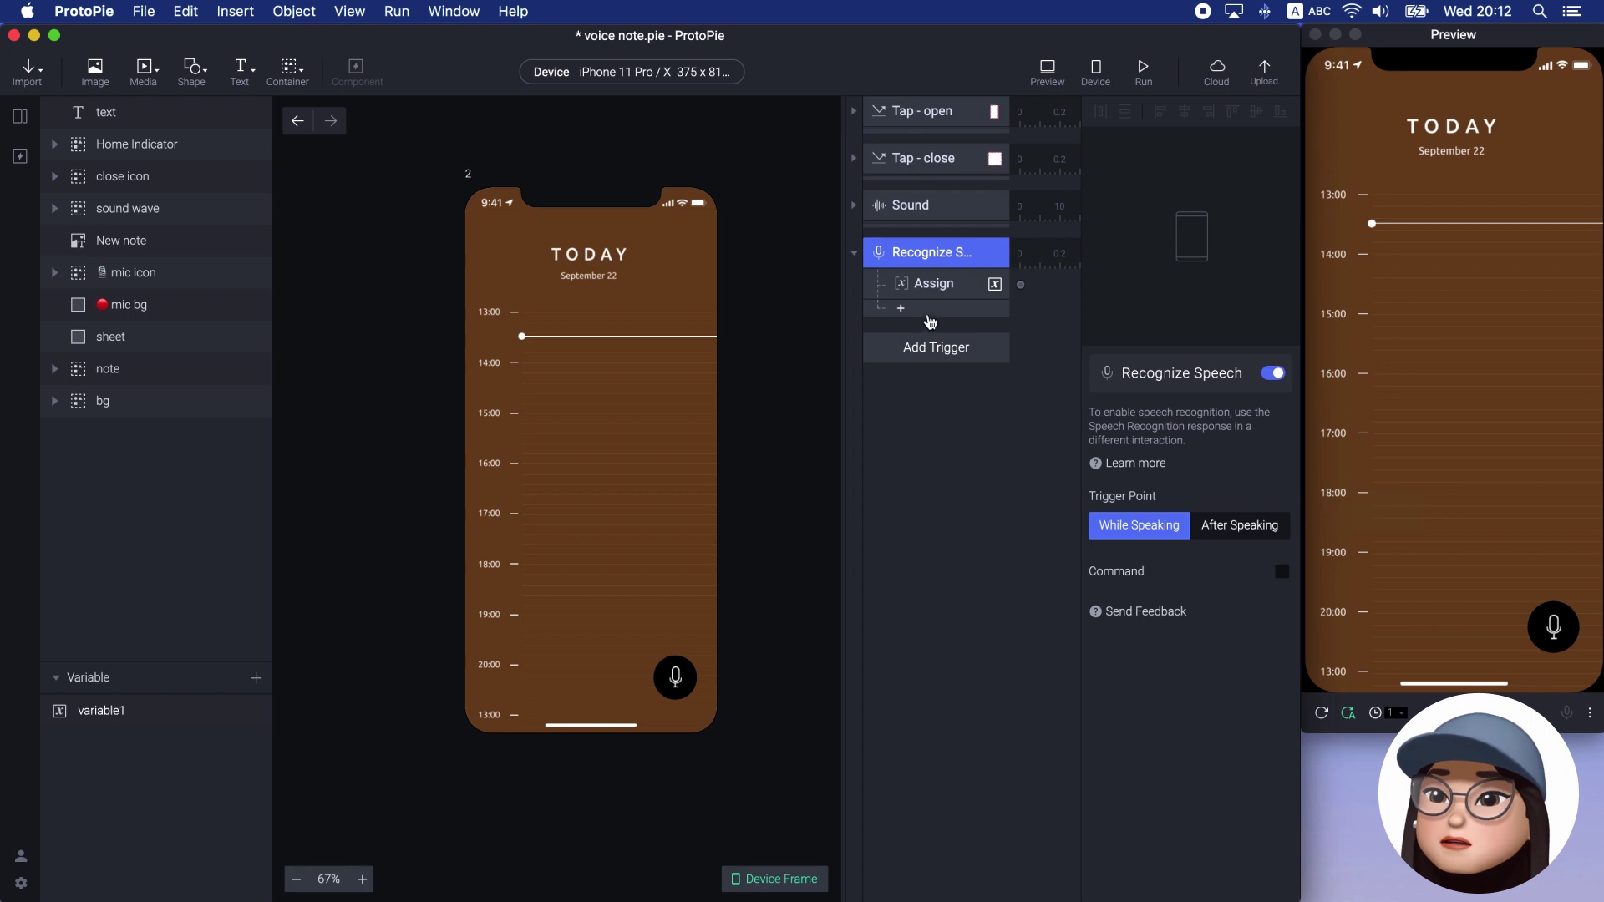
click(907, 347)
Add a Touch Down trigger on the mic icon layer
click(903, 459)
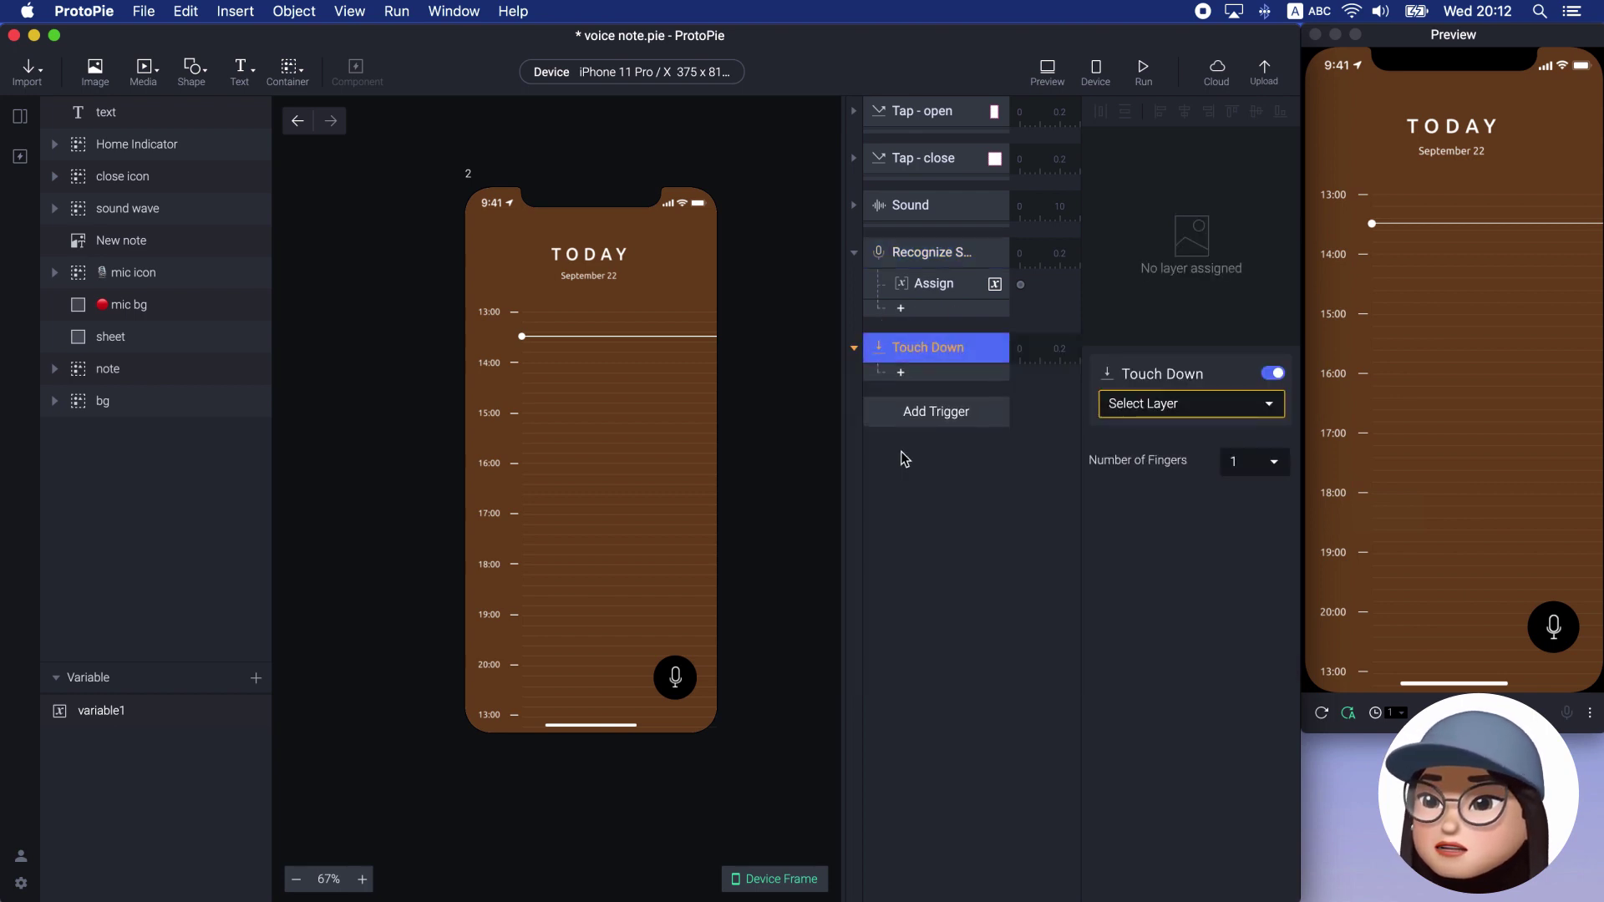
click(1138, 408)
text(mic)
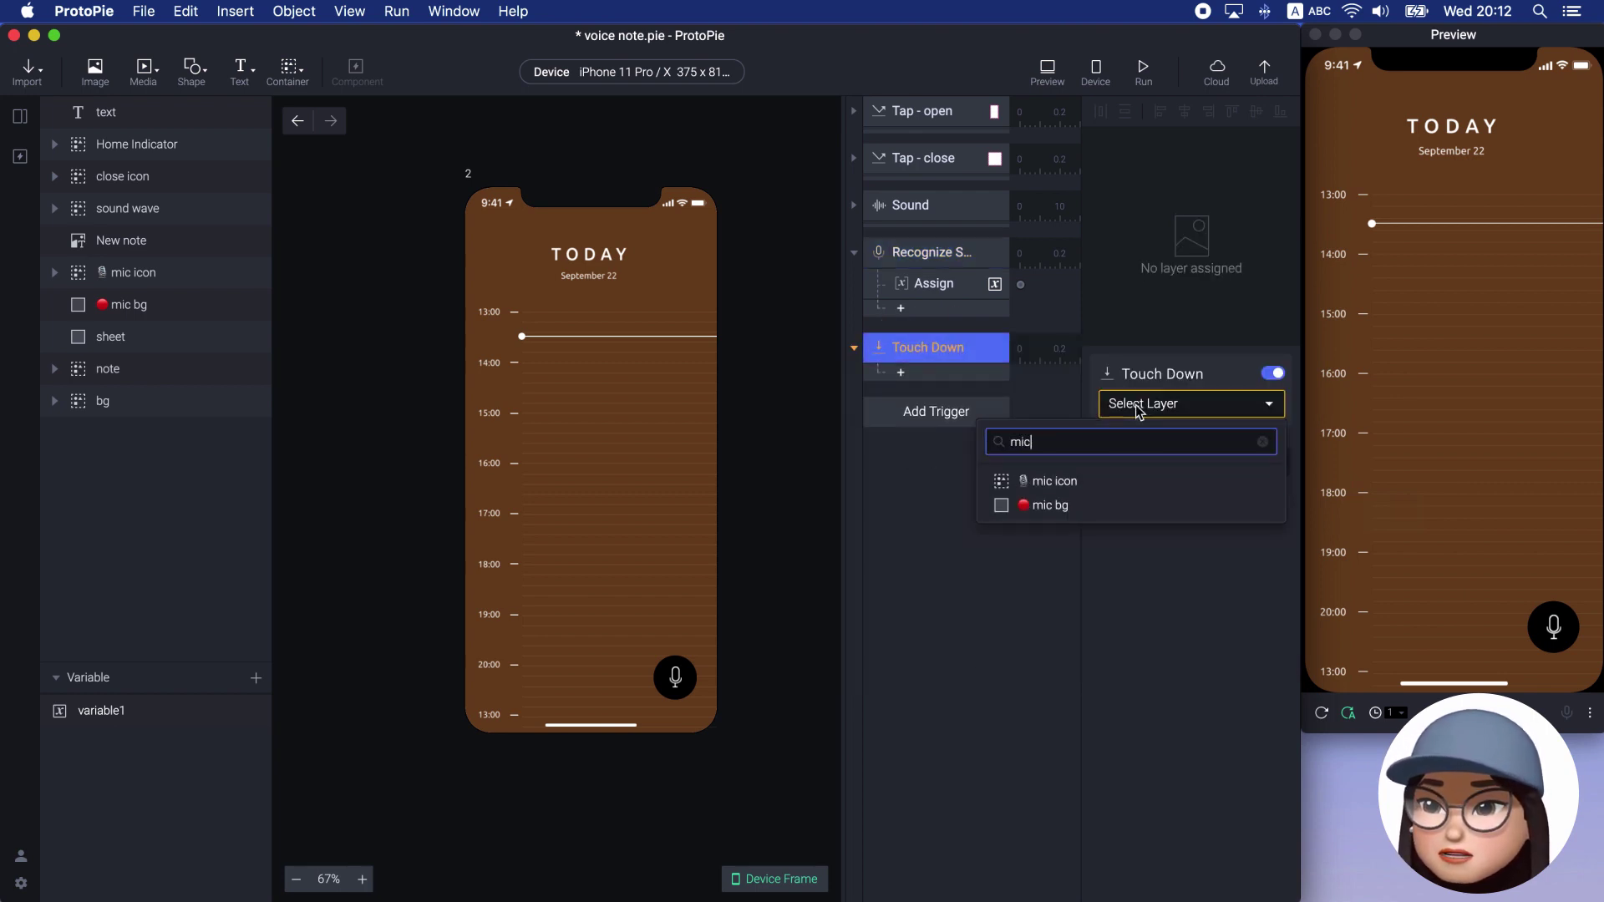
key(Return)
Add a Condition to Touch Down comparing mic bg's Fill Color
click(901, 371)
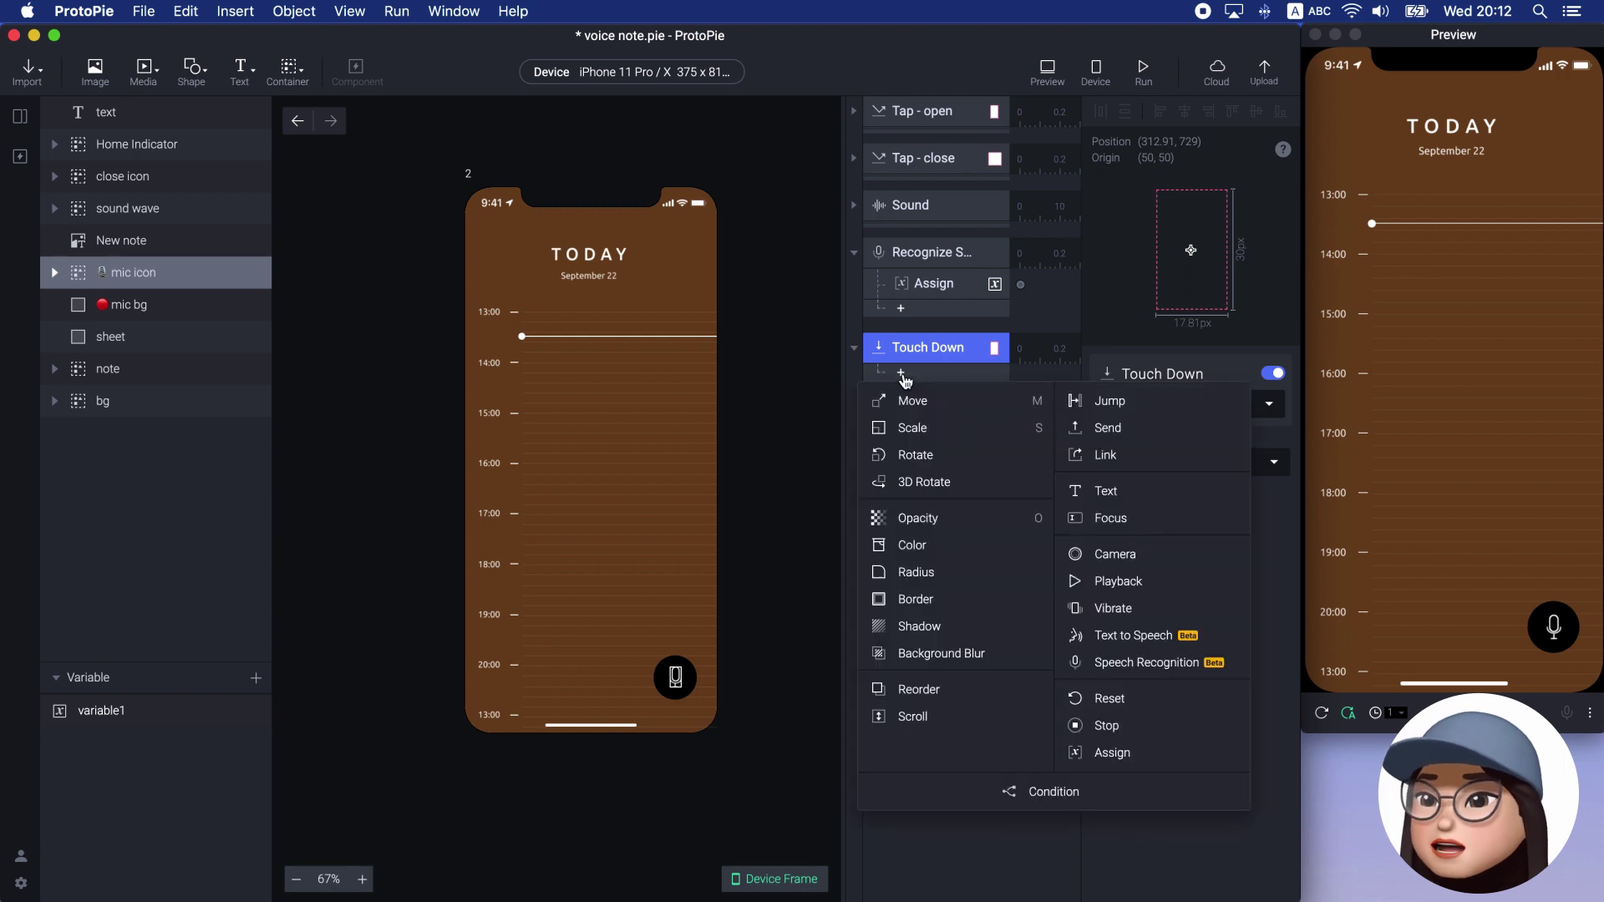
click(986, 796)
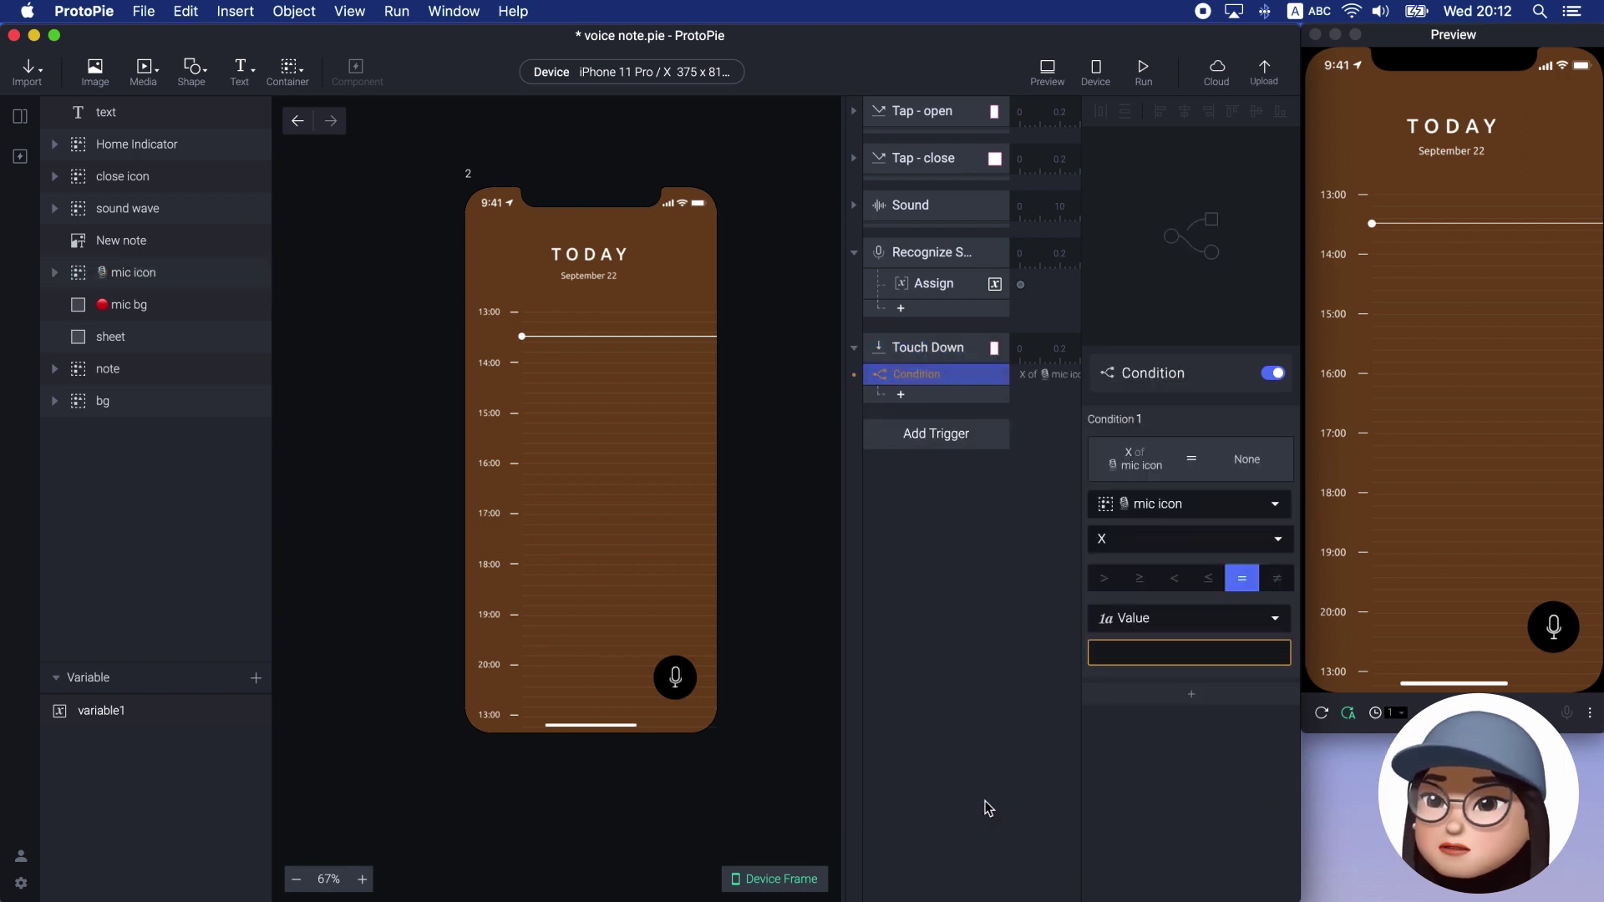
click(1169, 506)
text(mic)
click(1086, 605)
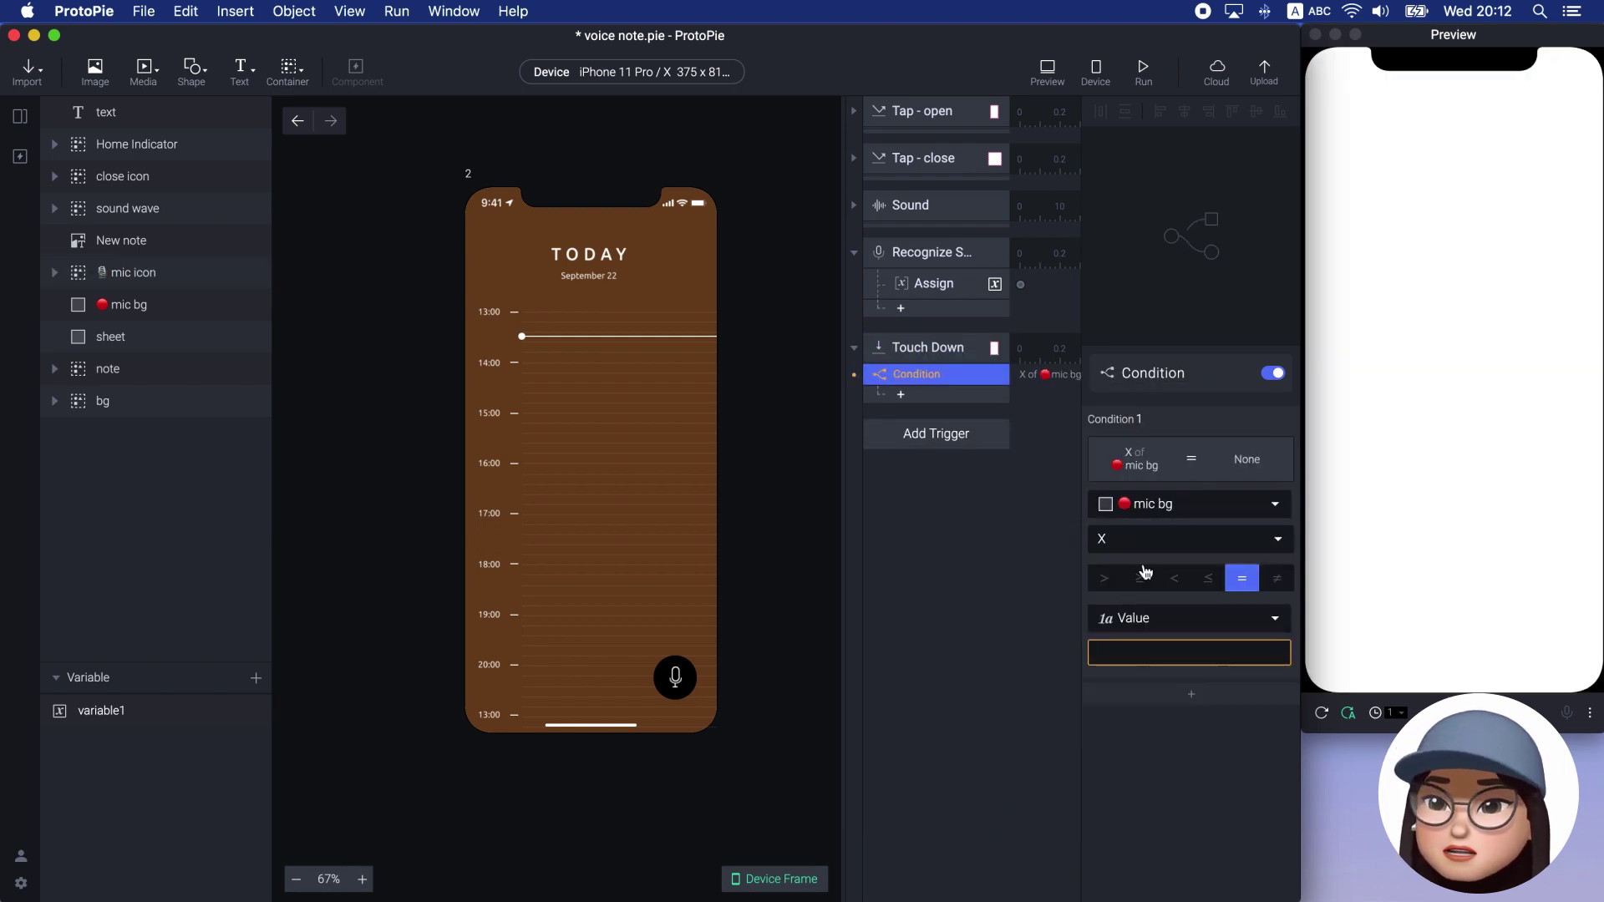
click(1170, 539)
click(1178, 391)
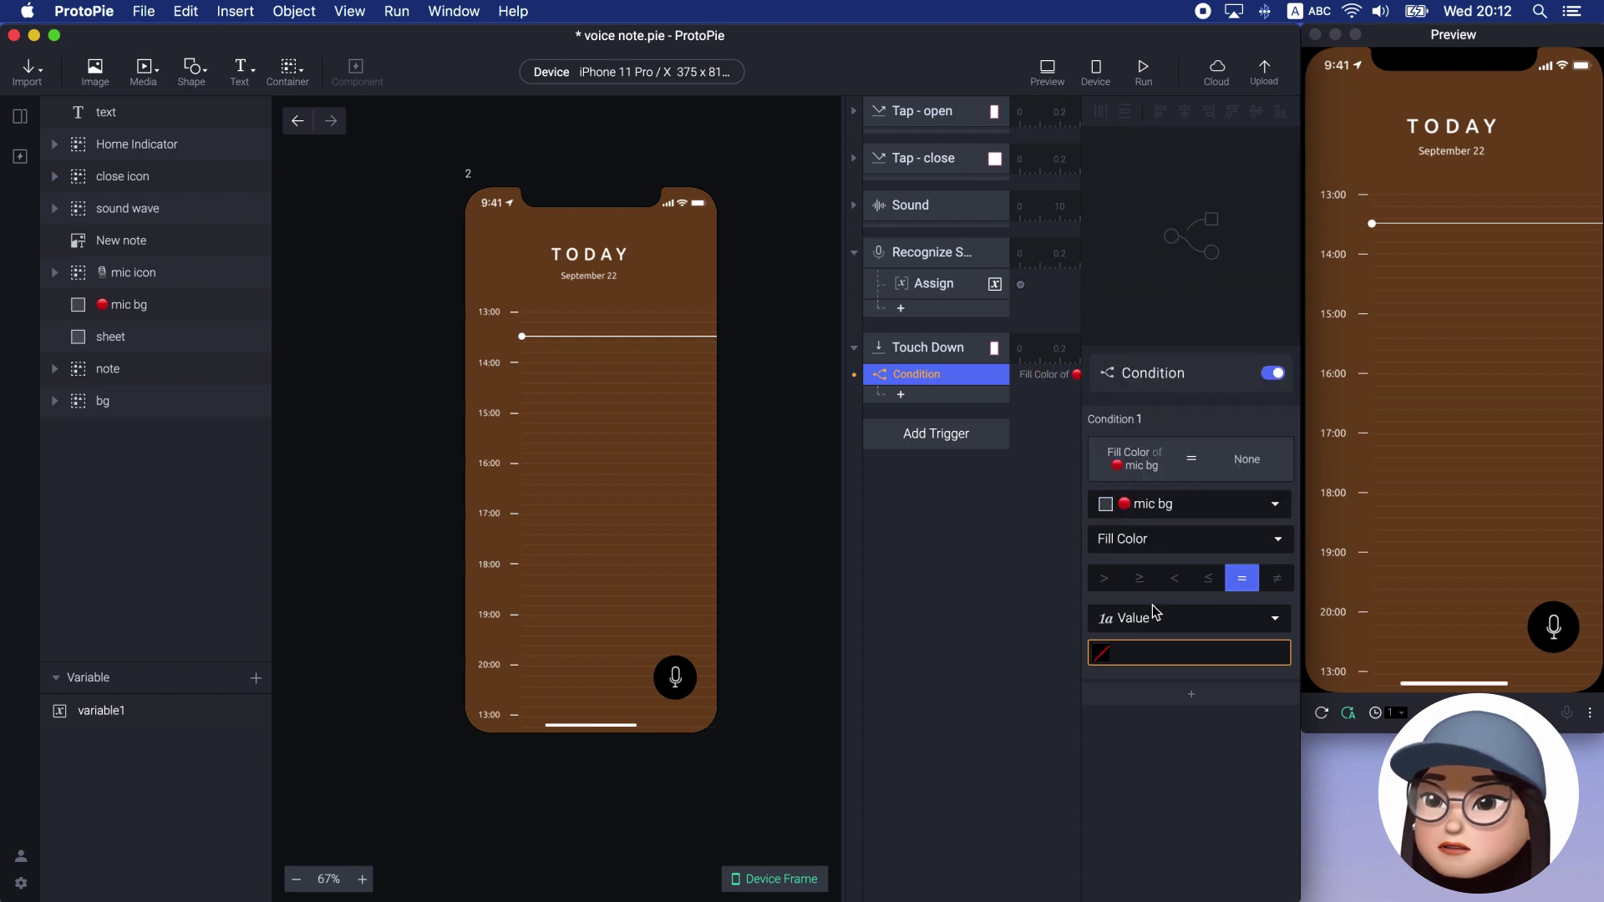
Set the condition's colour value to #AA194E
click(1146, 651)
key(super+v)
key(super+a)
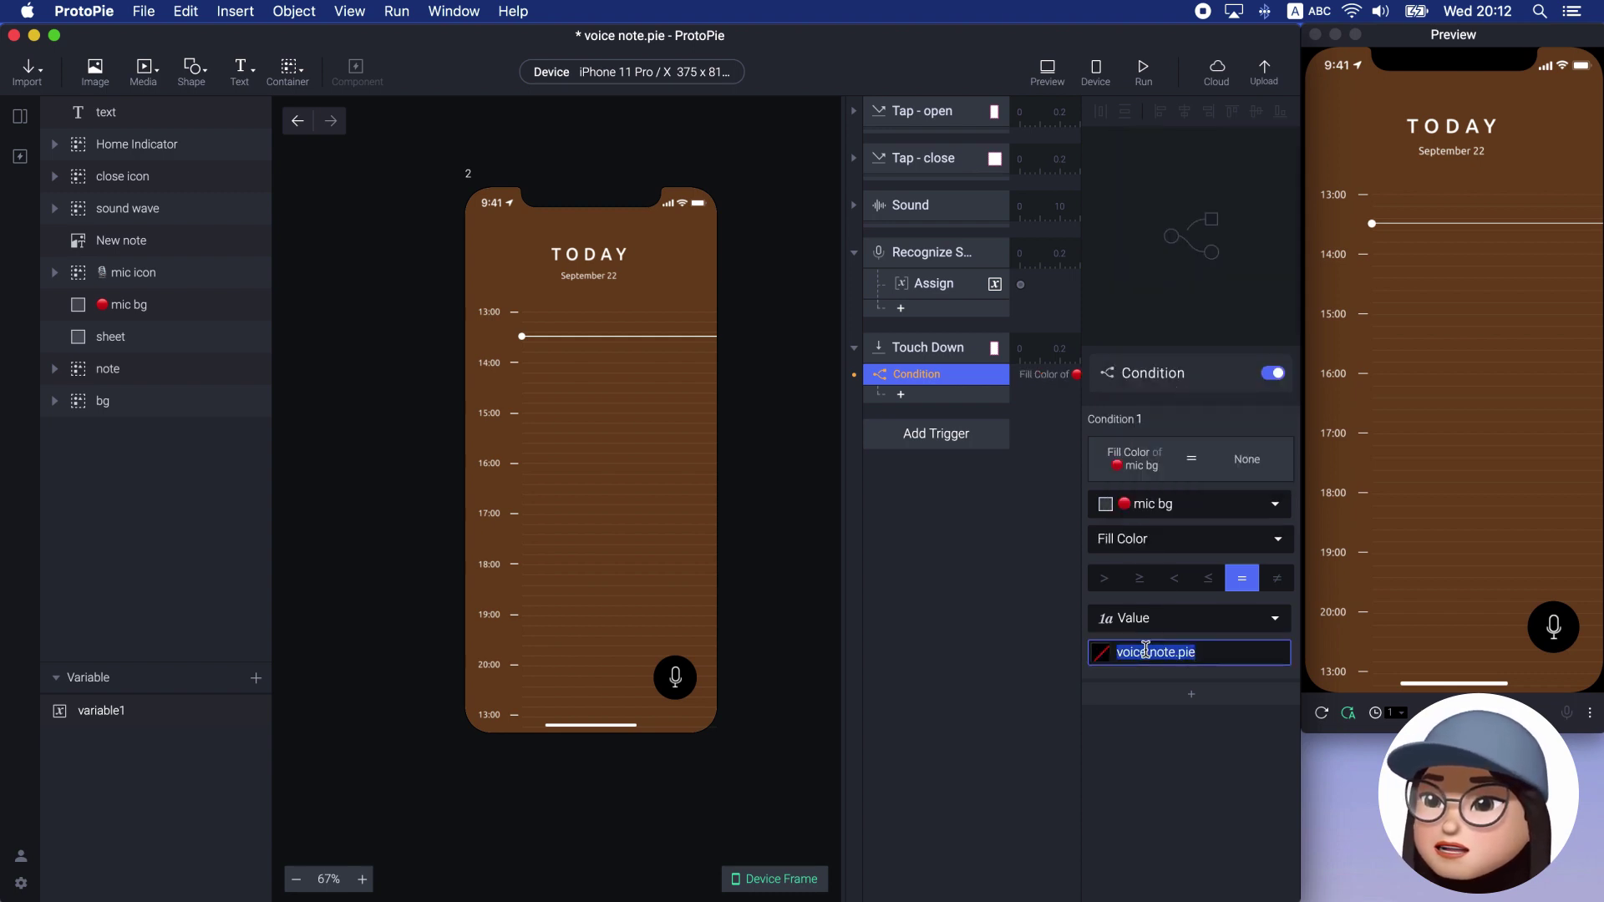
key(BackSpace)
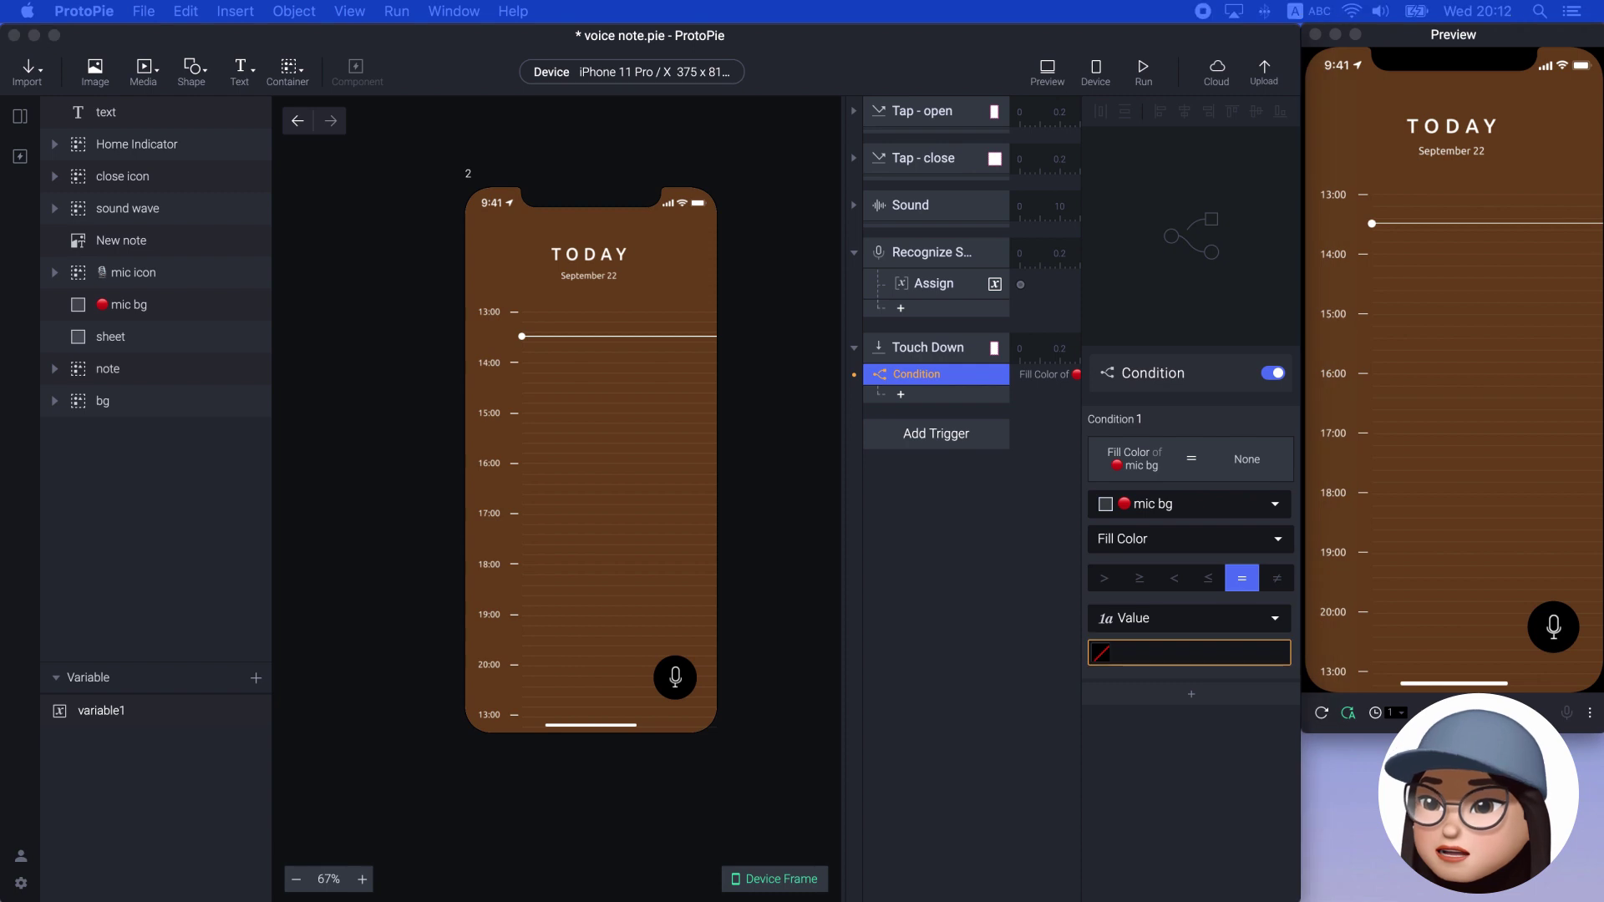
click(1218, 654)
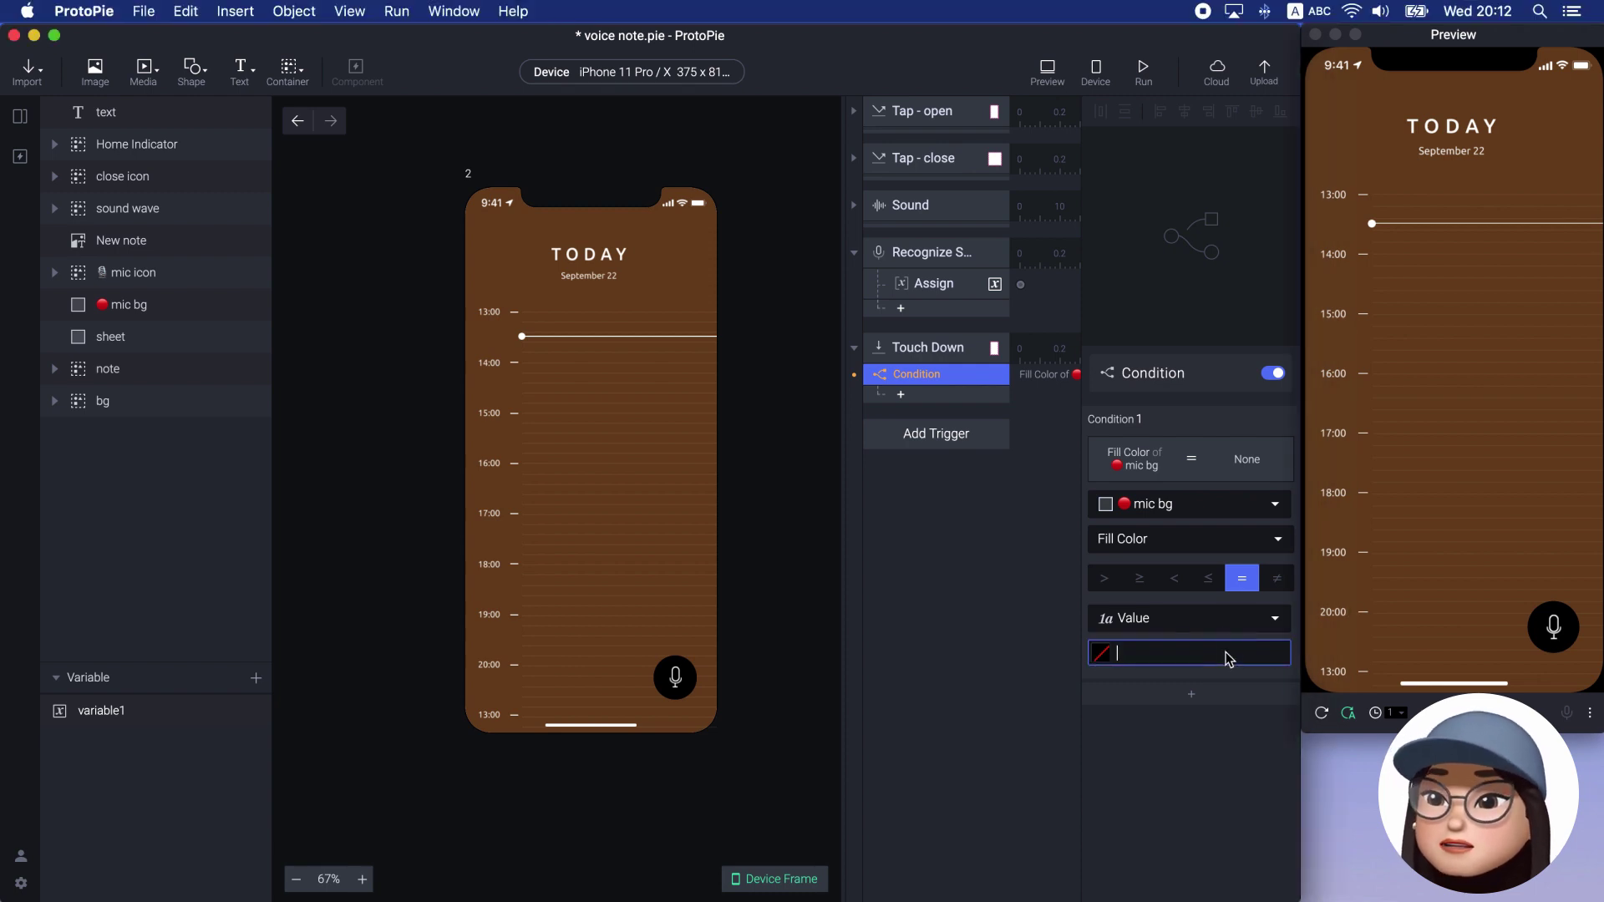
text(AA194E)
text(#)
click(1181, 749)
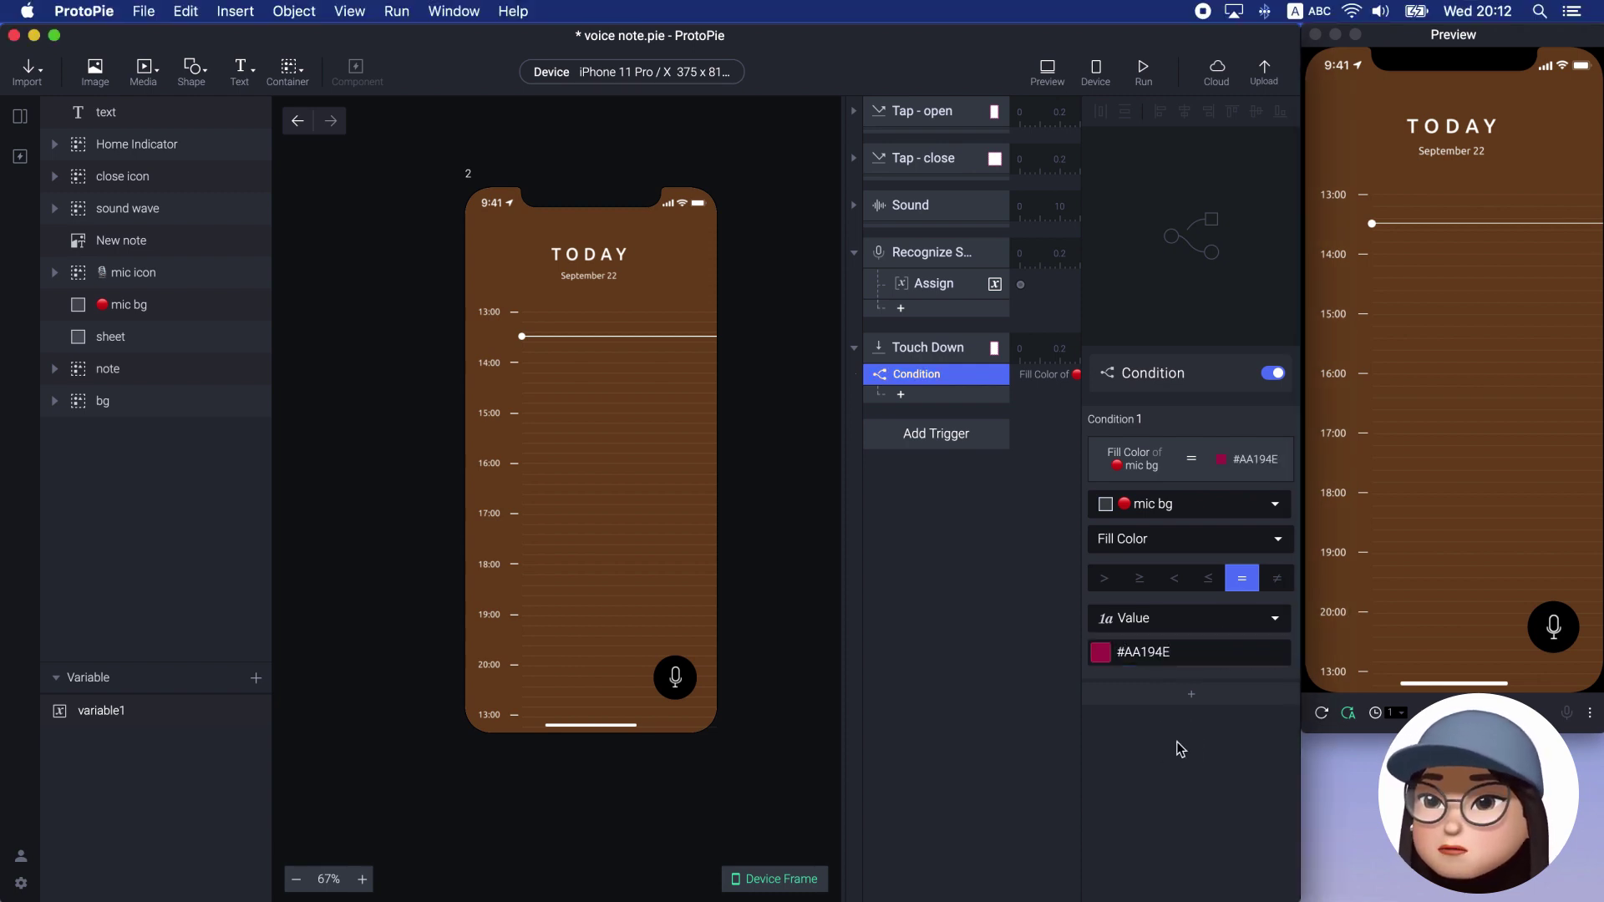
Test the mic button in the preview and close the new-note sheet
click(1554, 627)
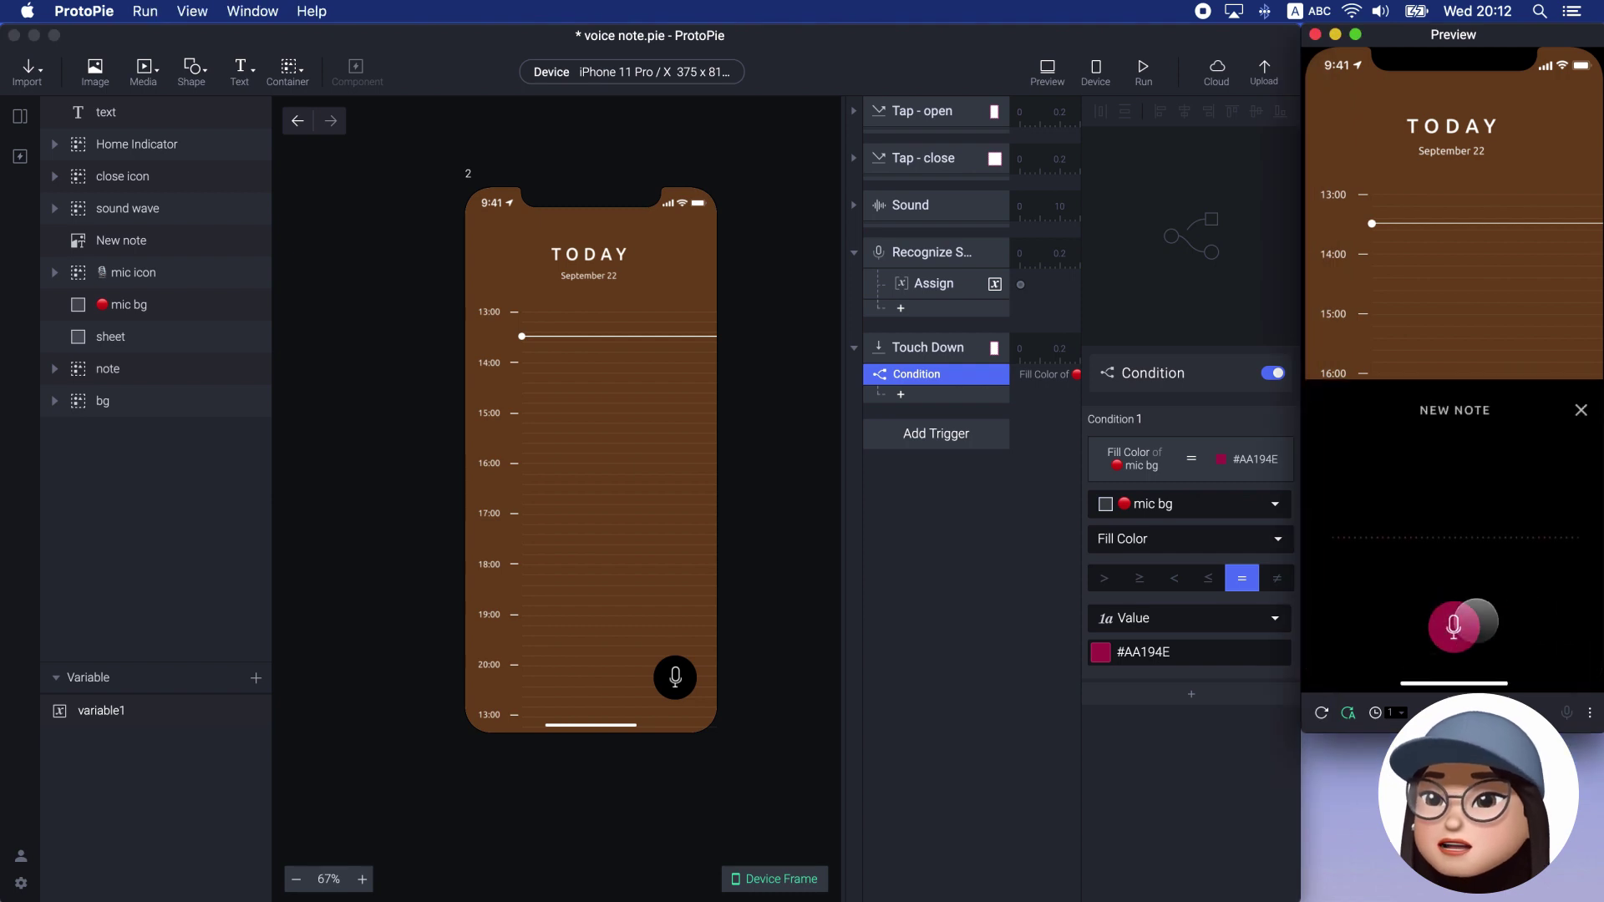
click(1165, 759)
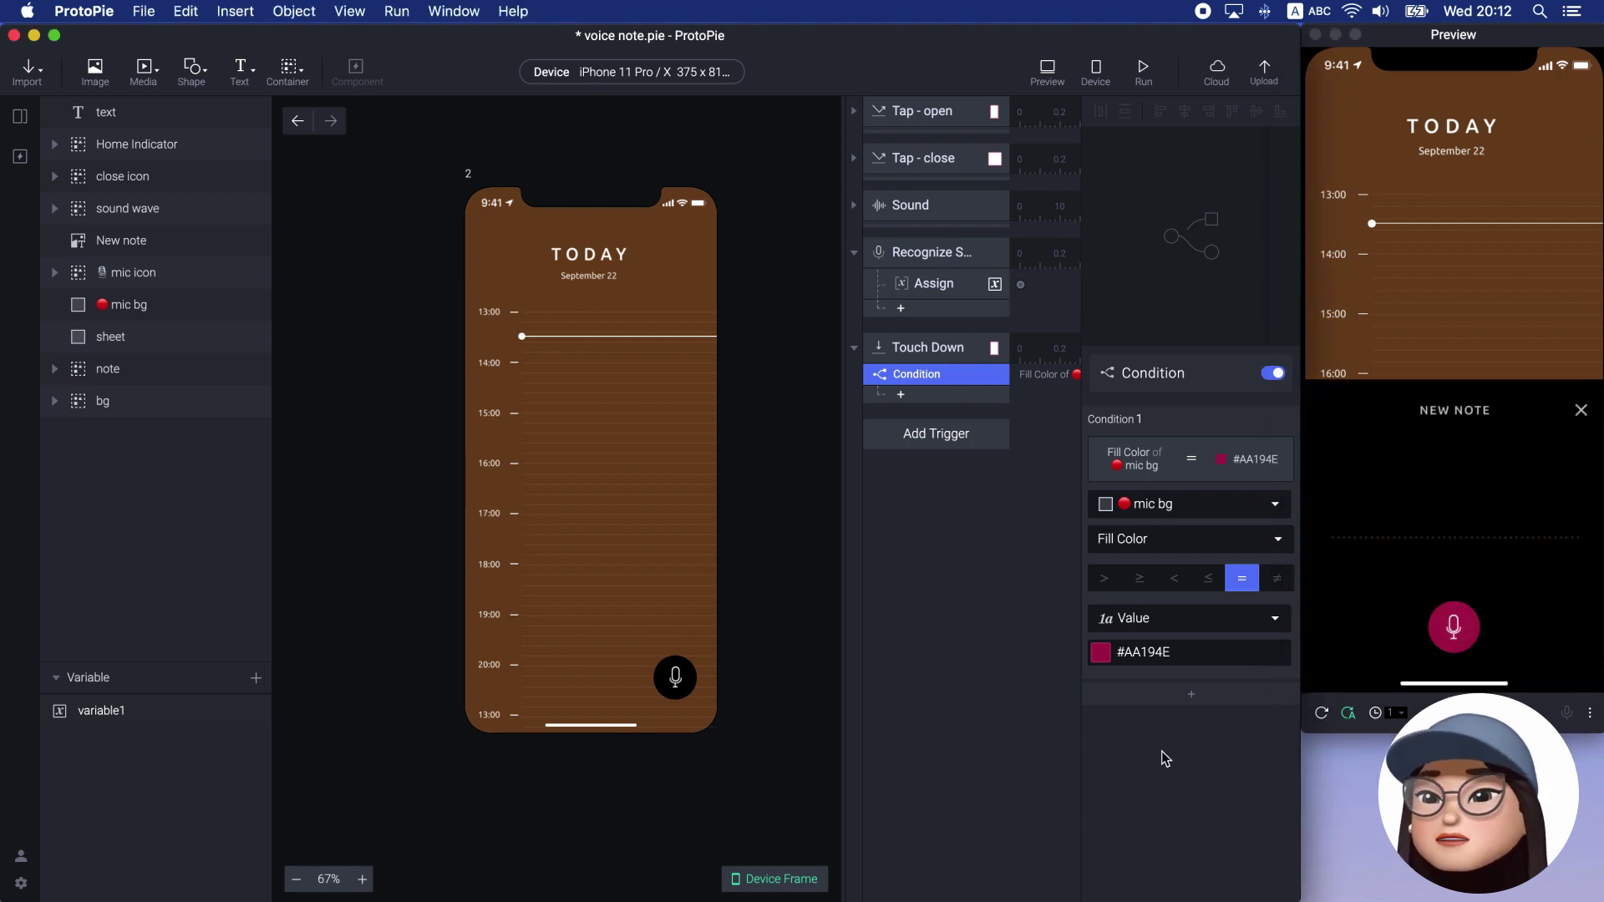
click(1581, 410)
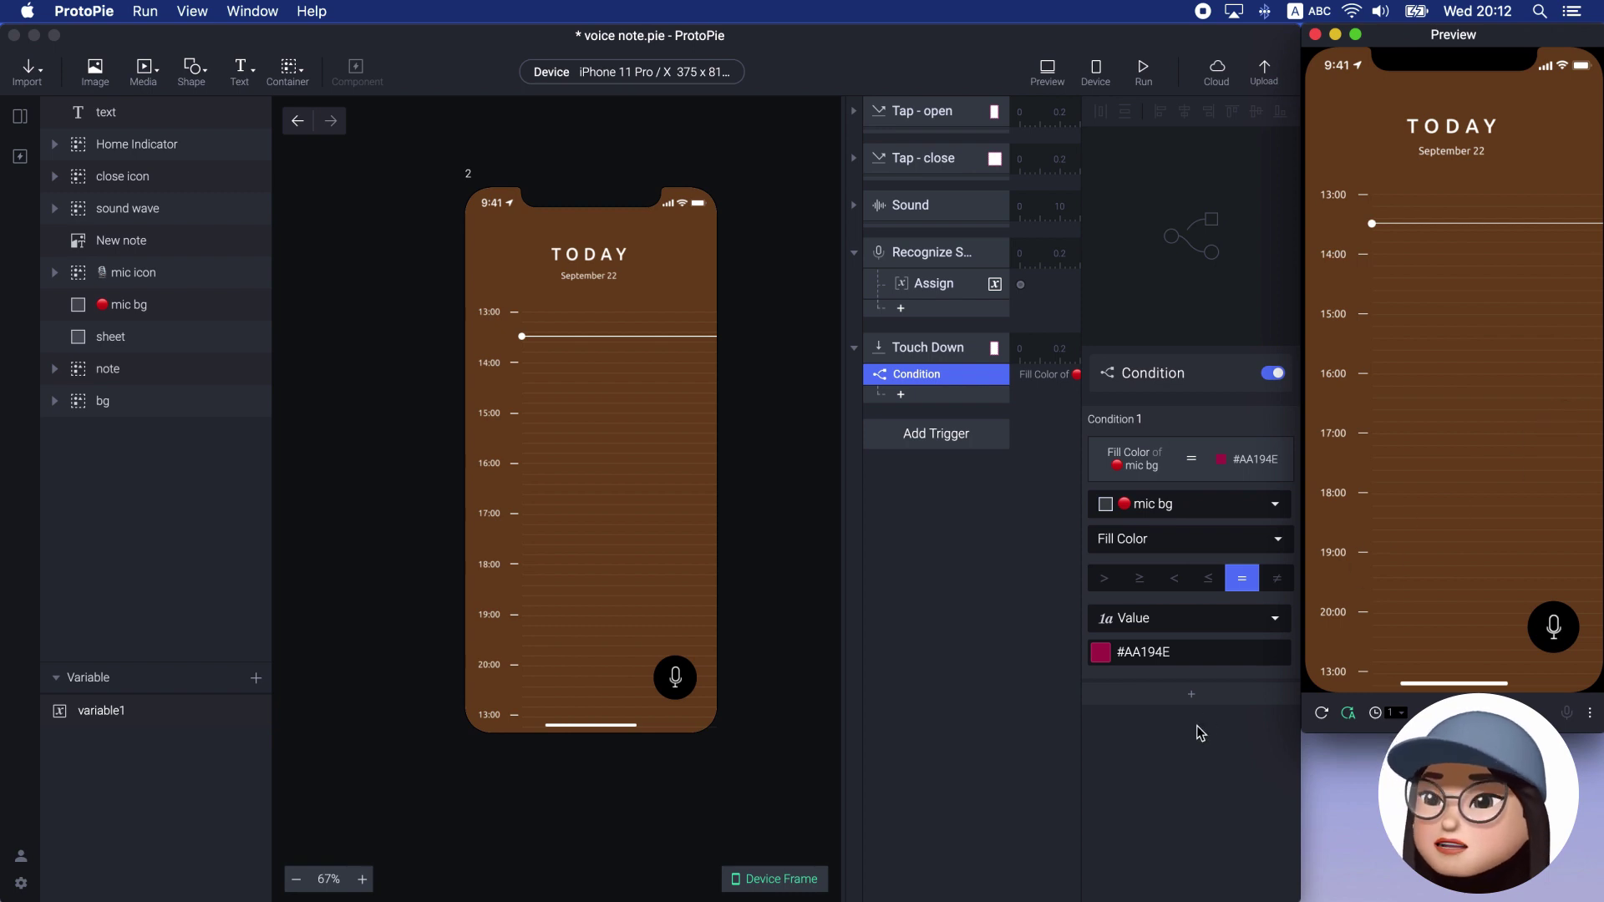
click(915, 401)
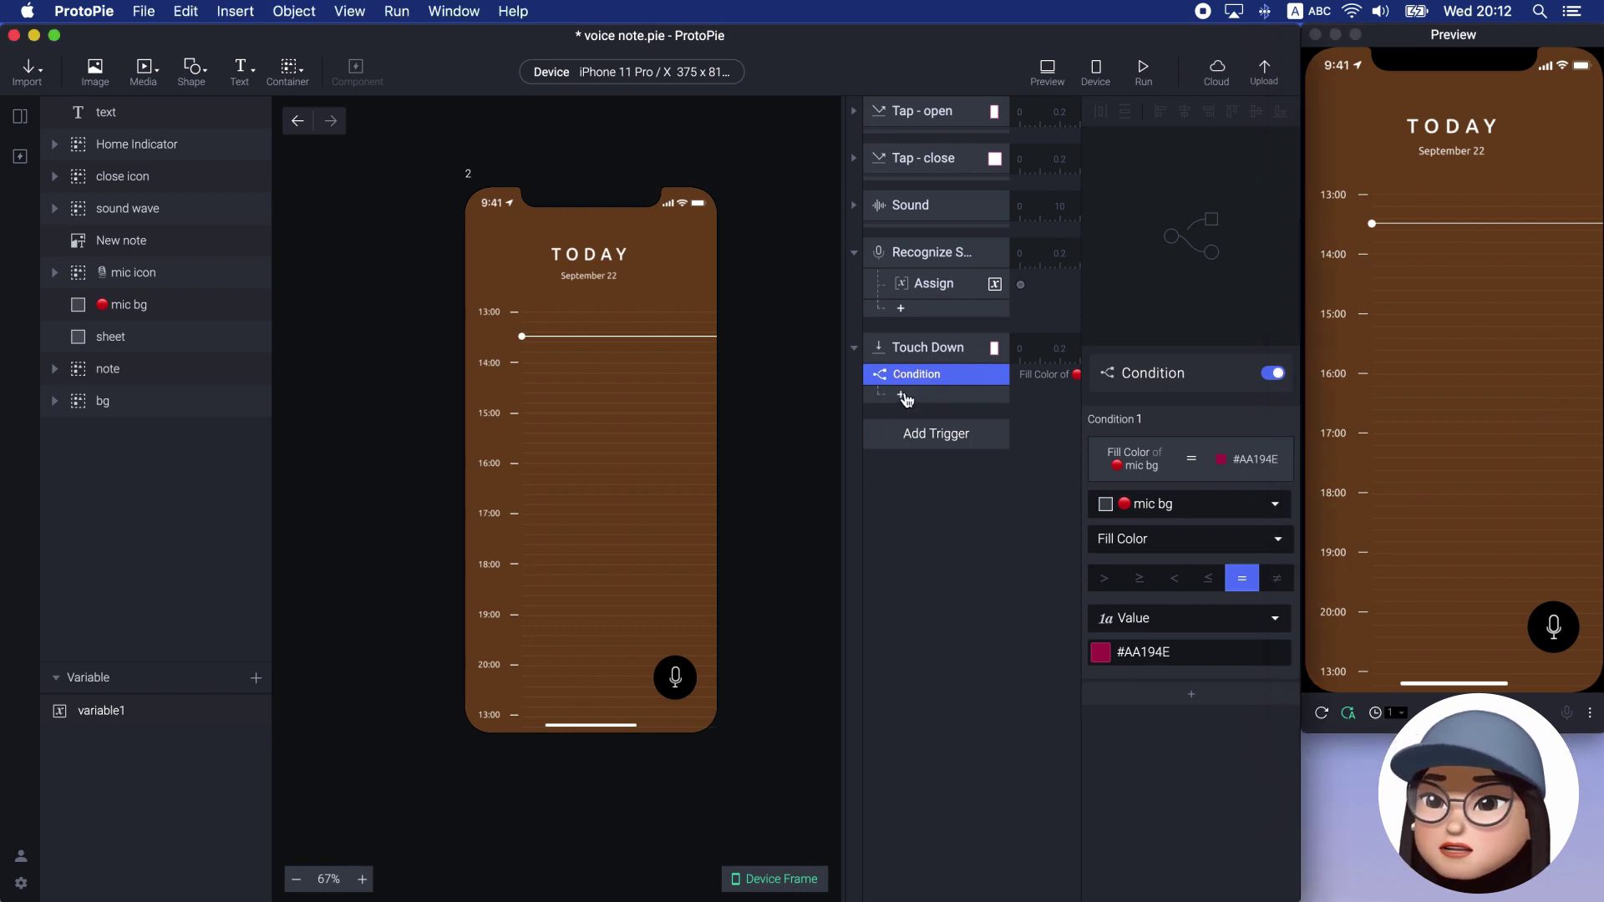
Add a Continuous Speech Recognition response in English (United States) under the condition, and test it
click(906, 399)
click(1148, 681)
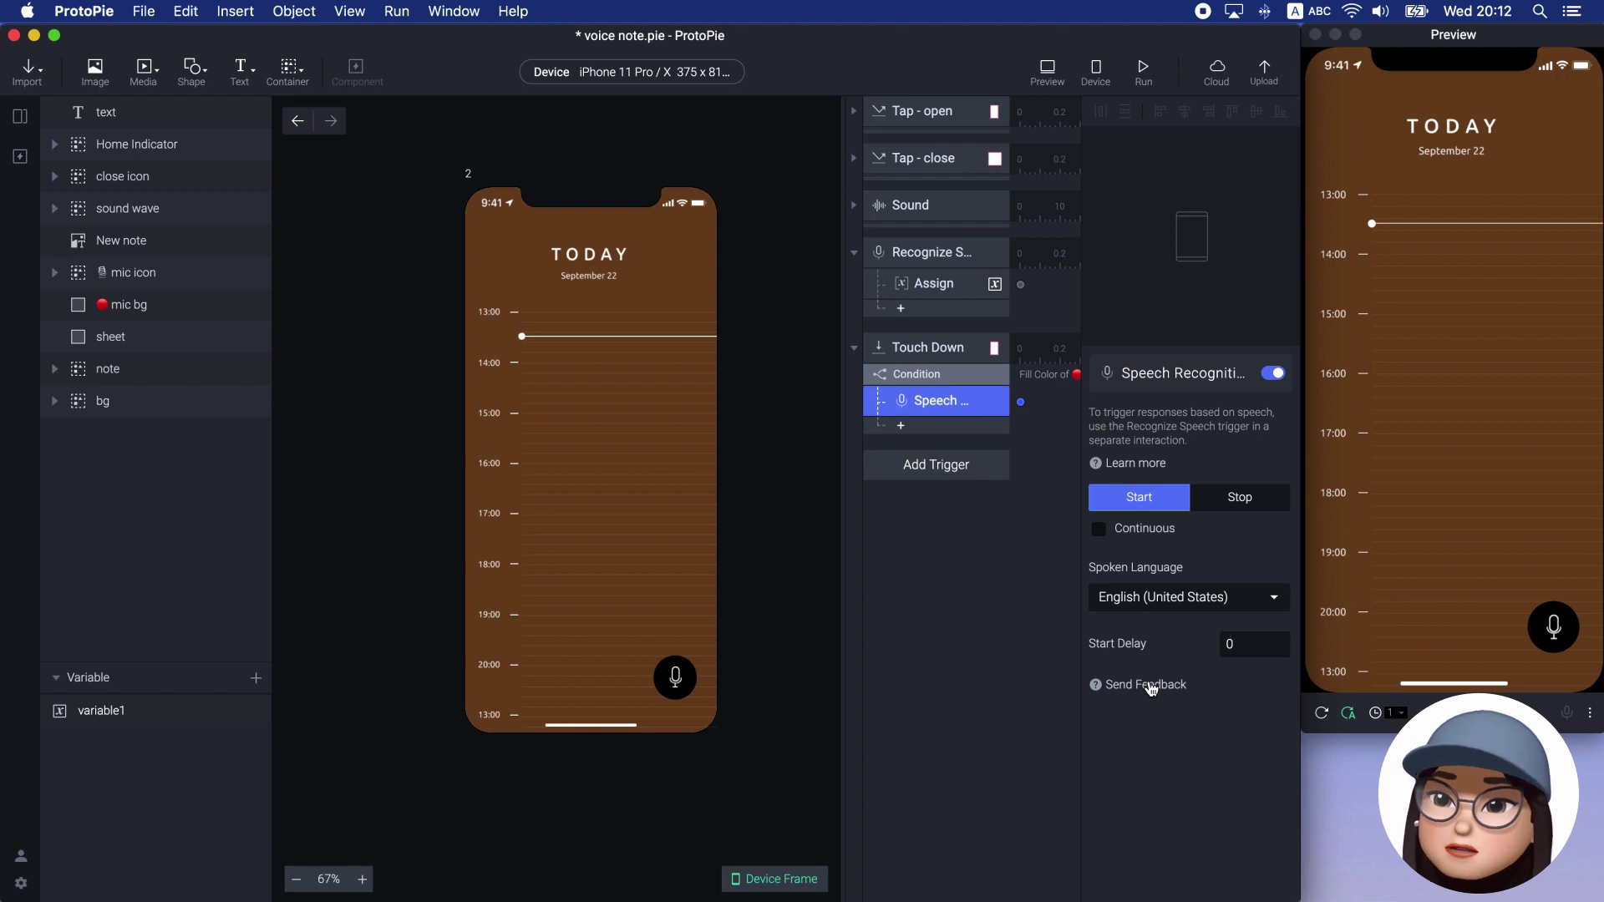
click(1100, 530)
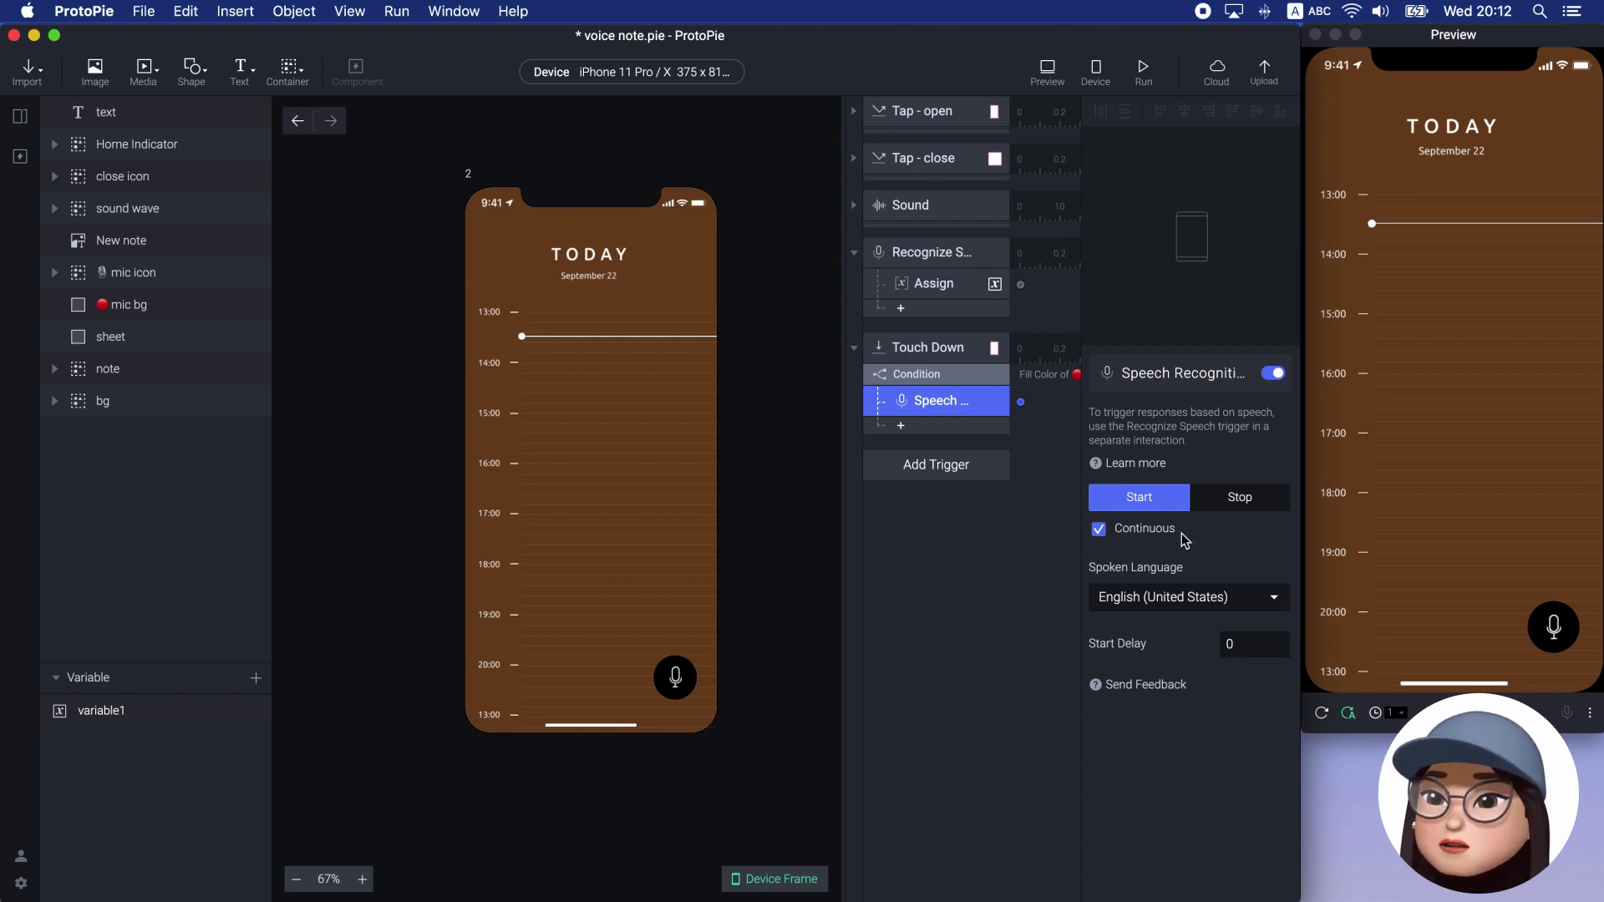
click(1178, 596)
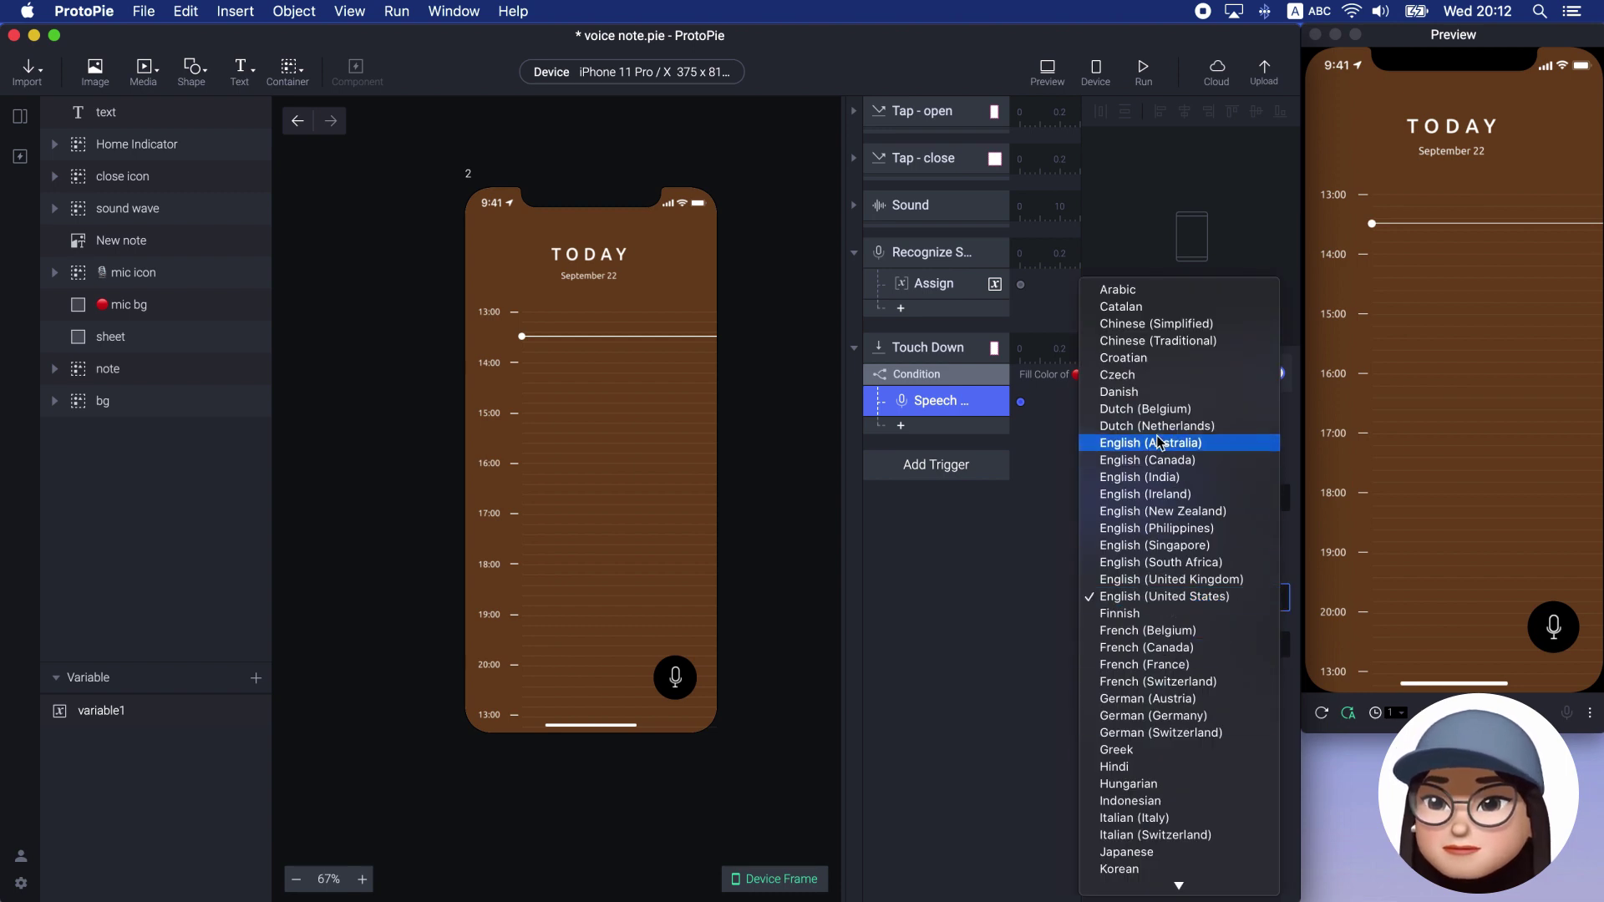
click(981, 624)
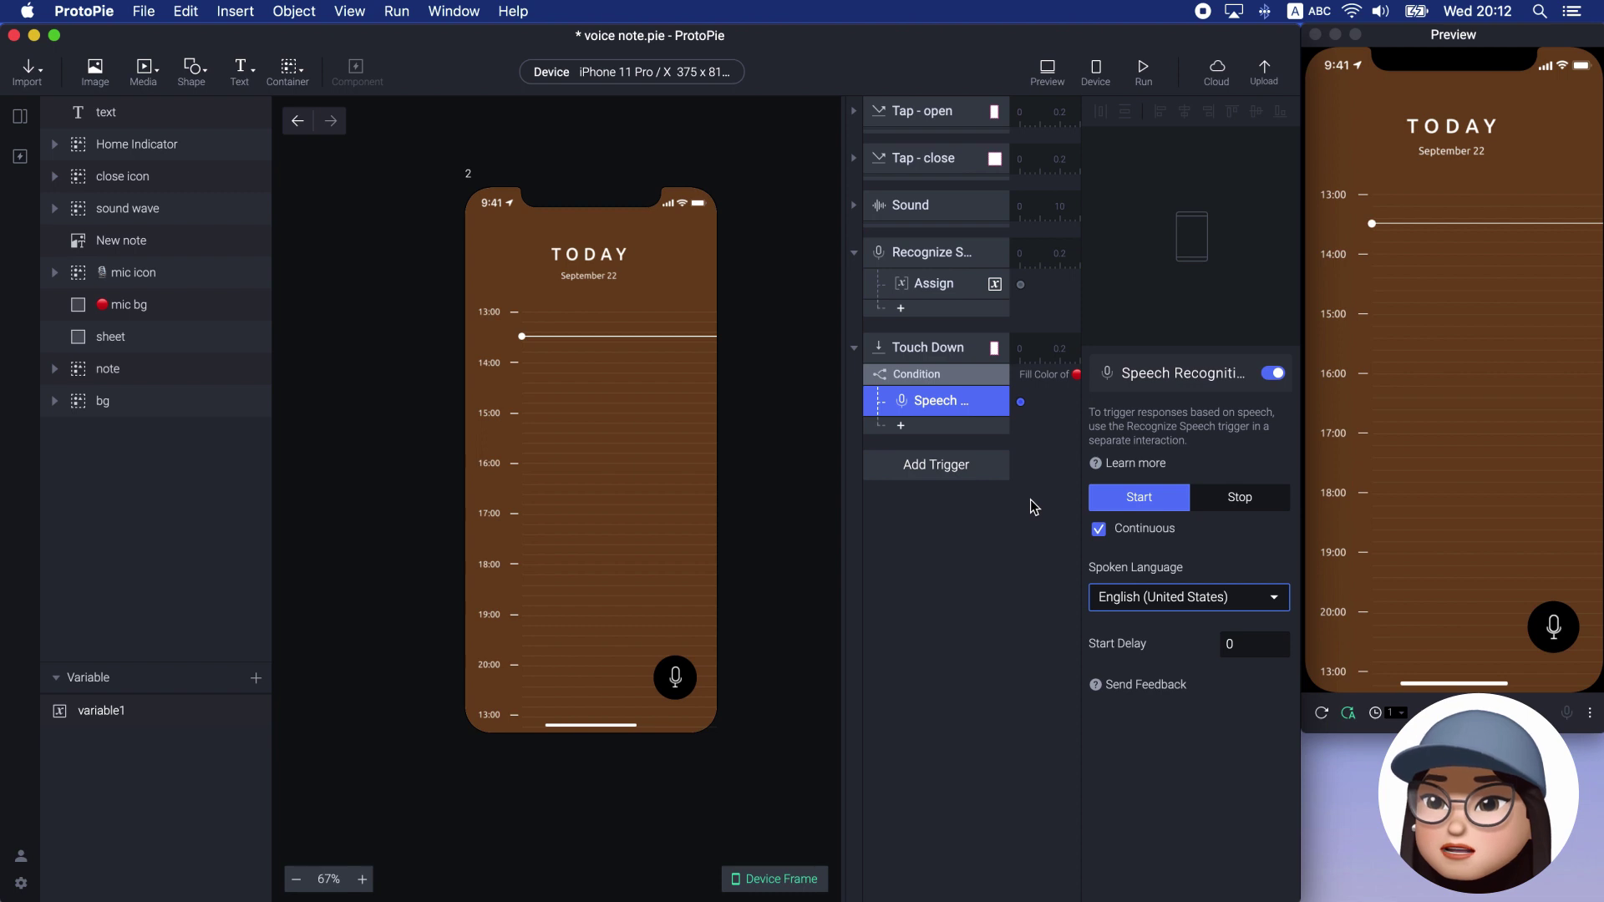
click(1554, 628)
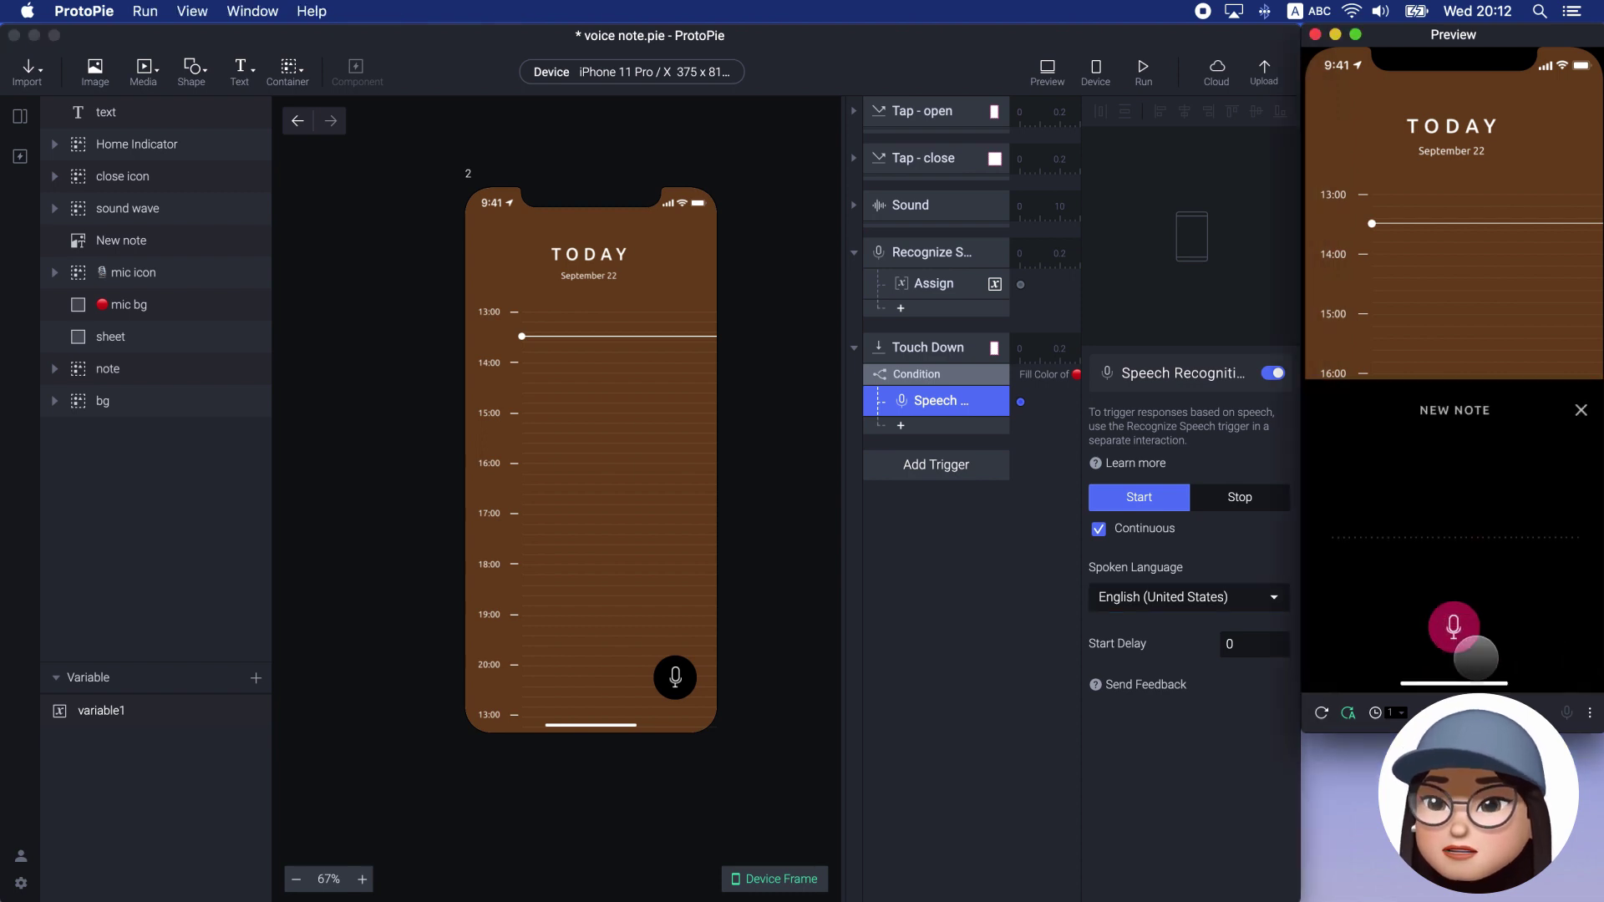
click(950, 531)
Add a Touch Up trigger on mic icon with a Speech Recognition response set to Stop
click(949, 469)
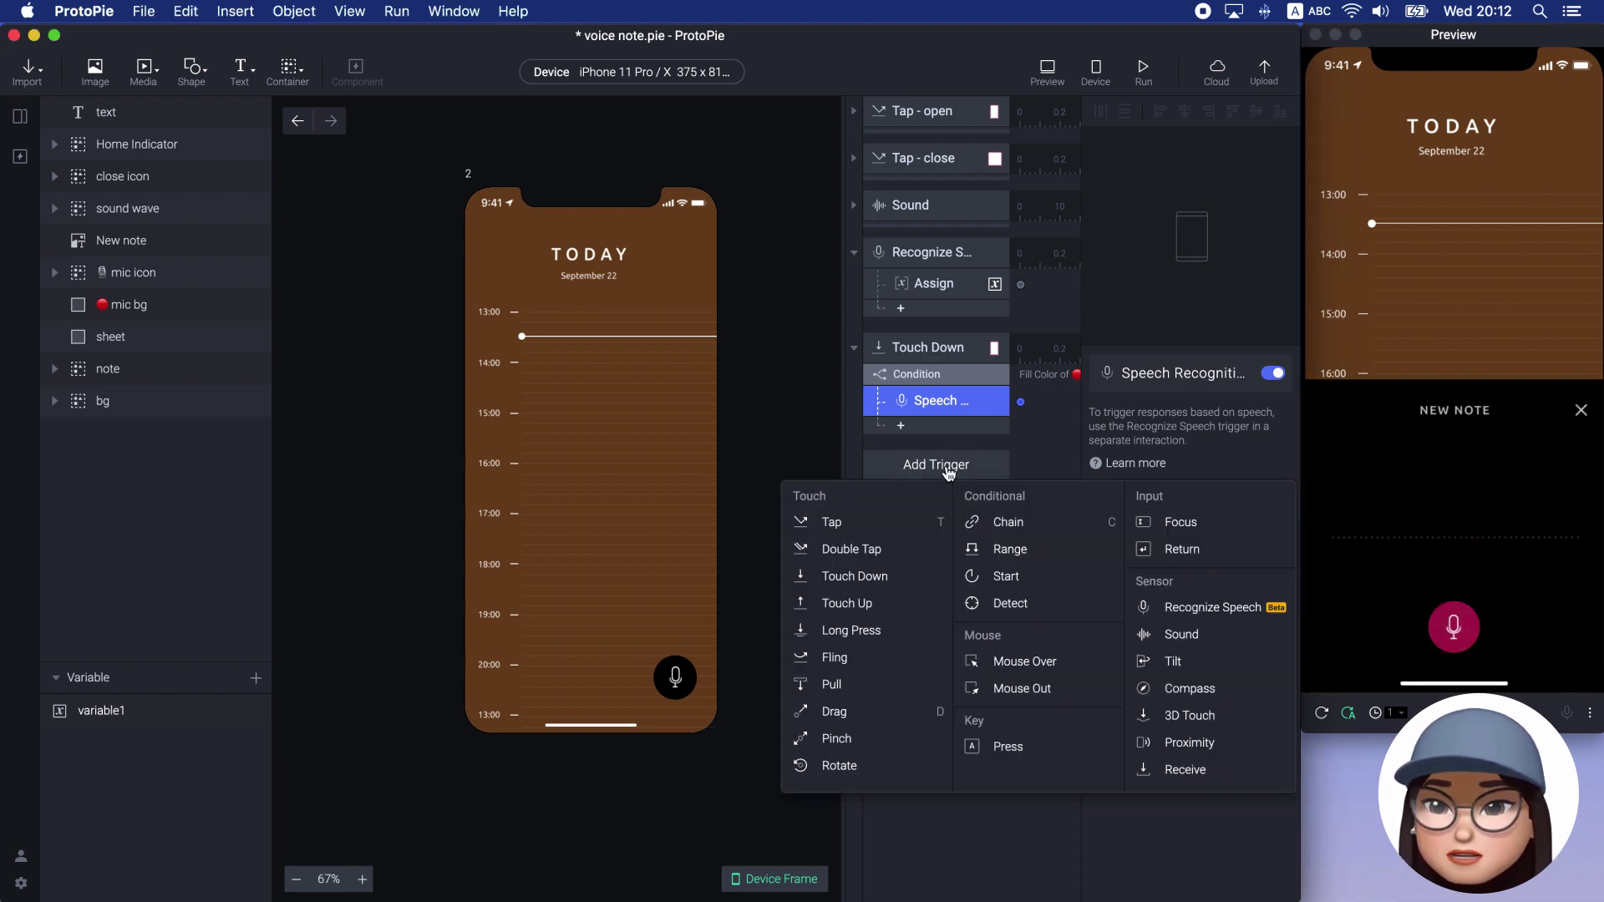
click(885, 601)
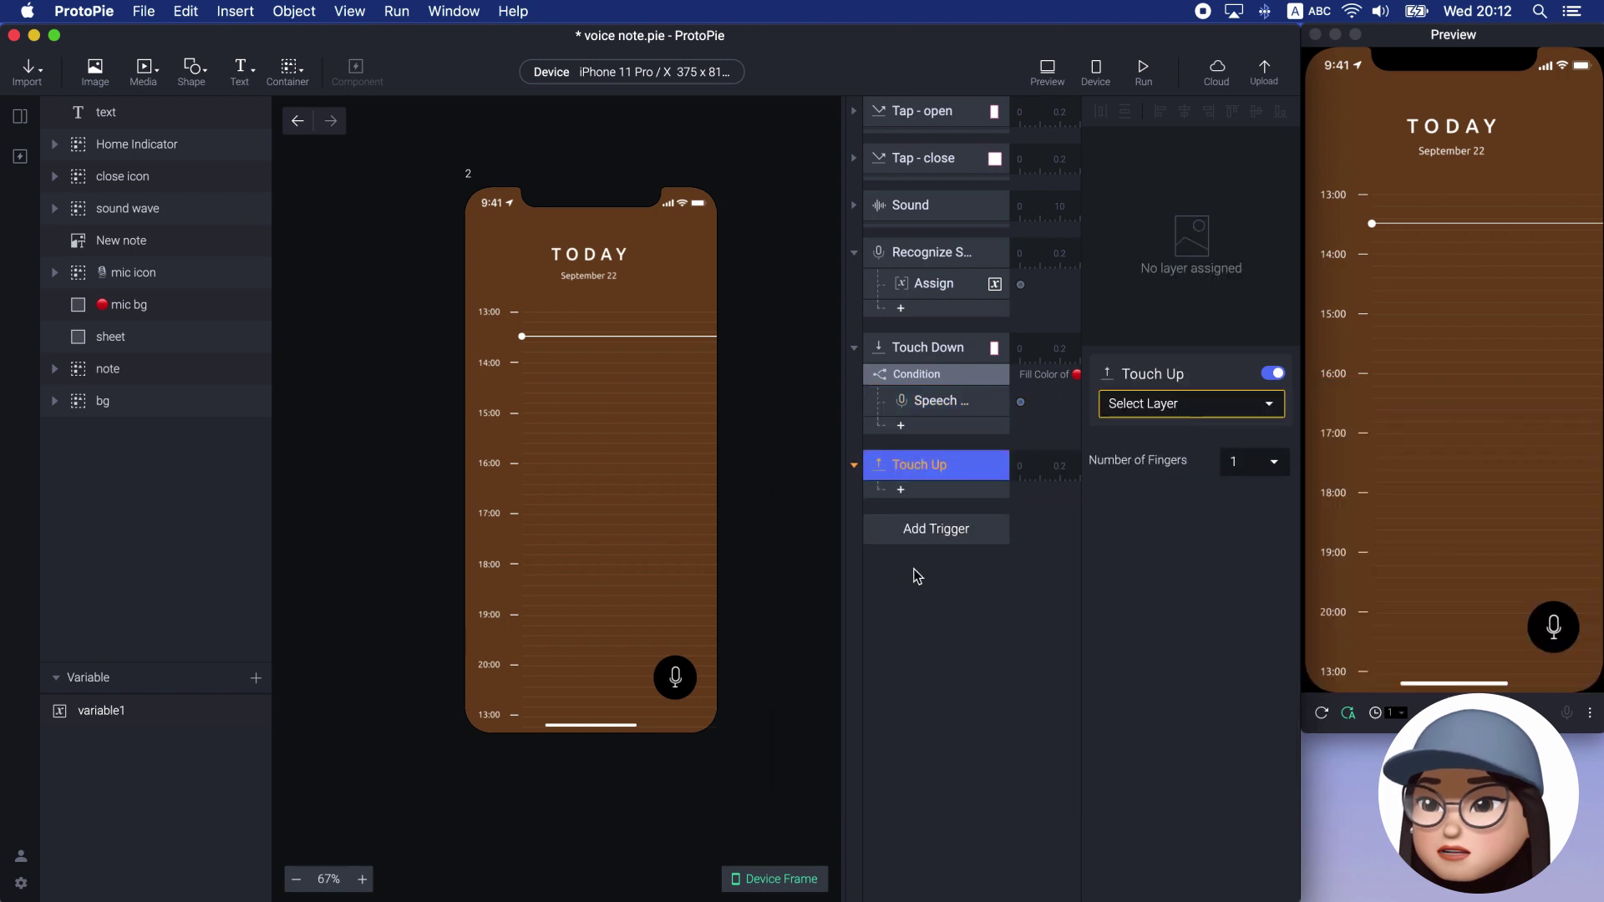
click(1128, 408)
text(mic)
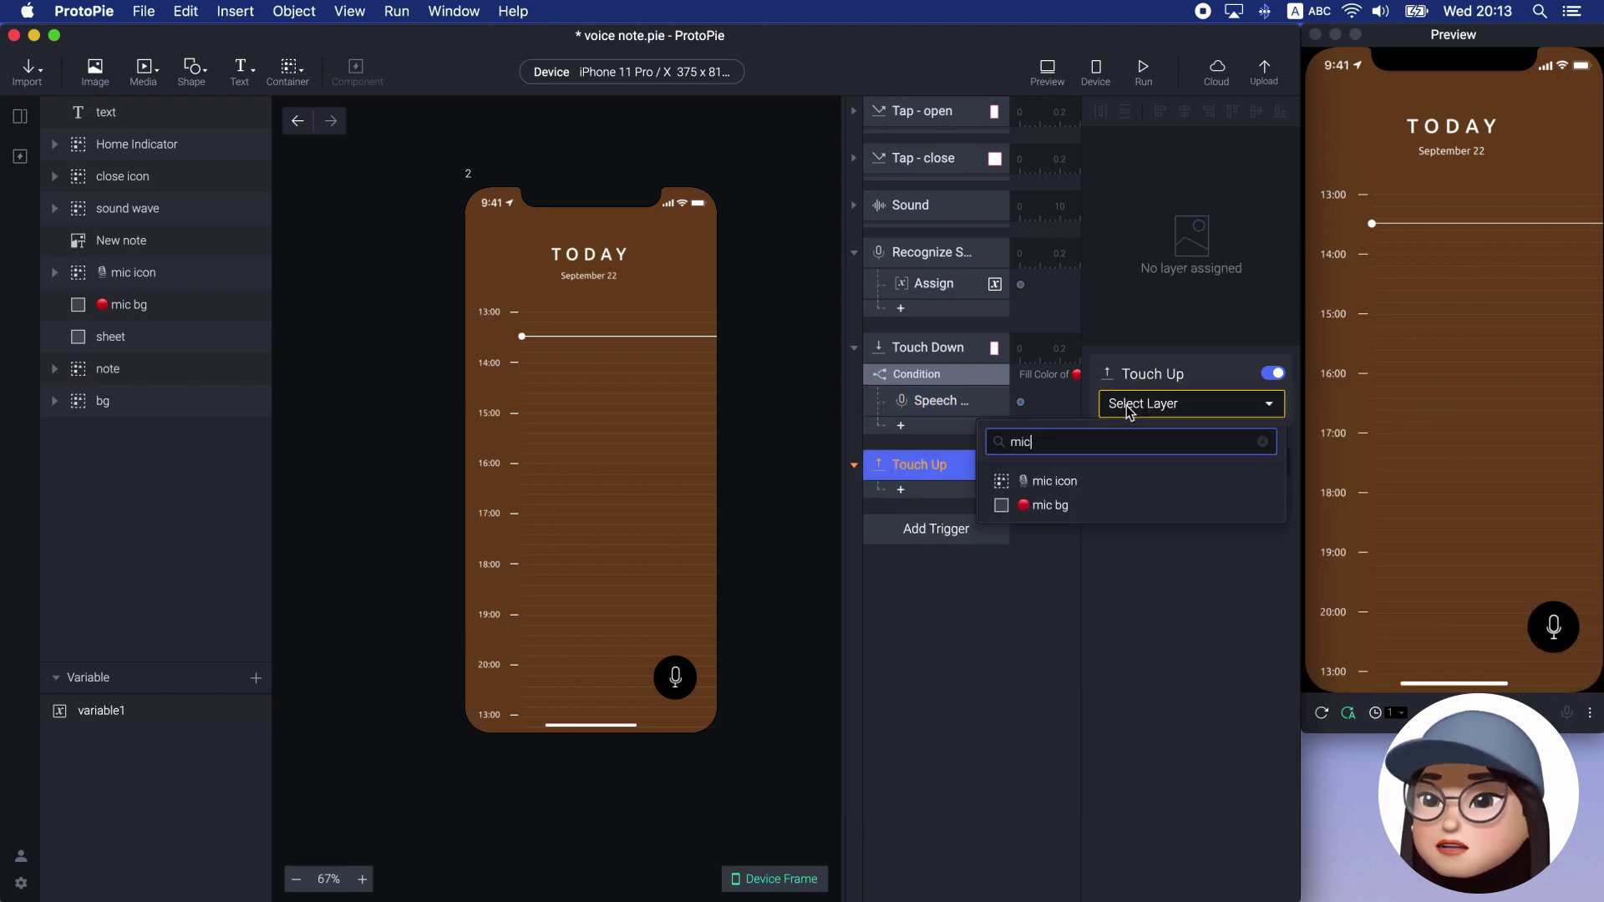
key(Down)
key(Return)
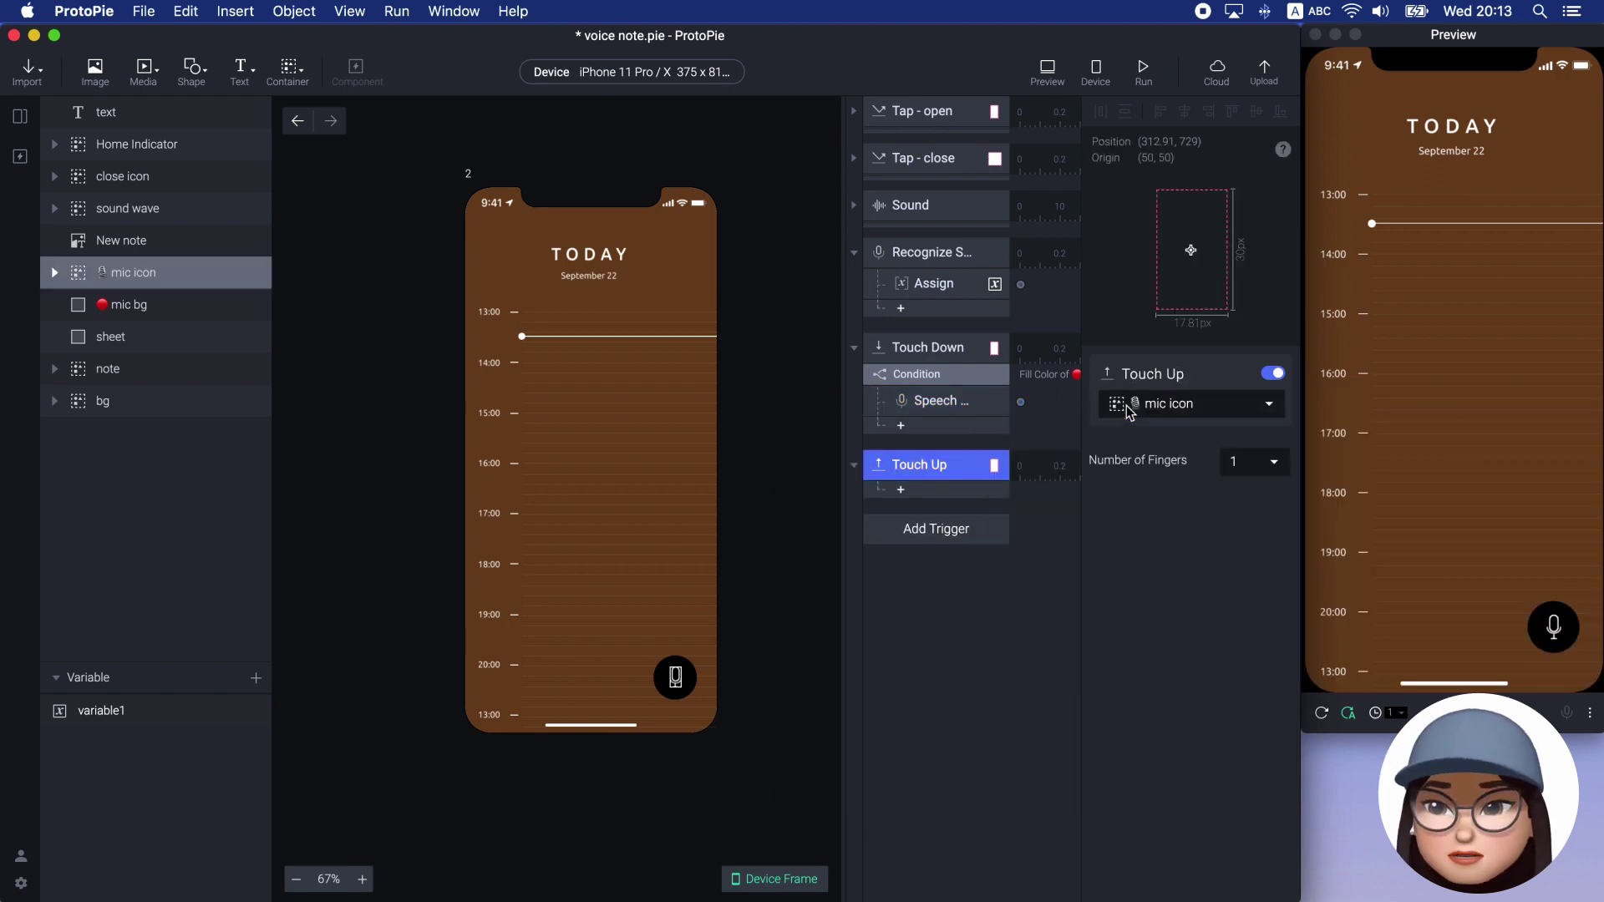
click(956, 491)
click(1169, 378)
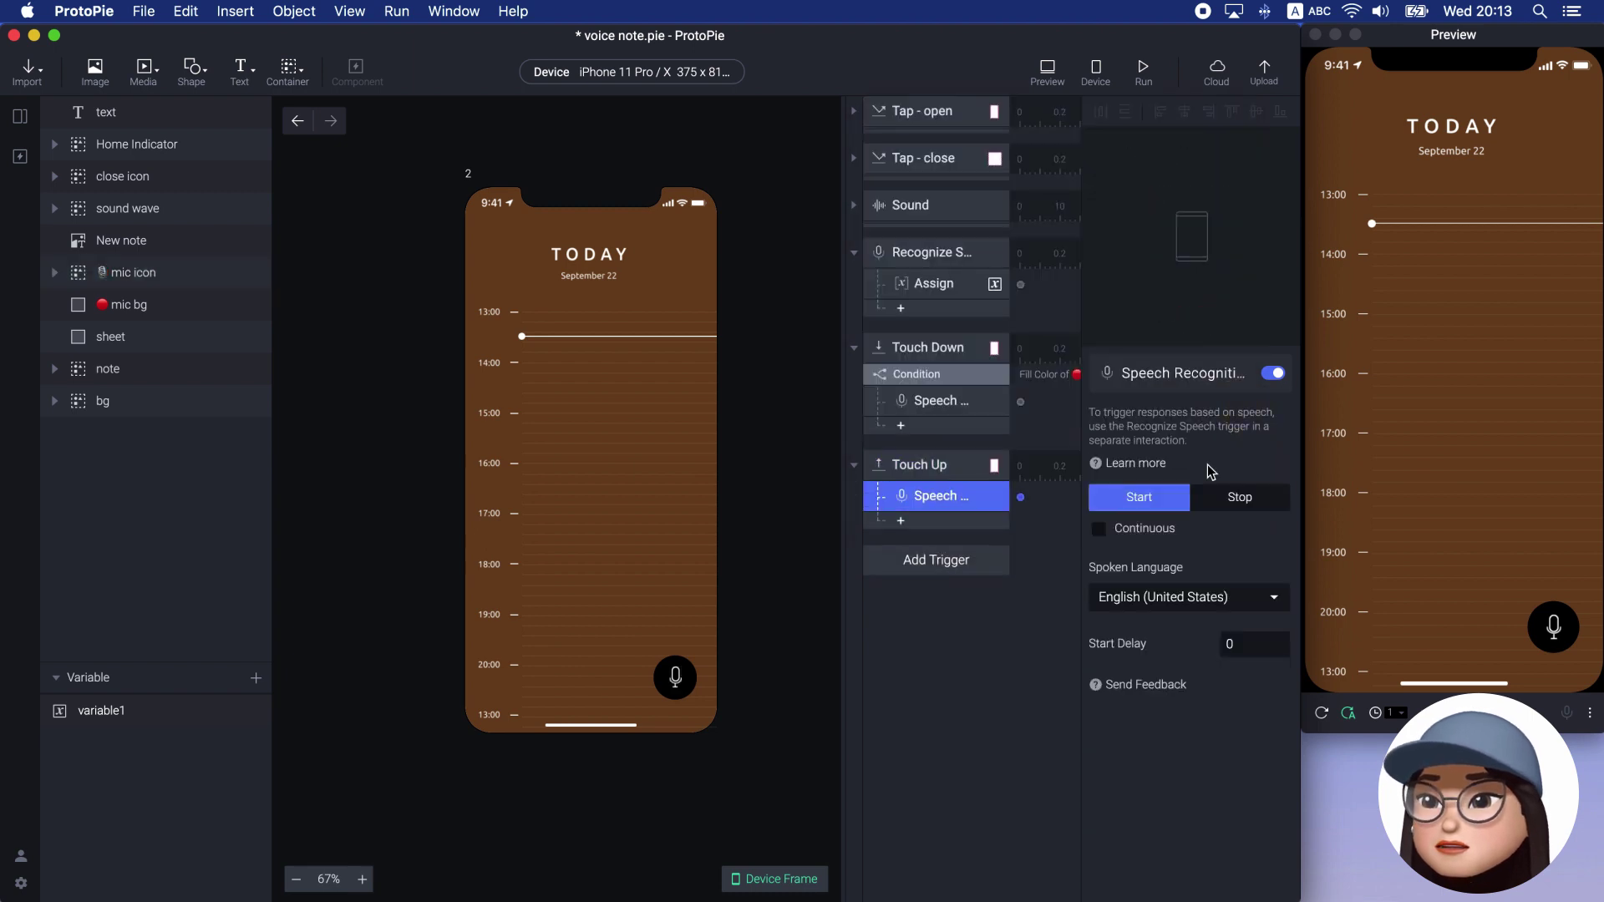
click(1212, 497)
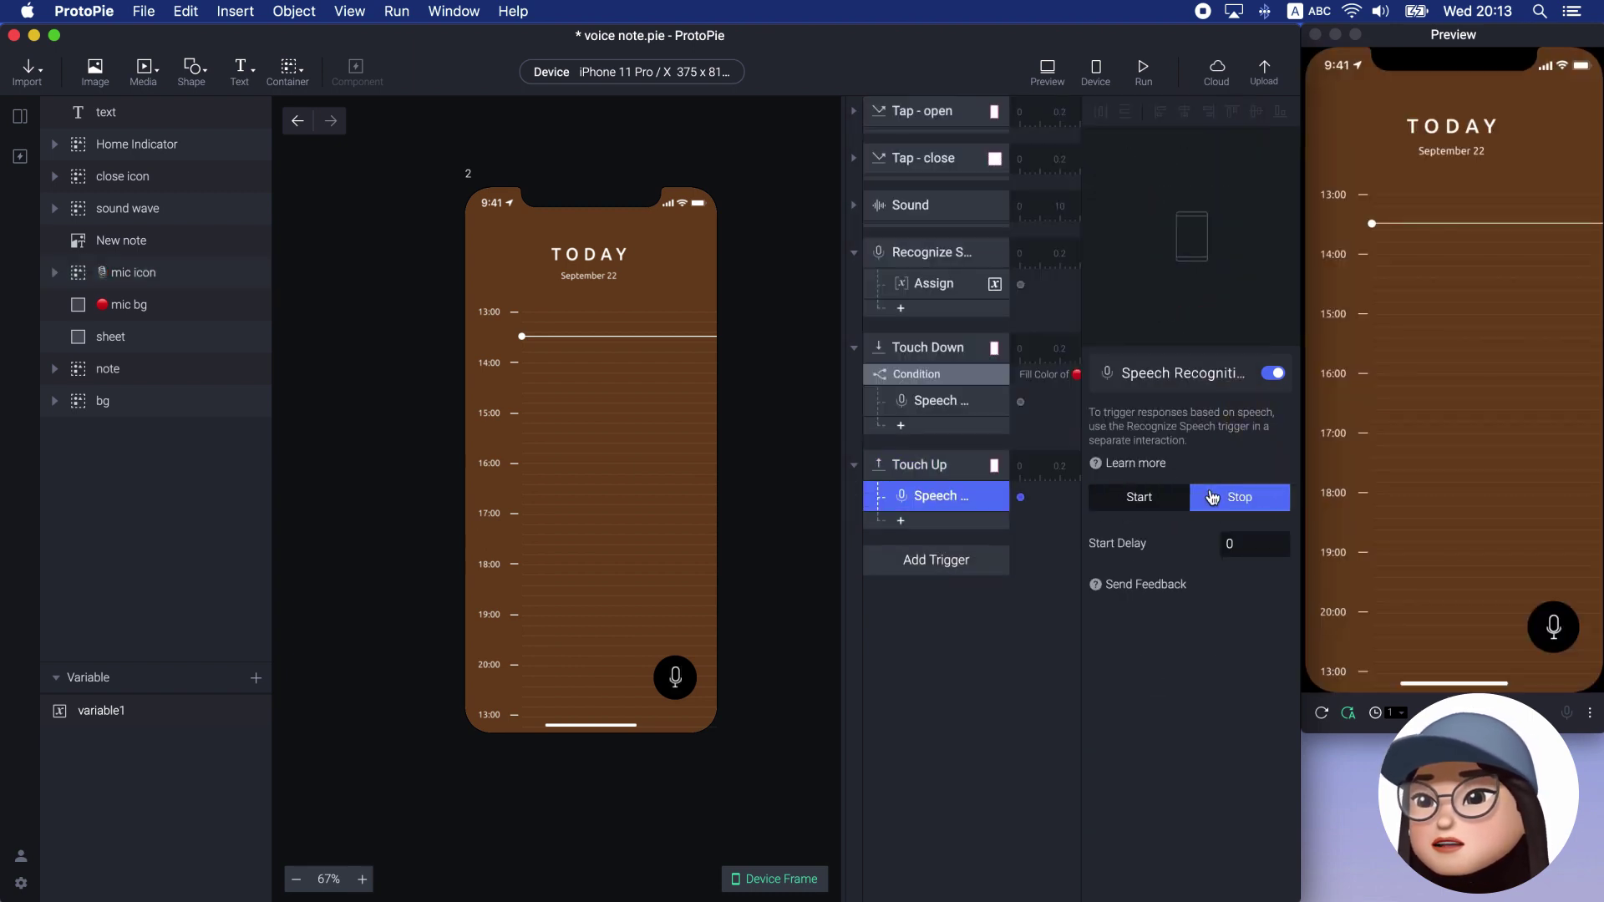
click(213, 710)
Show variable1's debug label, move it to about 13:00, and test the mic in preview
click(260, 710)
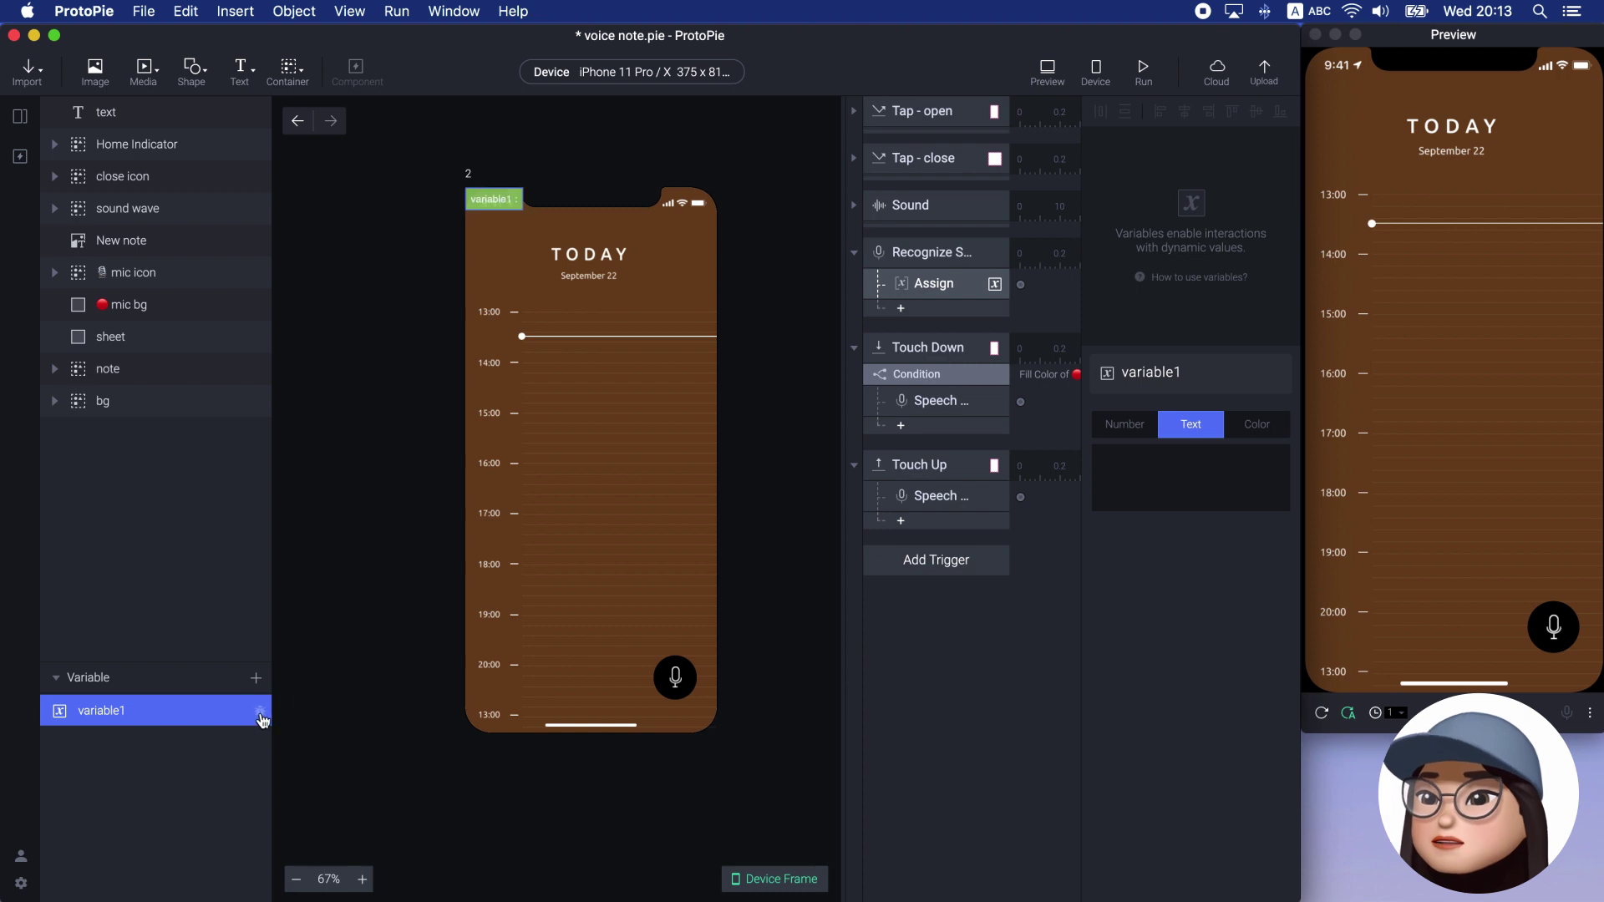
drag(1352, 62, 1390, 178)
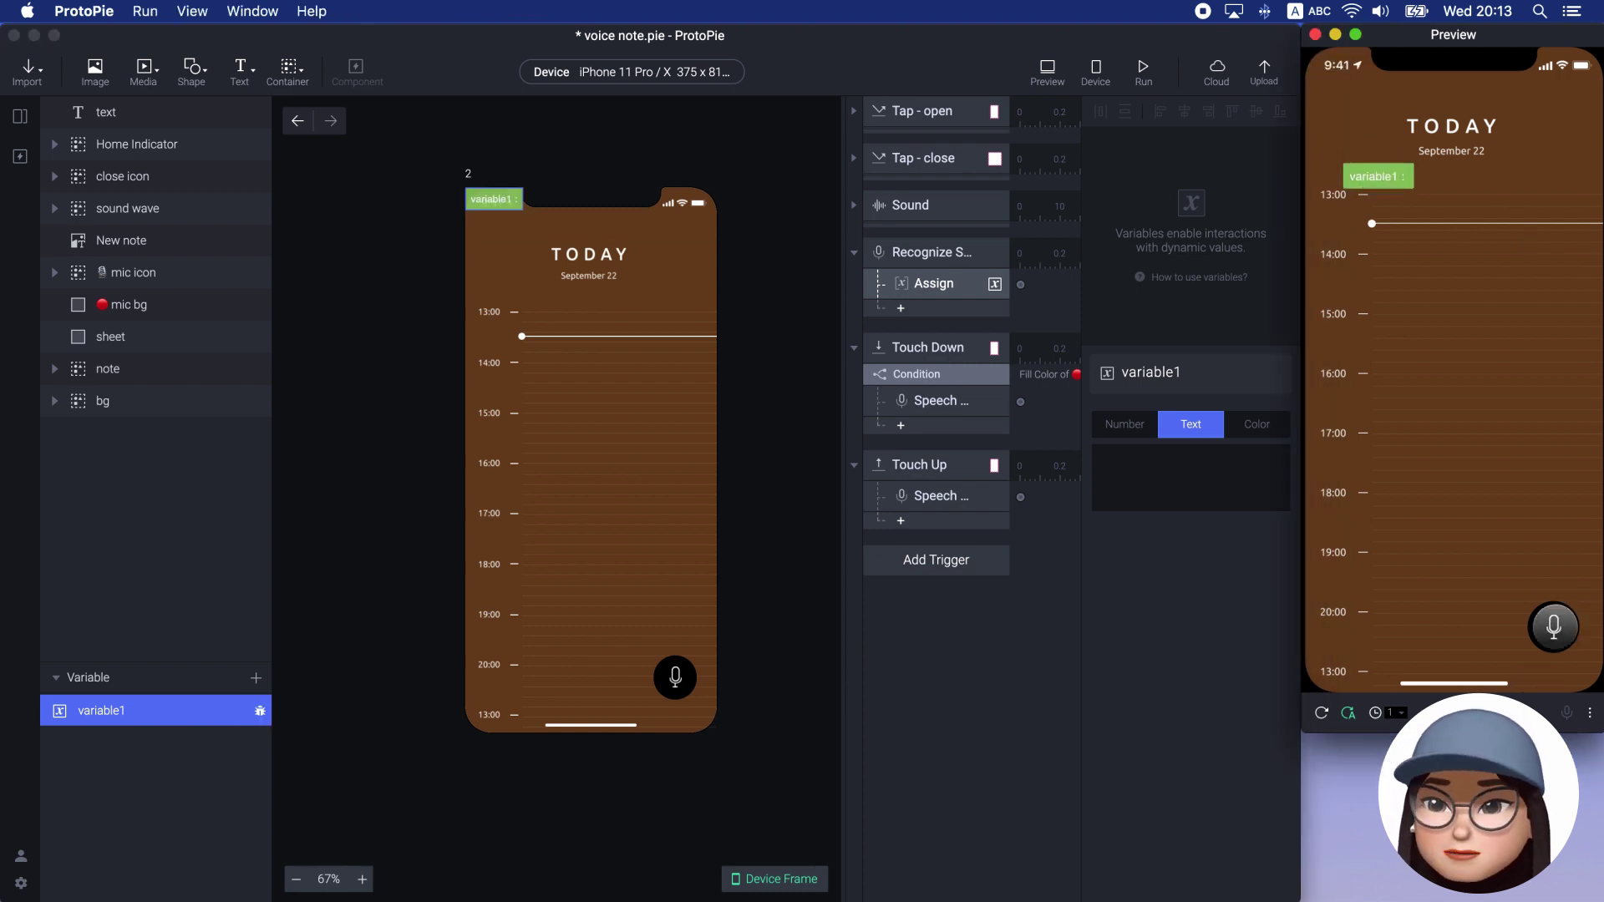
click(1553, 627)
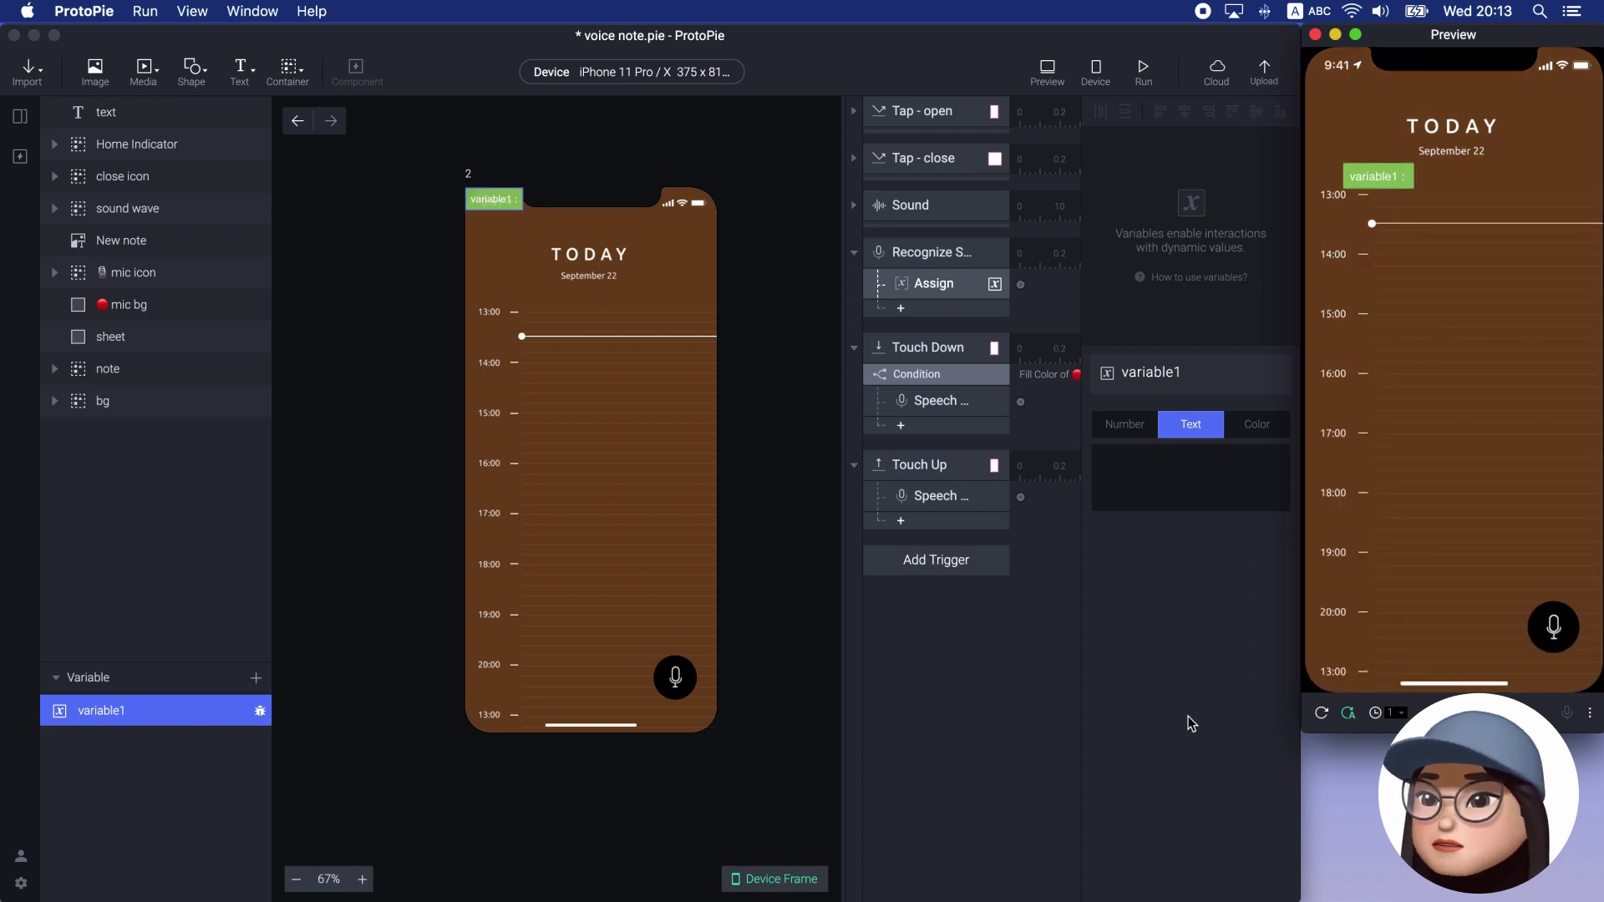
click(946, 697)
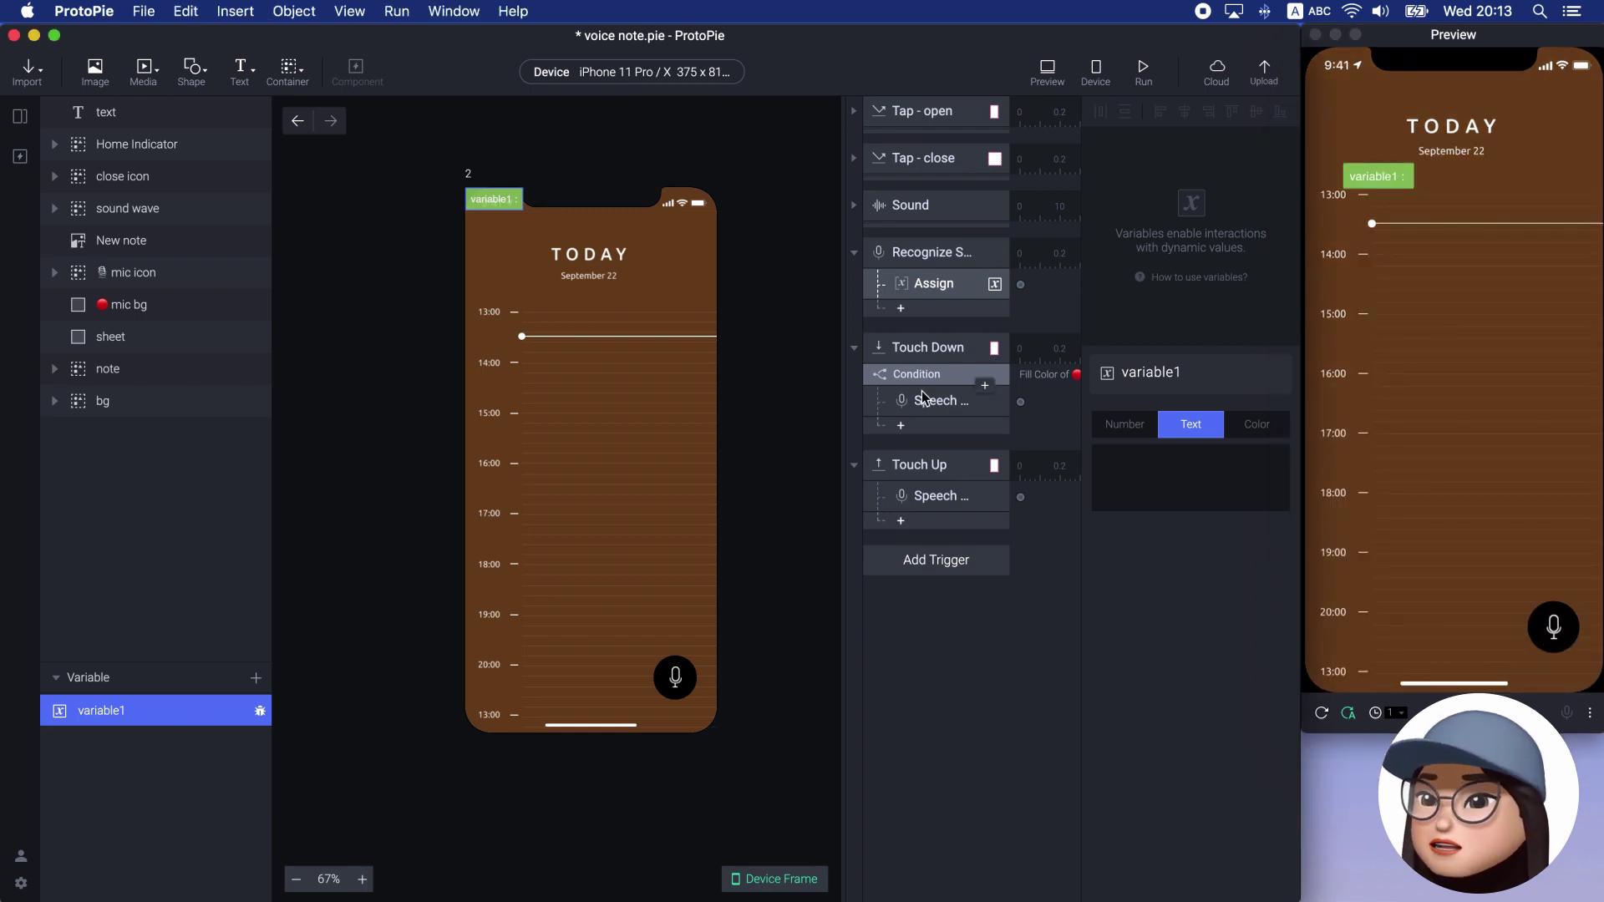
Add an Opacity response under Touch Down fading mic icon to 50
click(903, 427)
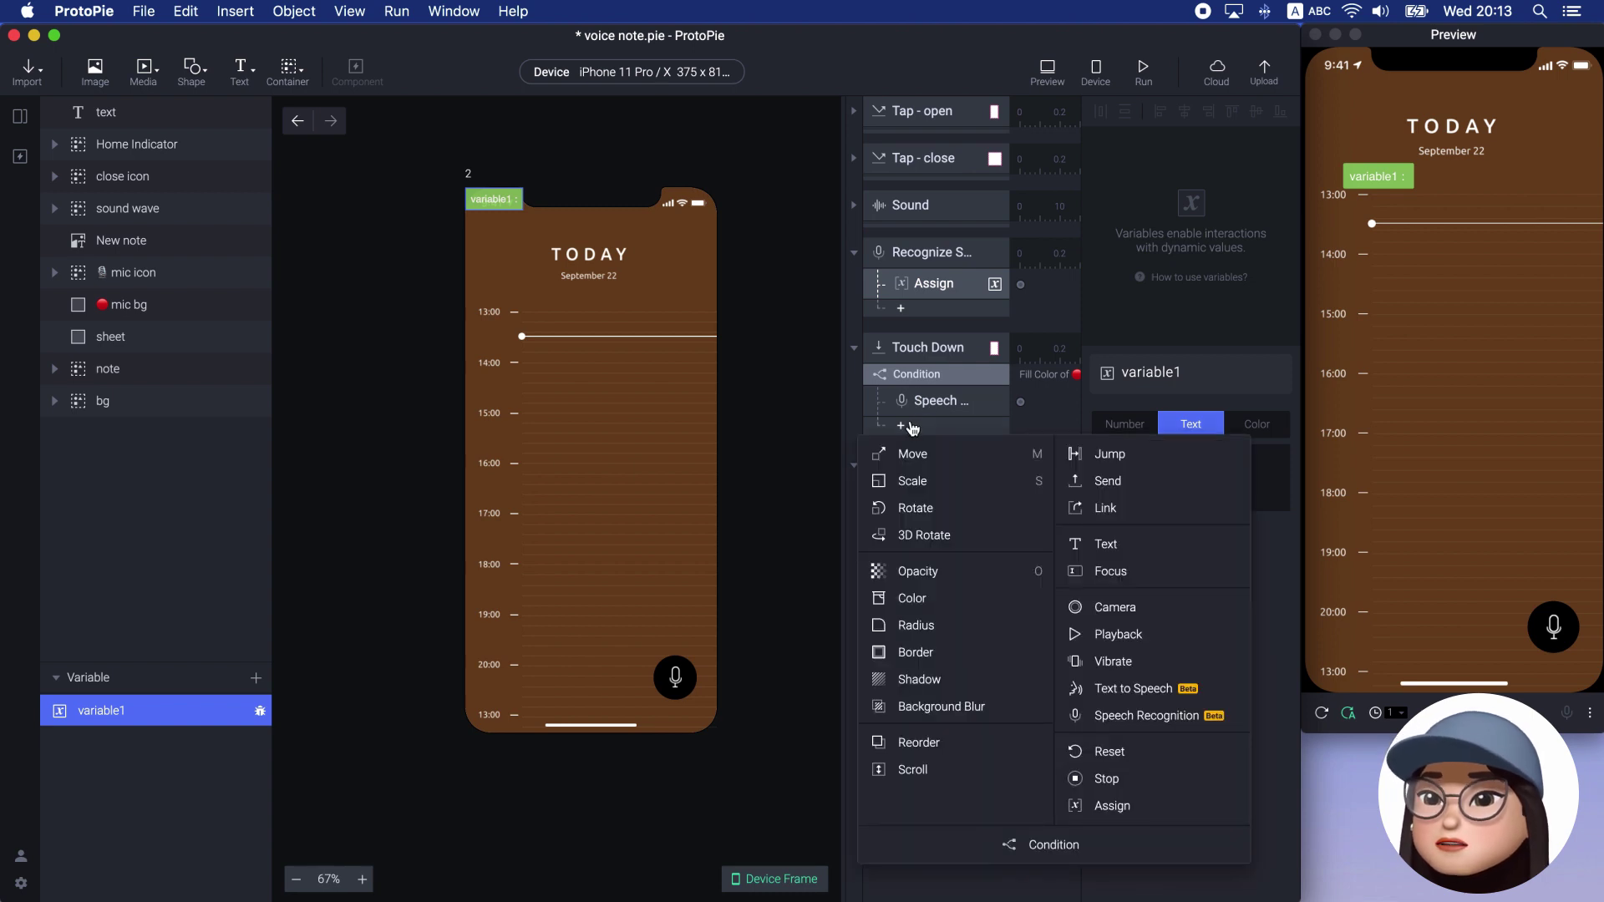
click(918, 571)
click(1241, 493)
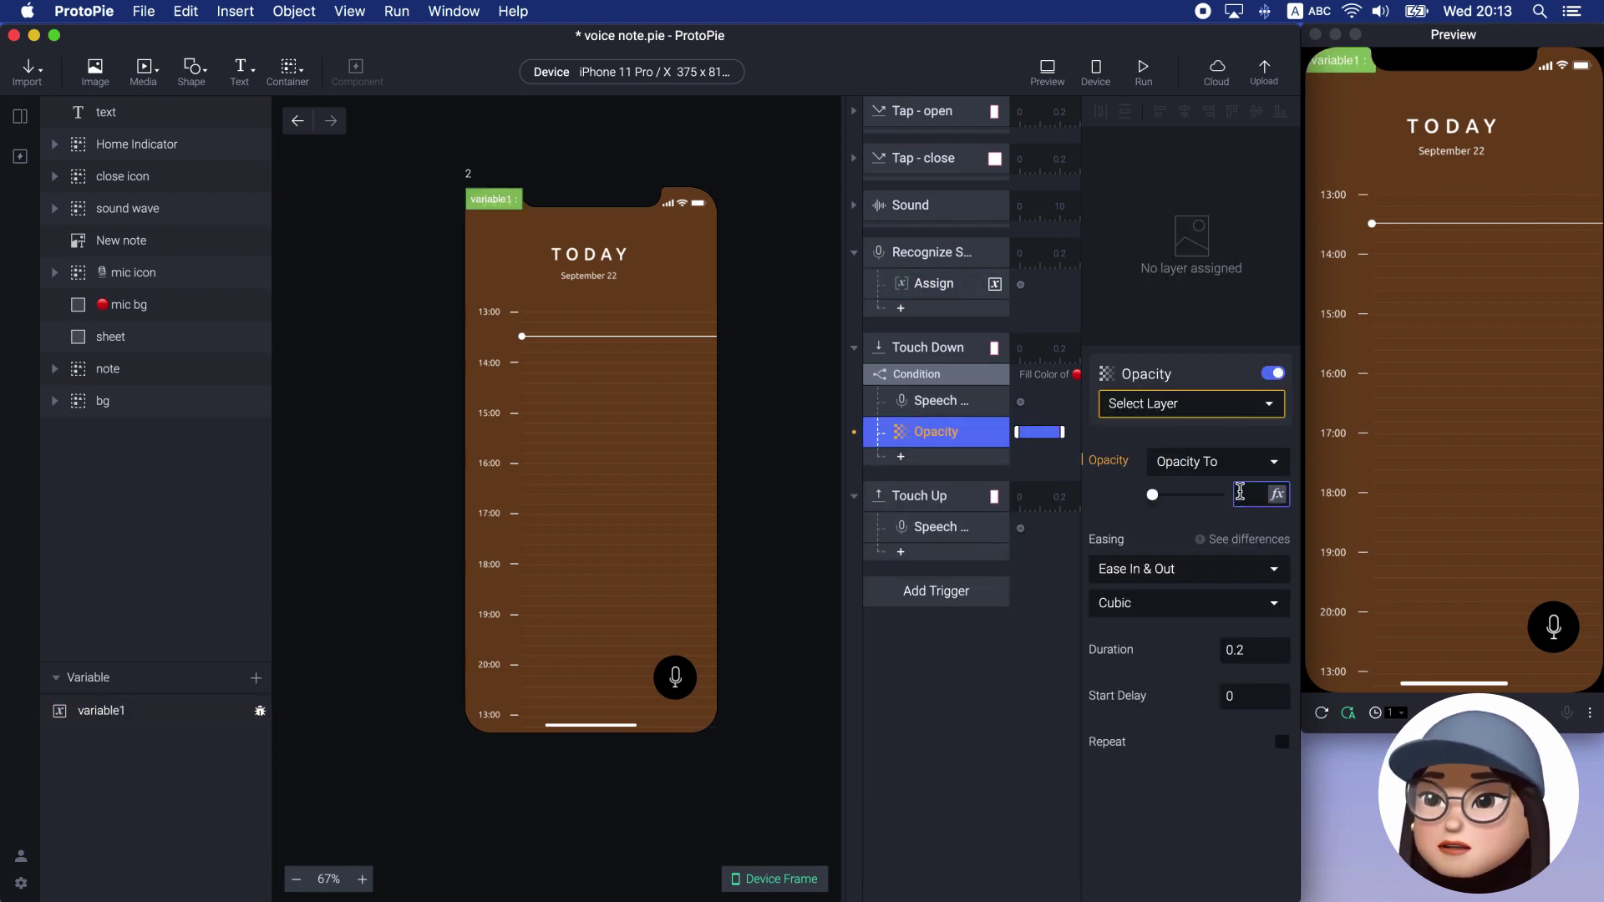
click(1161, 403)
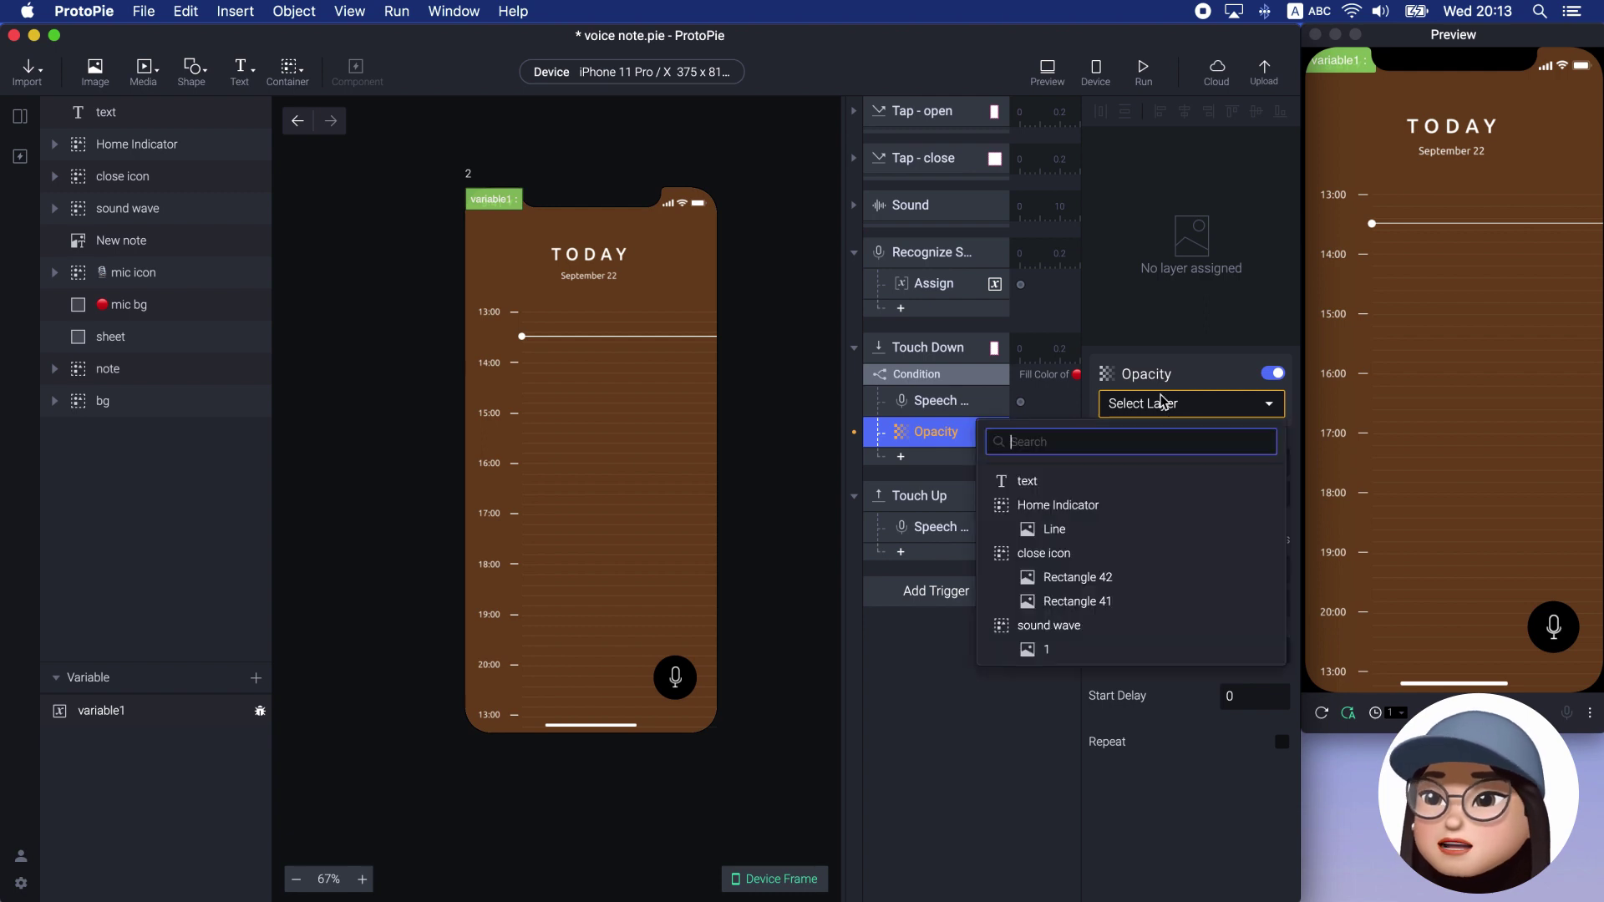
text(mic)
key(Down)
key(Return)
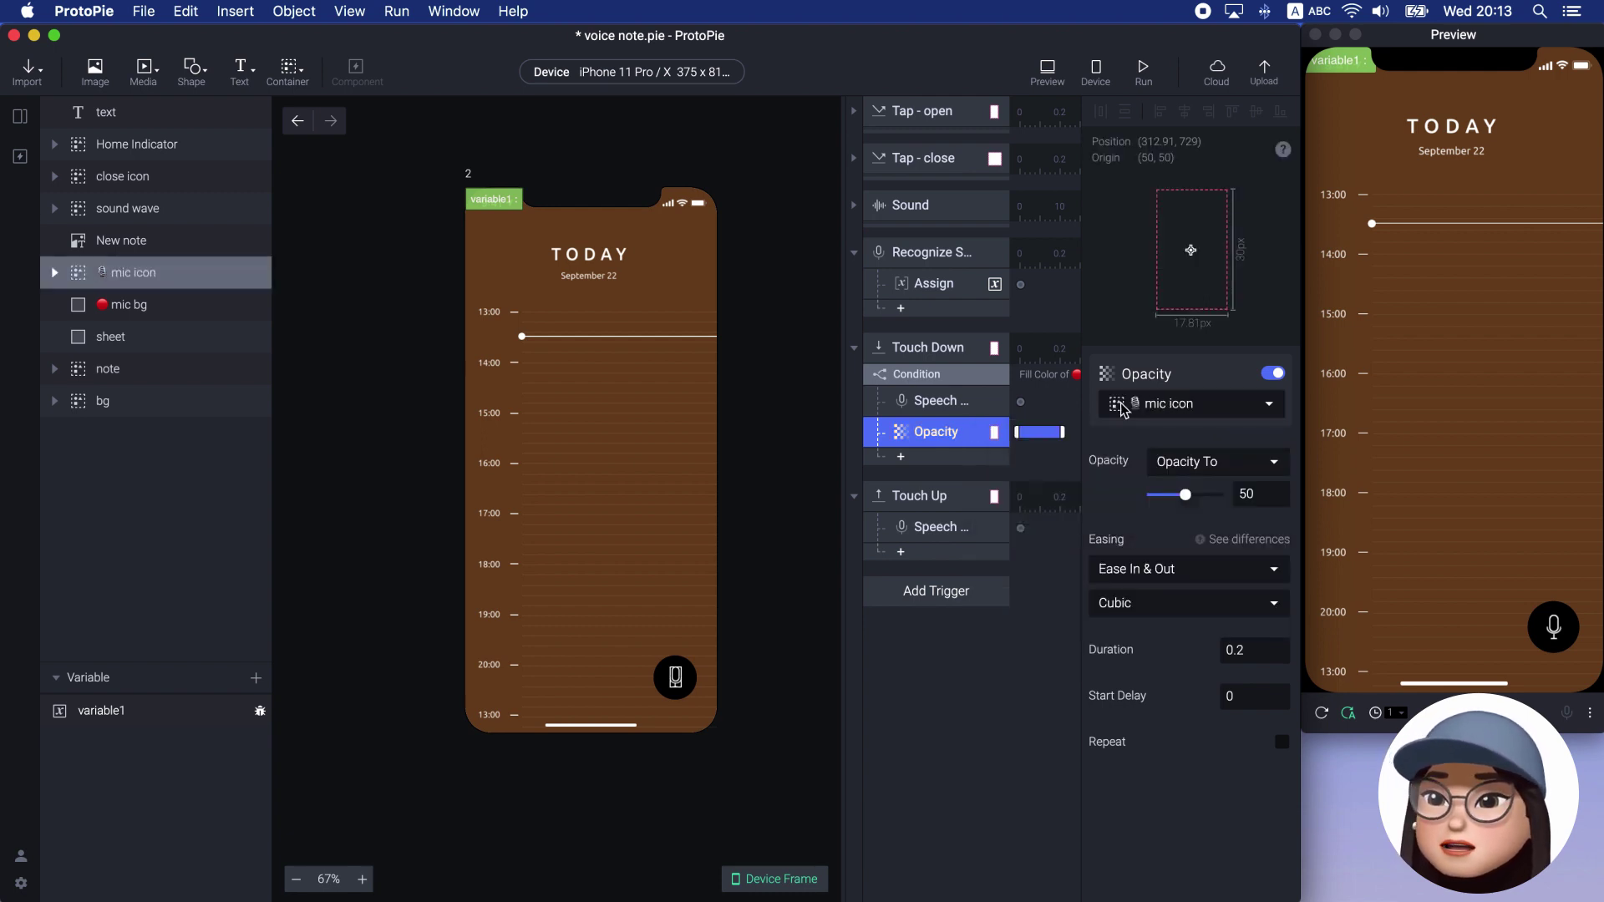
Duplicate the Opacity response and retarget the copy to mic bg
key(super+d)
click(1175, 405)
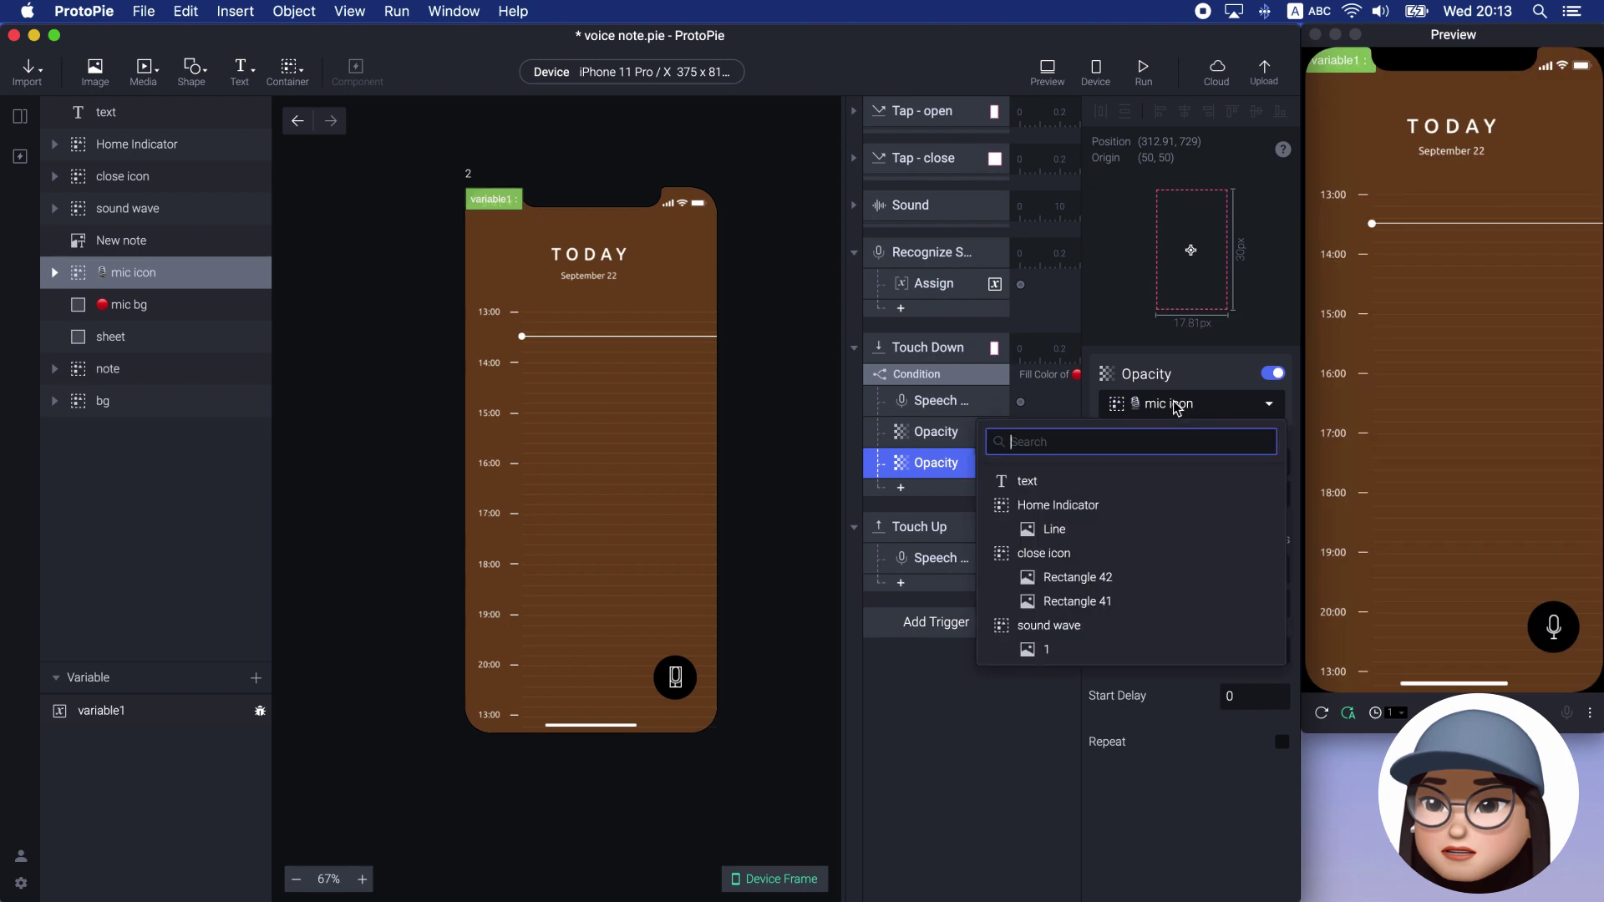
text(mic)
key(Down)
key(Down)
key(Return)
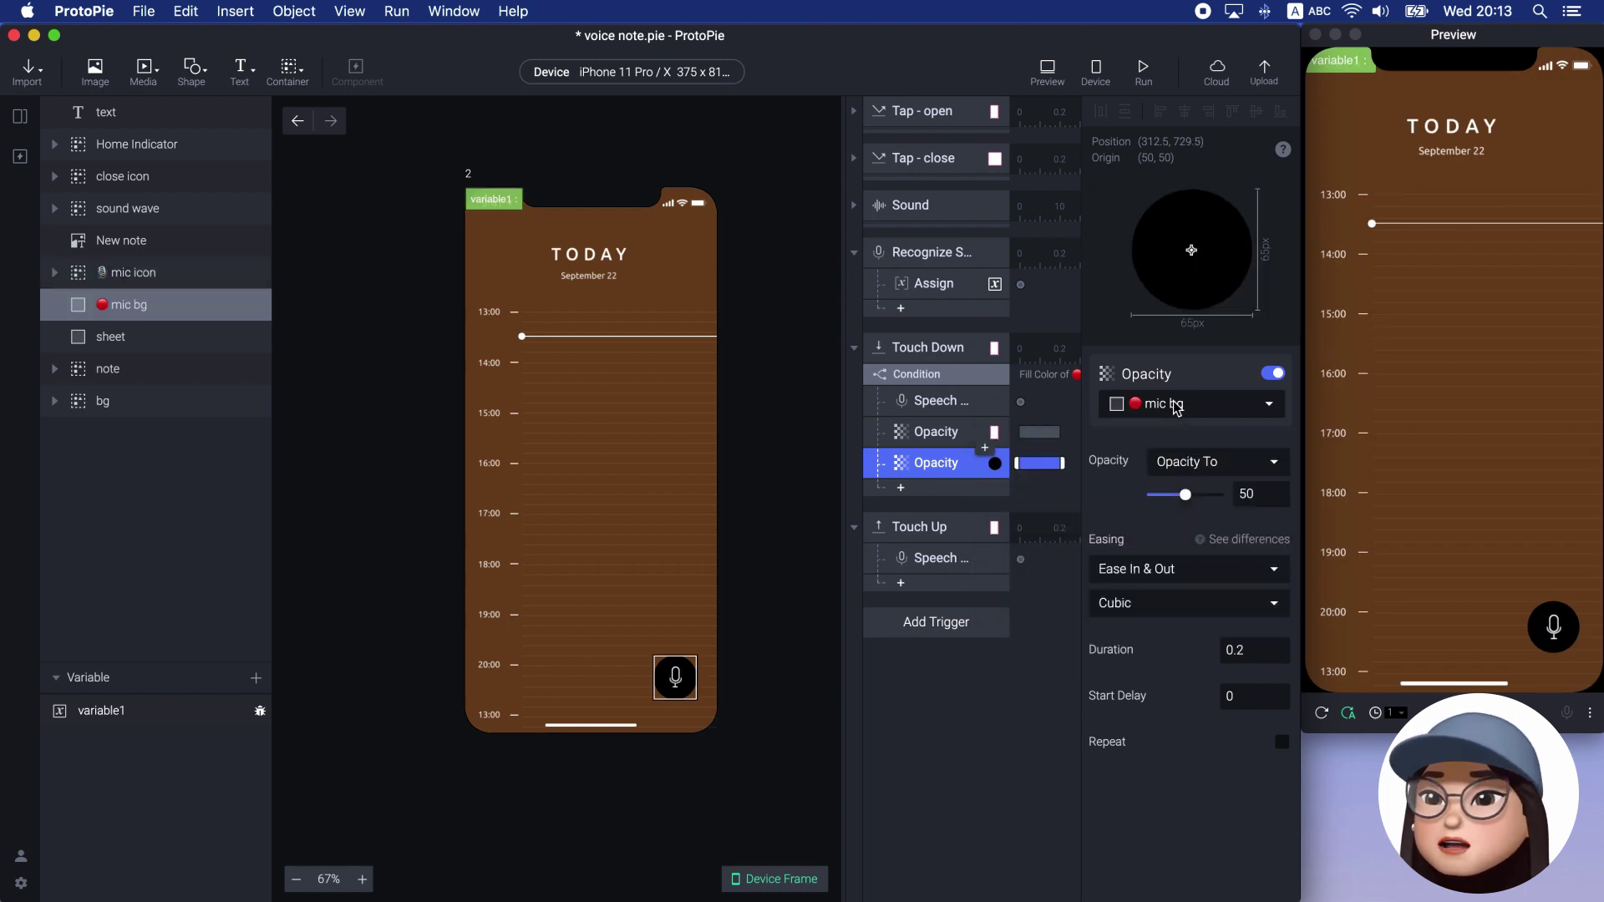
click(854, 205)
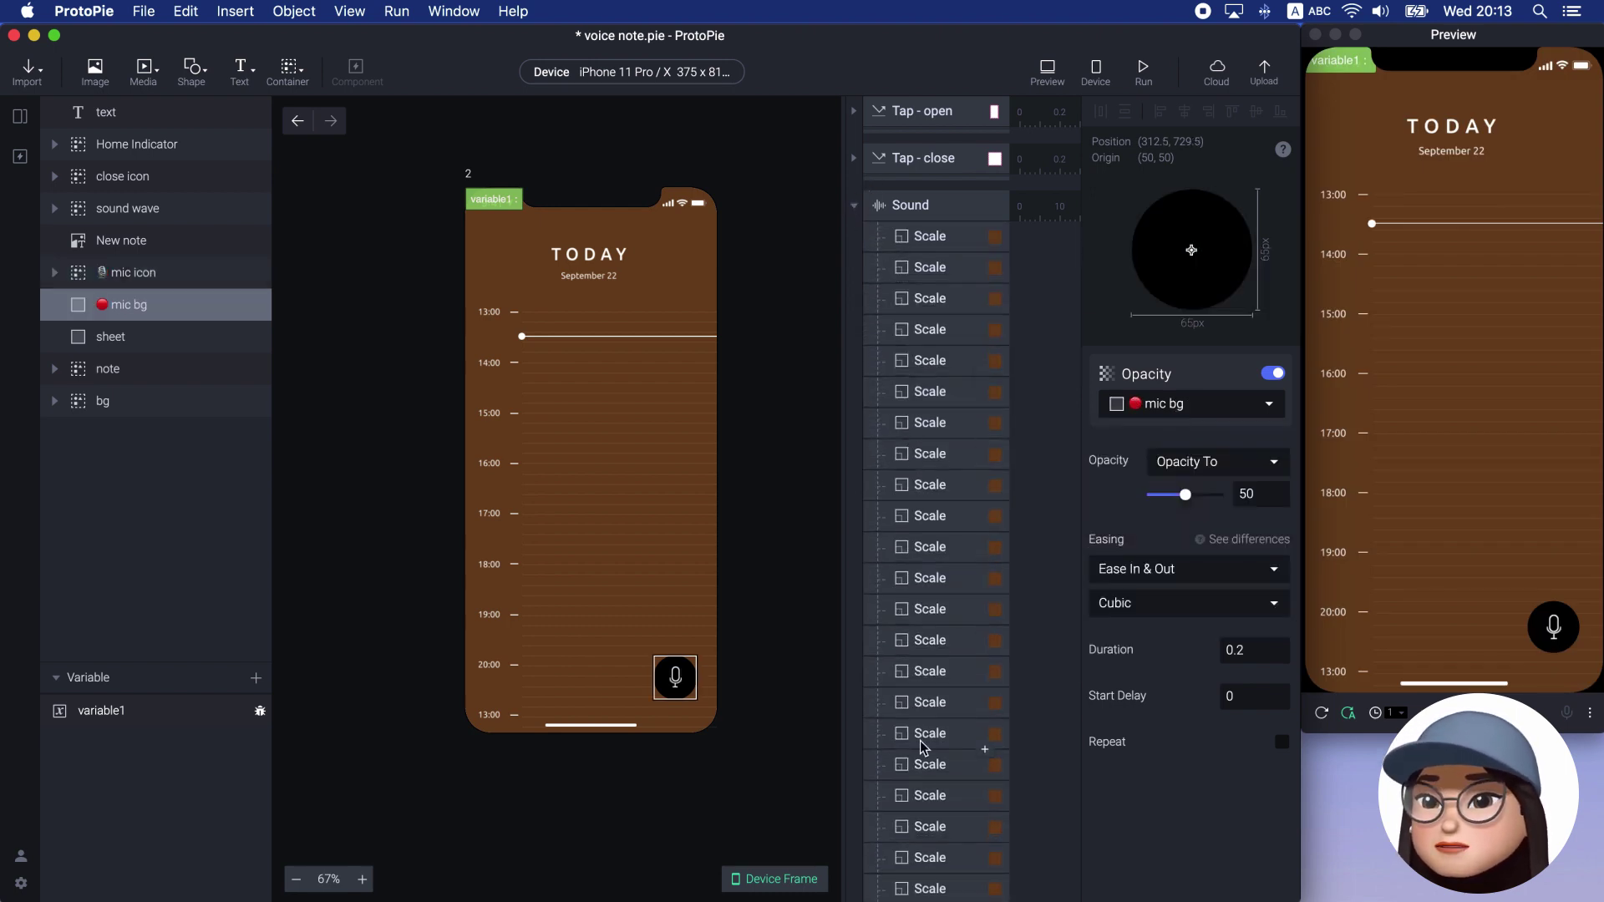
Add a Condition under Sound checking that mic bg's Opacity equals 50
scroll(920, 740, down, 5)
click(903, 758)
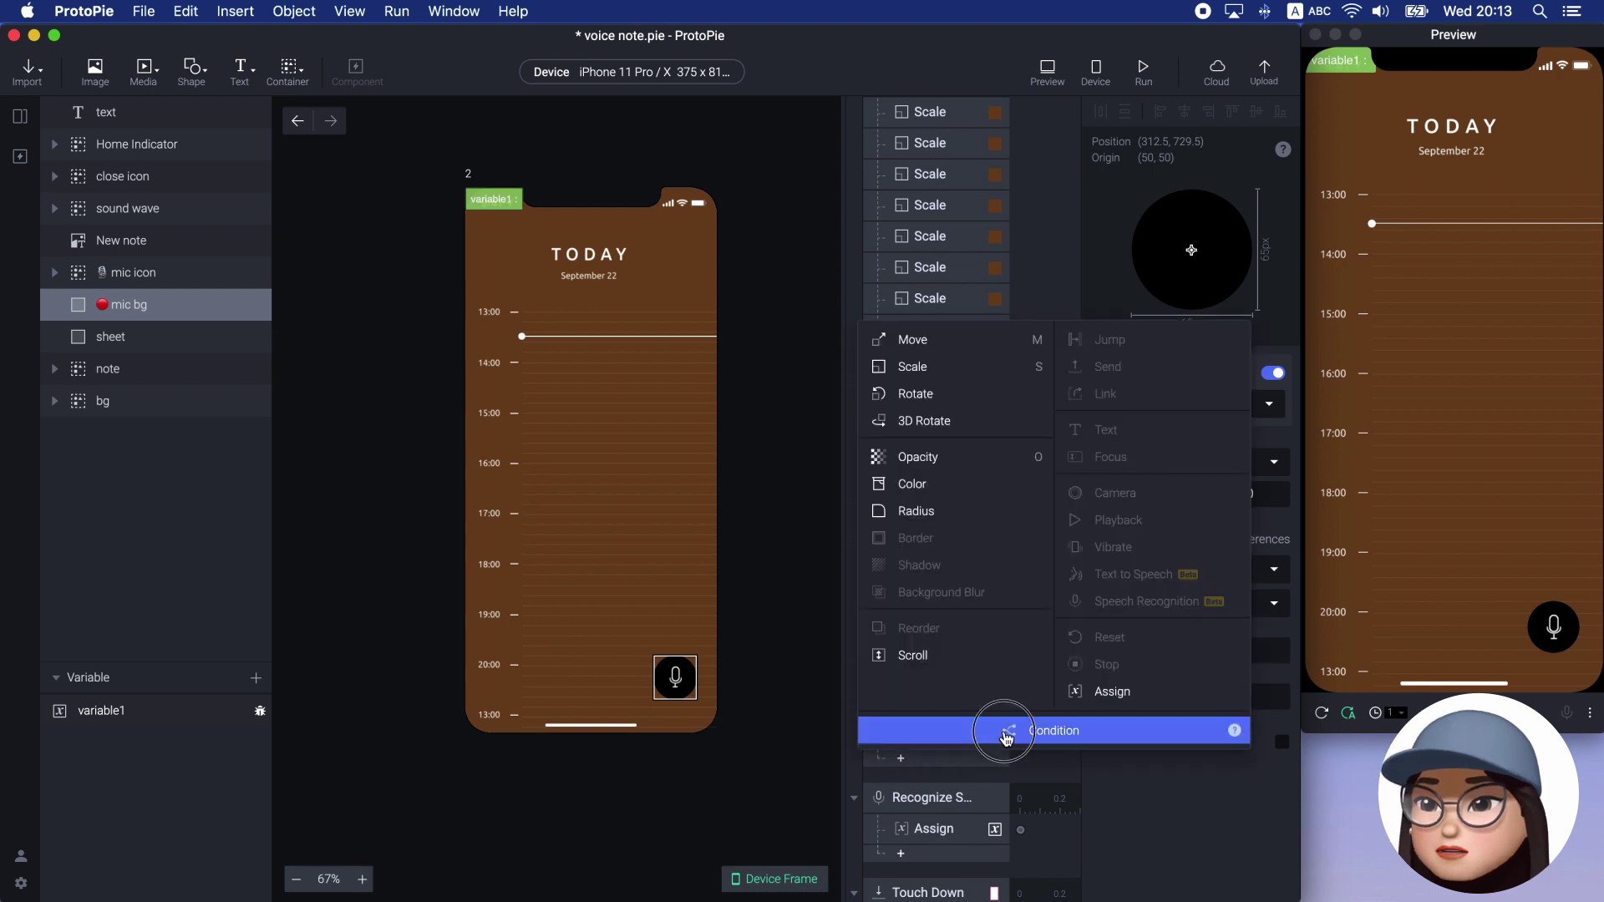
click(1003, 730)
click(1136, 540)
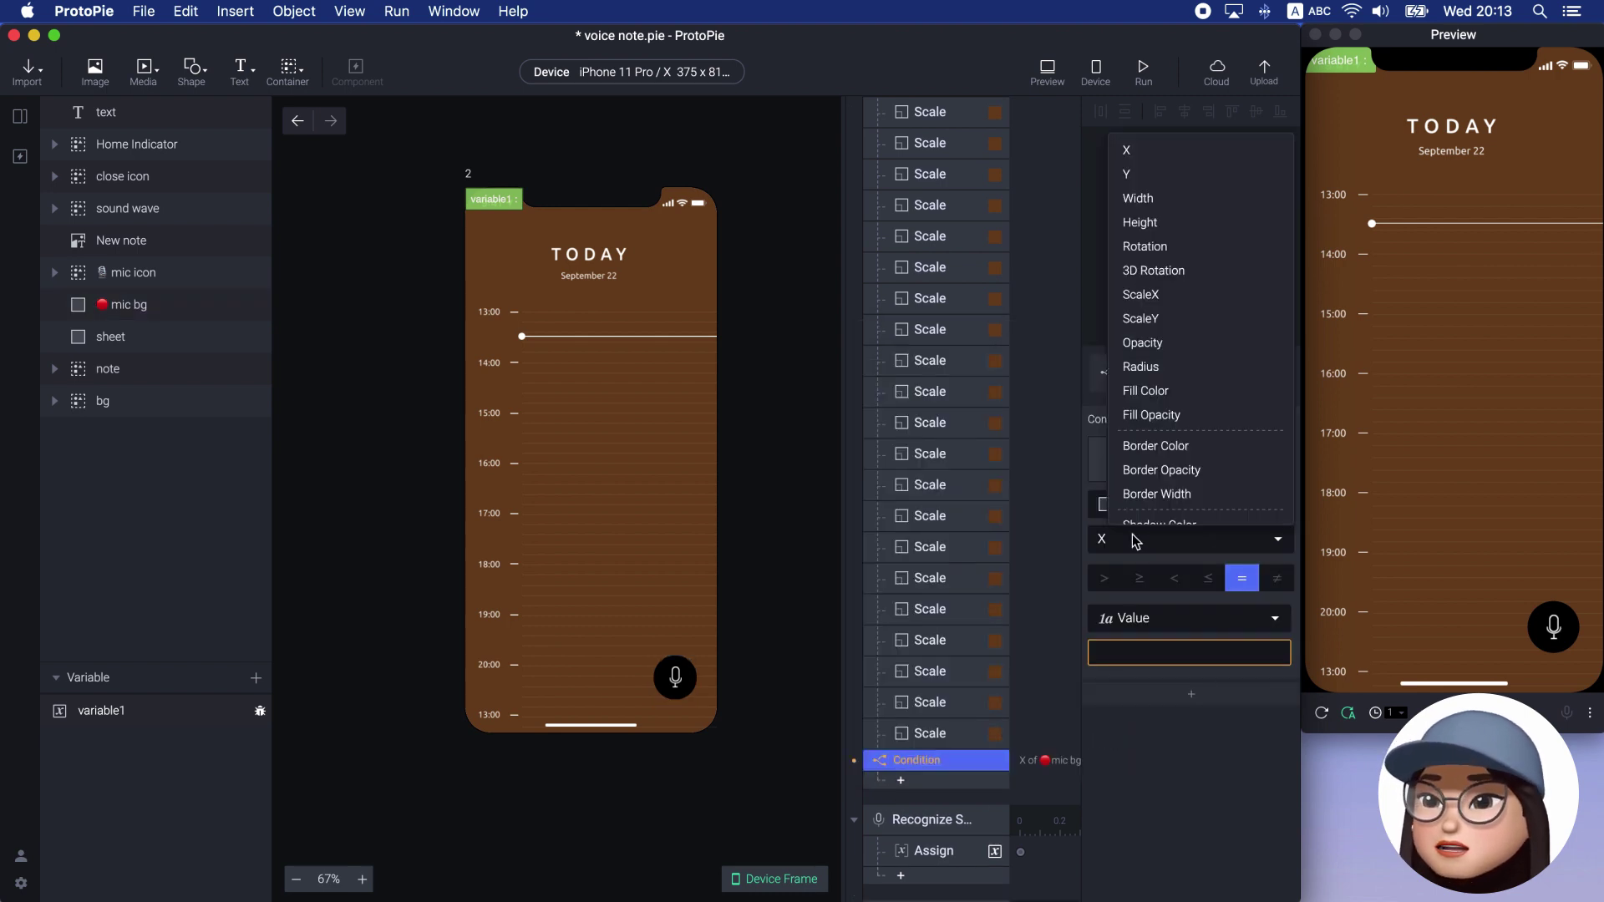
click(1163, 342)
click(1194, 649)
text(5)
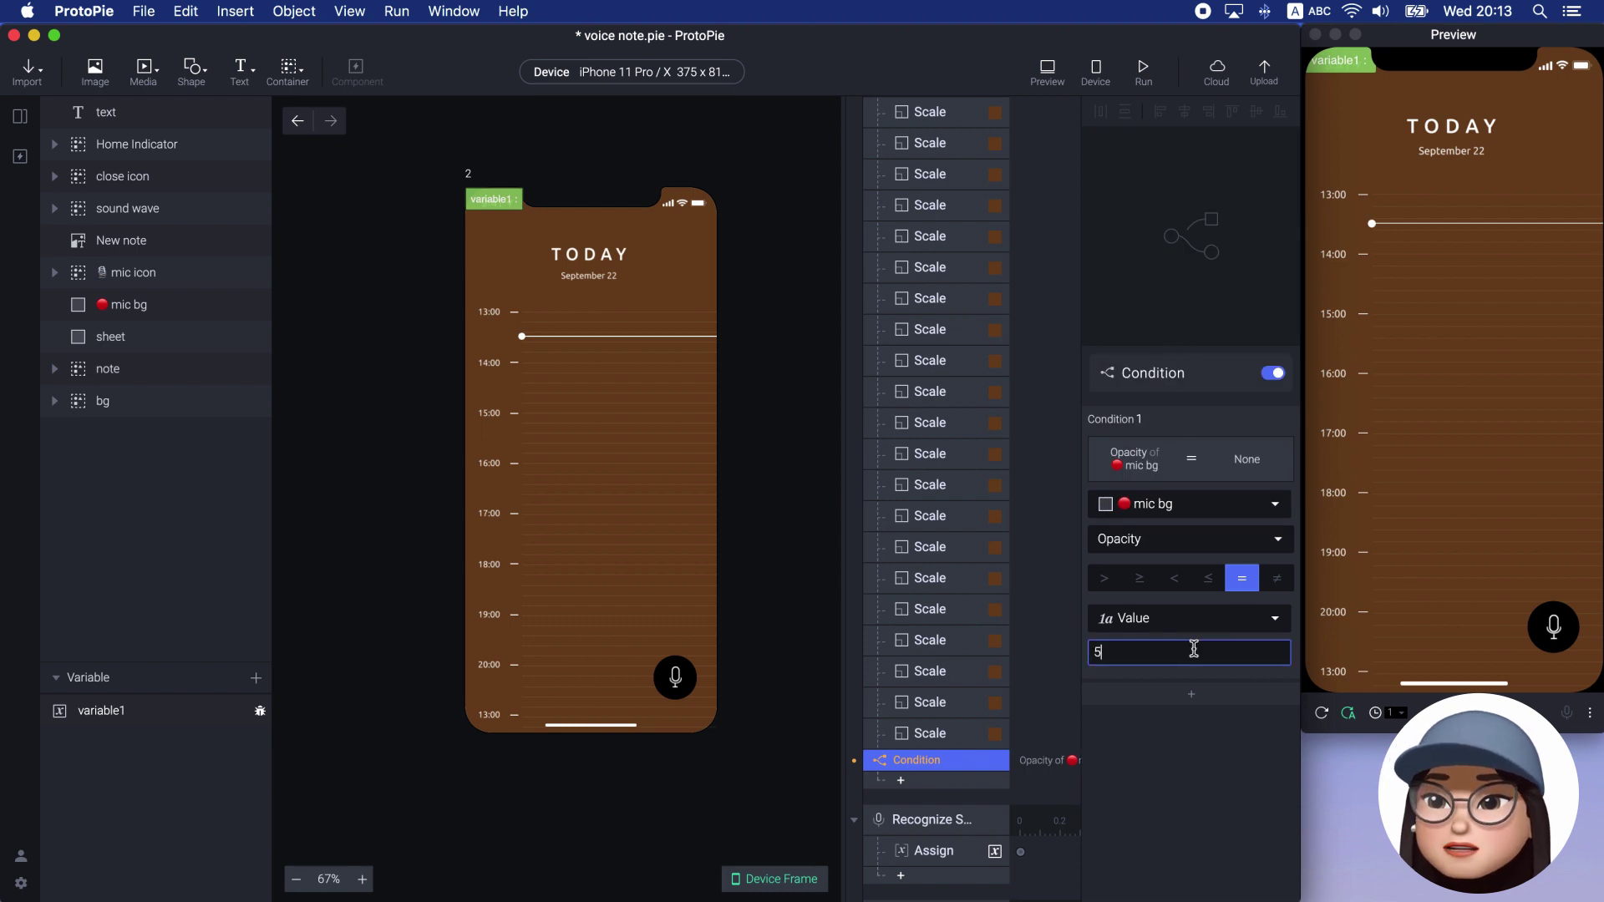
text(0)
key(Return)
Move all the Scale responses under the new Condition and collapse the Sound trigger
click(964, 729)
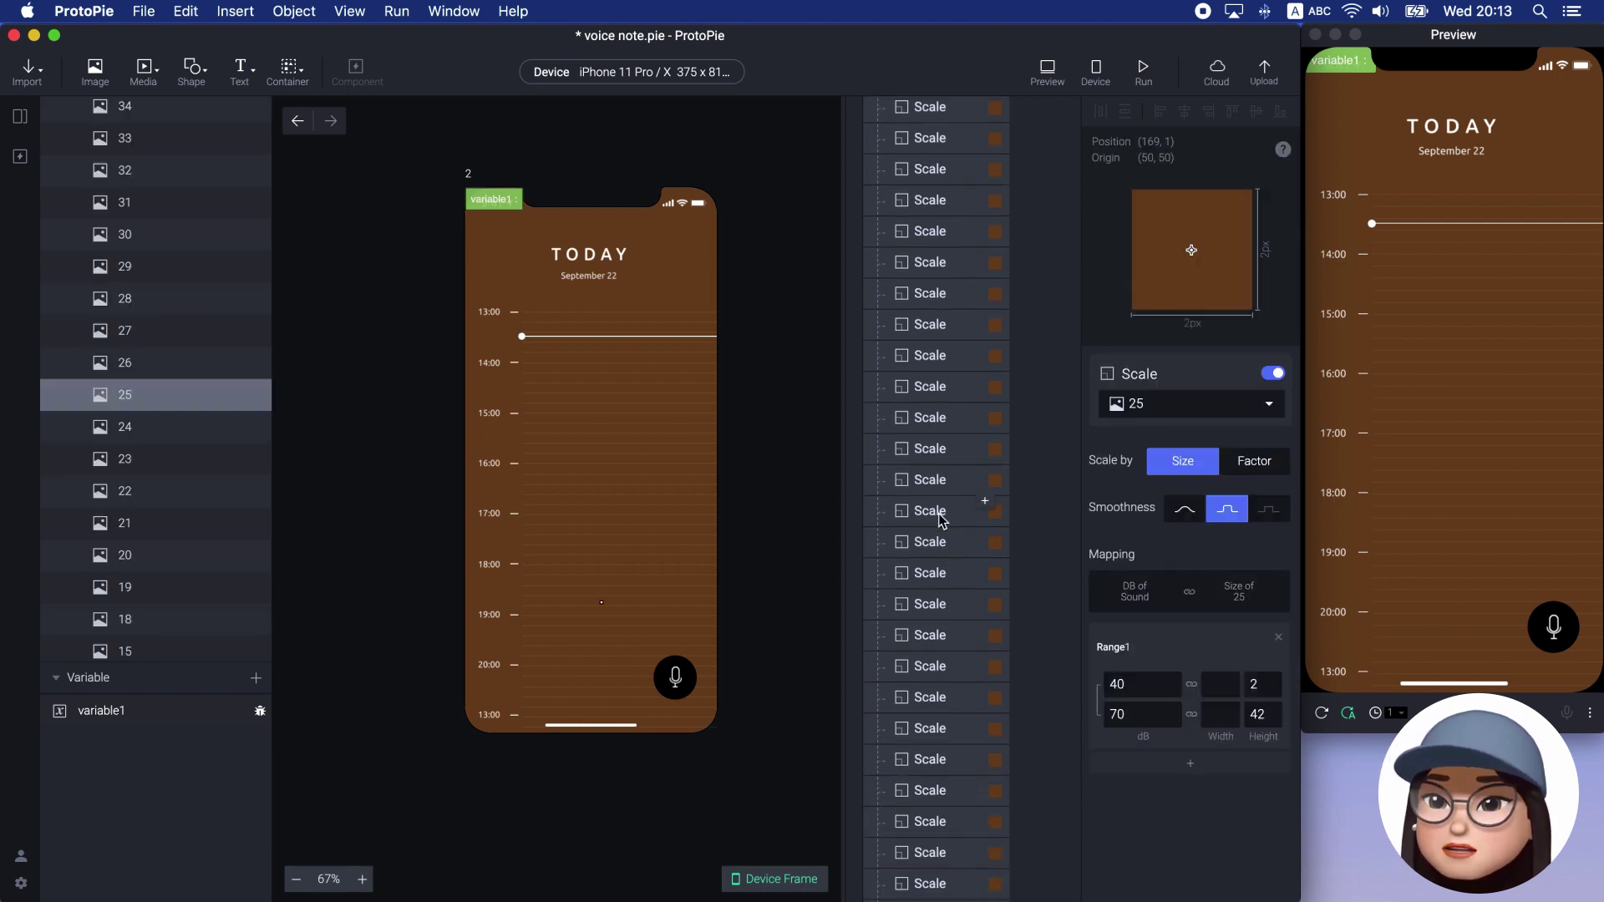
scroll(942, 519, up, 5)
shift+click(922, 239)
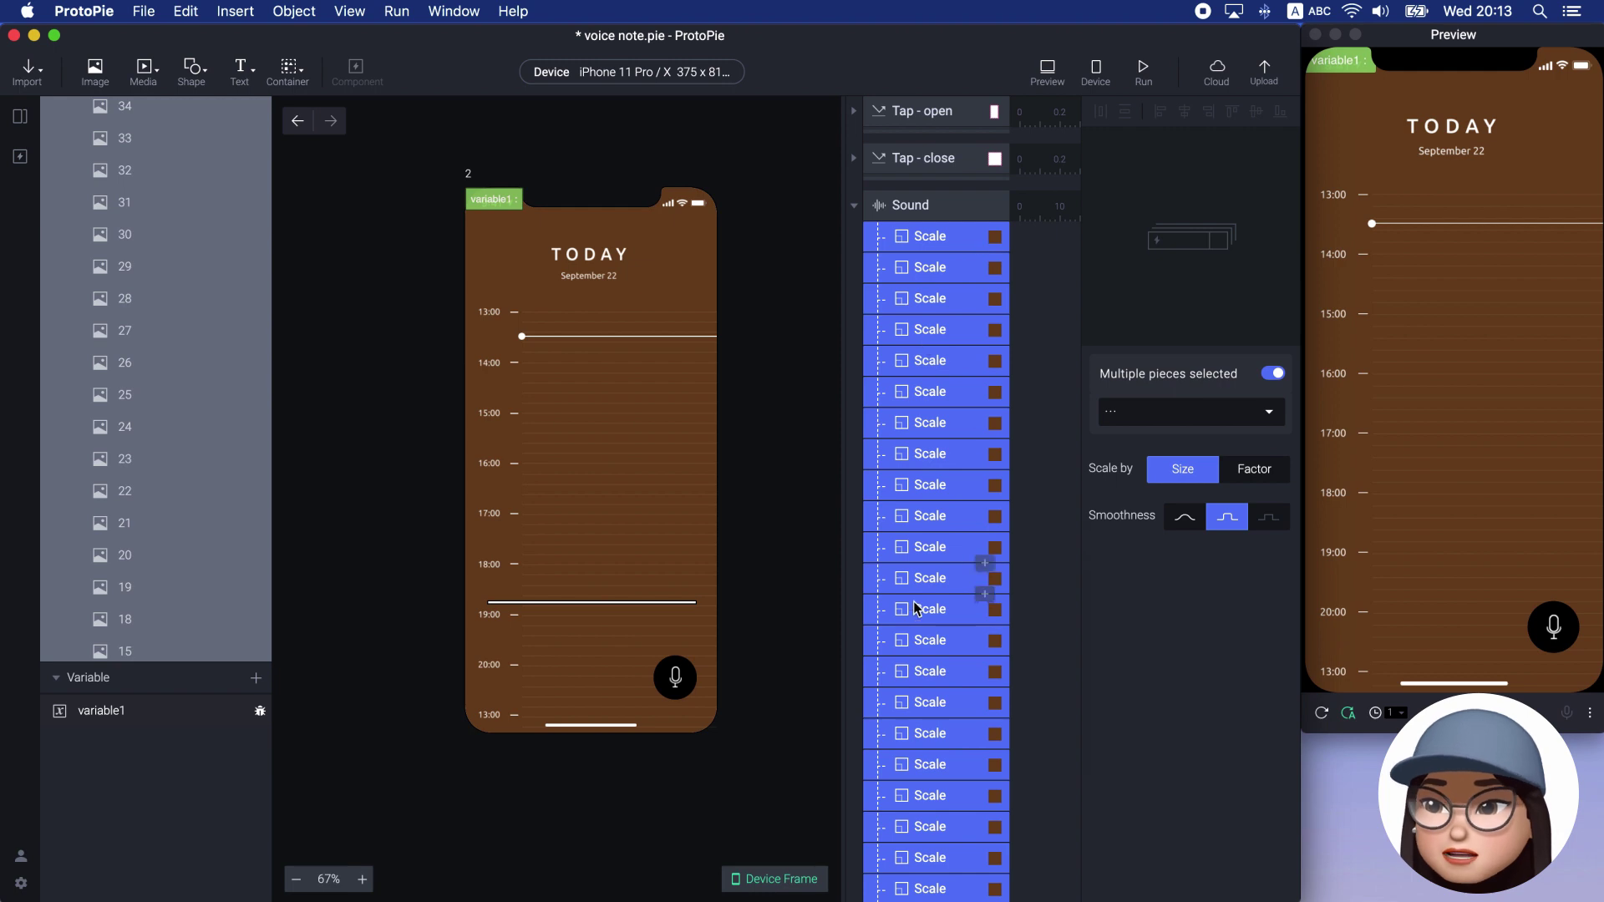
scroll(920, 619, down, 5)
drag(919, 718, 930, 733)
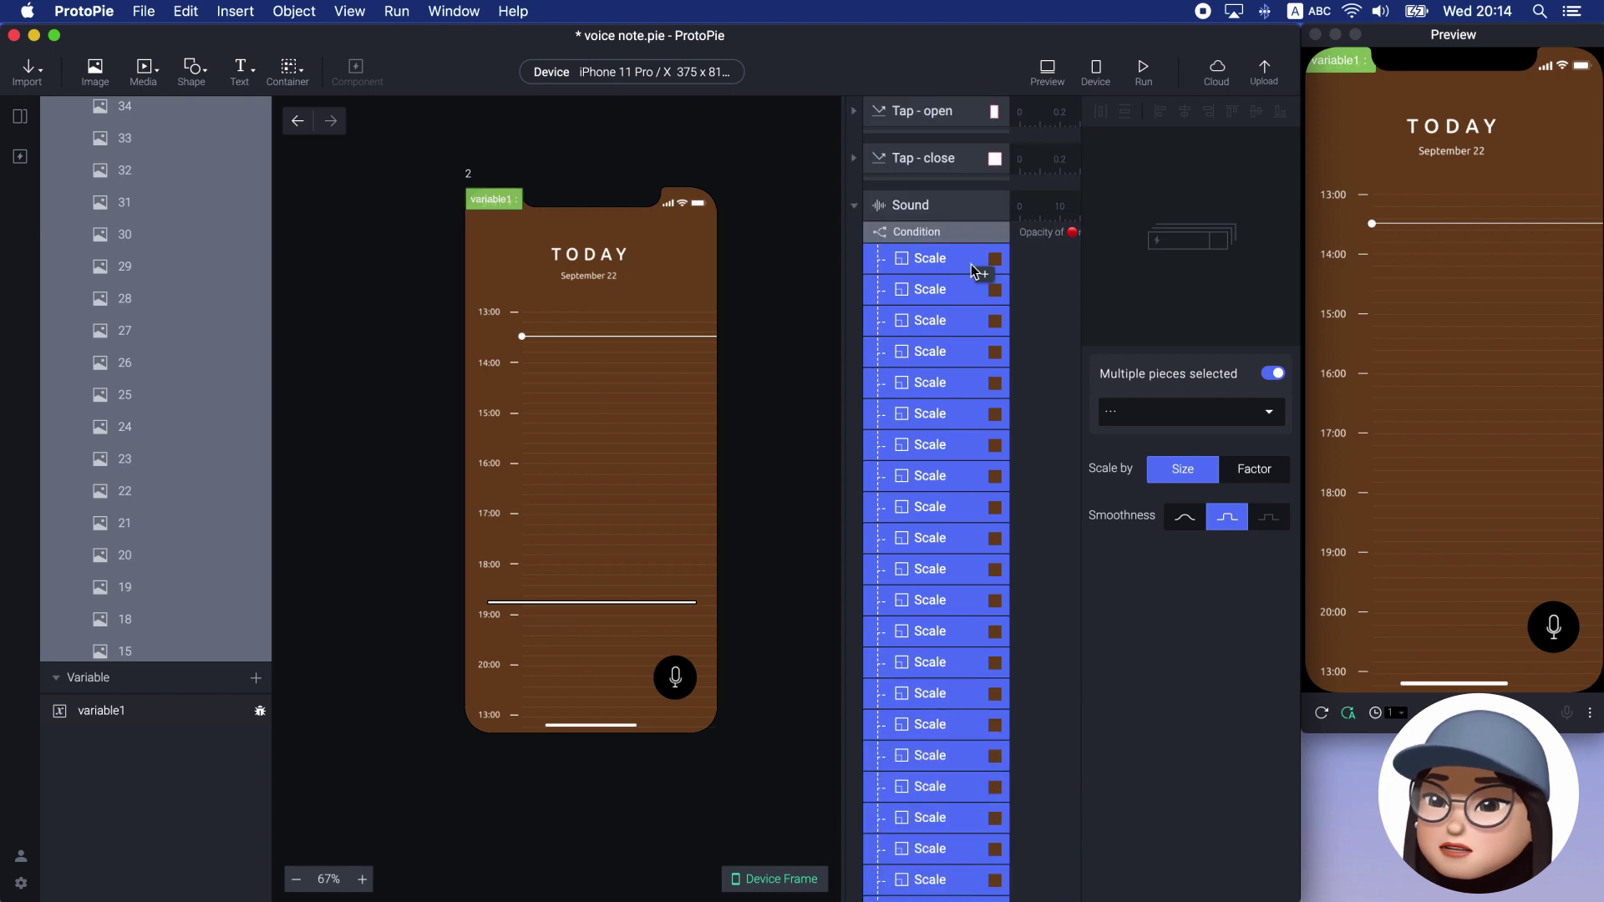
click(936, 231)
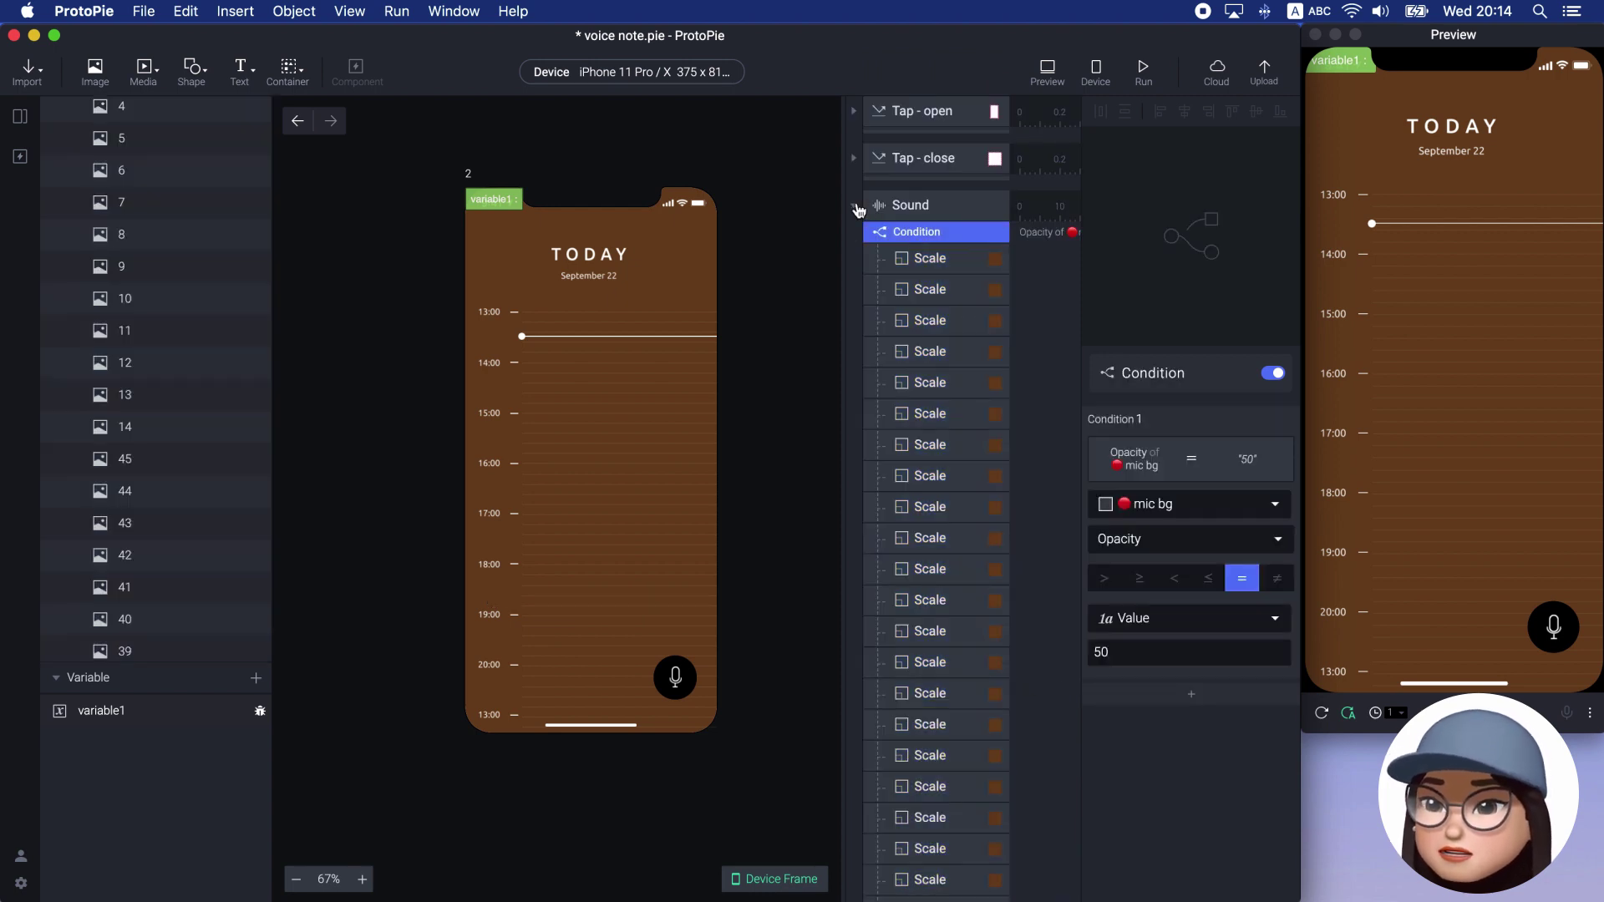
click(855, 206)
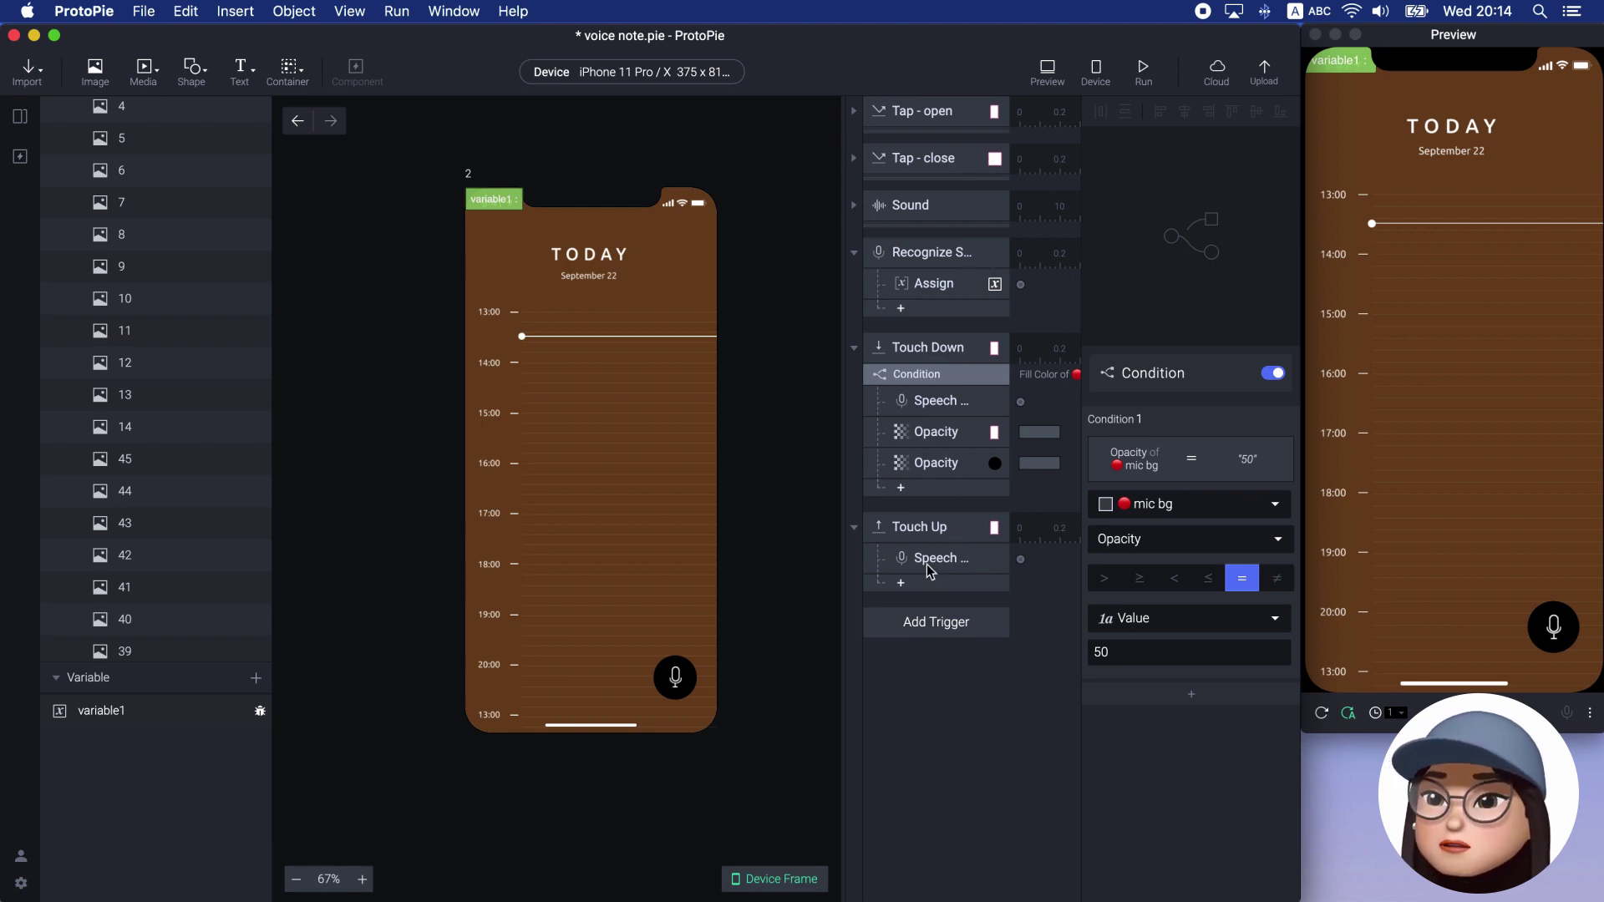
Copy both mic Opacity responses under the Touch Up trigger
click(934, 432)
shift+click(940, 468)
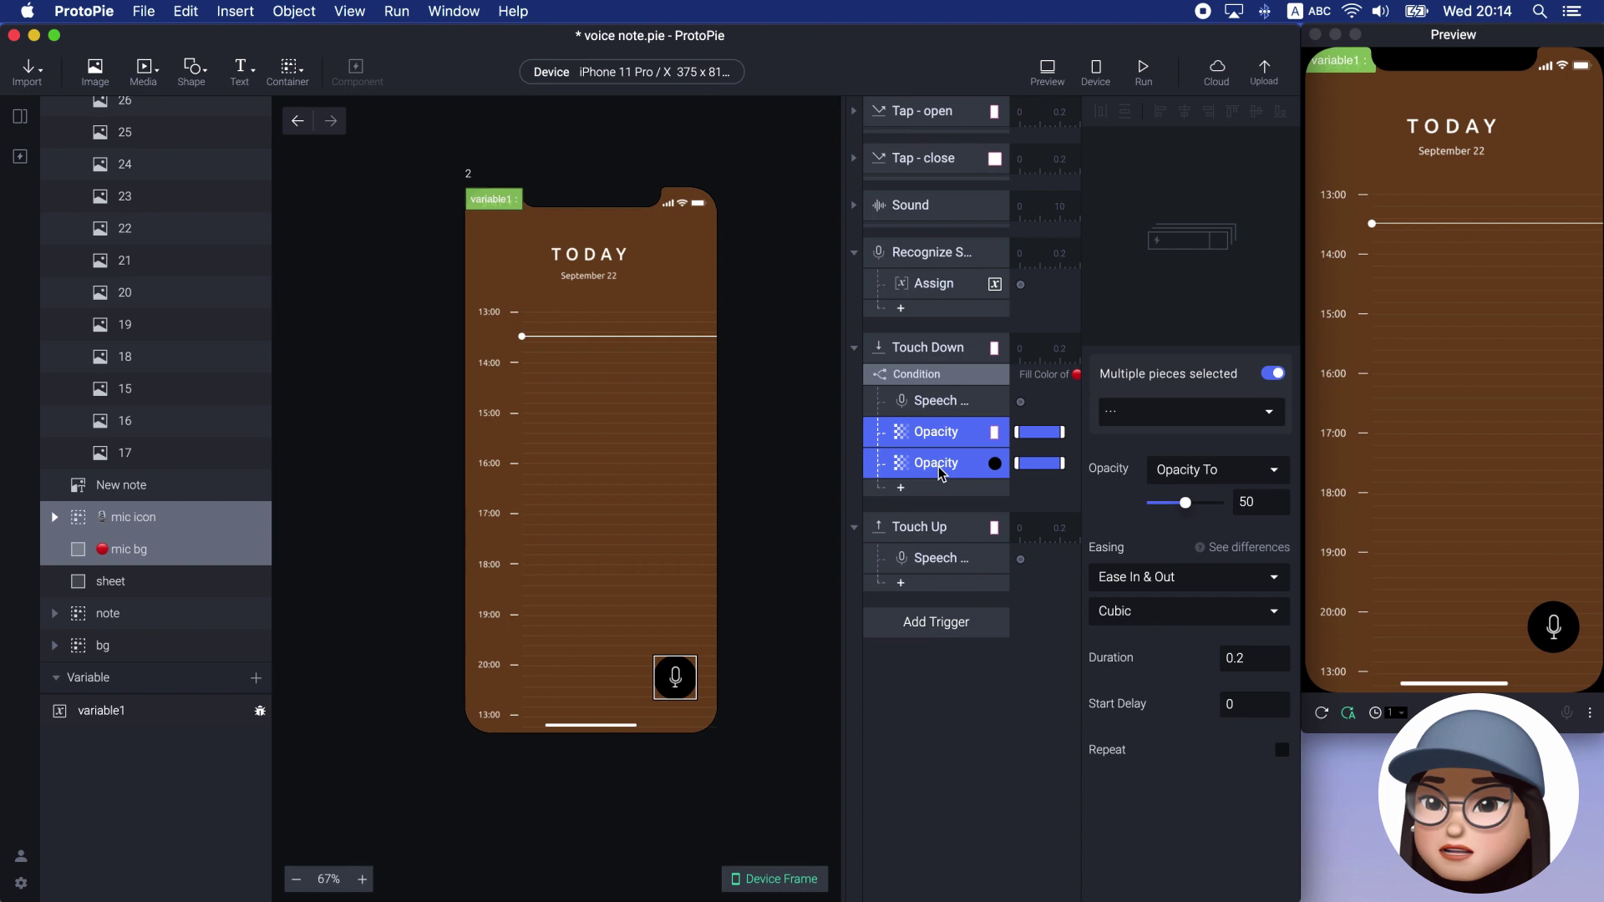
drag(940, 474, 937, 539)
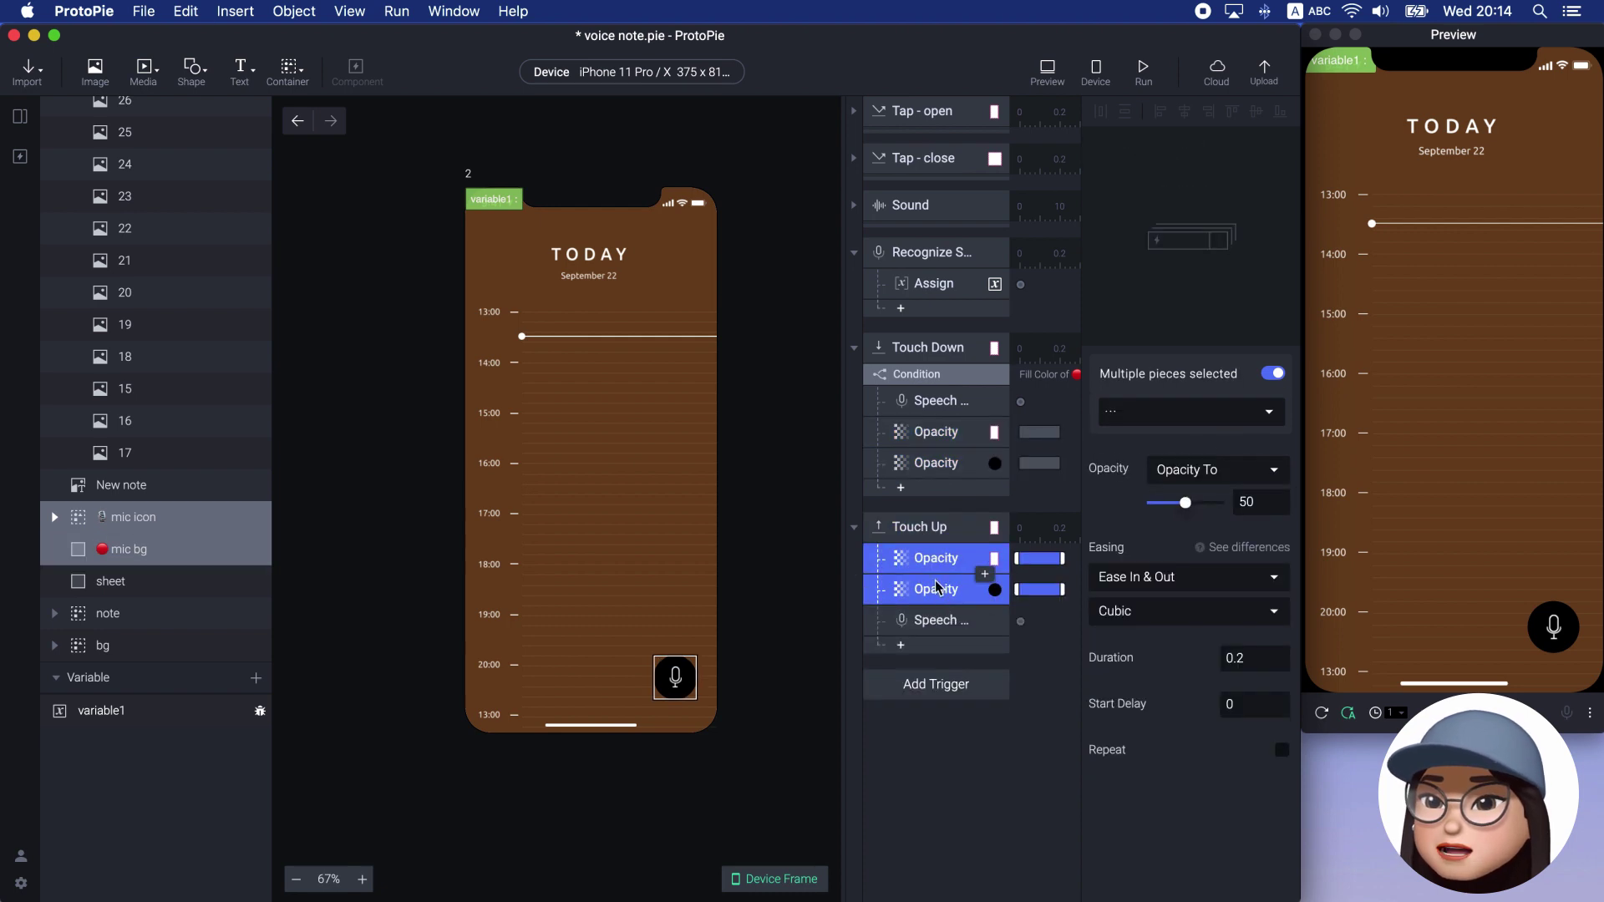
Raise the copied mic icon and mic bg Opacity responses from 50 to 100
click(928, 571)
shift+click(927, 588)
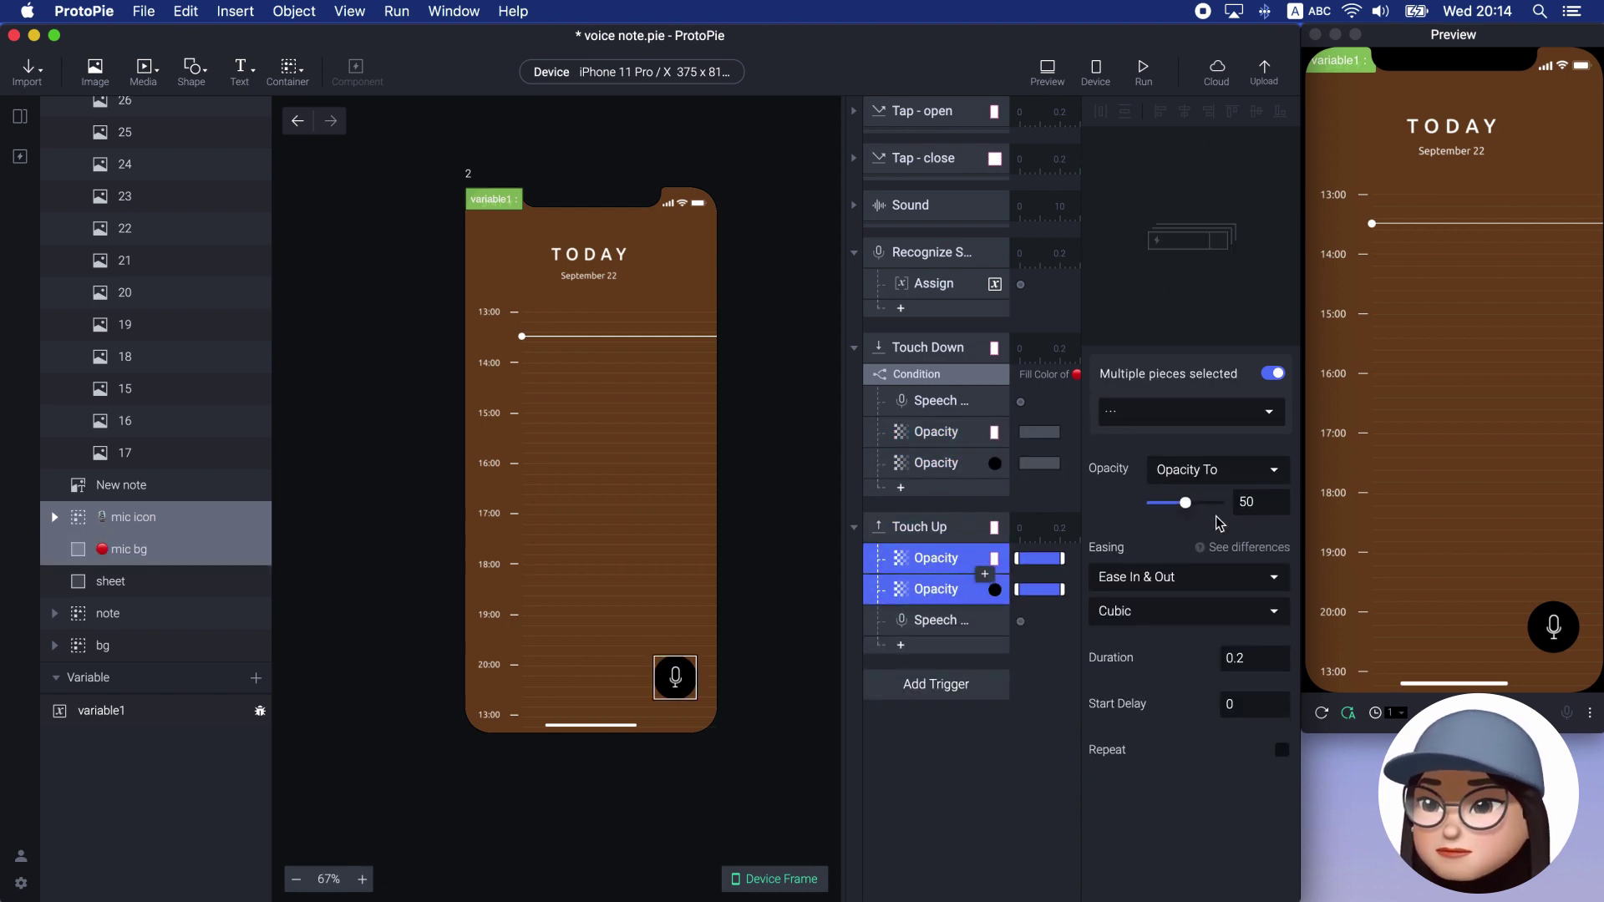
drag(1185, 502, 1218, 502)
click(1026, 719)
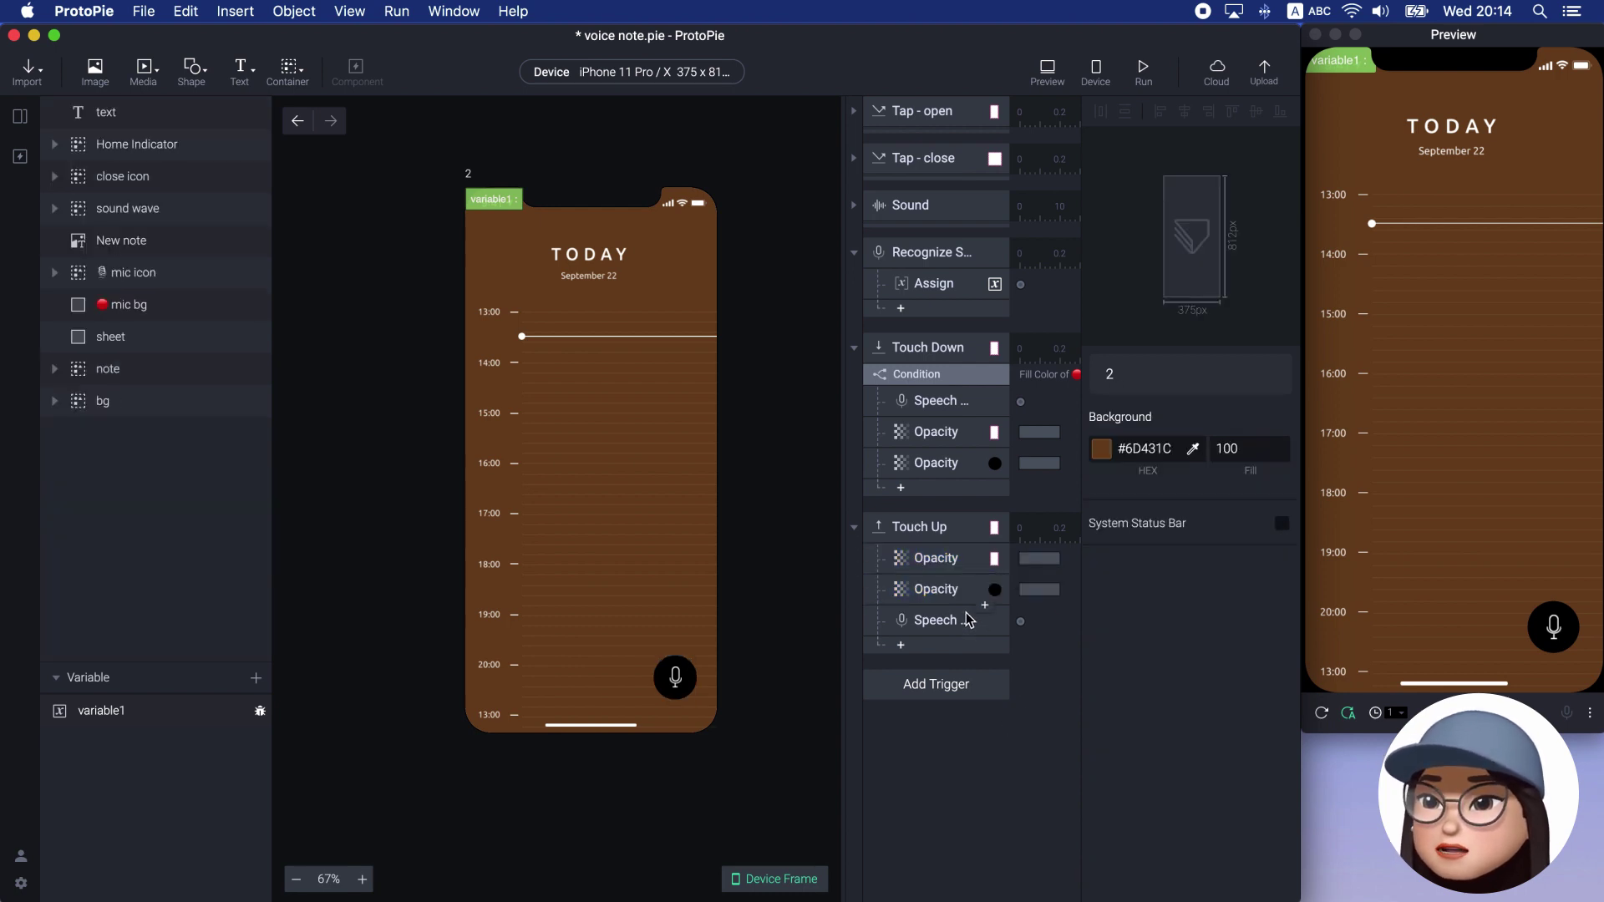
click(942, 686)
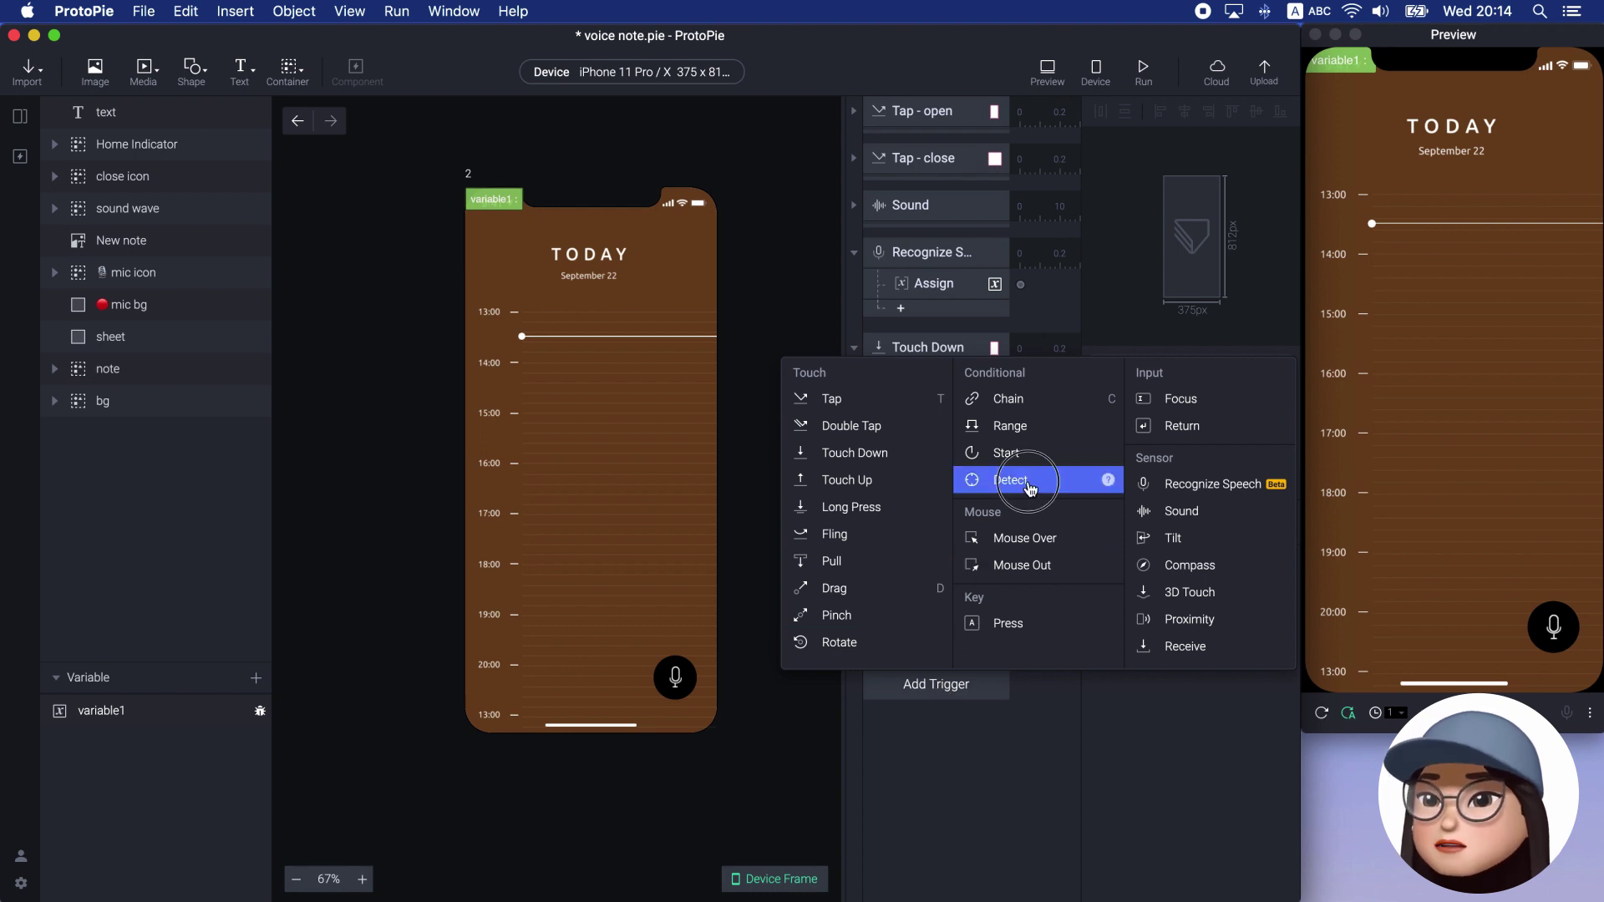
Add a Detect trigger that watches the mic bg layer's Opacity
click(1010, 479)
click(1141, 404)
text(mic)
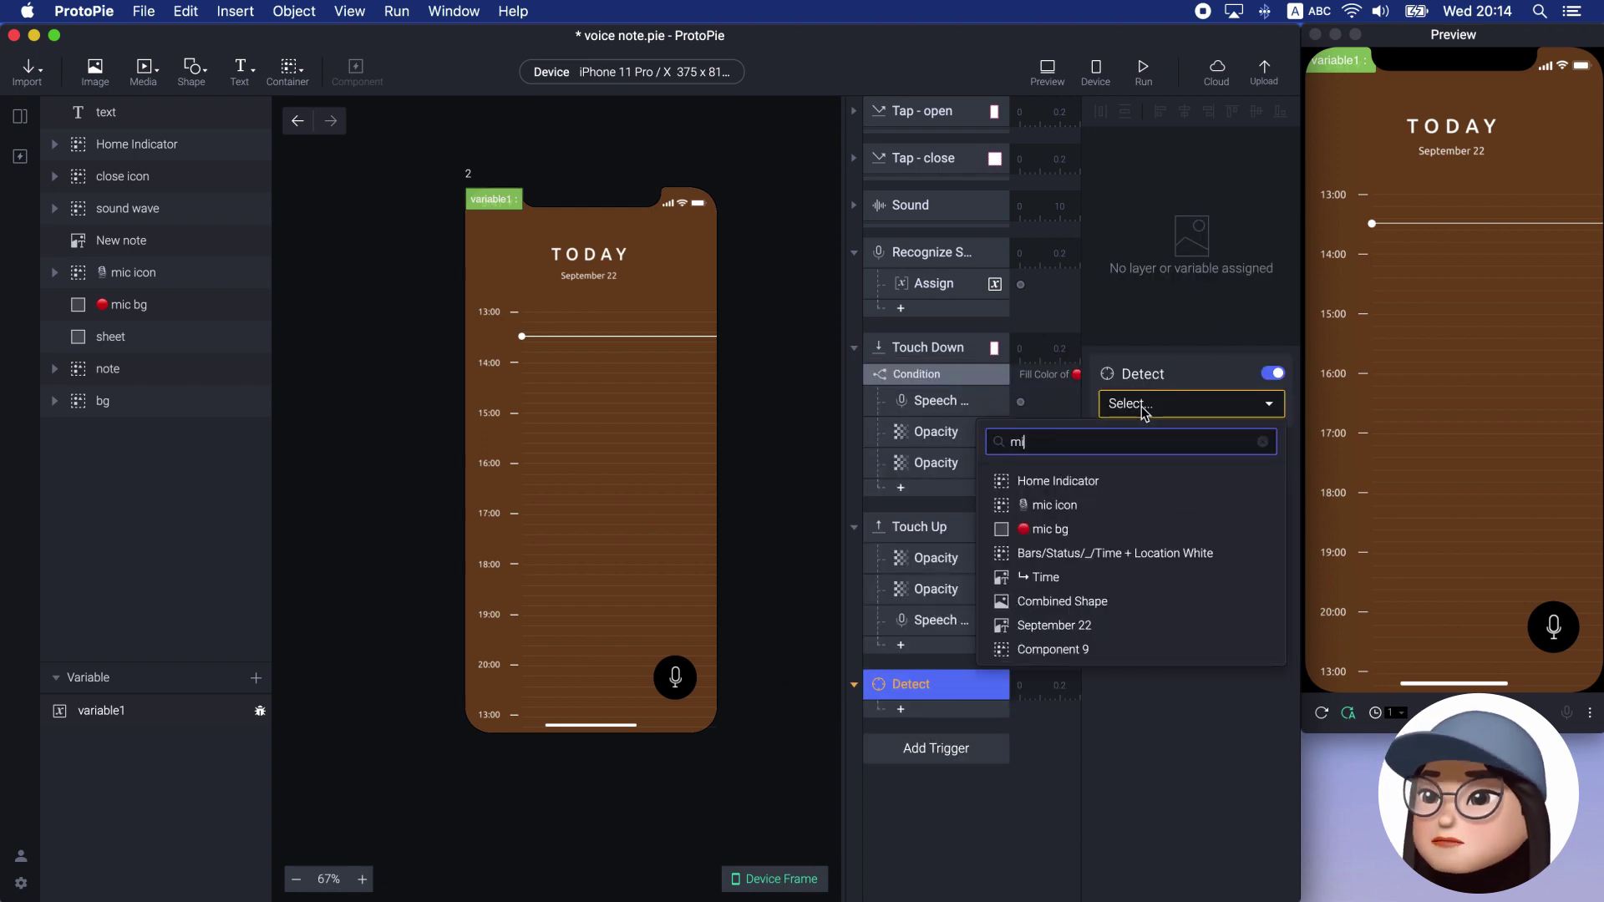
click(1048, 500)
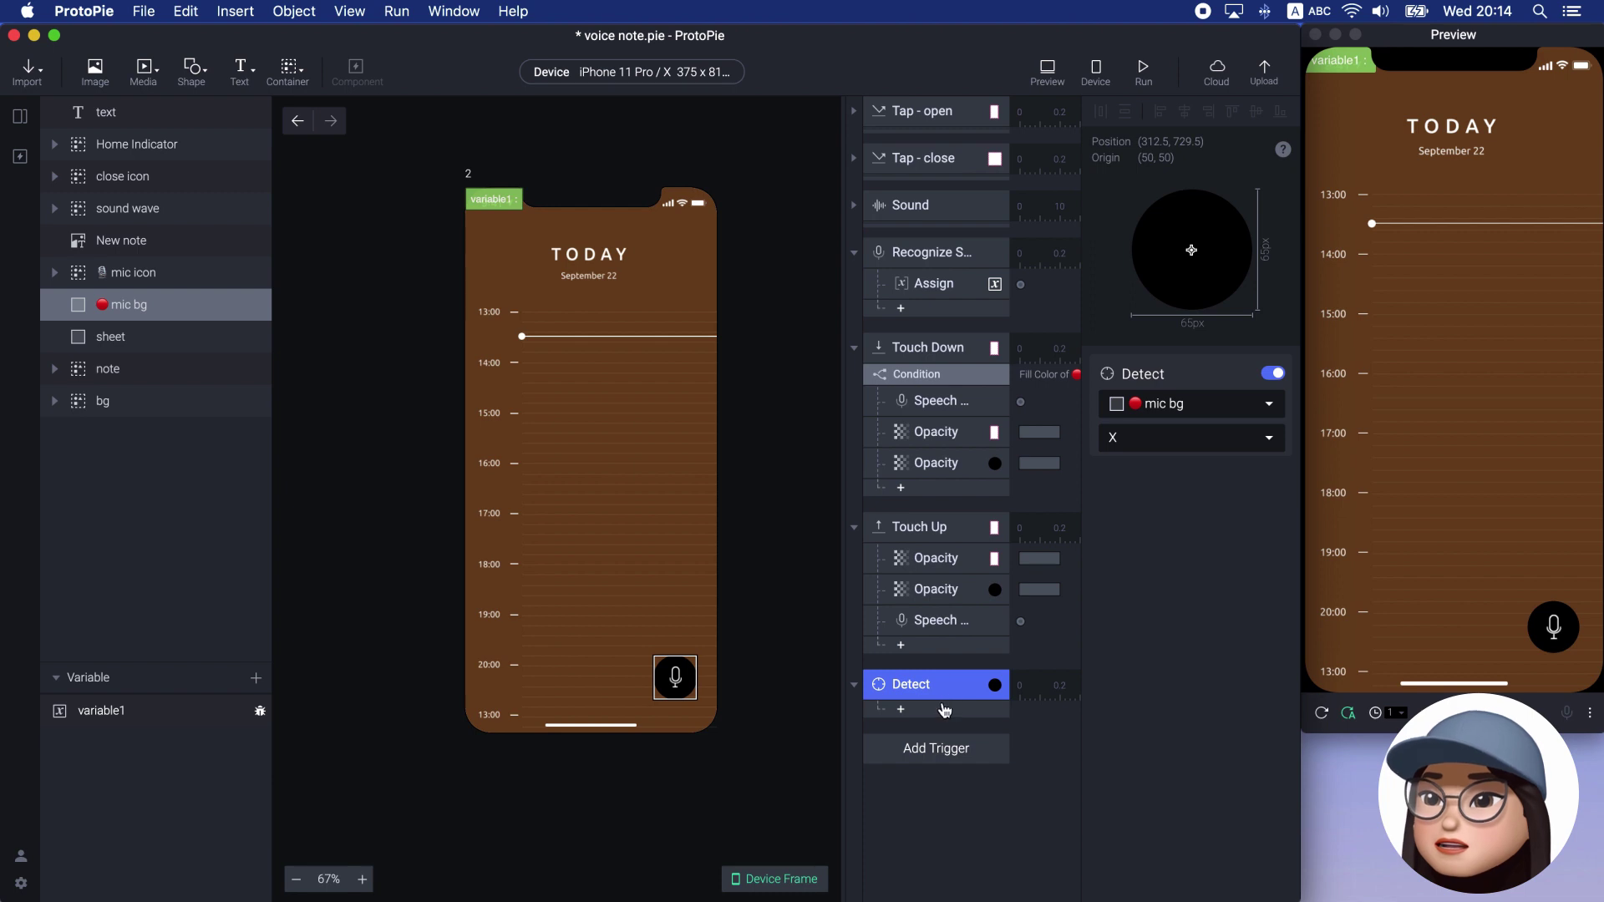
click(1157, 438)
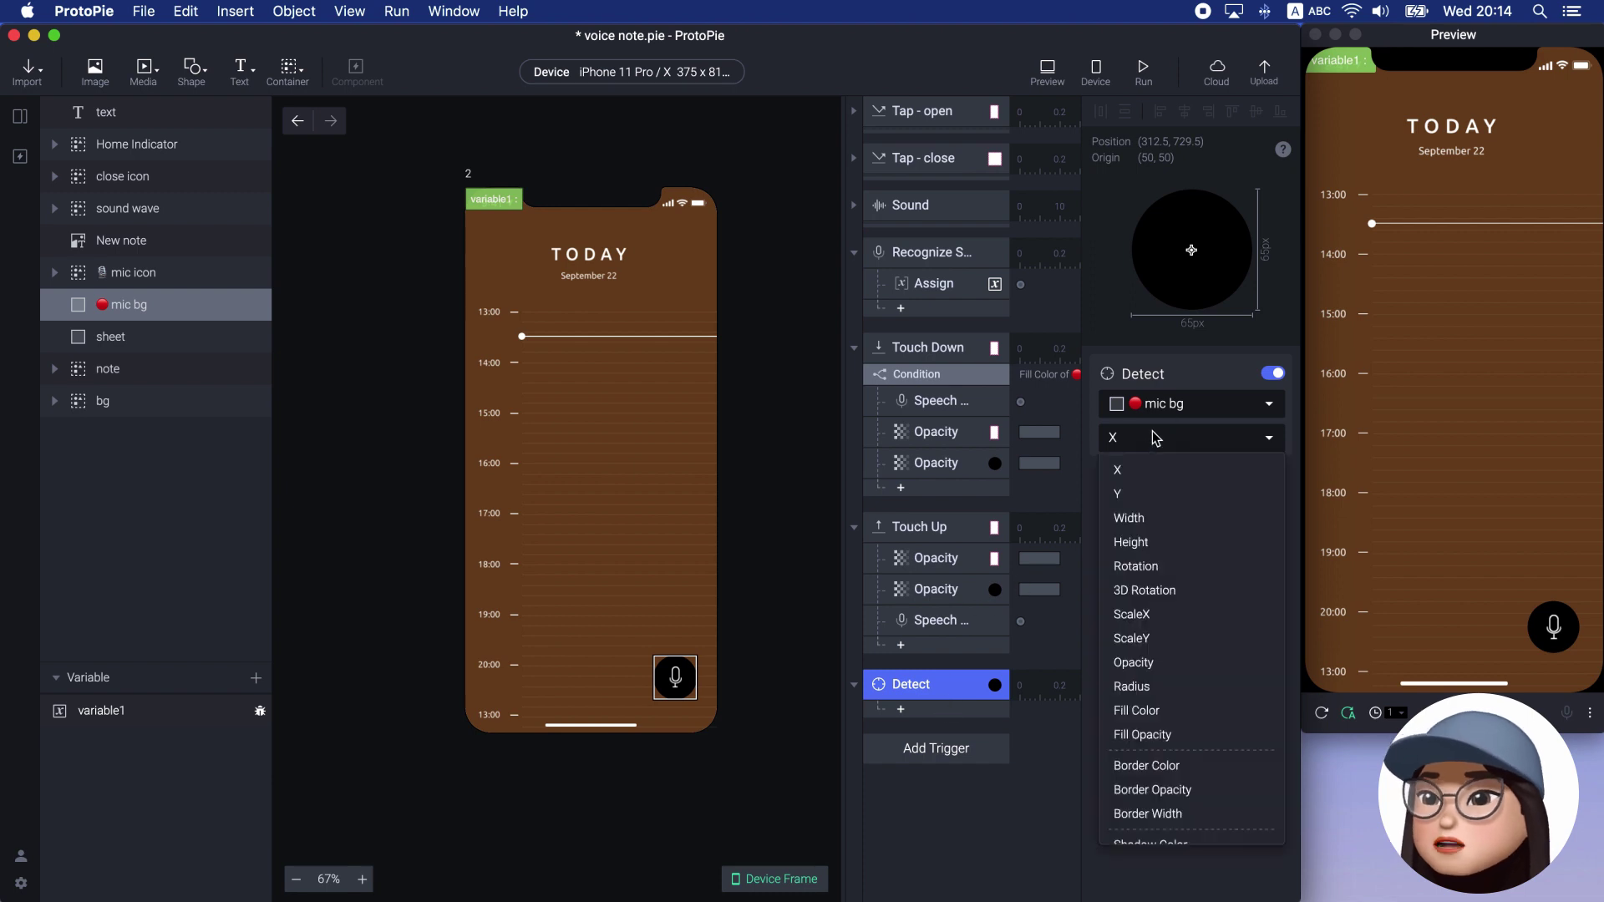
click(1133, 662)
Add a Condition under Detect that checks mic bg Opacity equals 100
click(934, 712)
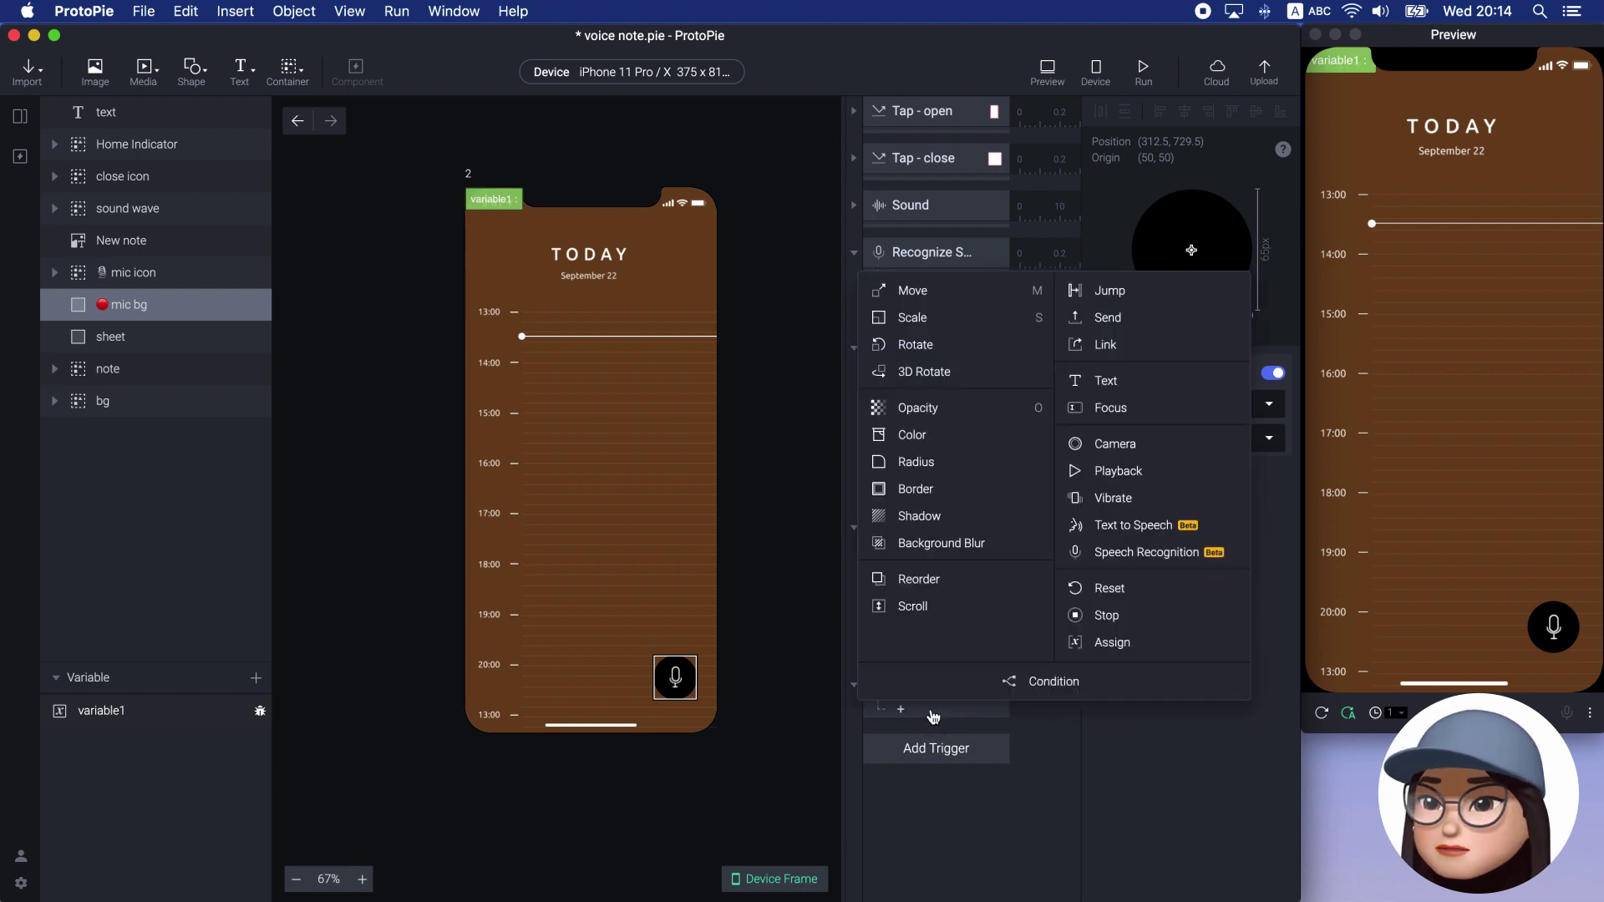
click(1003, 682)
click(1134, 539)
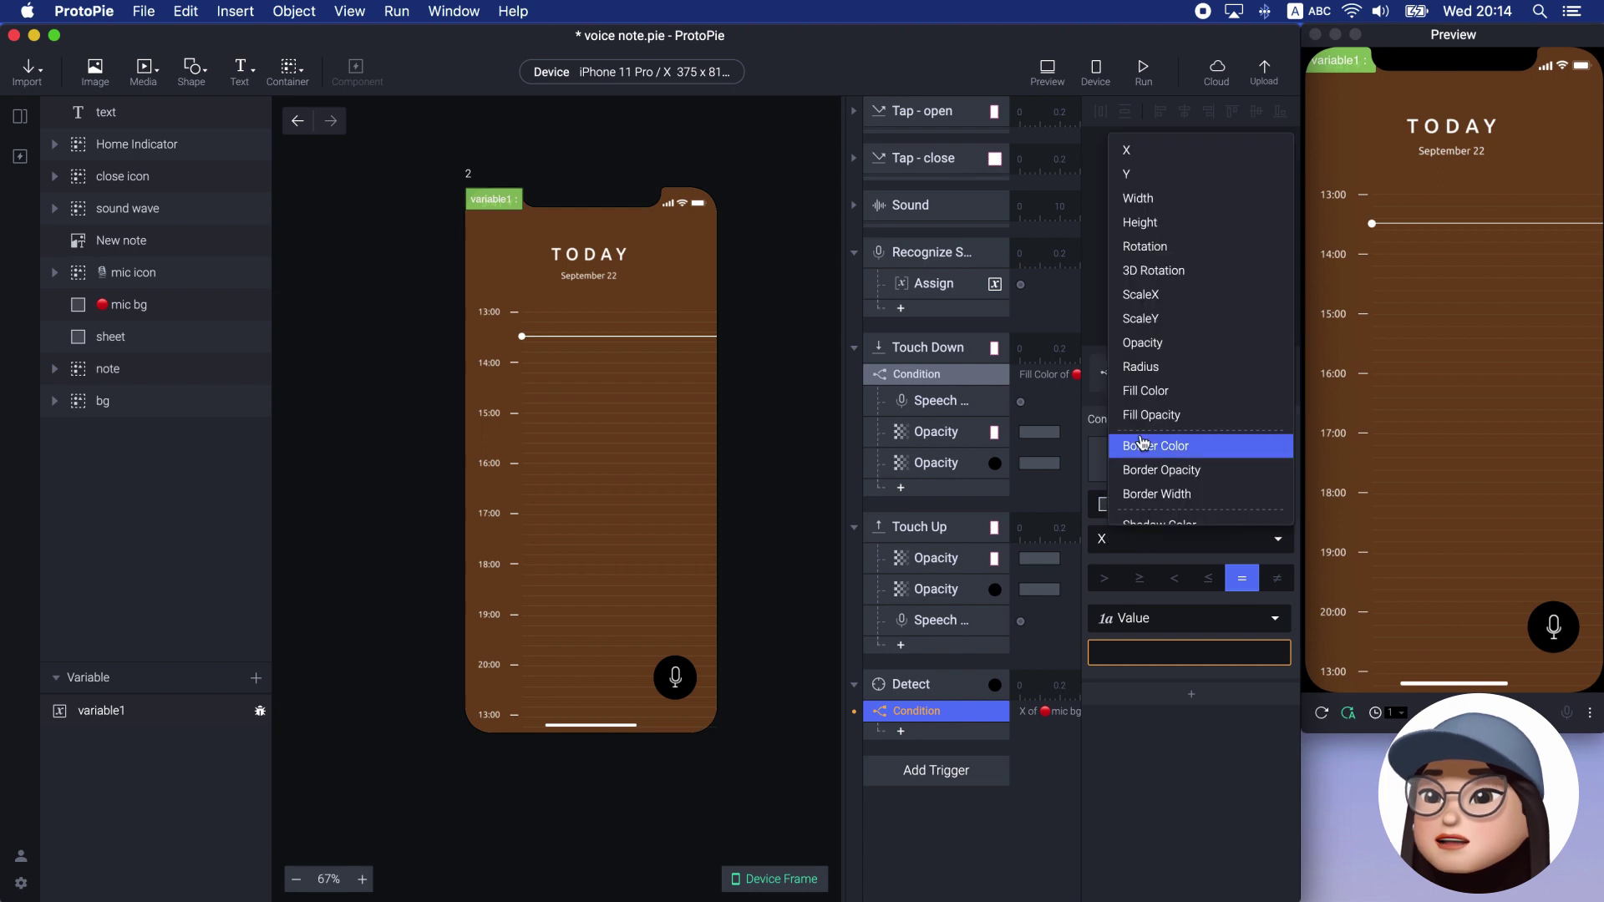
click(1143, 343)
click(1141, 651)
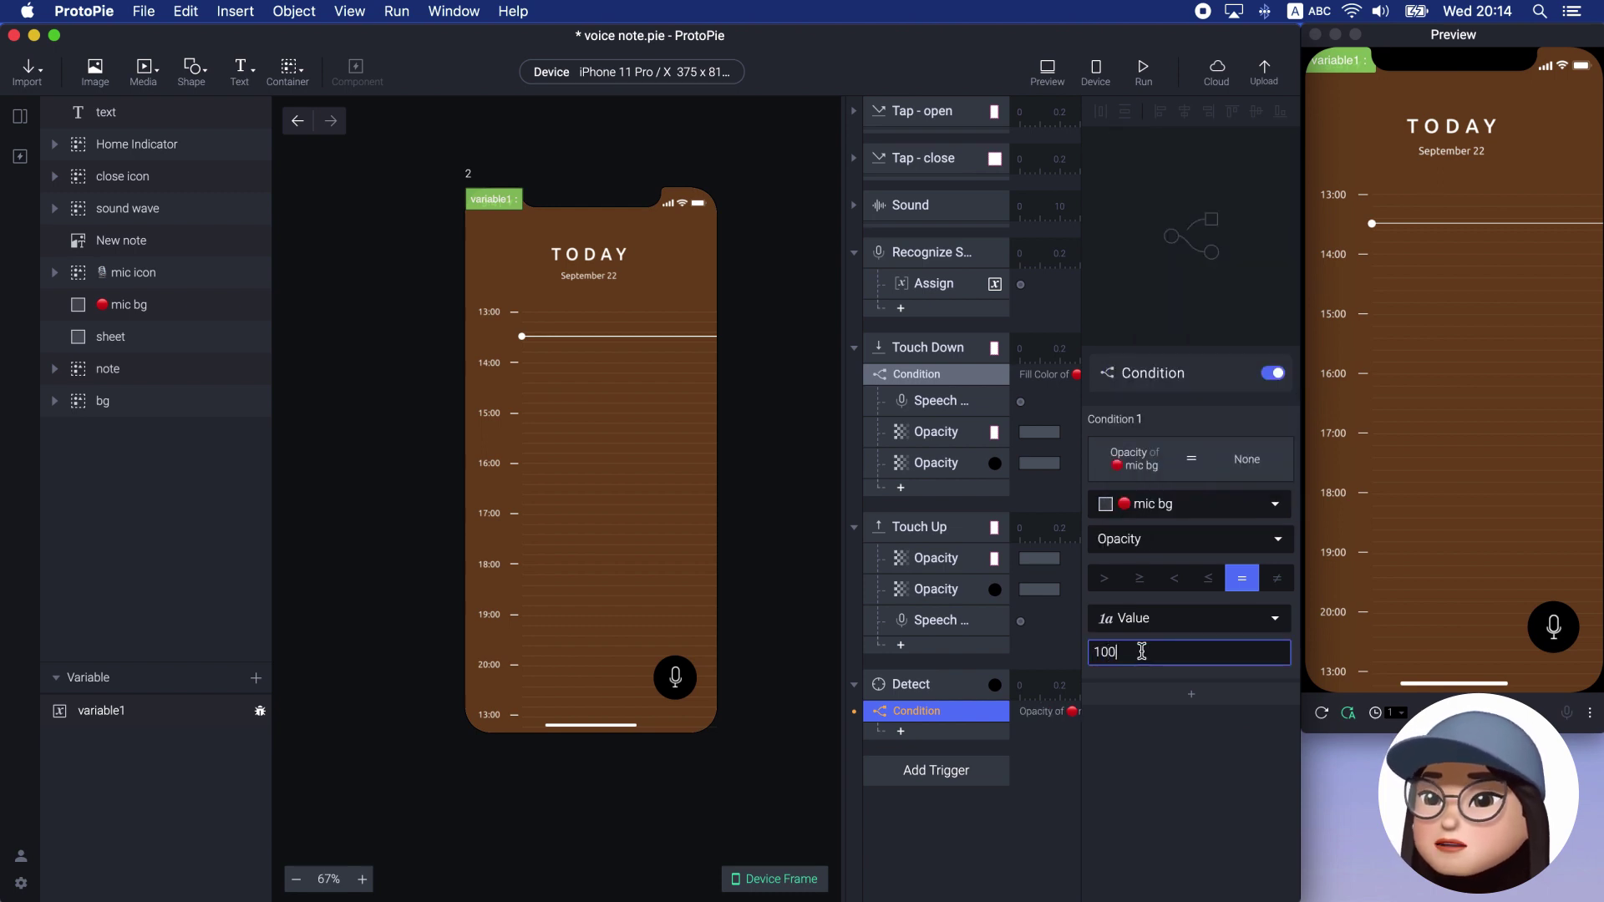
key(Return)
click(965, 820)
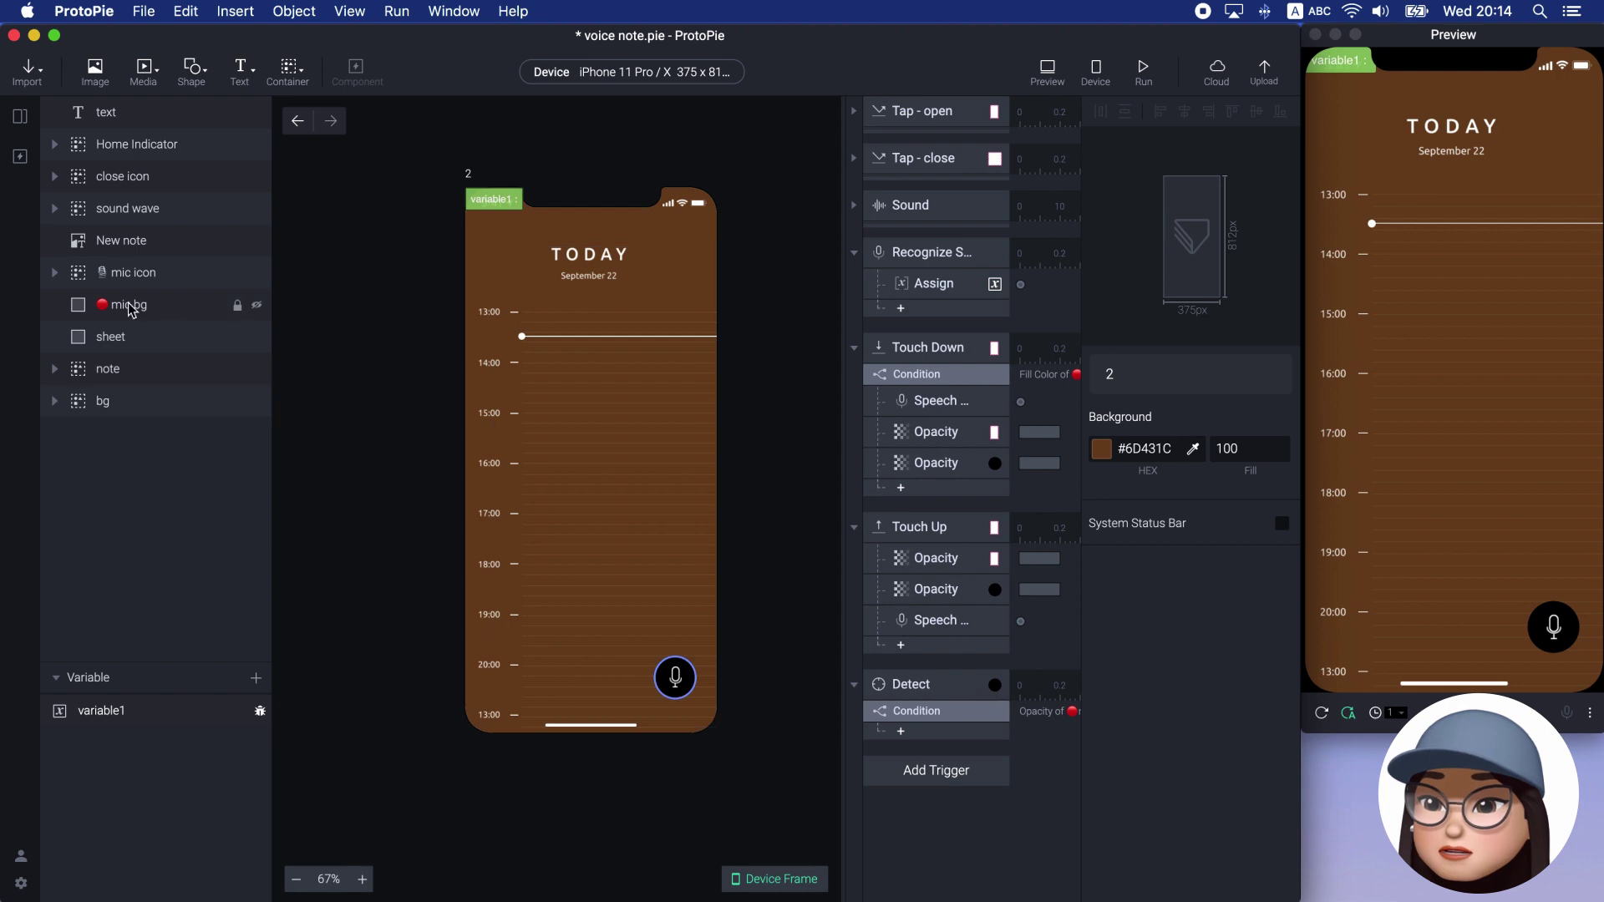
click(20, 116)
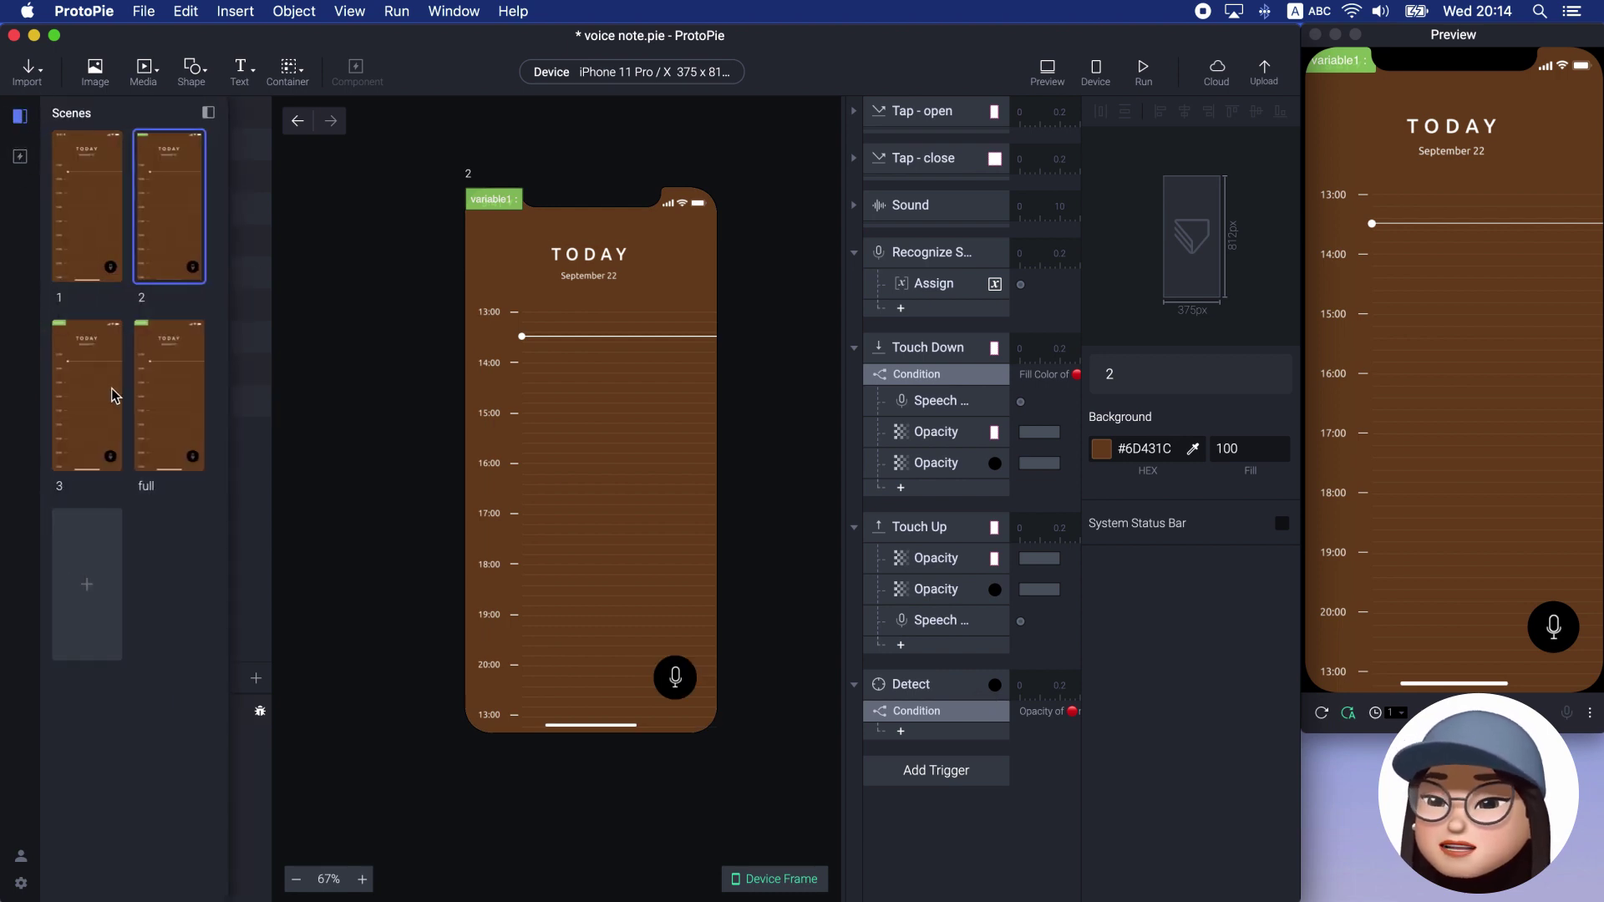
Open scene 3 and review its Detect condition's Reset responses for each sound-wave bar
click(115, 395)
double_click(115, 395)
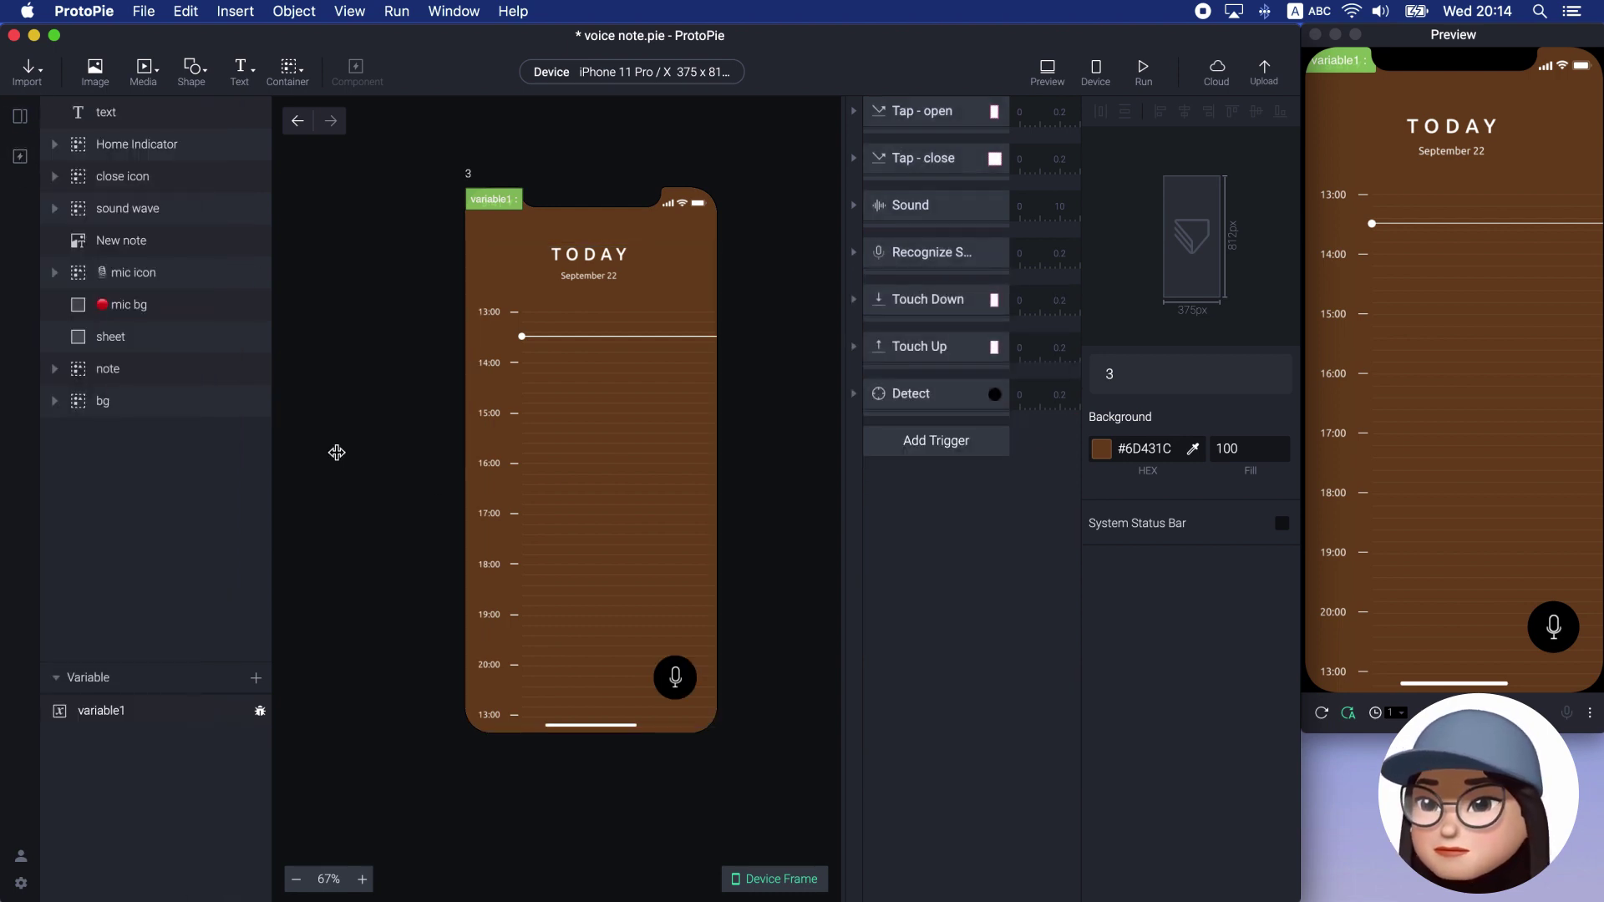
click(852, 397)
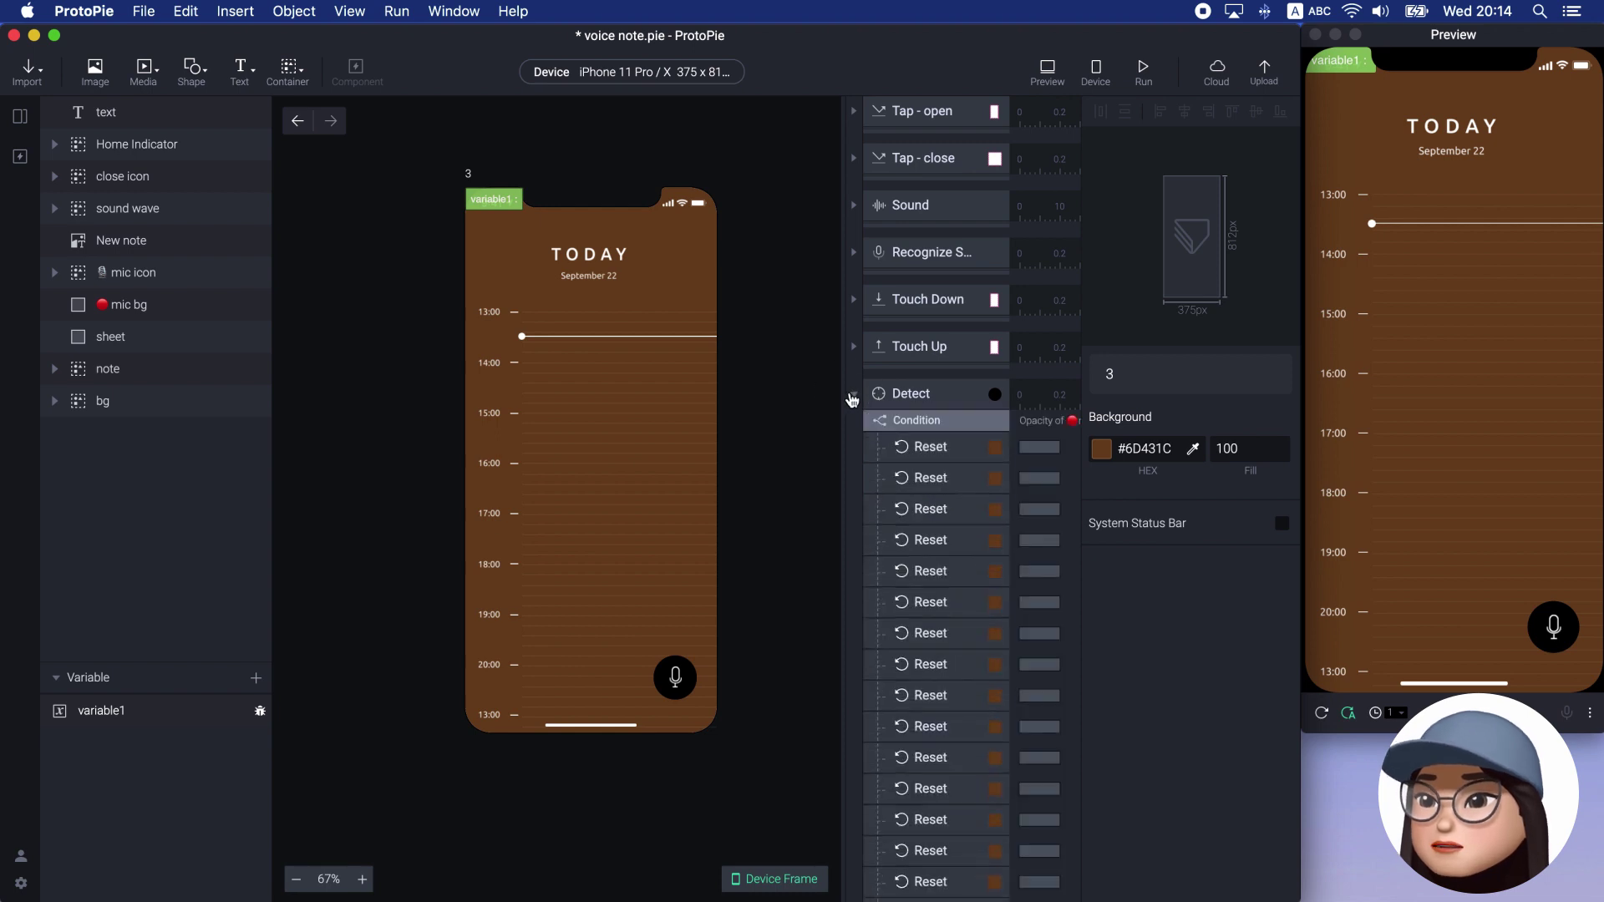
click(906, 422)
click(912, 449)
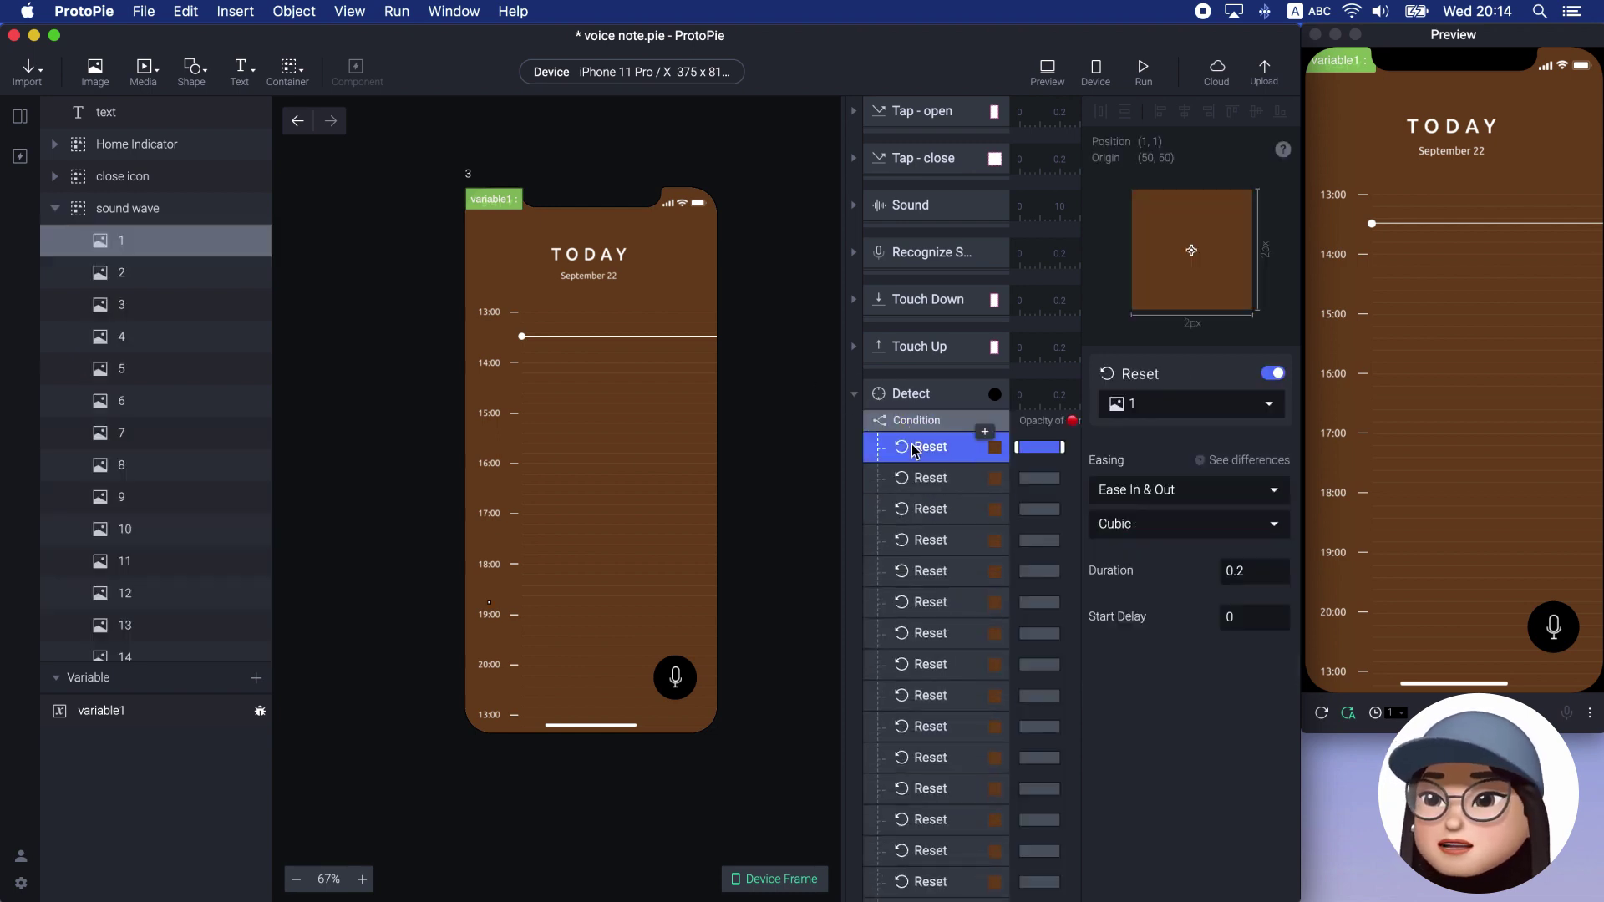
click(914, 475)
click(924, 508)
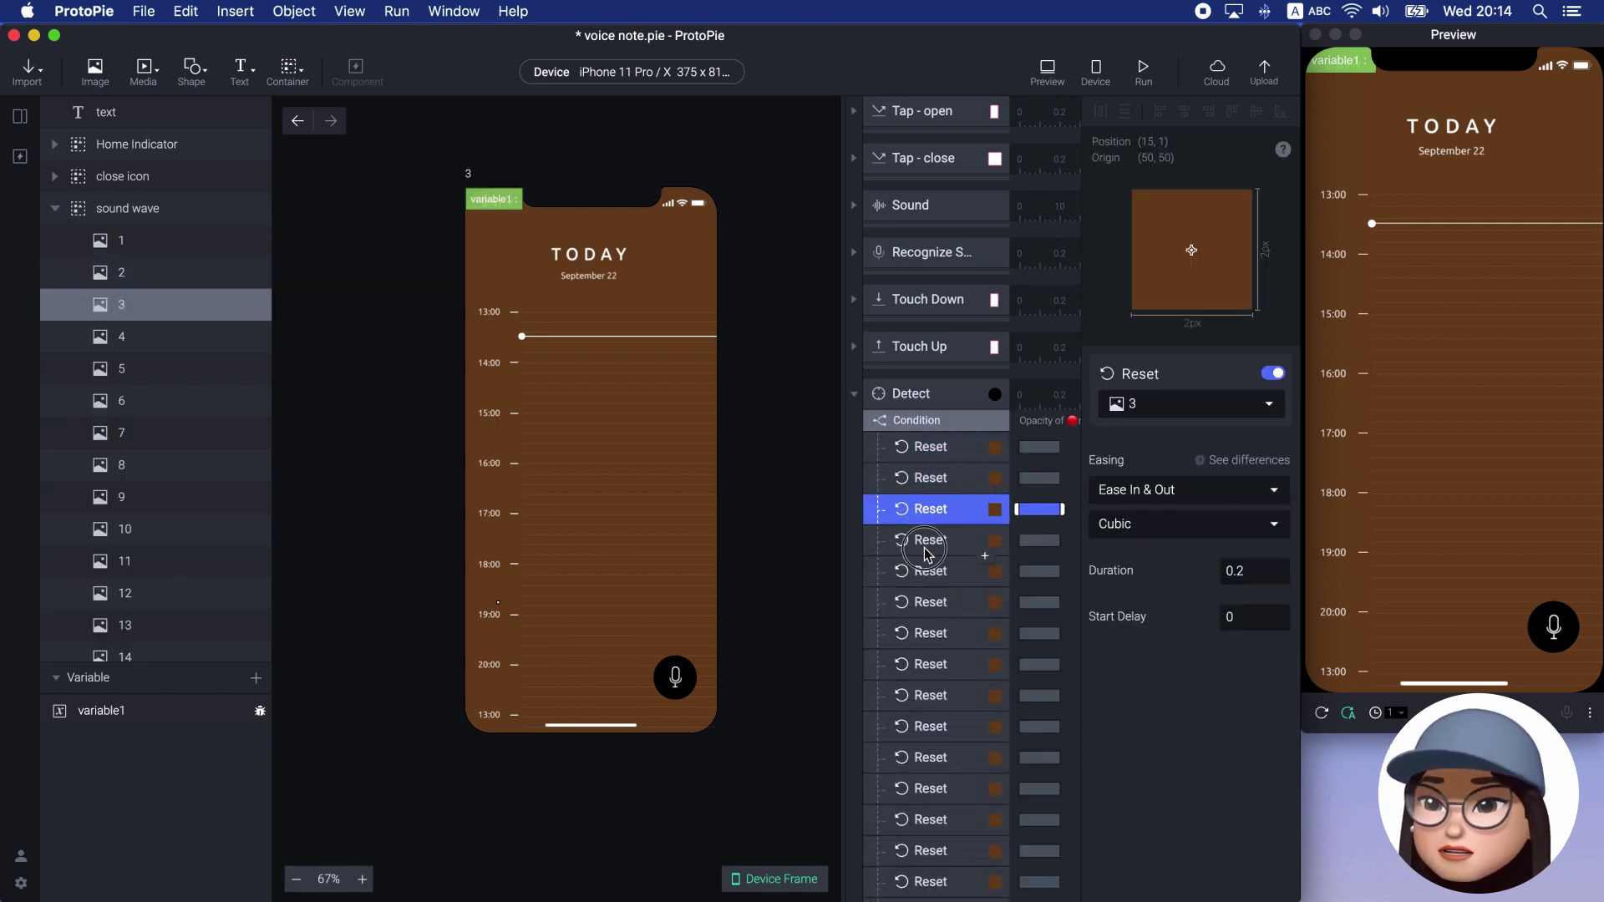
click(924, 540)
click(924, 571)
click(854, 394)
click(854, 394)
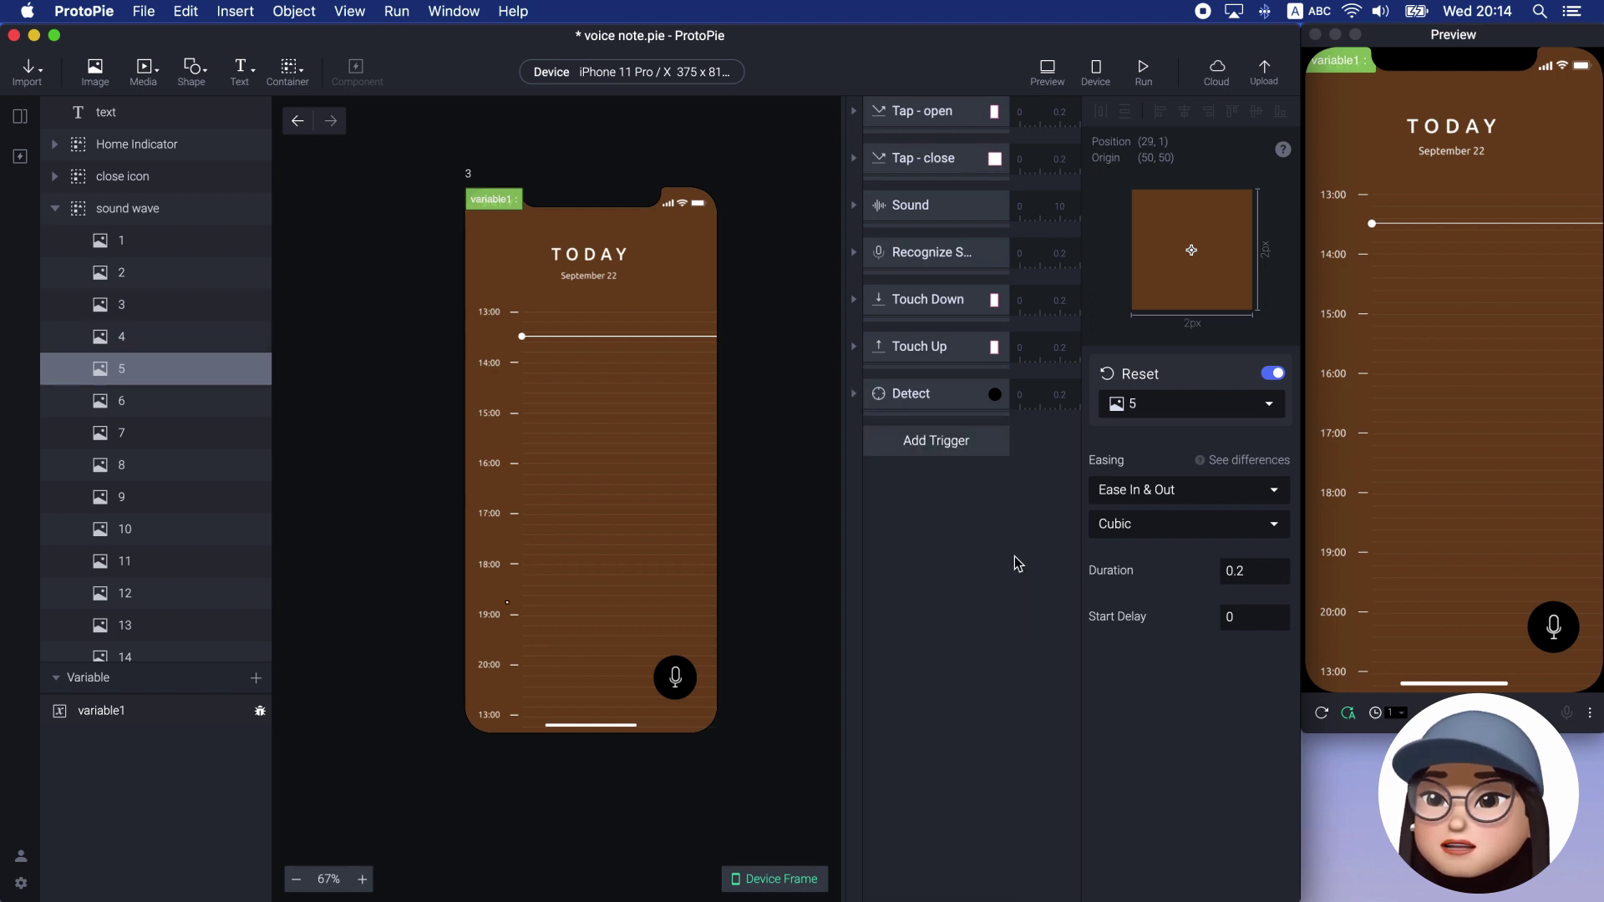
click(1012, 555)
In the preview, open the NEW NOTE sheet via the mic, close it with X, then reopen it
click(1542, 646)
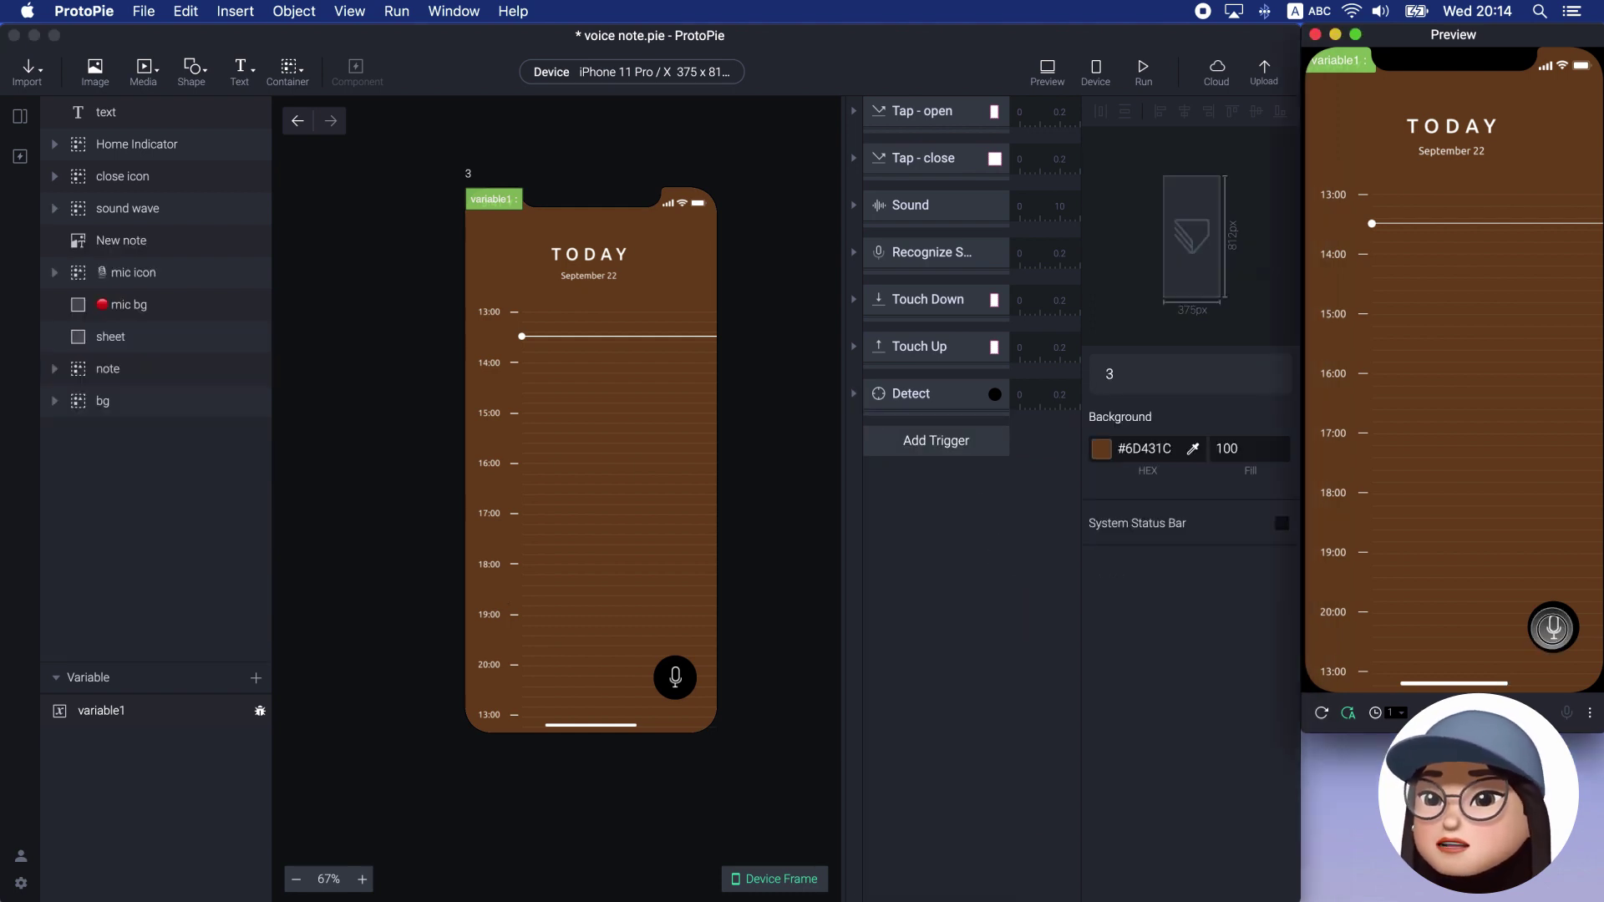
click(1582, 410)
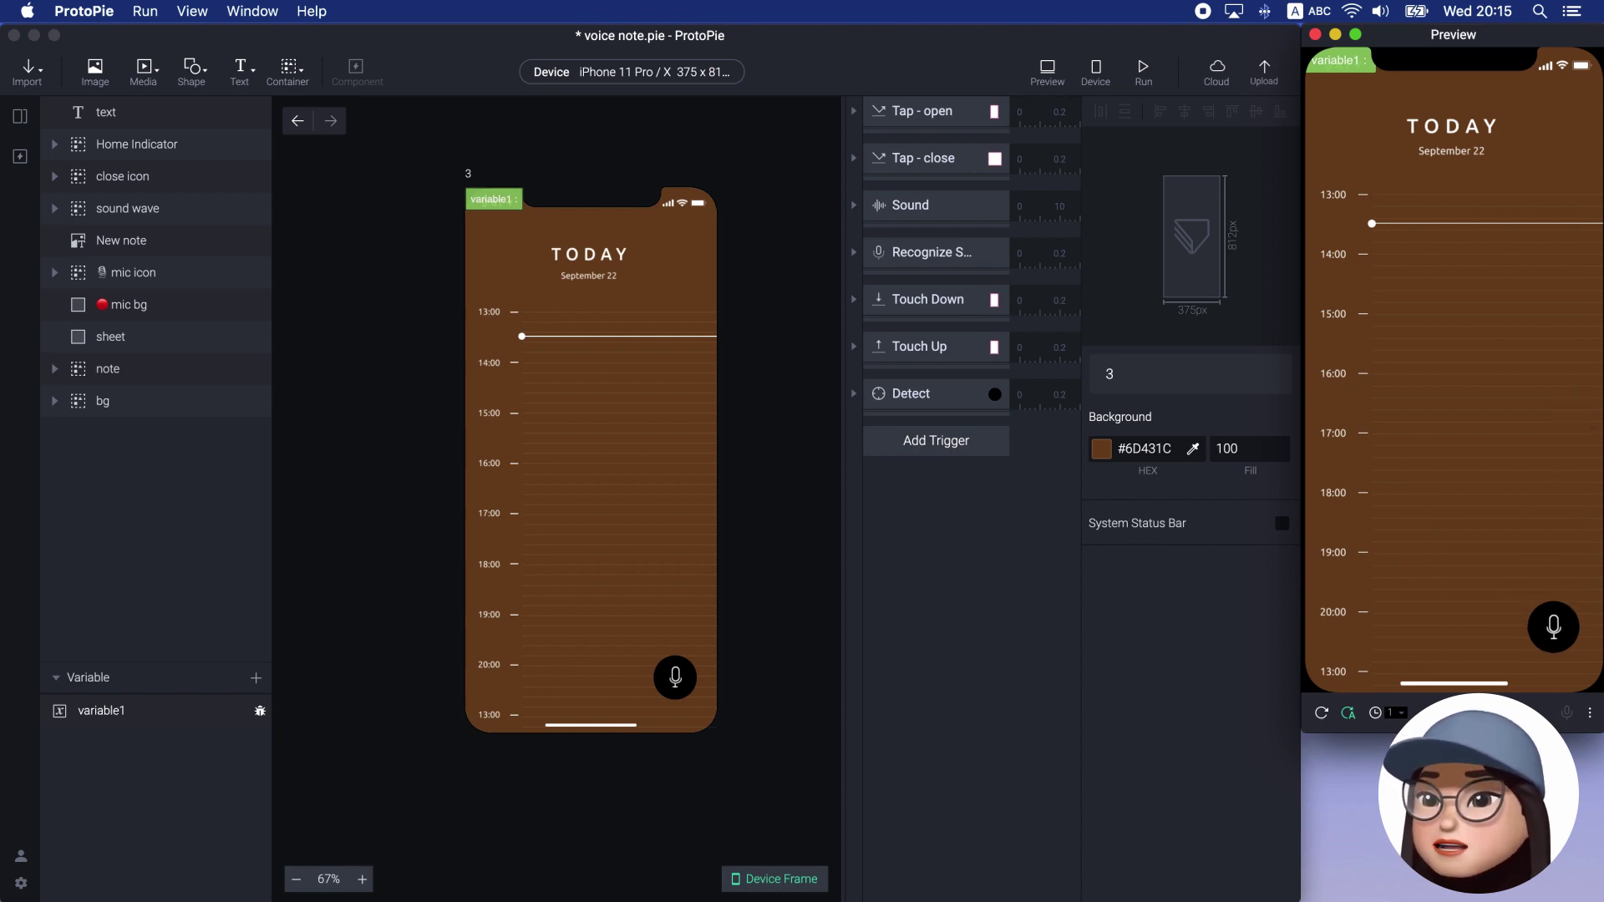
click(1443, 626)
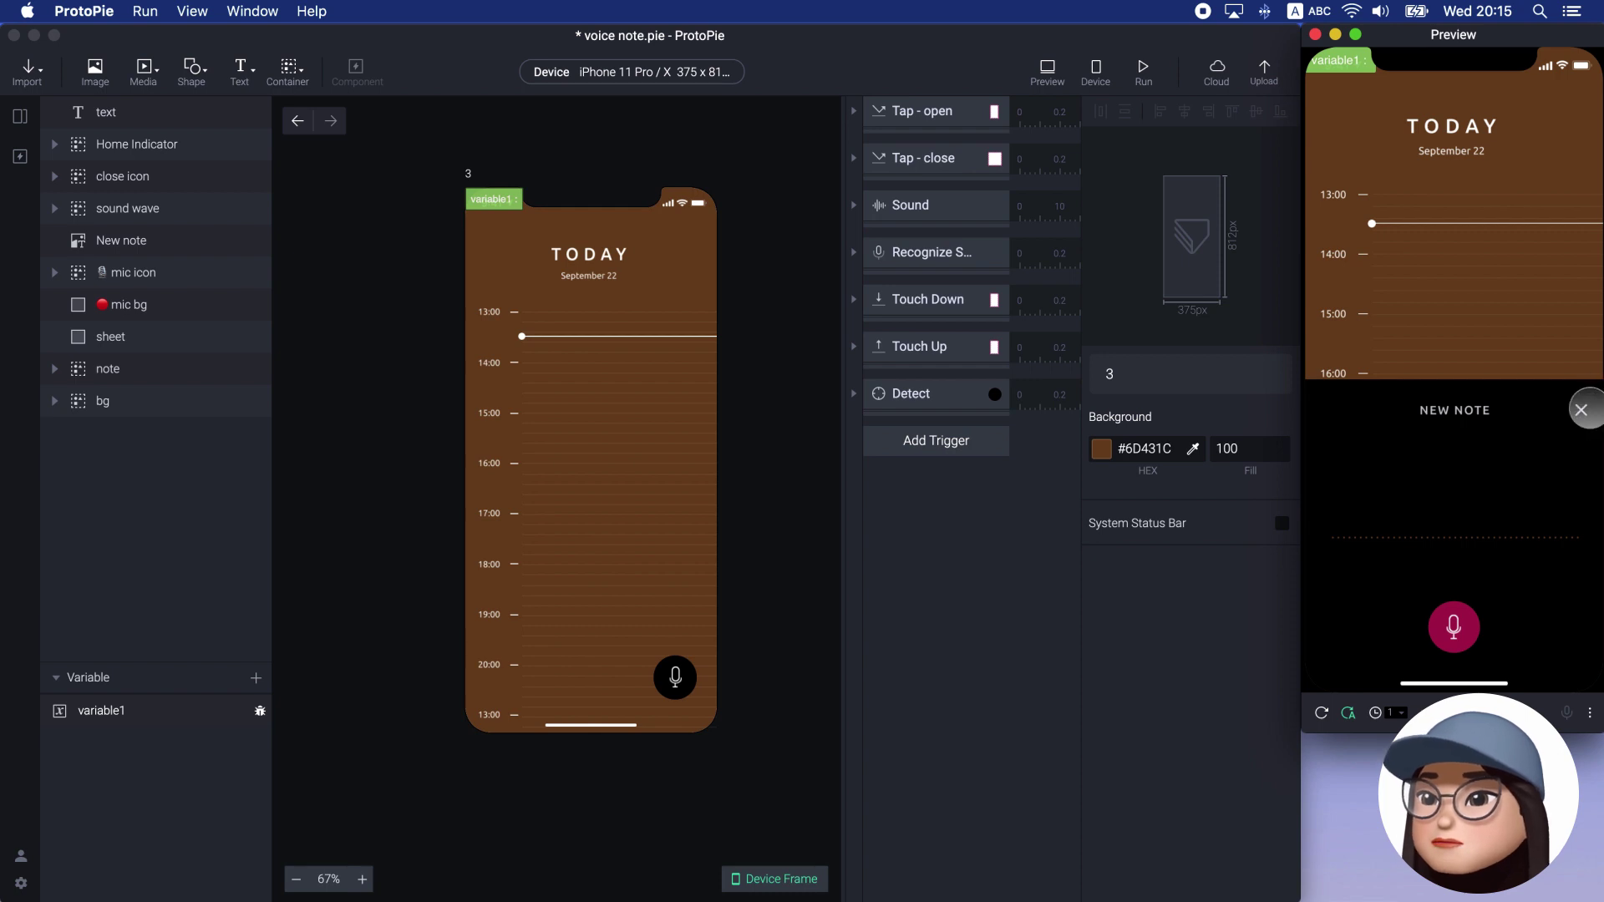
click(894, 519)
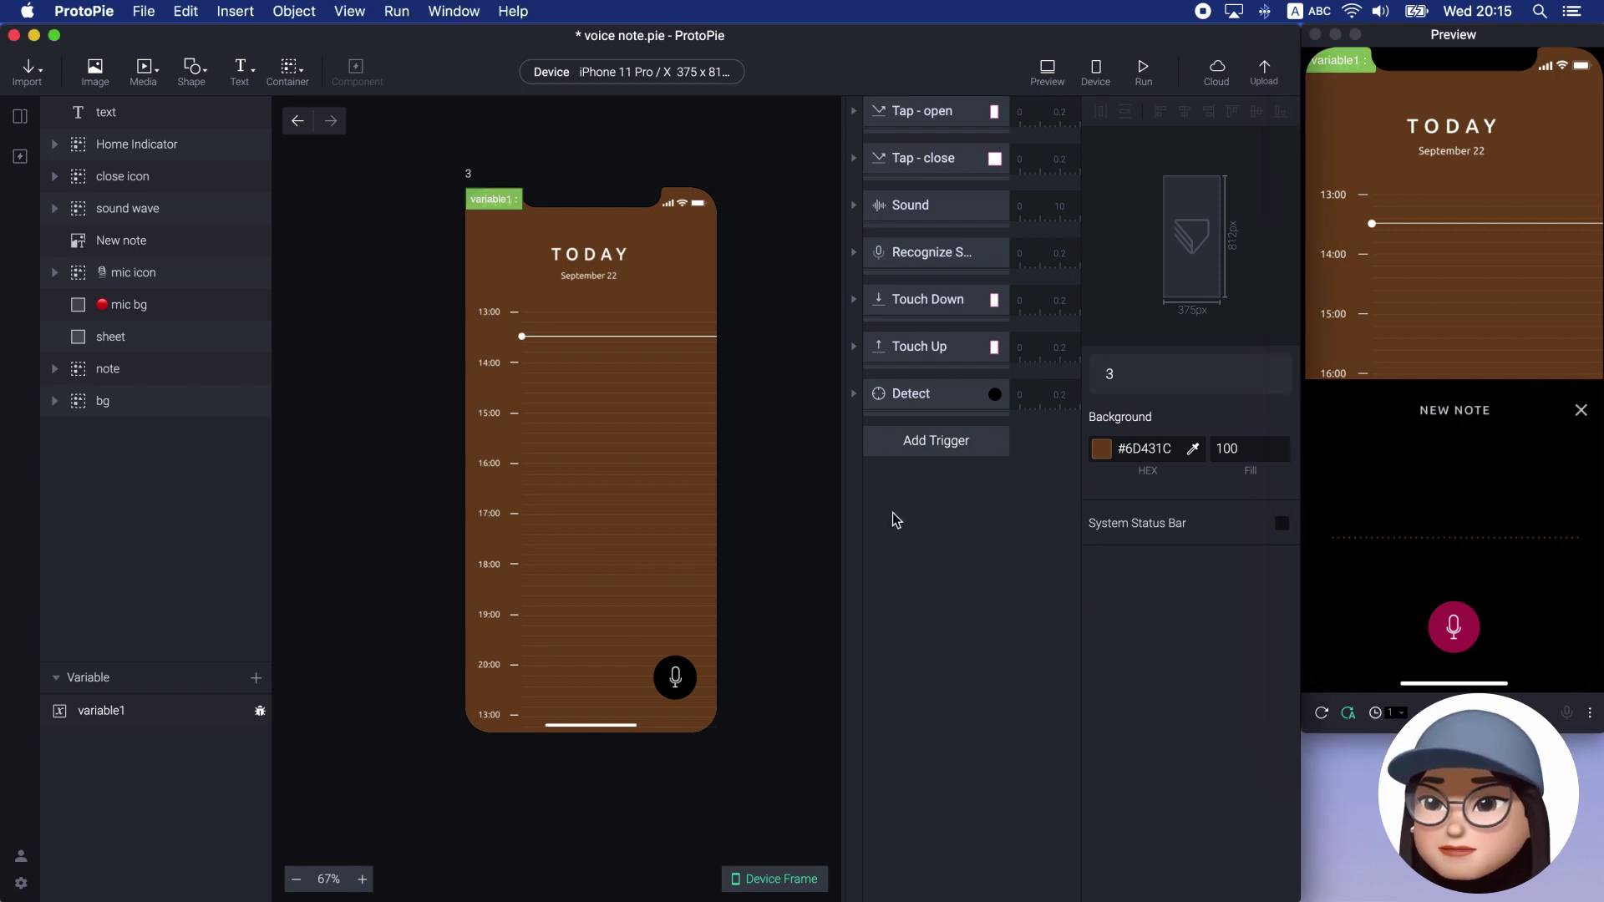
click(919, 449)
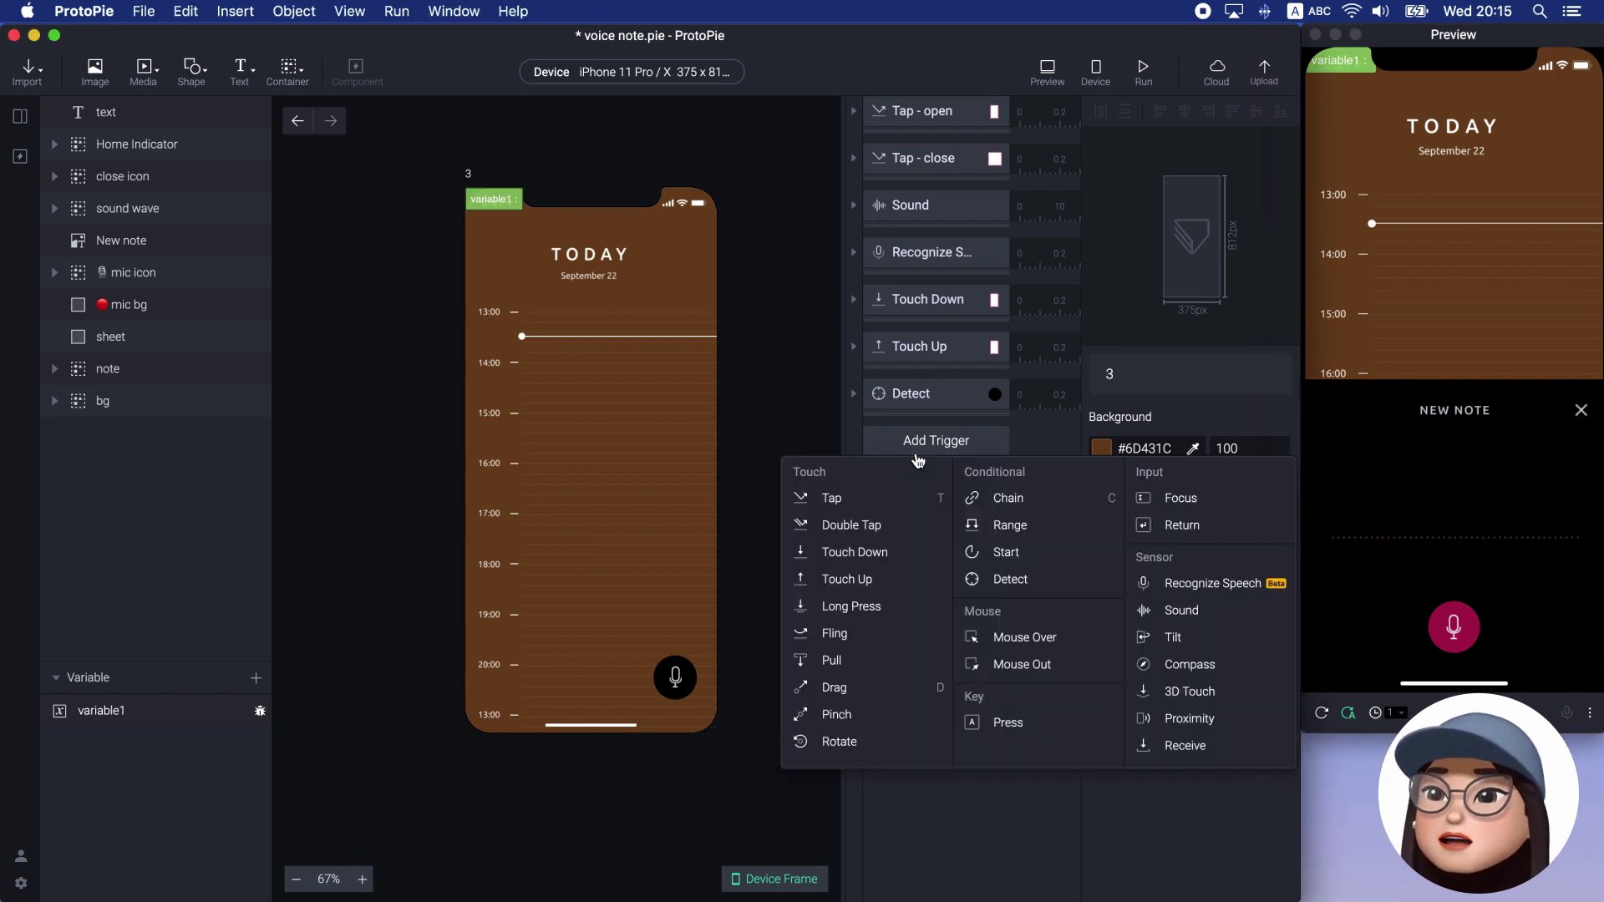
Add a second Detect trigger that watches variable1
click(1009, 581)
click(1142, 424)
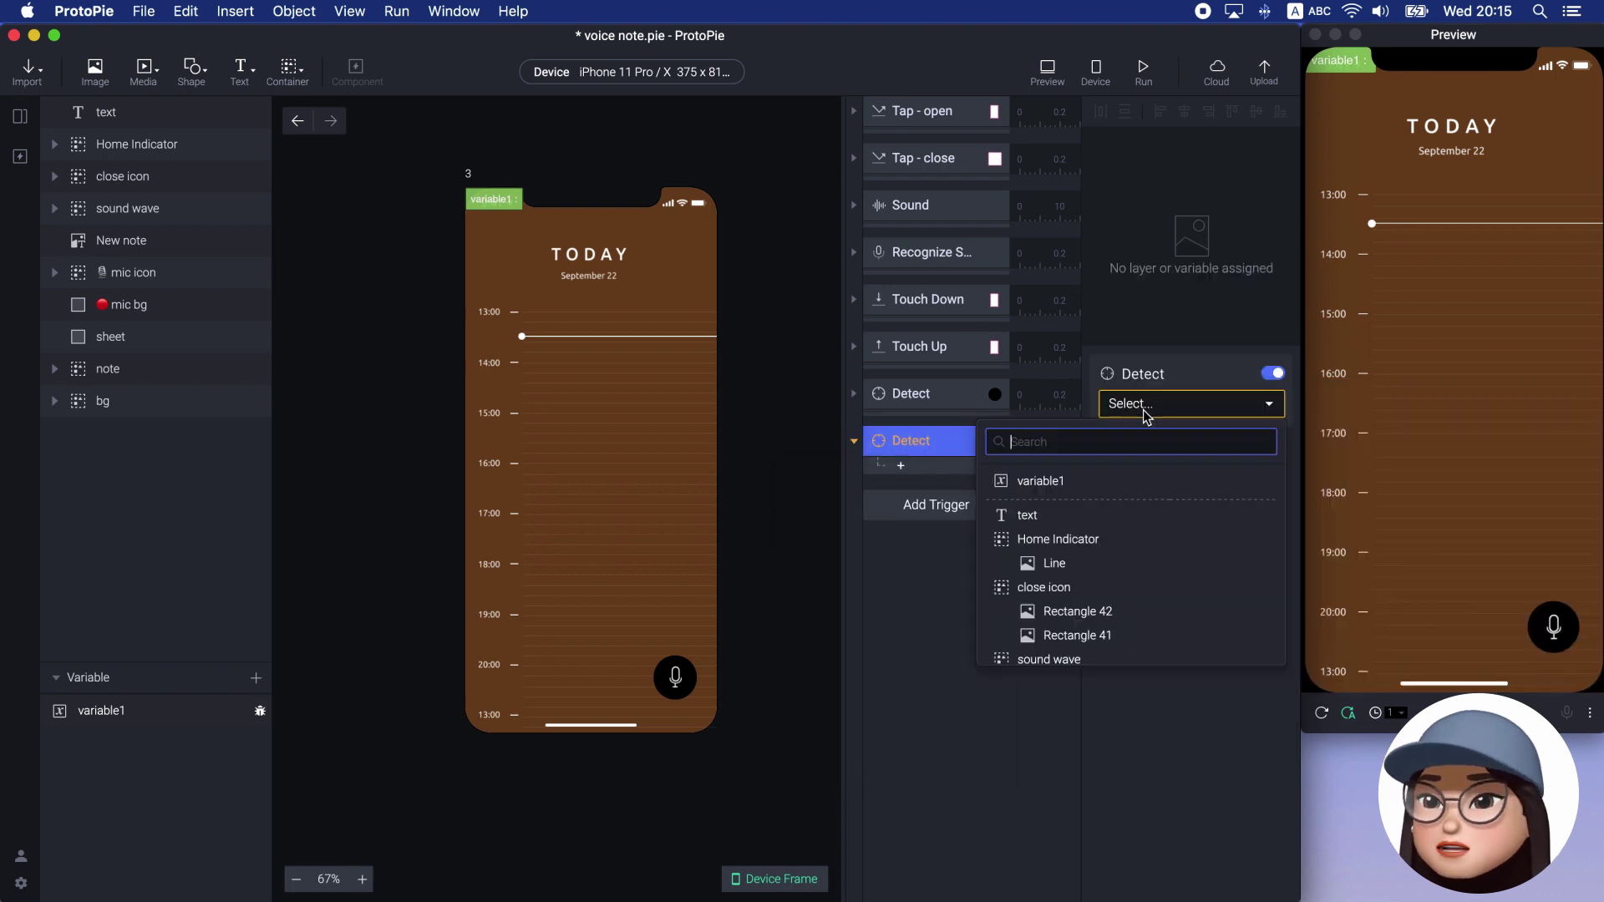
click(1230, 473)
Add a Text response setting the text layer's content to the formula "" + variable1 + ""
click(901, 465)
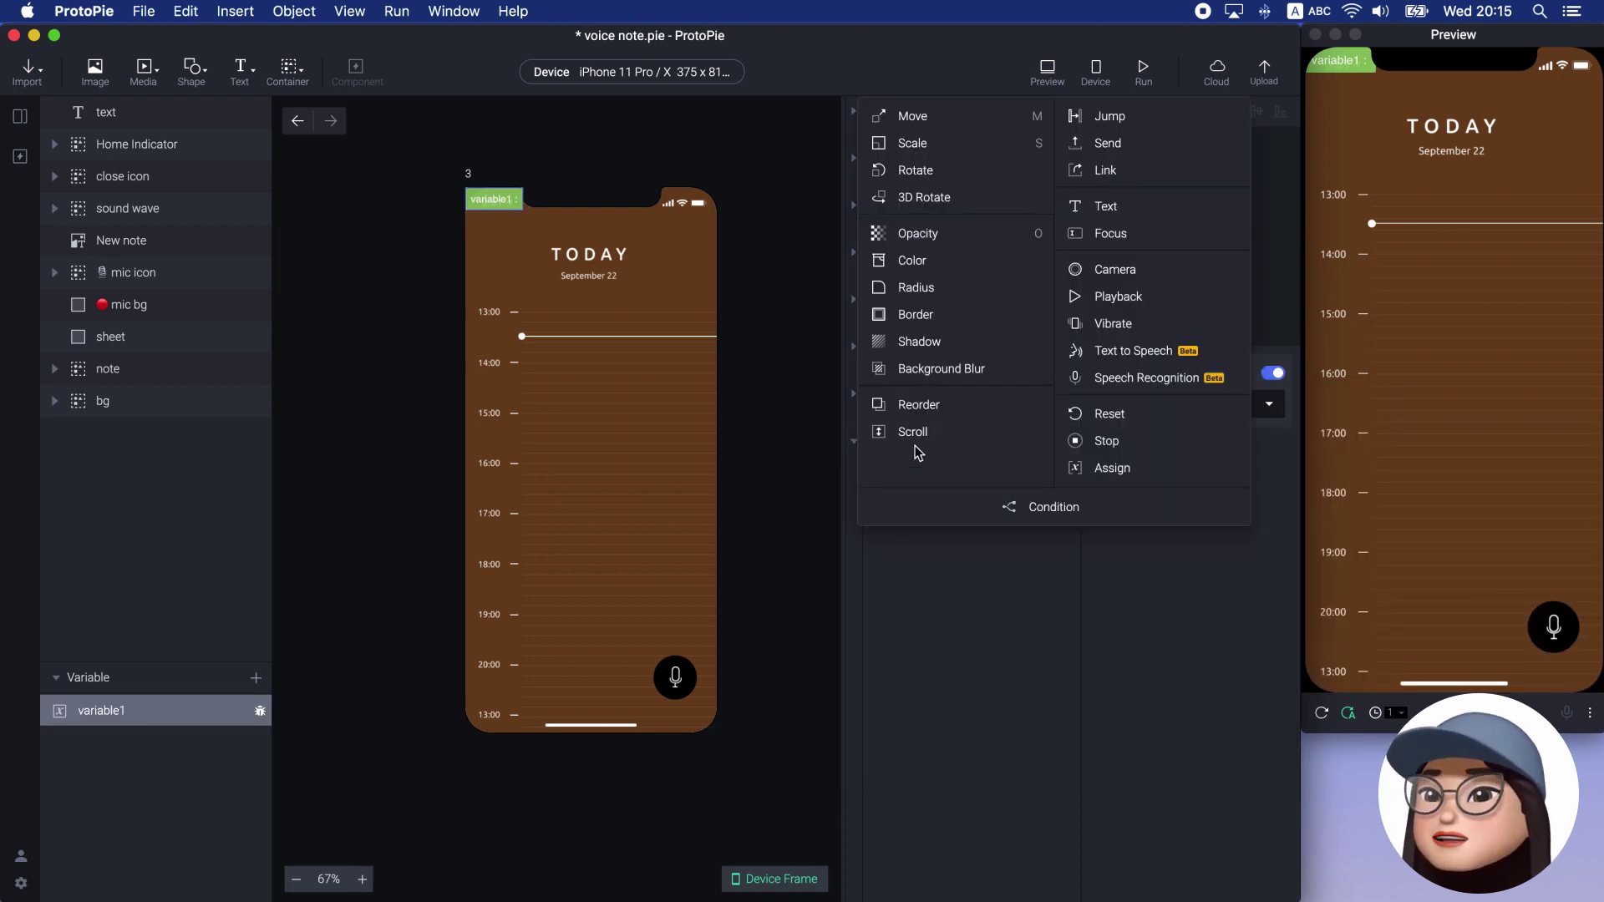
click(1105, 206)
click(1161, 403)
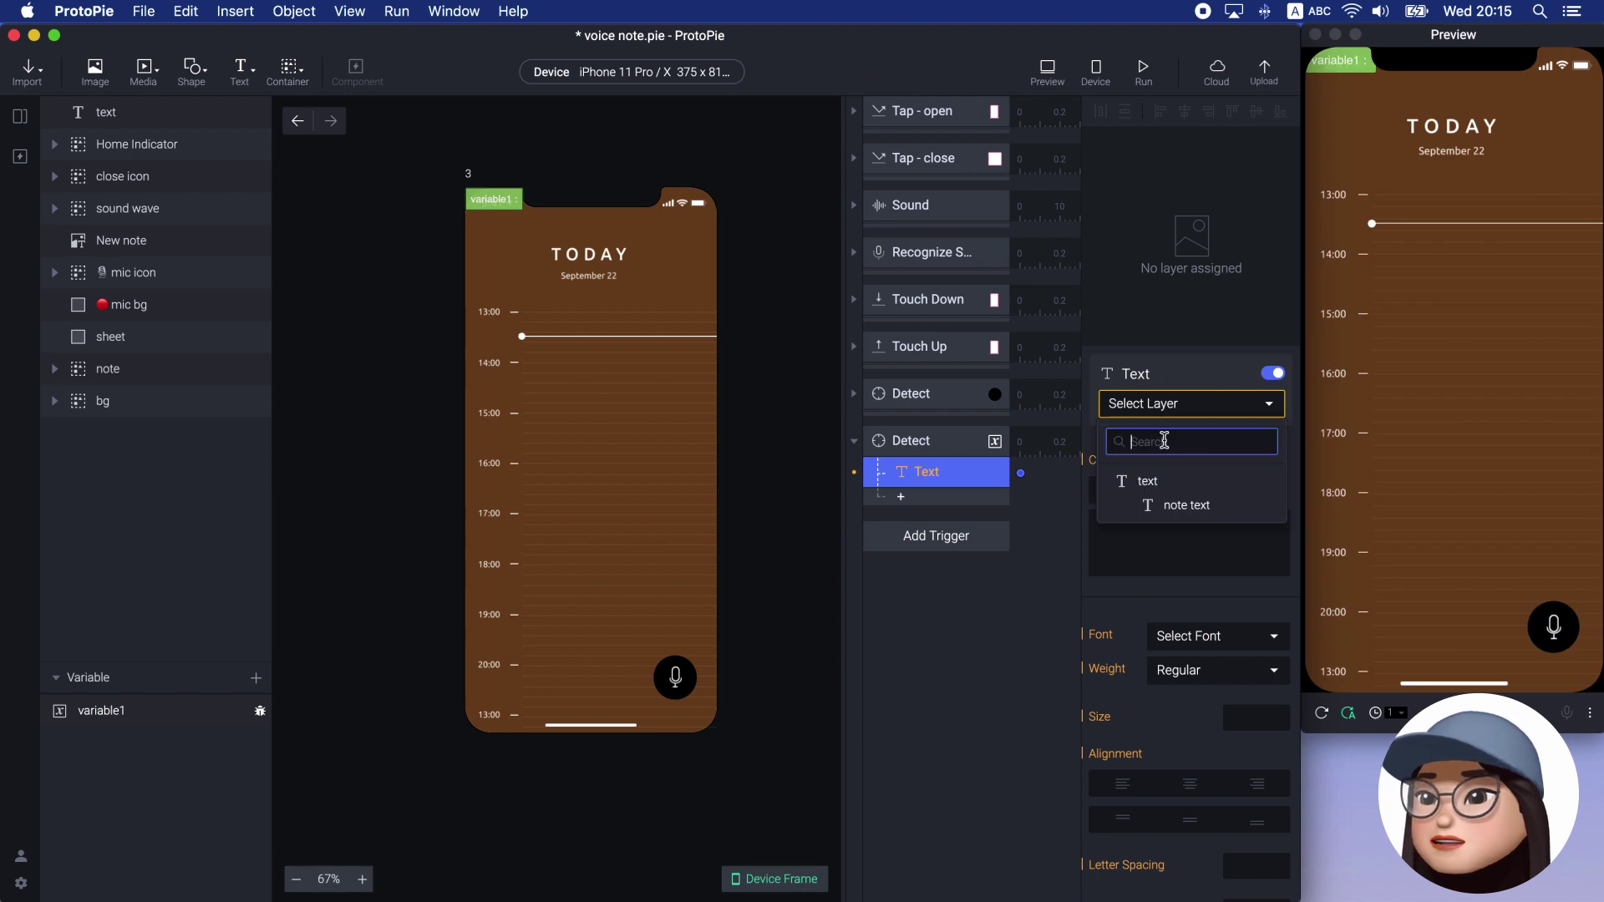
click(1162, 480)
click(1164, 489)
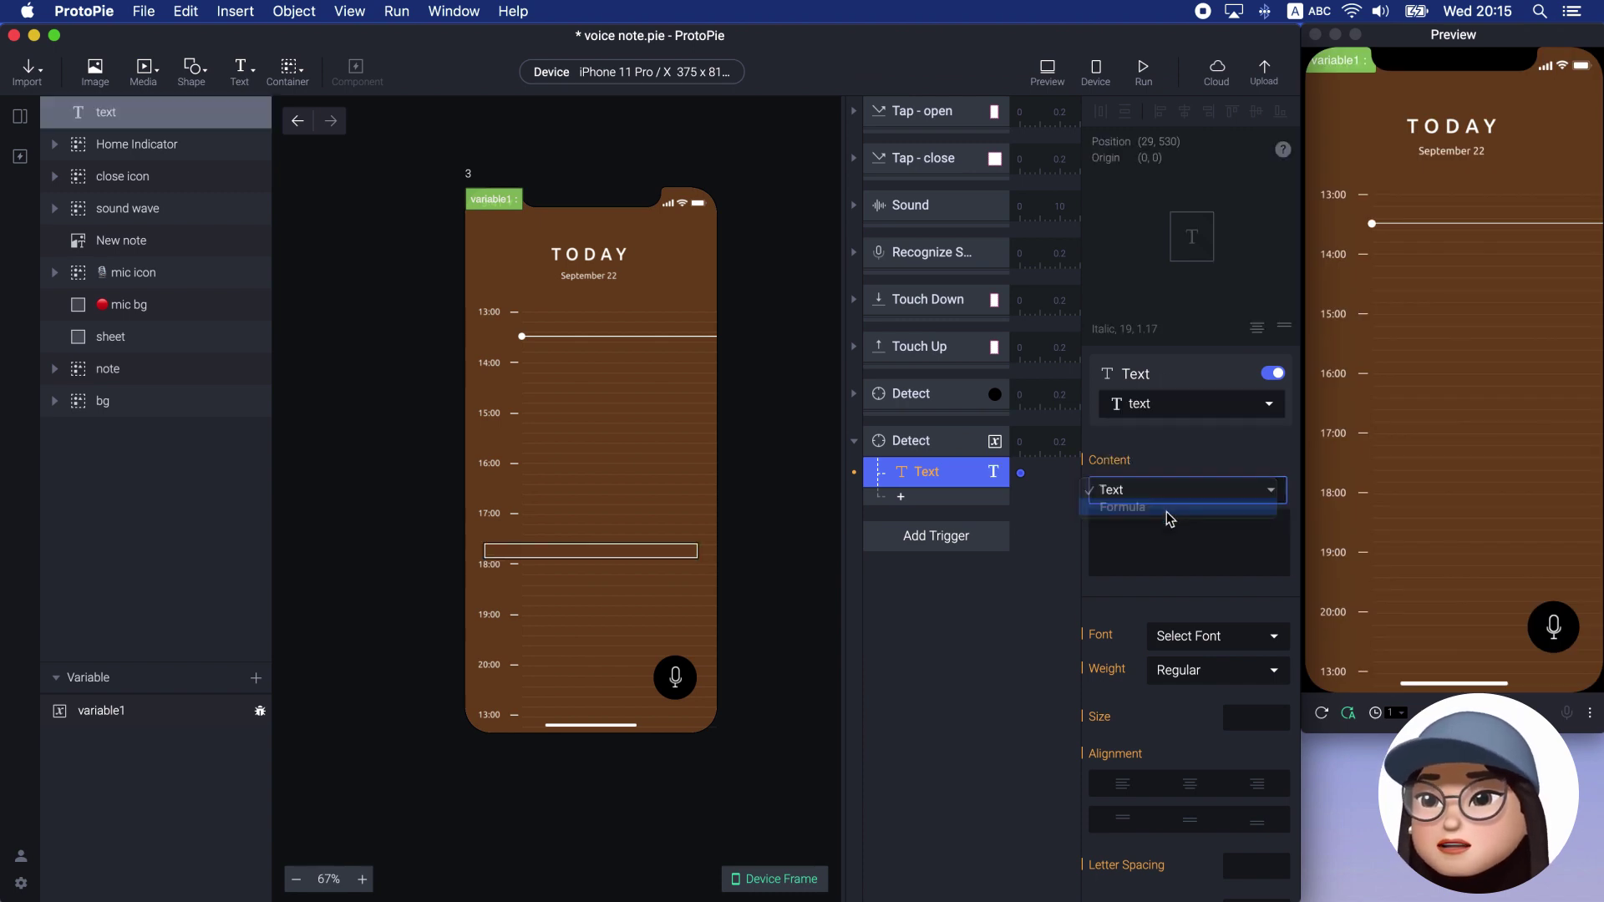
click(1167, 511)
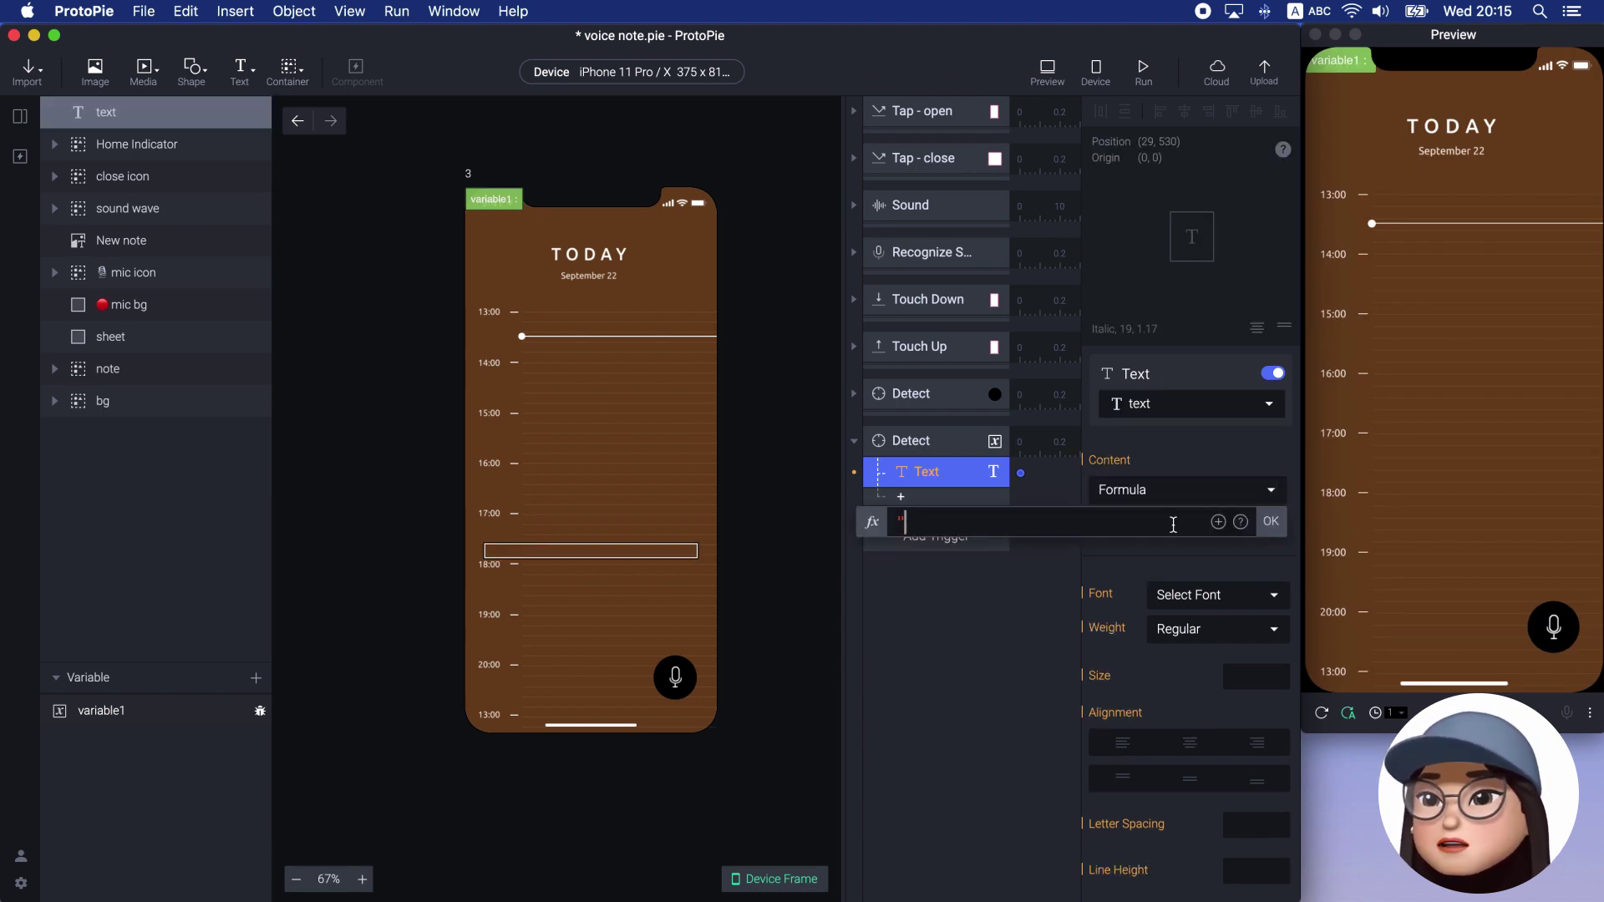
click(1218, 522)
click(1121, 593)
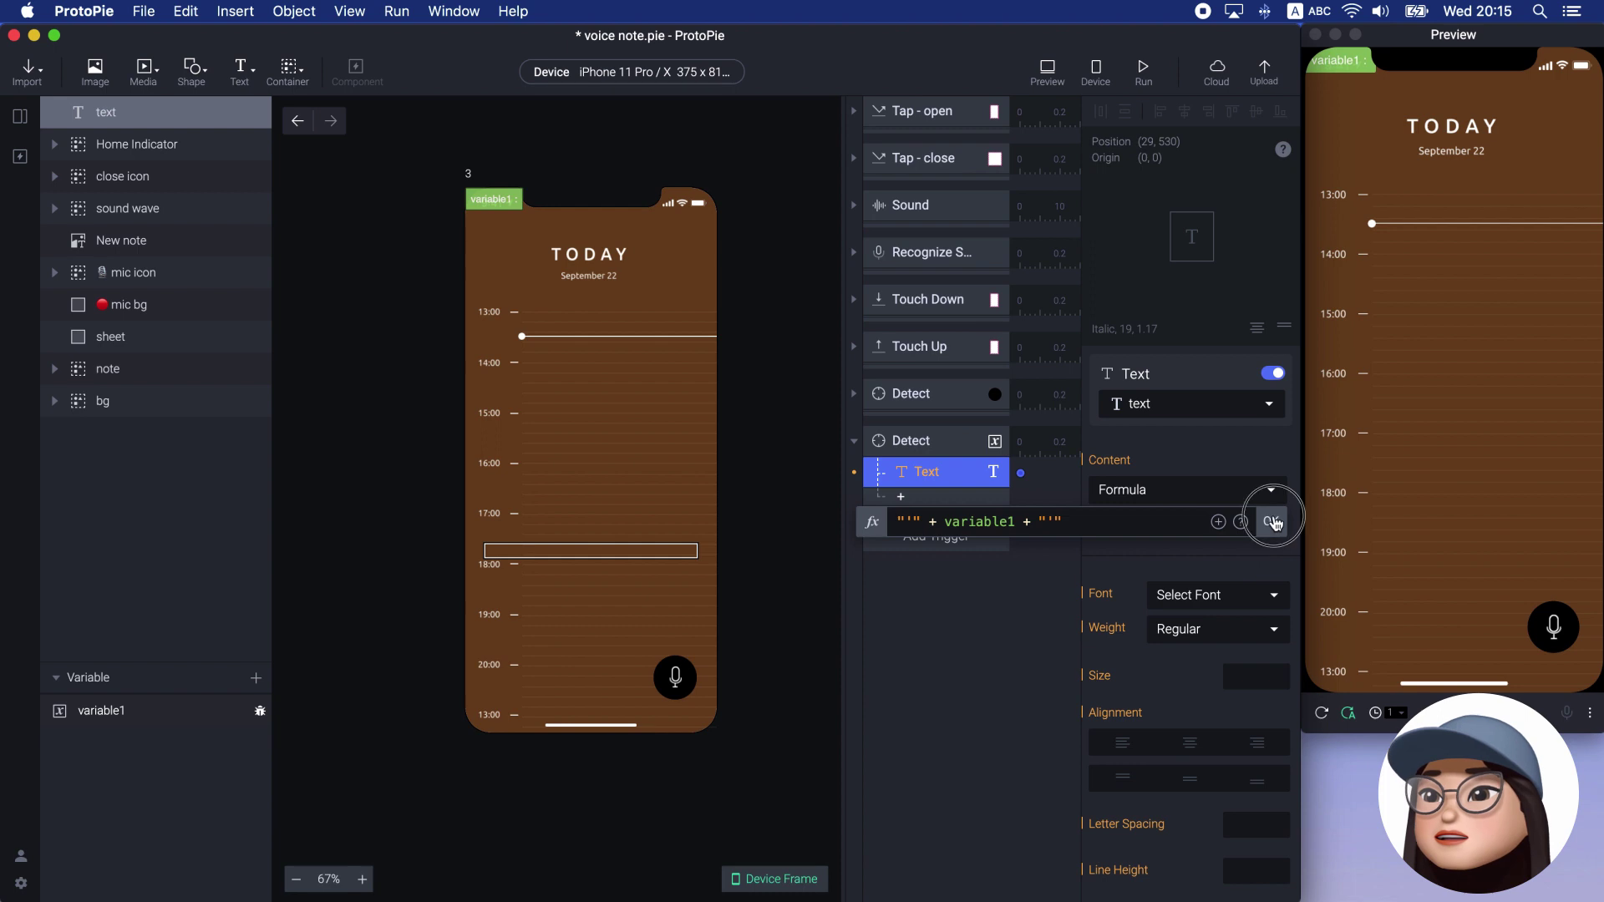
click(1271, 521)
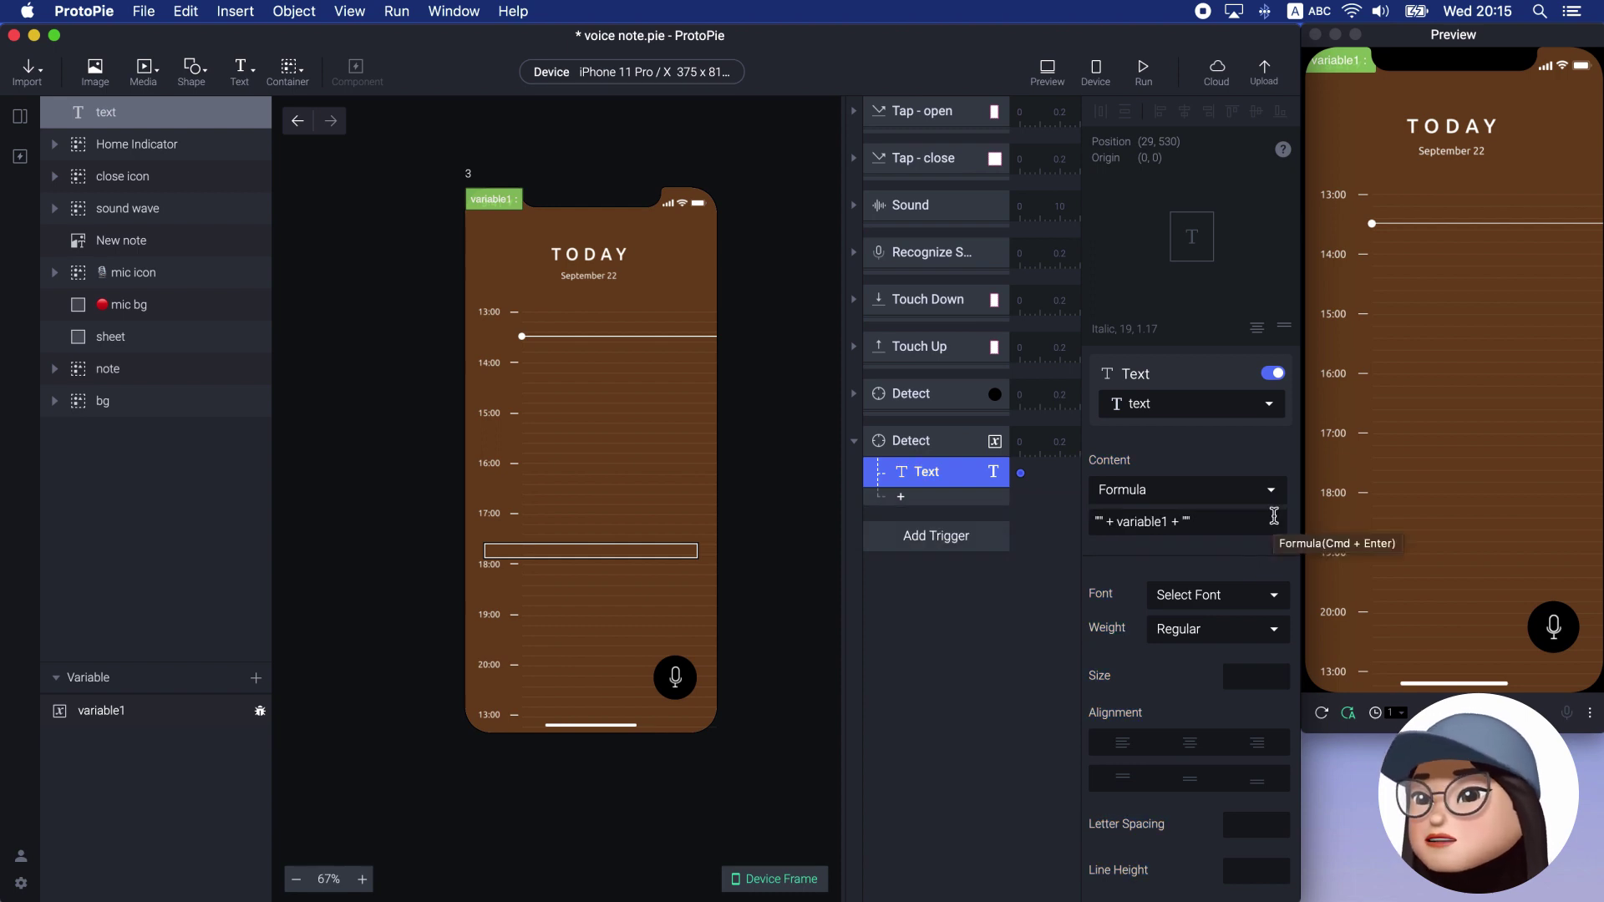
click(854, 346)
Add a Condition under Touch Up requiring the text layer's Text to be non-empty
click(900, 468)
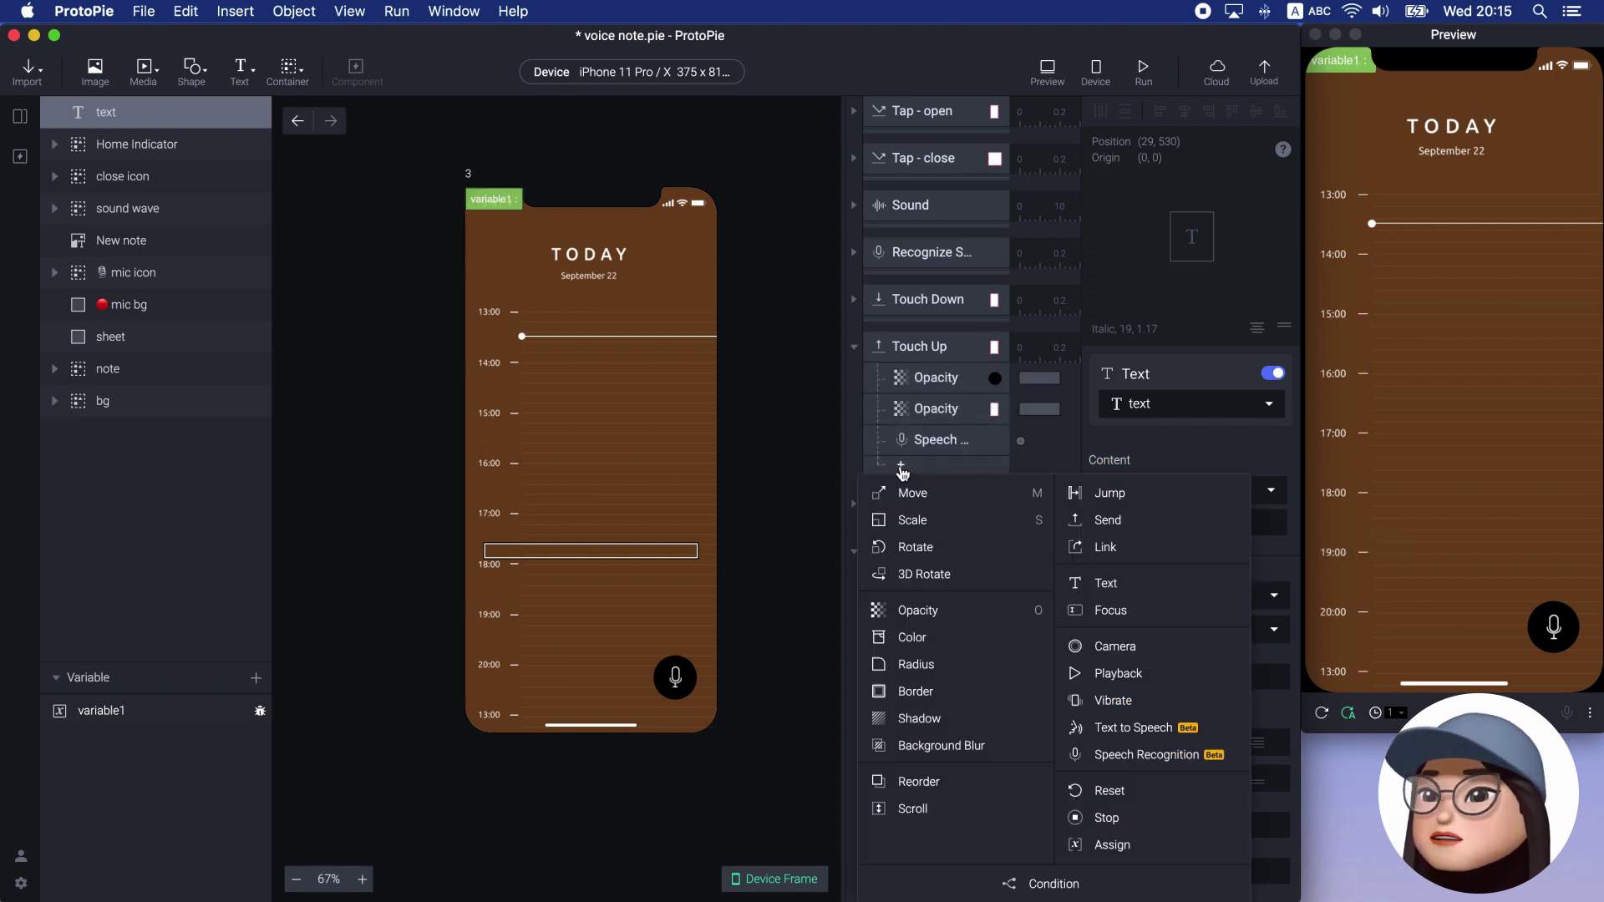
click(1046, 883)
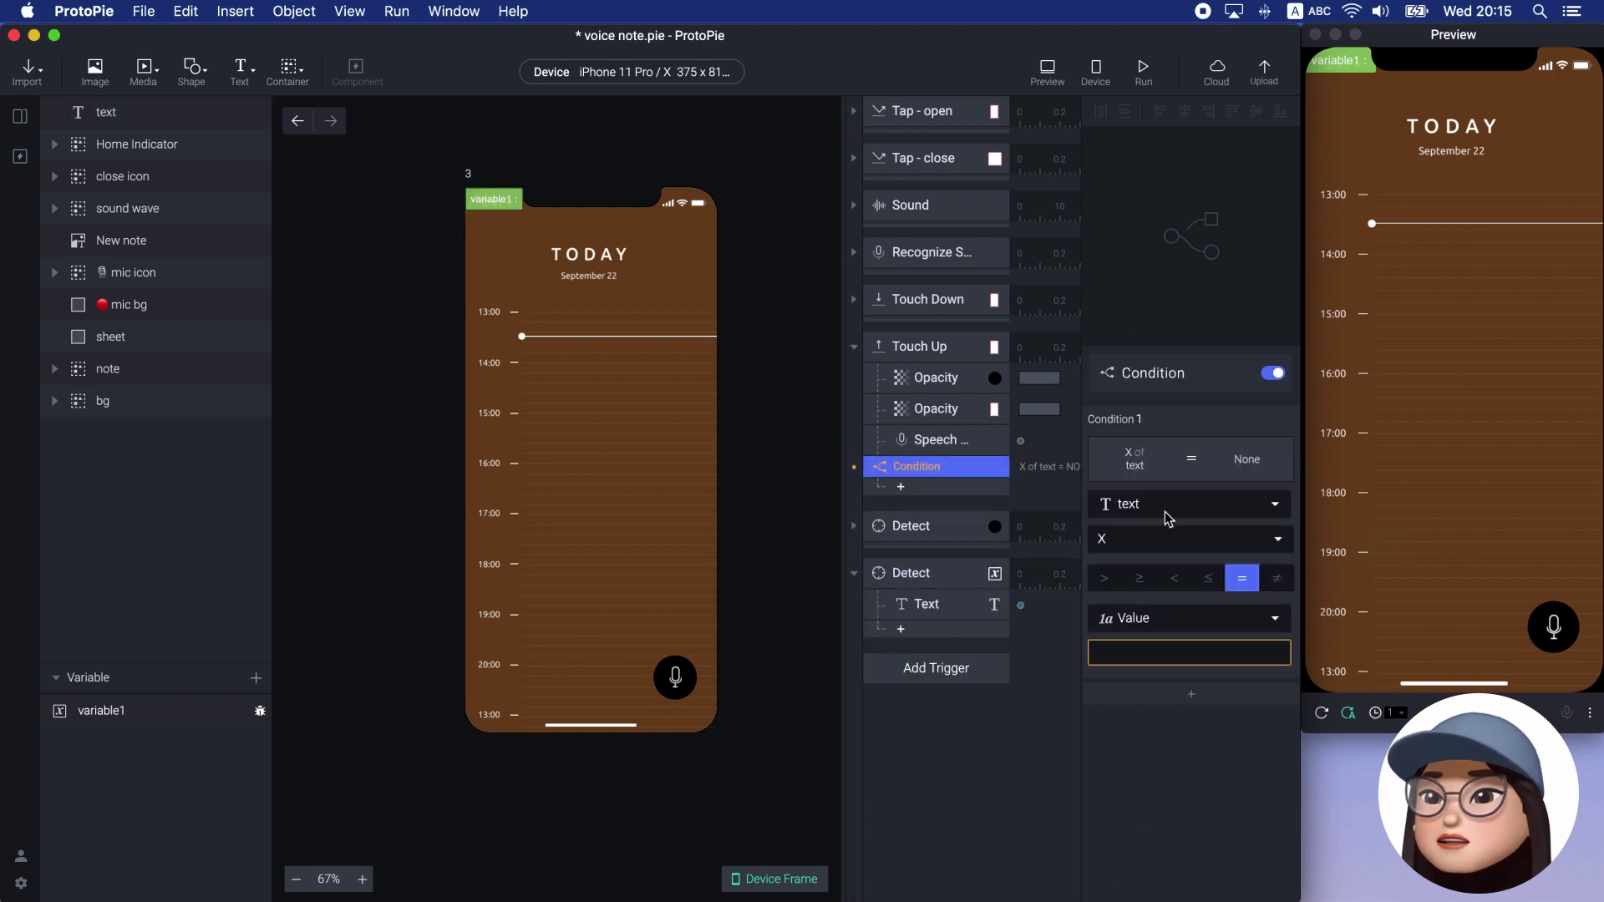
click(1154, 537)
scroll(1166, 443, down, 5)
click(1171, 460)
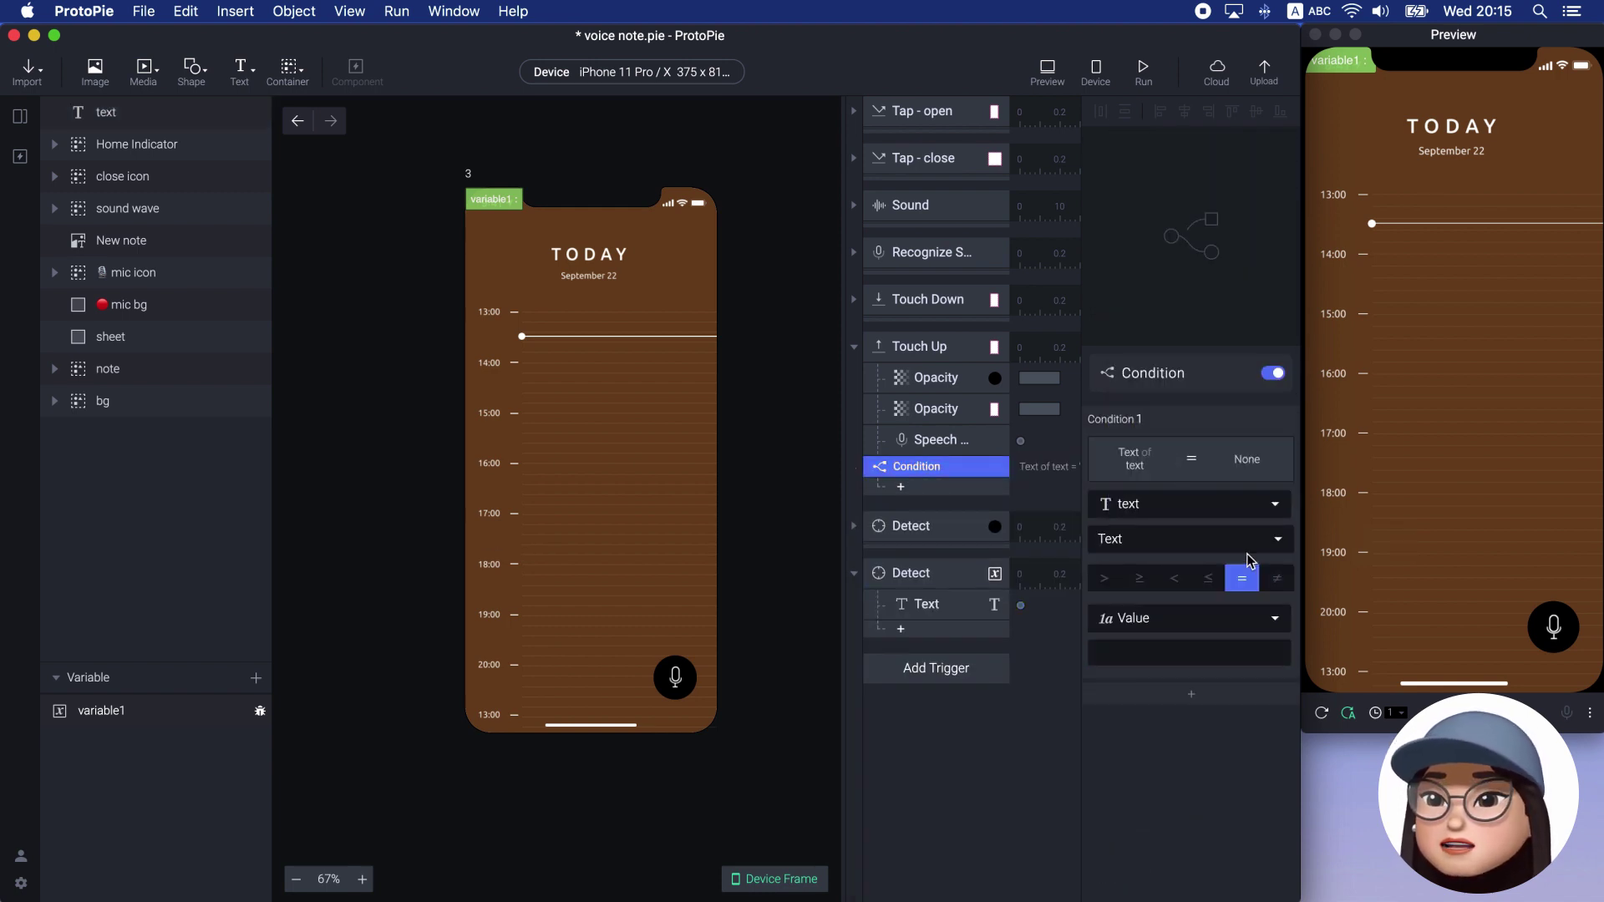
click(1276, 578)
click(1113, 651)
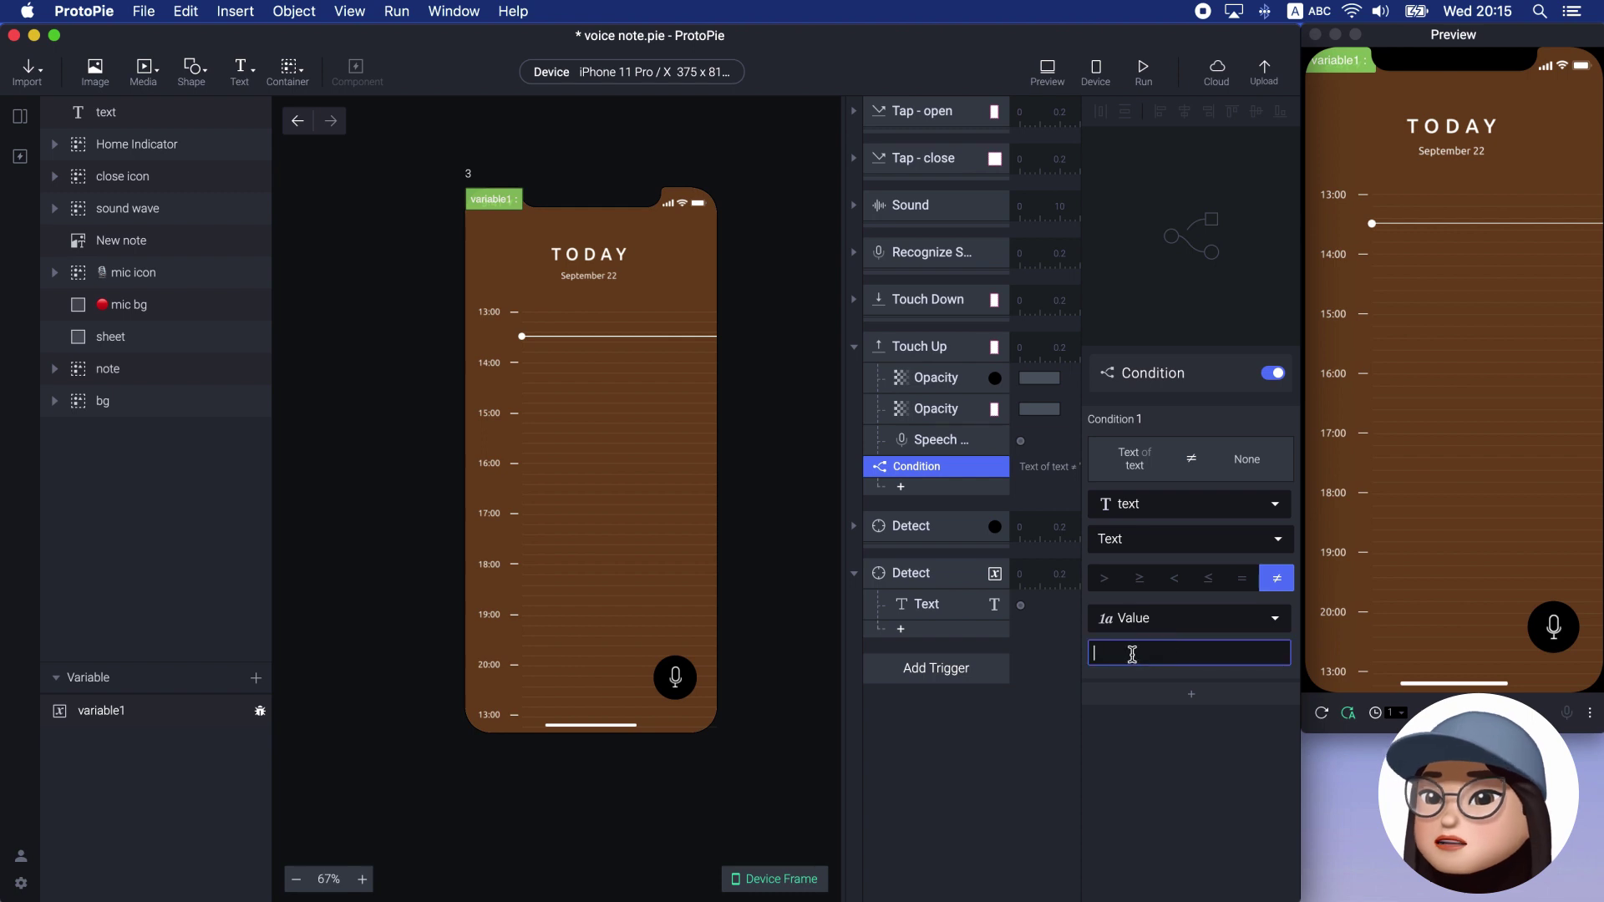
click(1218, 759)
Add a second rule requiring mic bg's Fill Color to equal #AA194E
click(1208, 706)
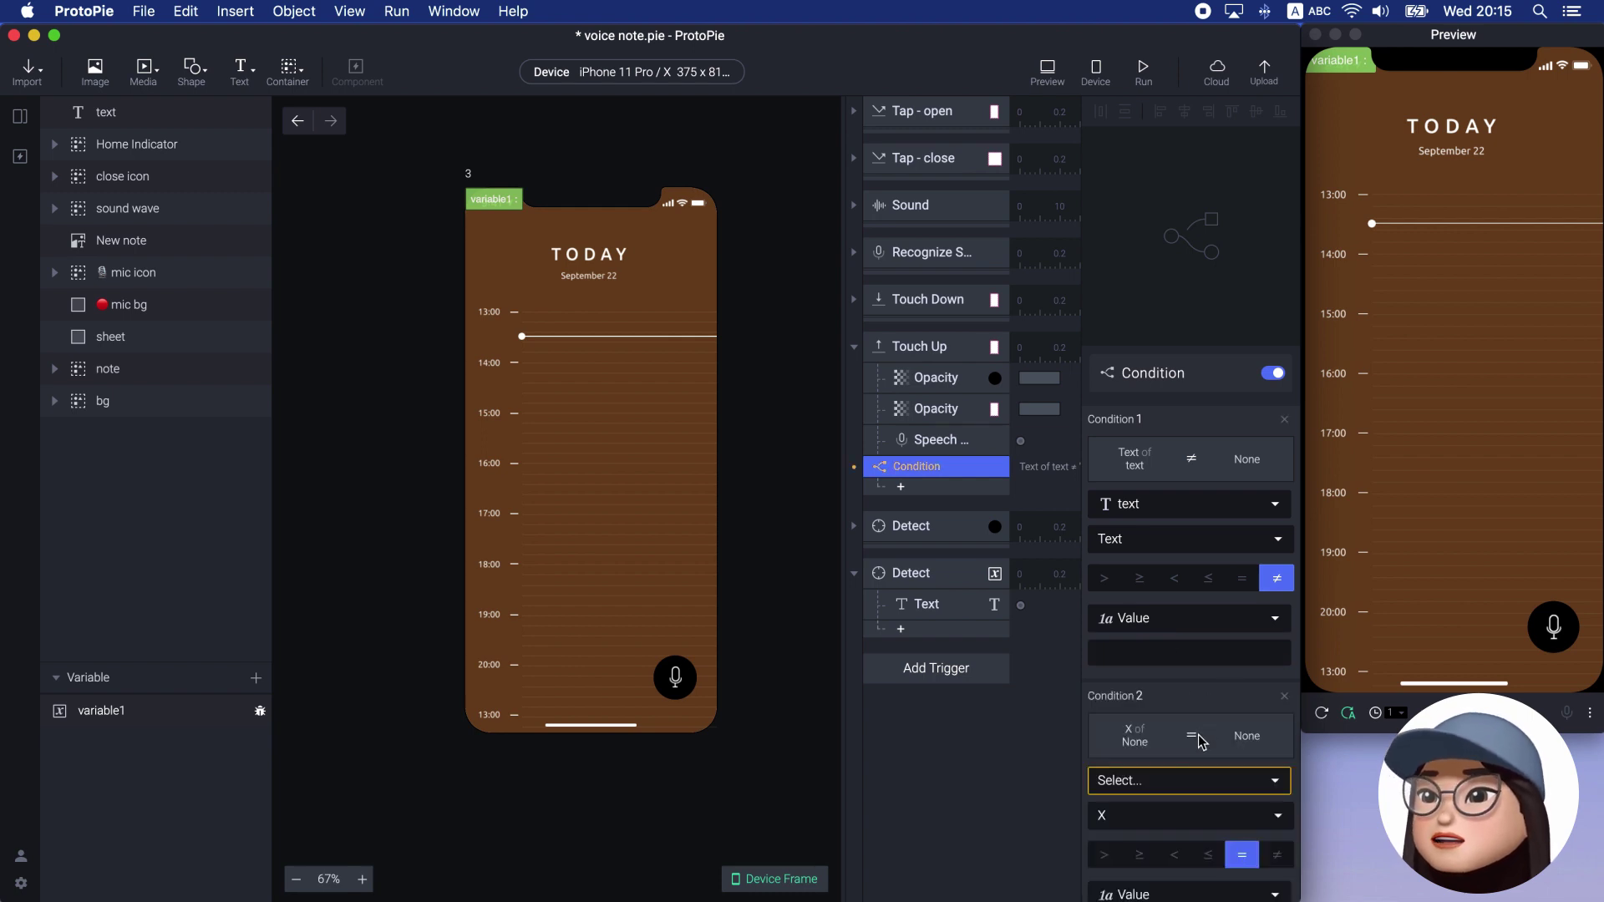
scroll(1203, 743, down, 3)
click(1200, 674)
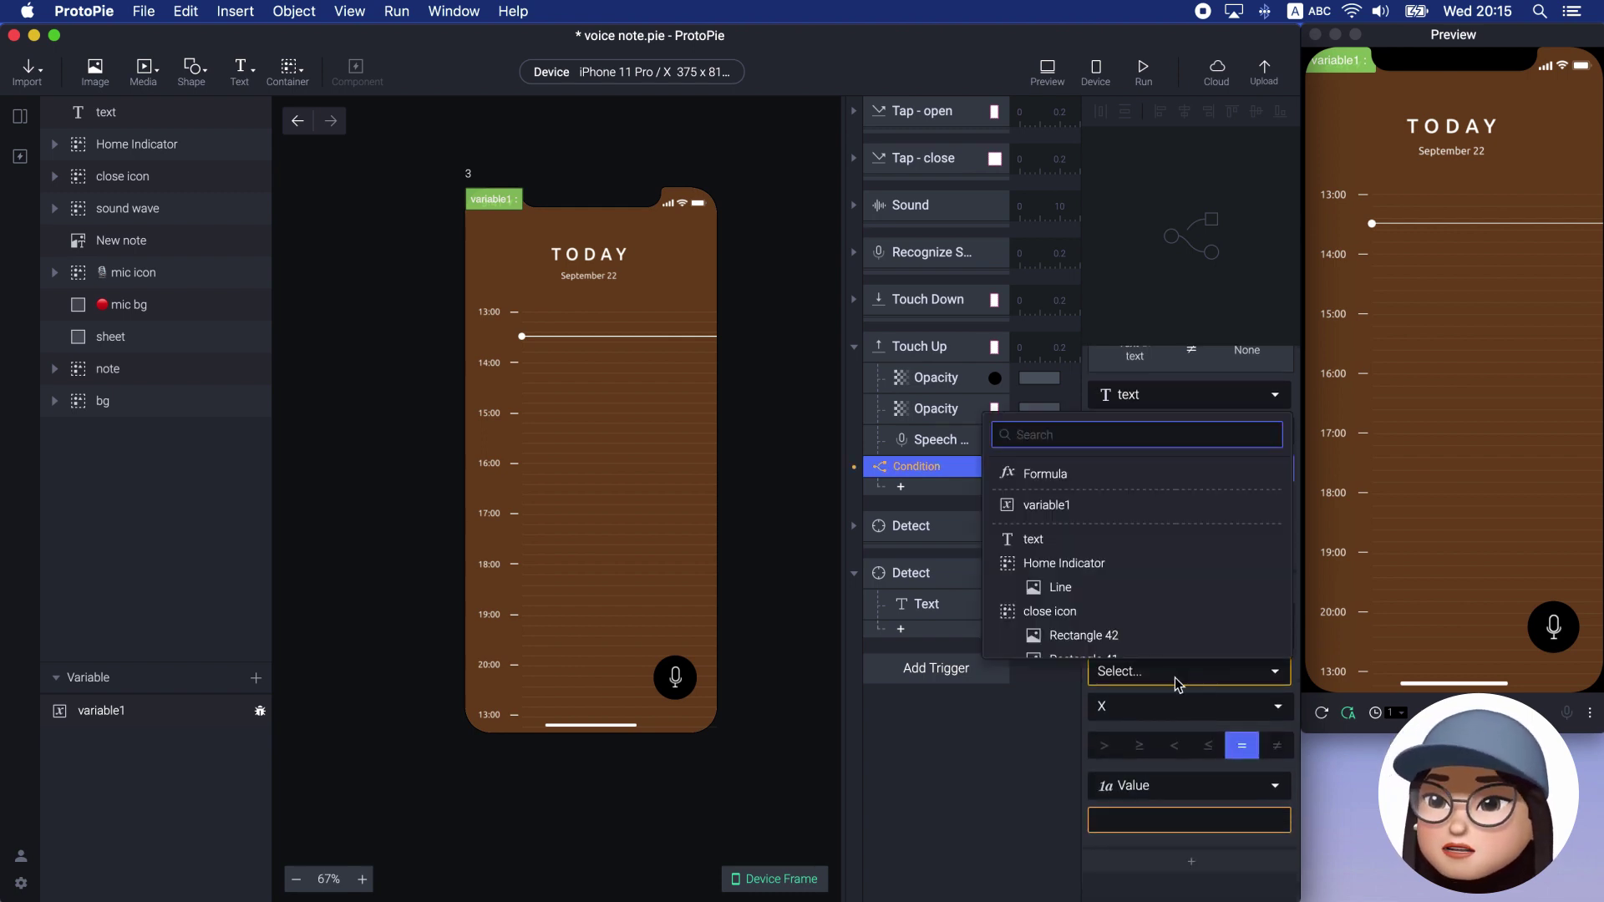
text(mic)
key(Down)
key(Down)
key(Return)
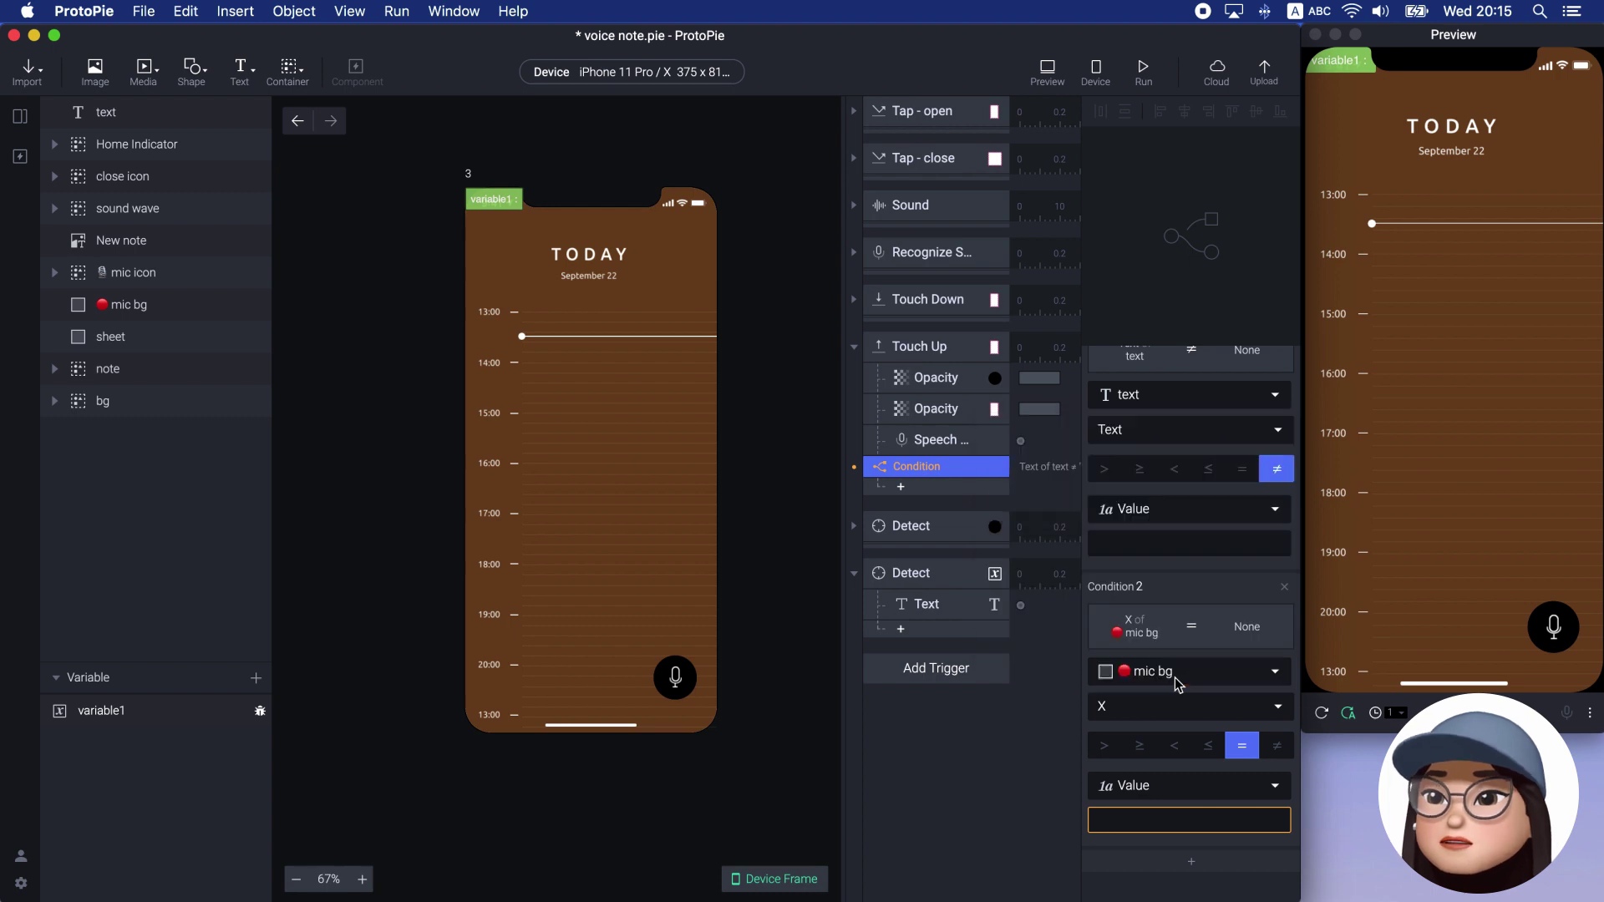
click(1171, 706)
click(1174, 574)
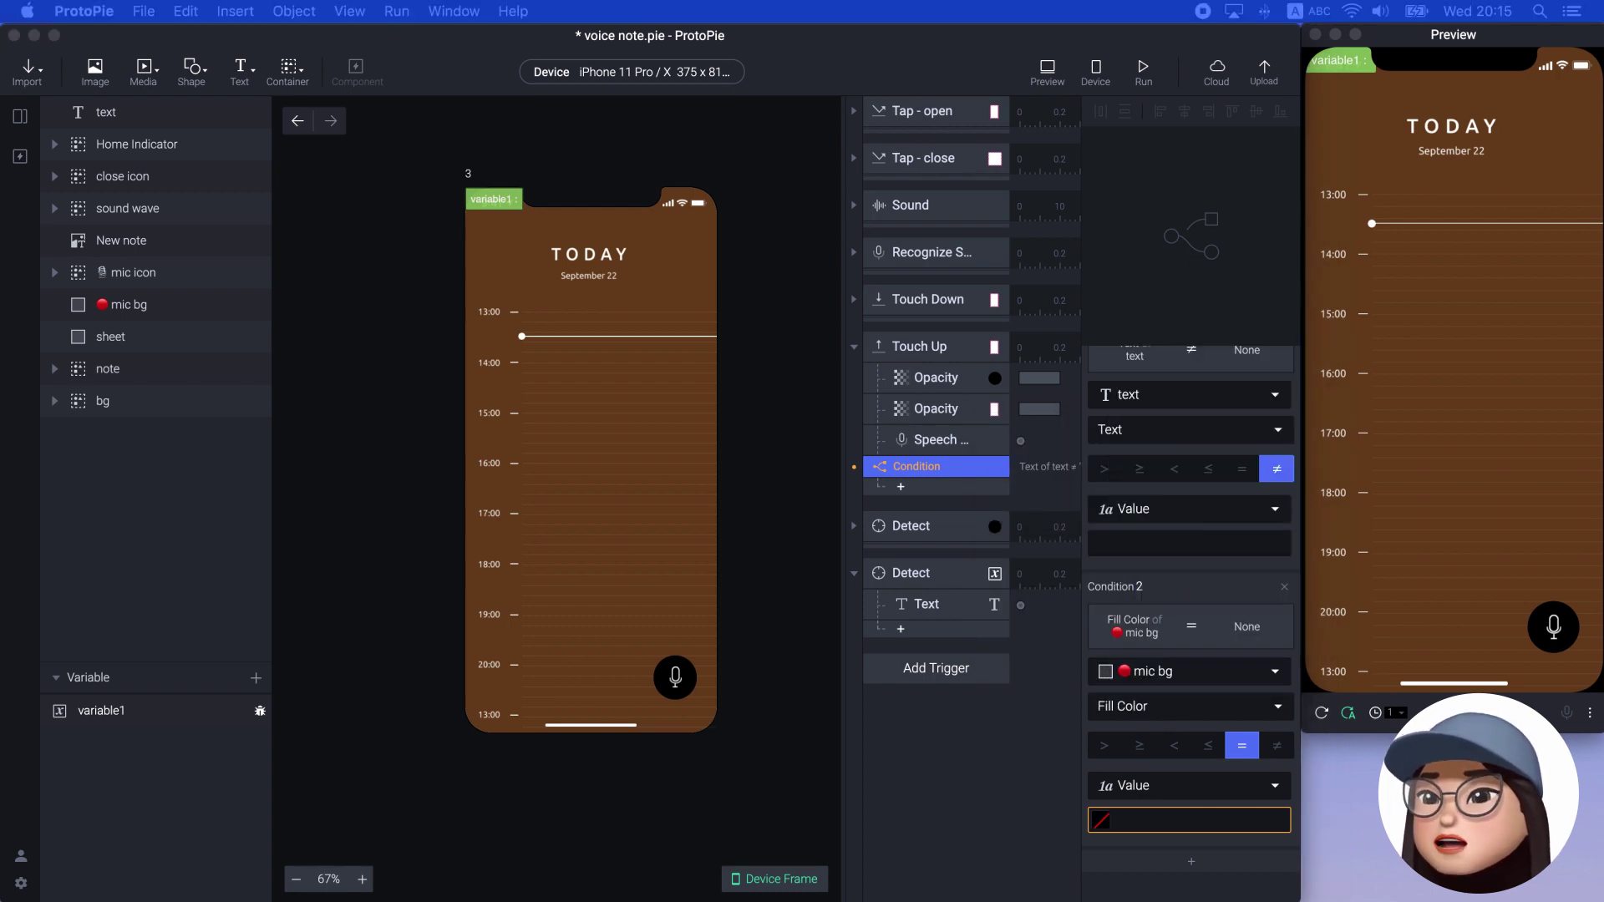
click(1147, 819)
text(#AA194E)
click(1132, 888)
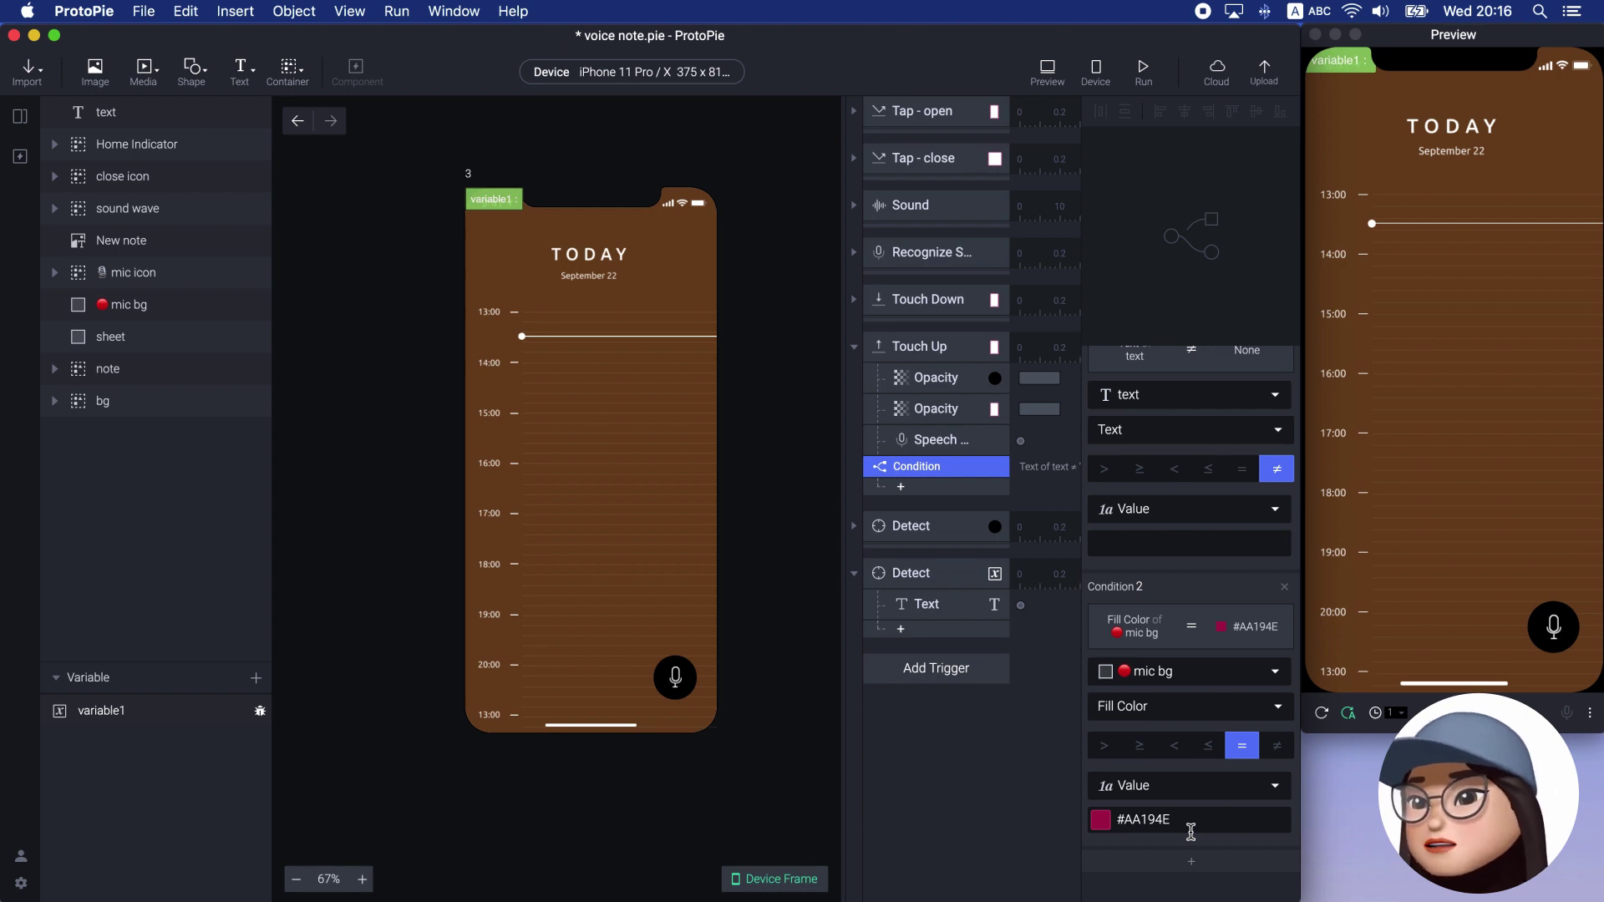
click(853, 158)
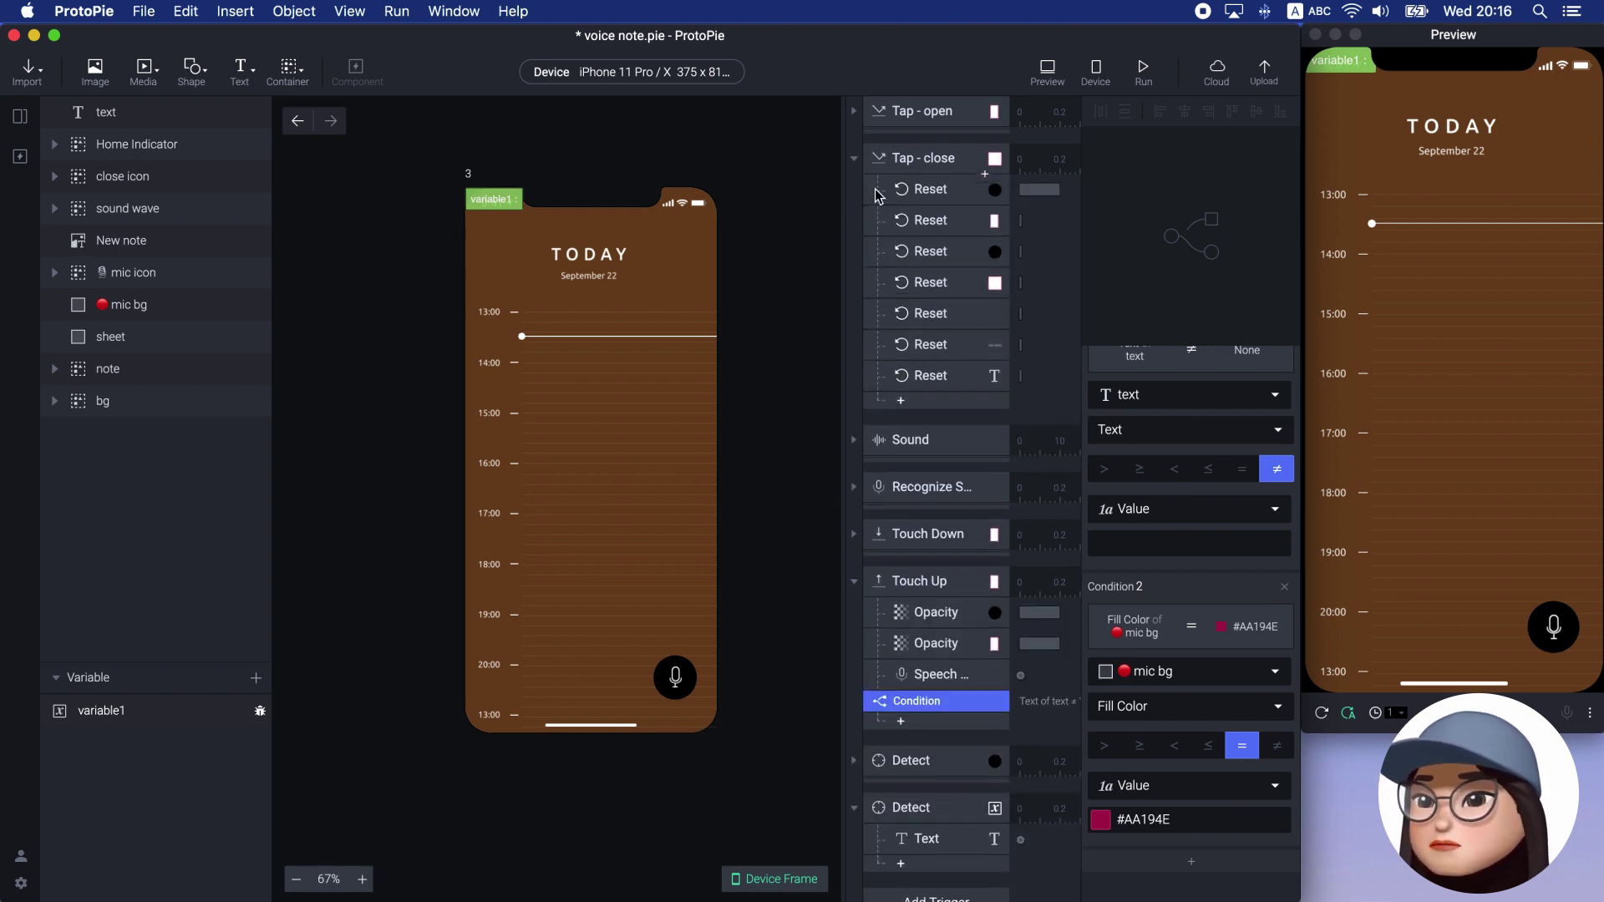
Copy the seven Reset responses from Tap - close into the Touch Up condition
click(896, 191)
shift+click(938, 377)
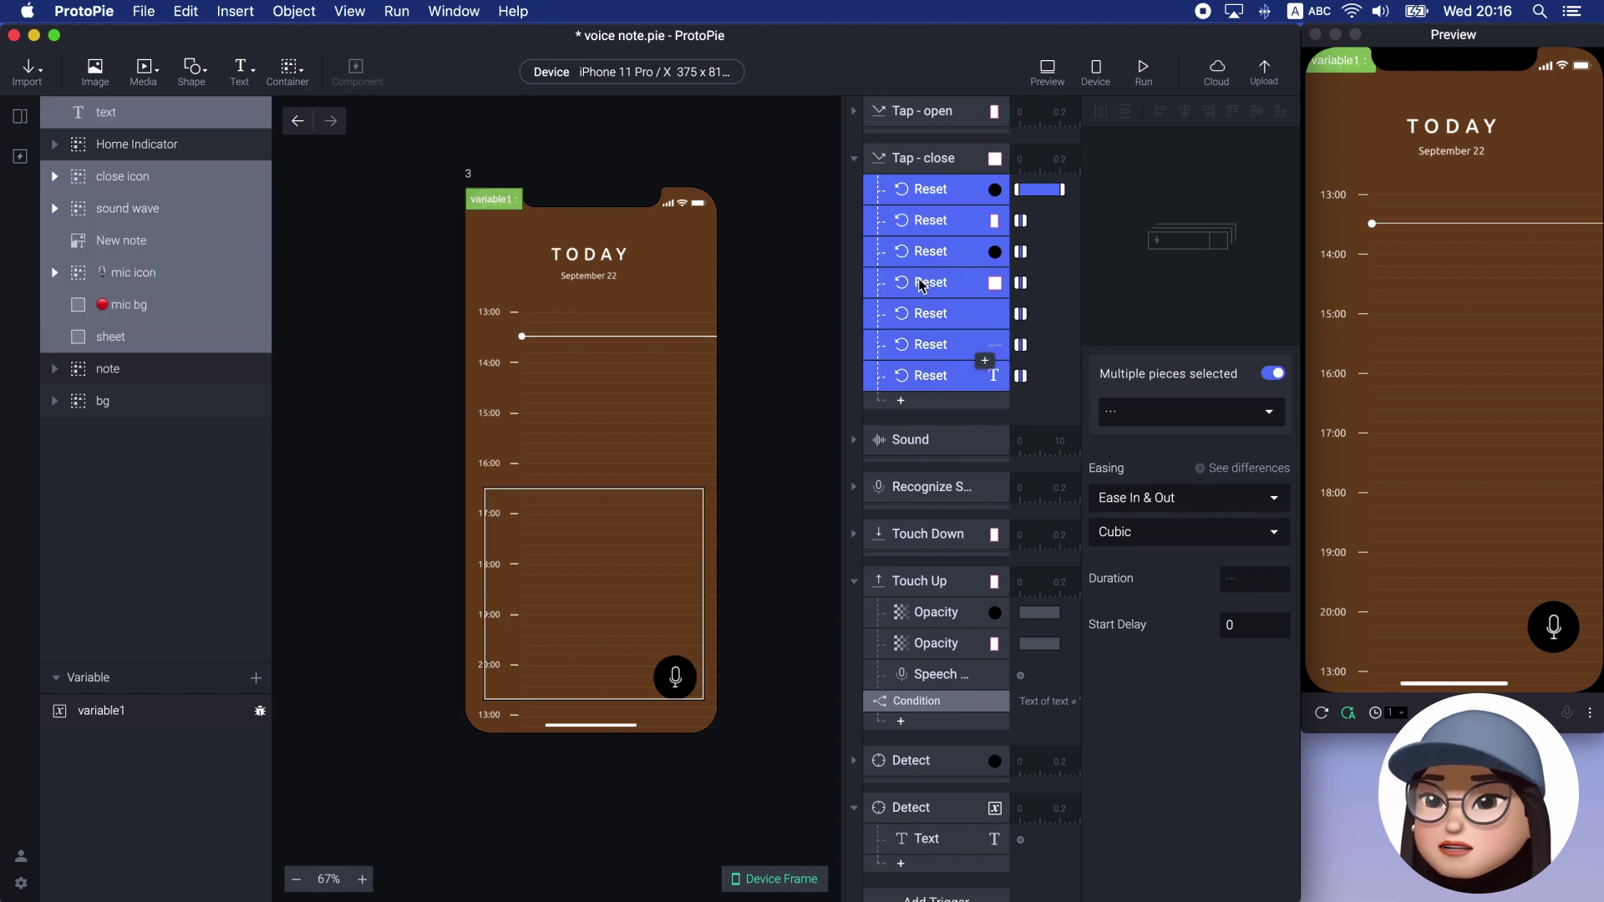
click(853, 158)
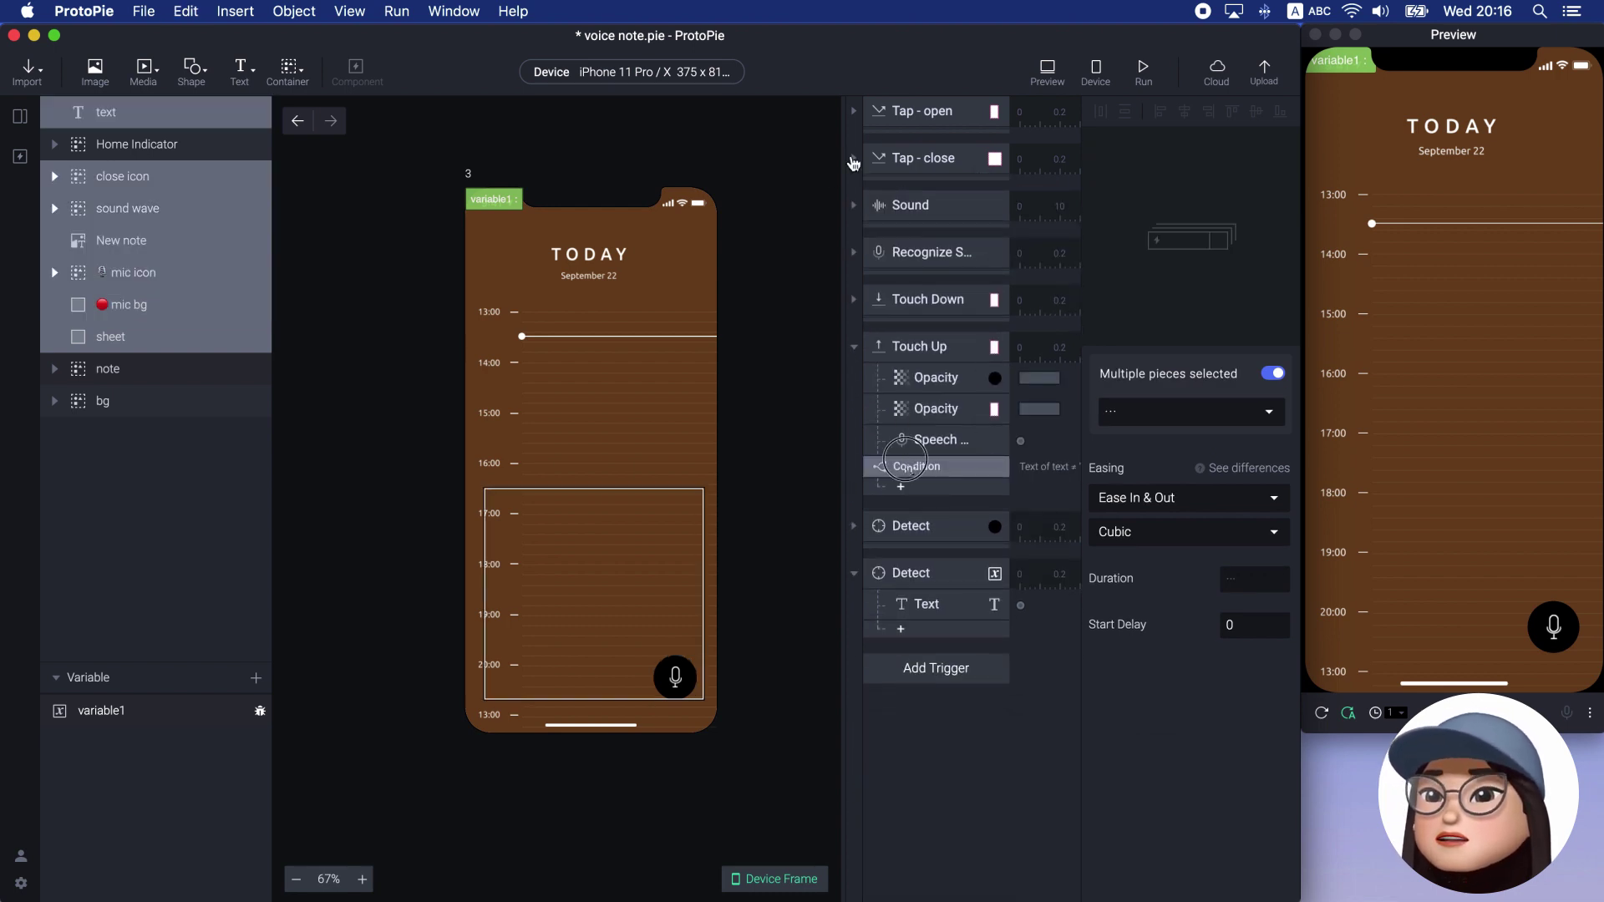
click(905, 464)
key(super+v)
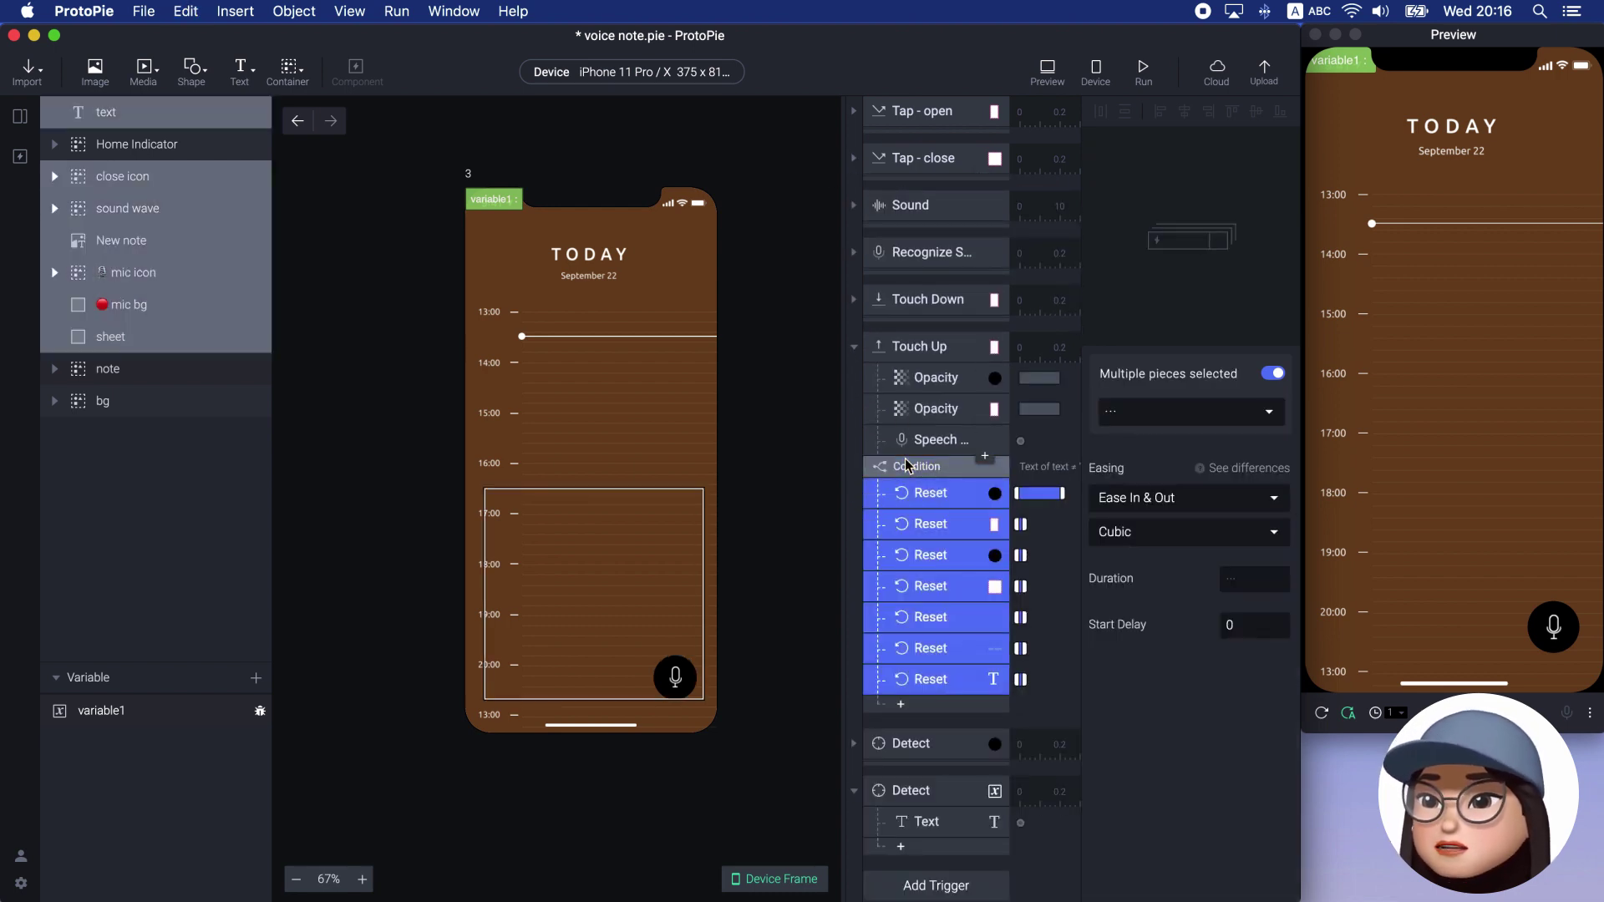
click(908, 465)
Test the new note sheet in the preview, then return to the editor
click(1553, 627)
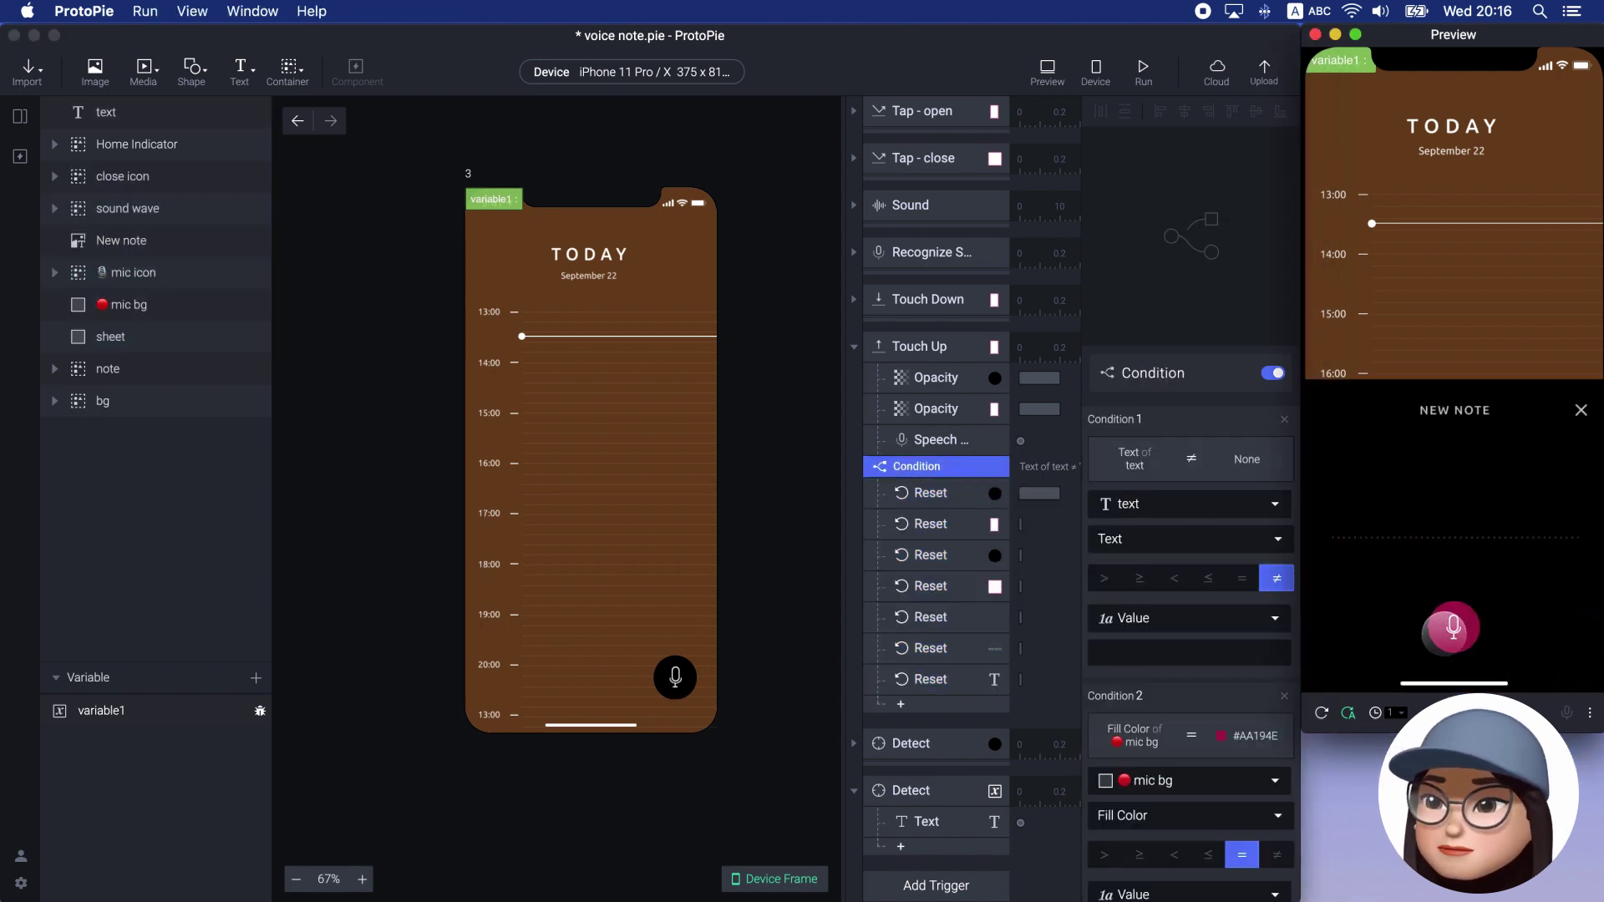
click(928, 485)
scroll(928, 535, down, 3)
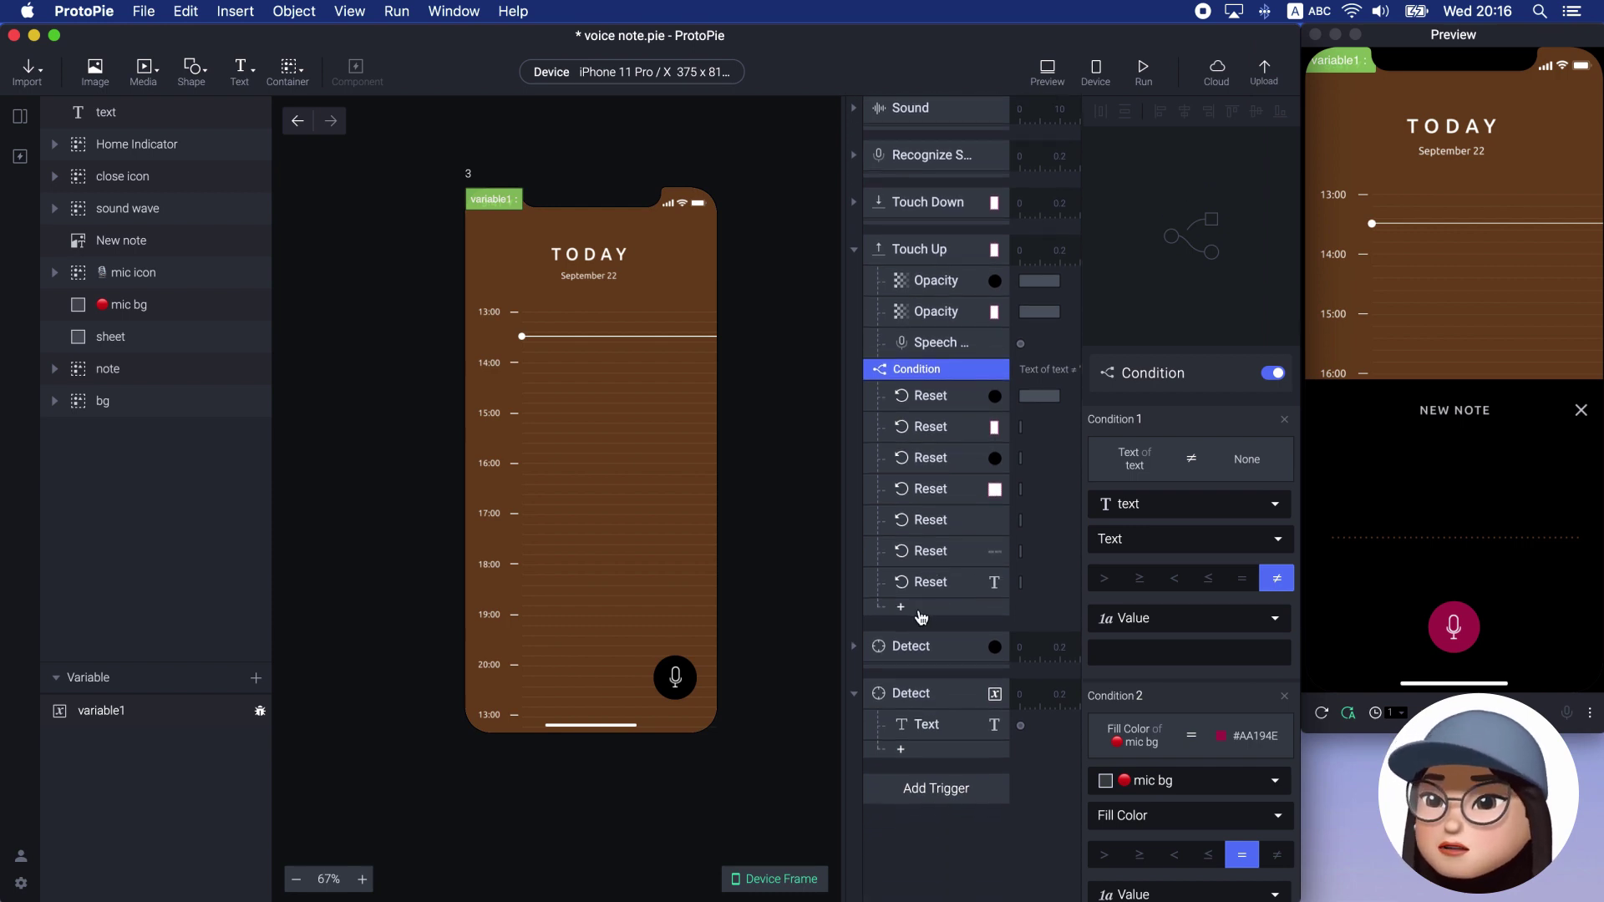
click(900, 608)
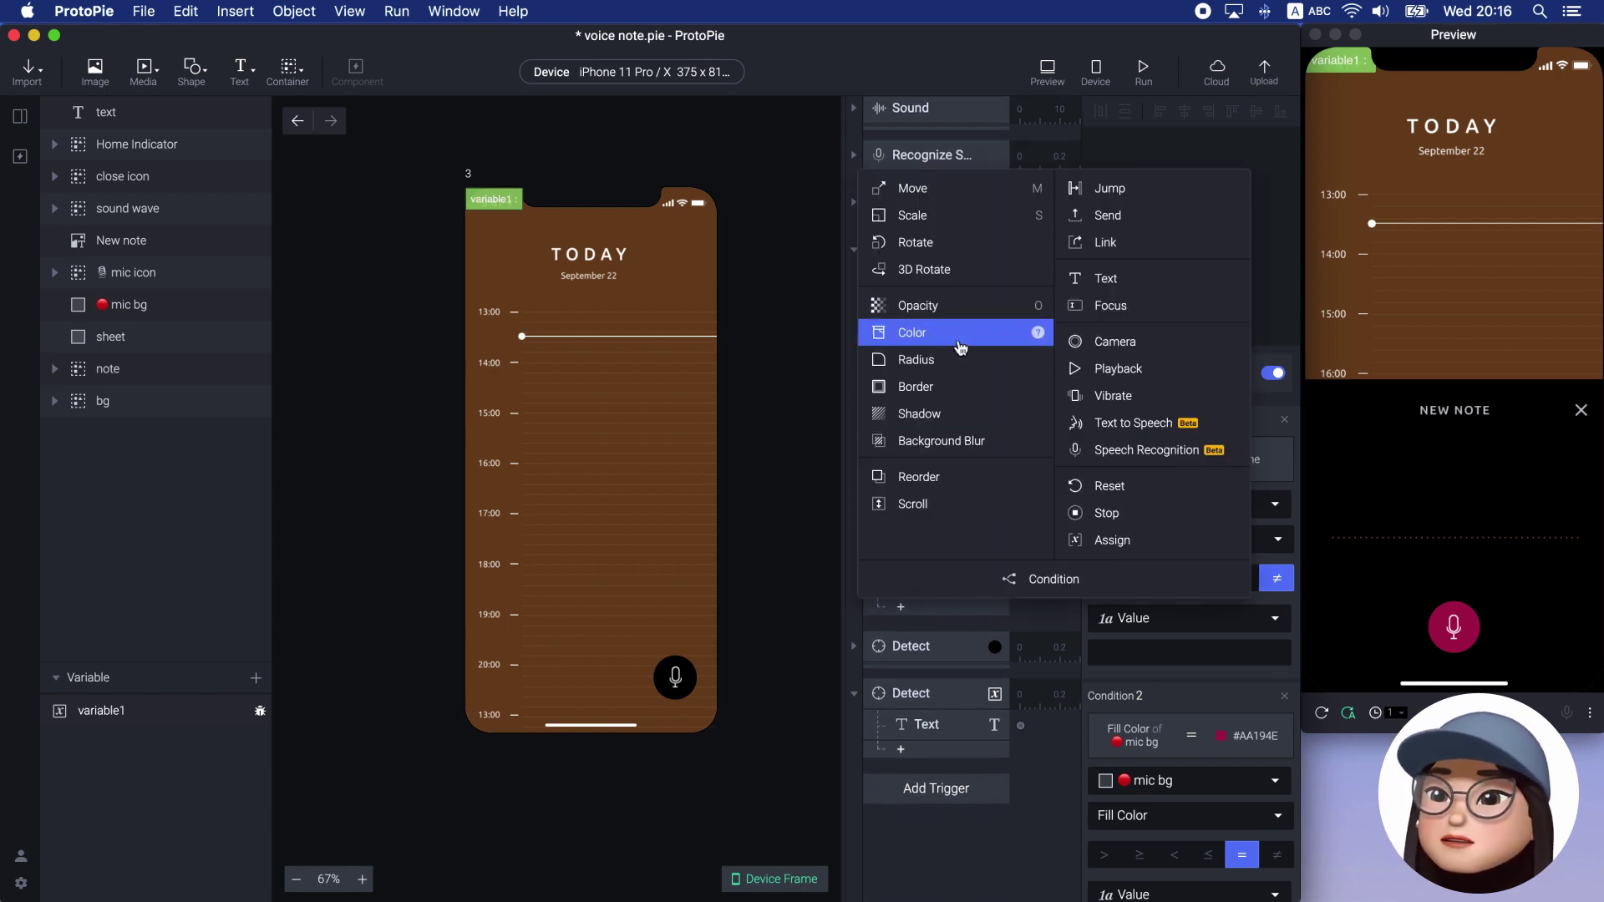
Add an Opacity response that fades the note layer to 100
click(917, 305)
click(1174, 405)
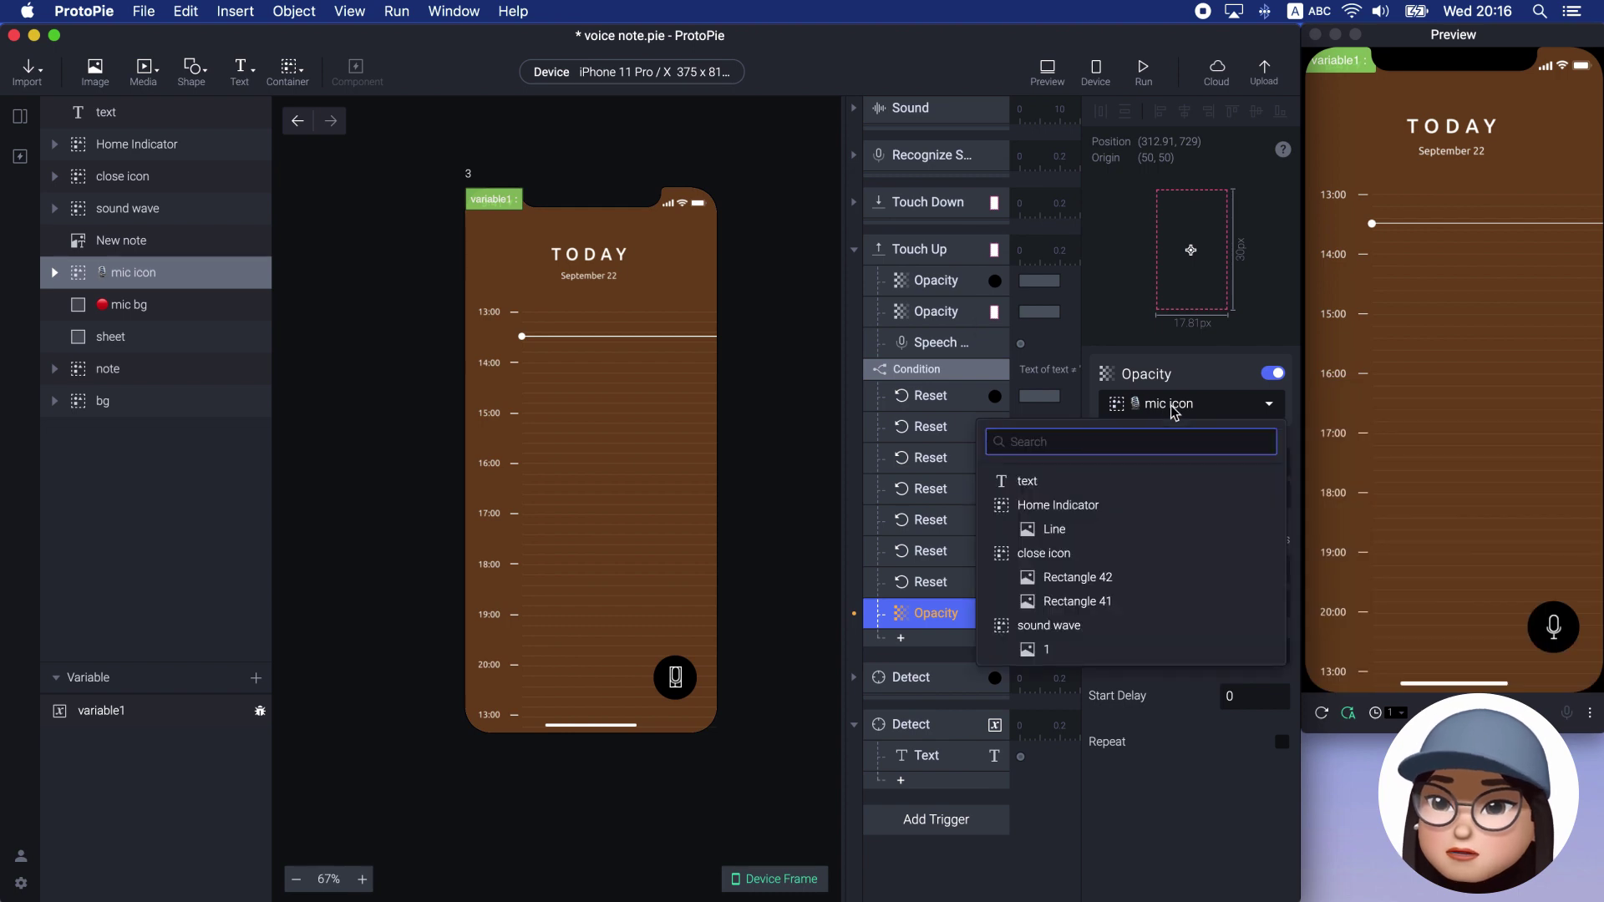
text(note)
click(1195, 502)
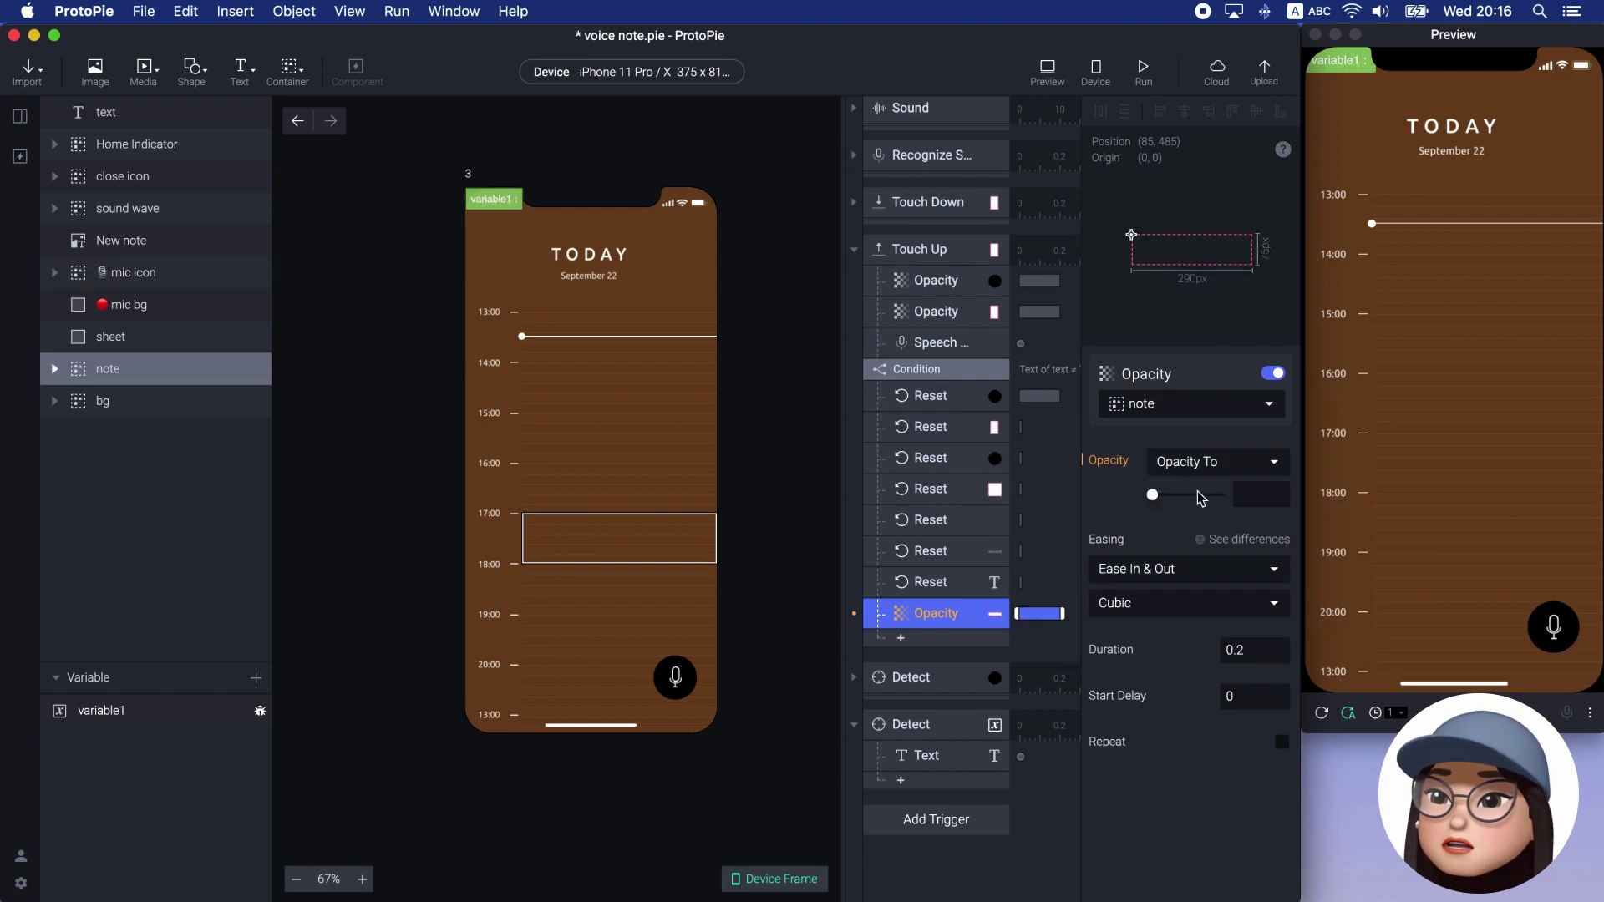
drag(1201, 498, 1273, 494)
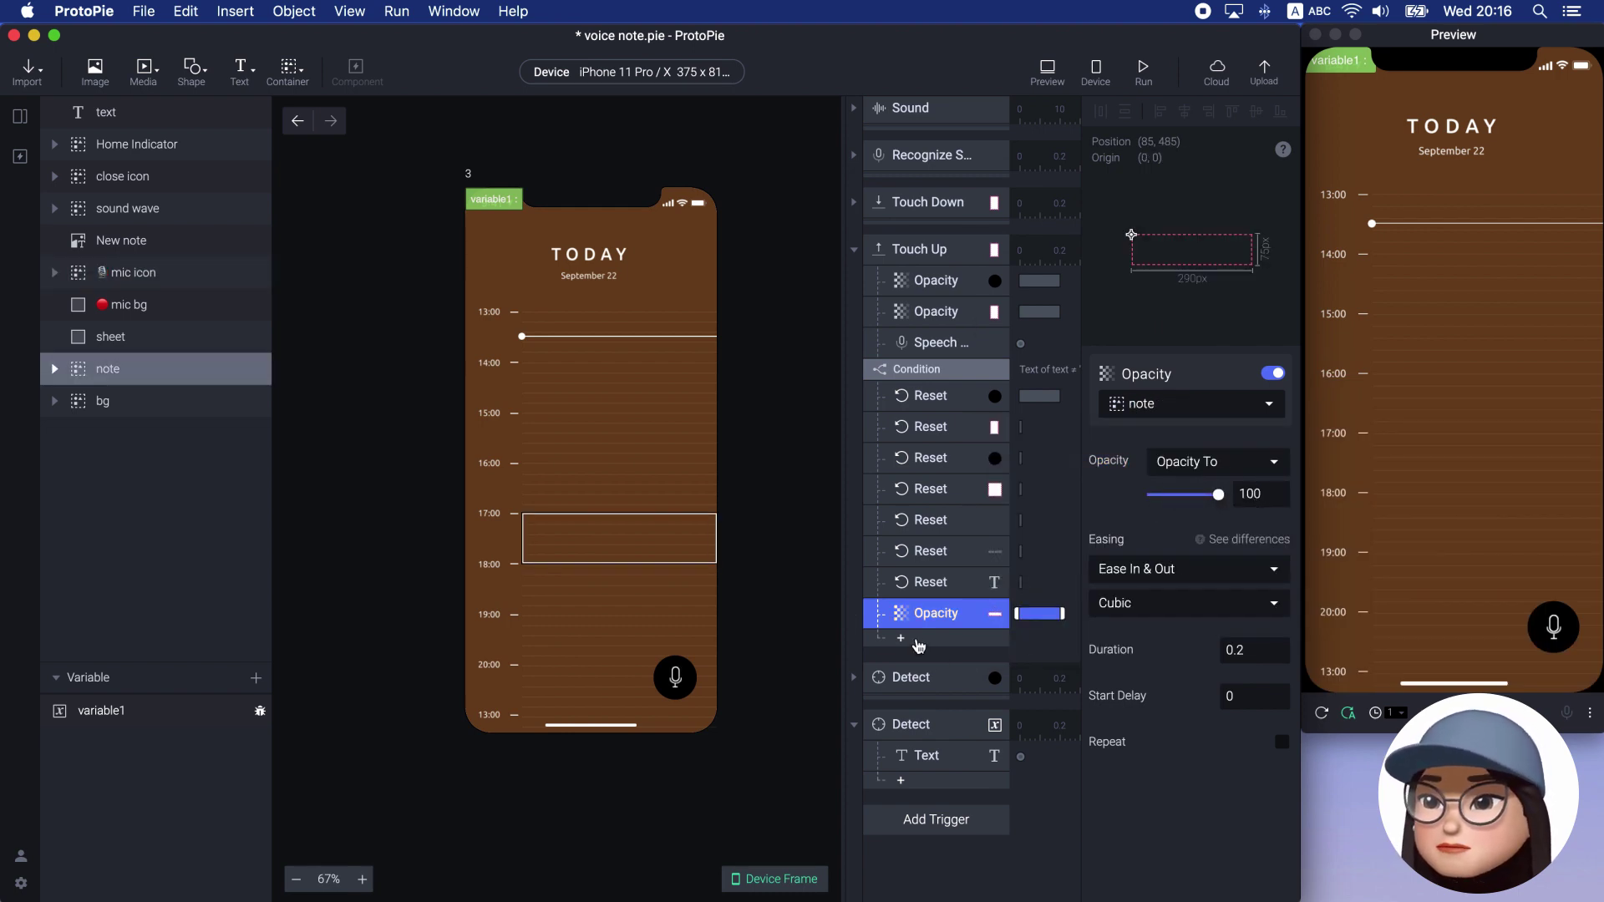
Add a Text response setting note text's content to the formula variable1
click(901, 639)
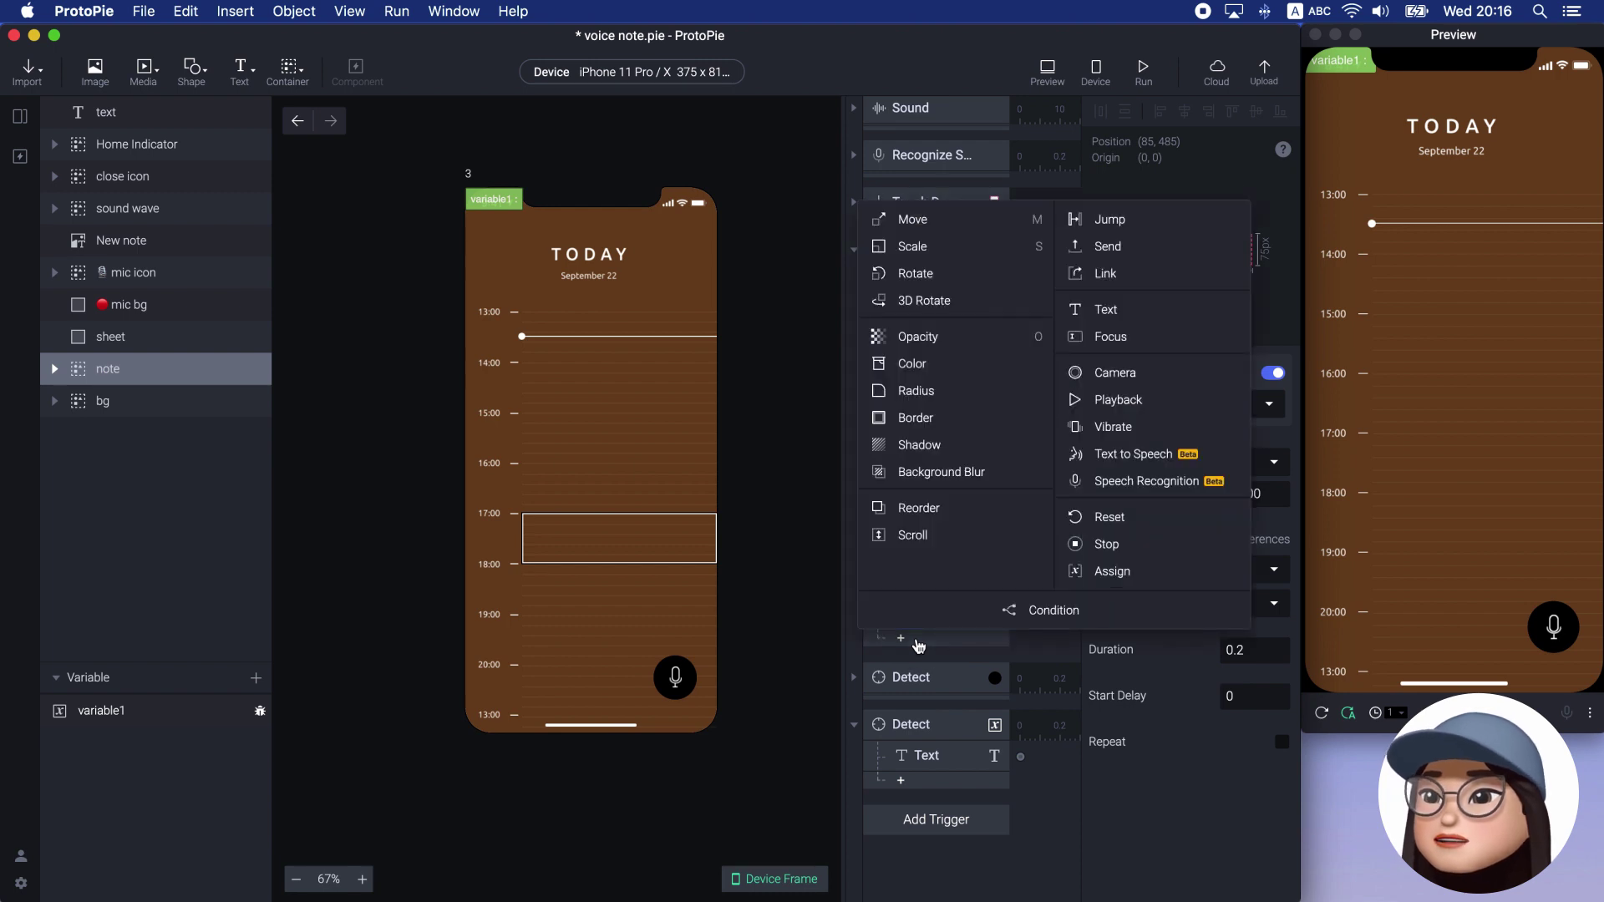
click(1105, 309)
click(1145, 410)
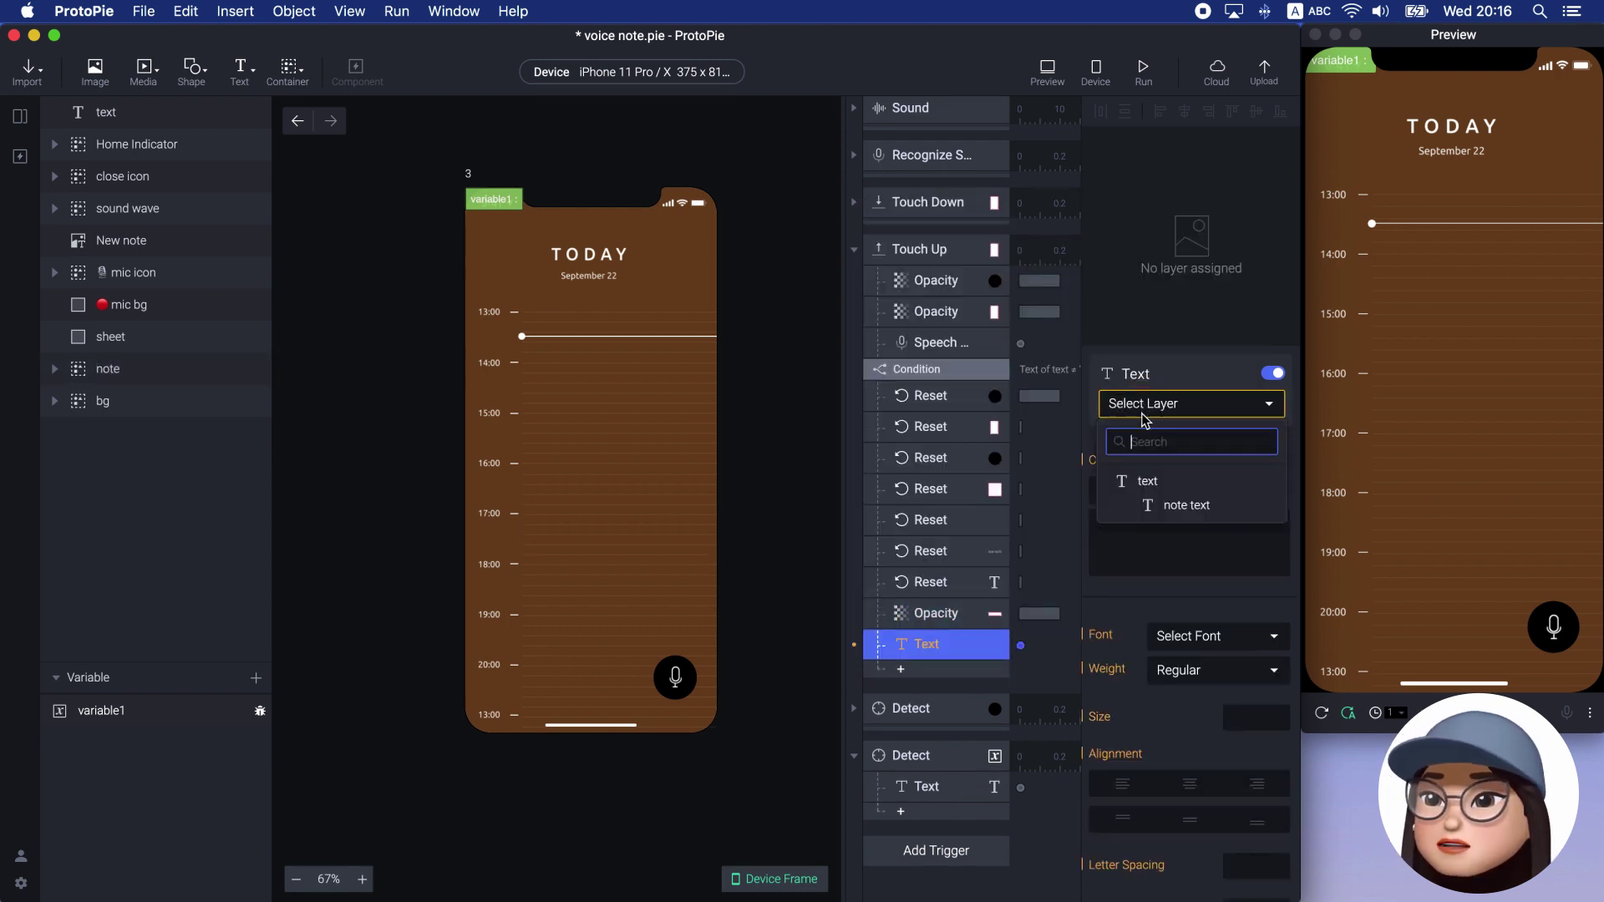
click(1151, 504)
click(1193, 493)
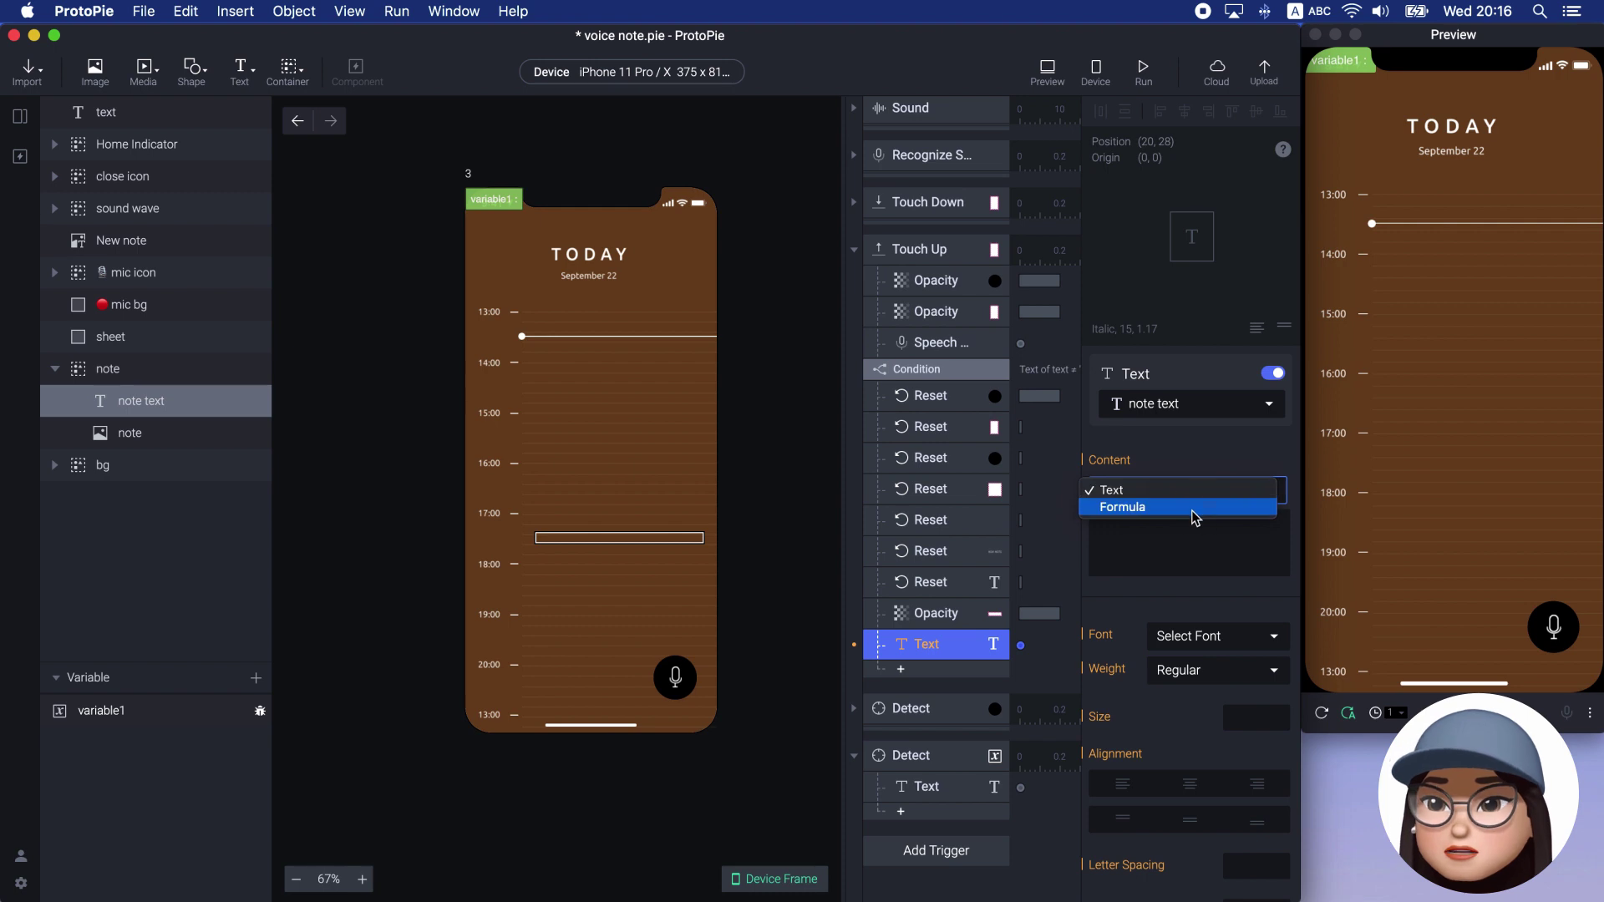
click(1194, 508)
click(1260, 524)
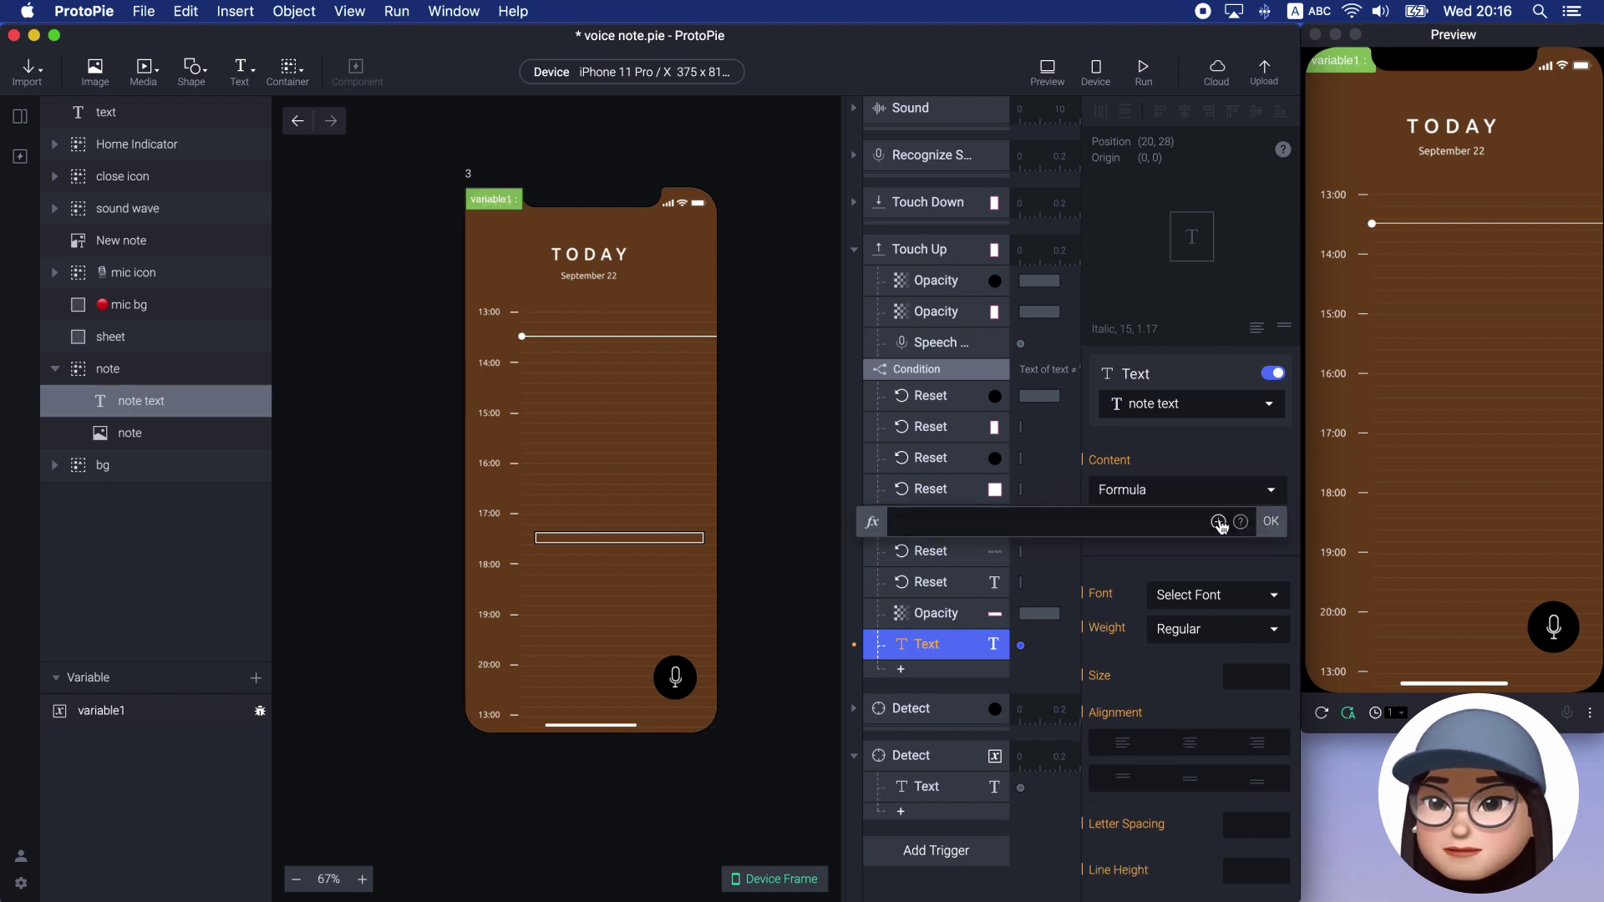
click(1219, 522)
click(1158, 590)
click(1270, 522)
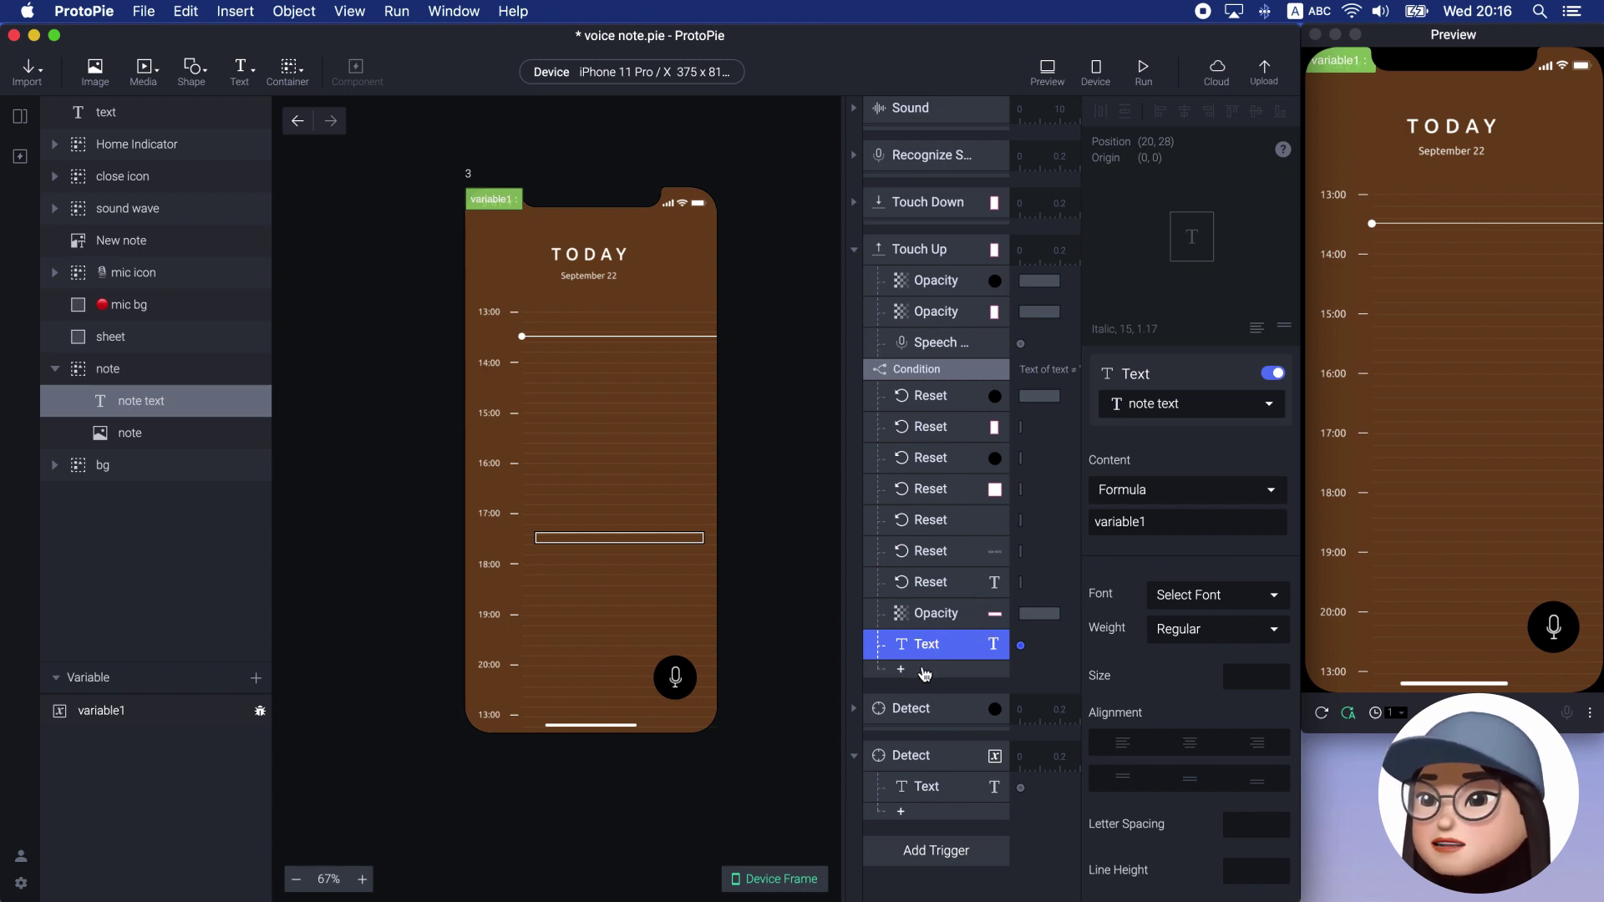
Add a Text to Speech response whose formula content is "saving new note " + variable1
click(925, 673)
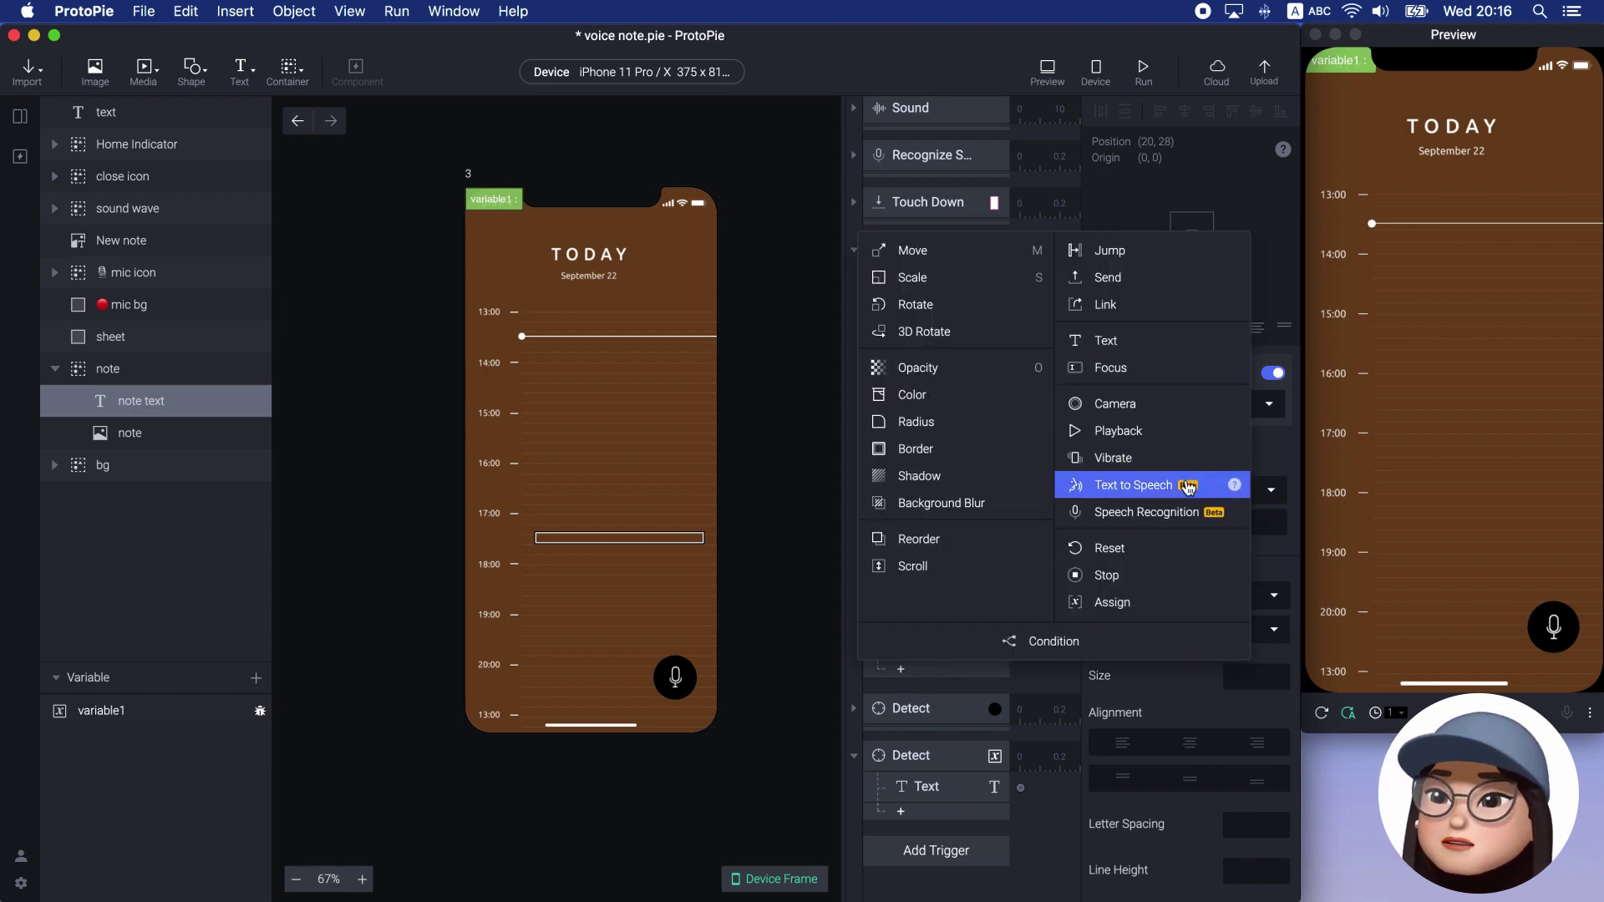
click(1120, 489)
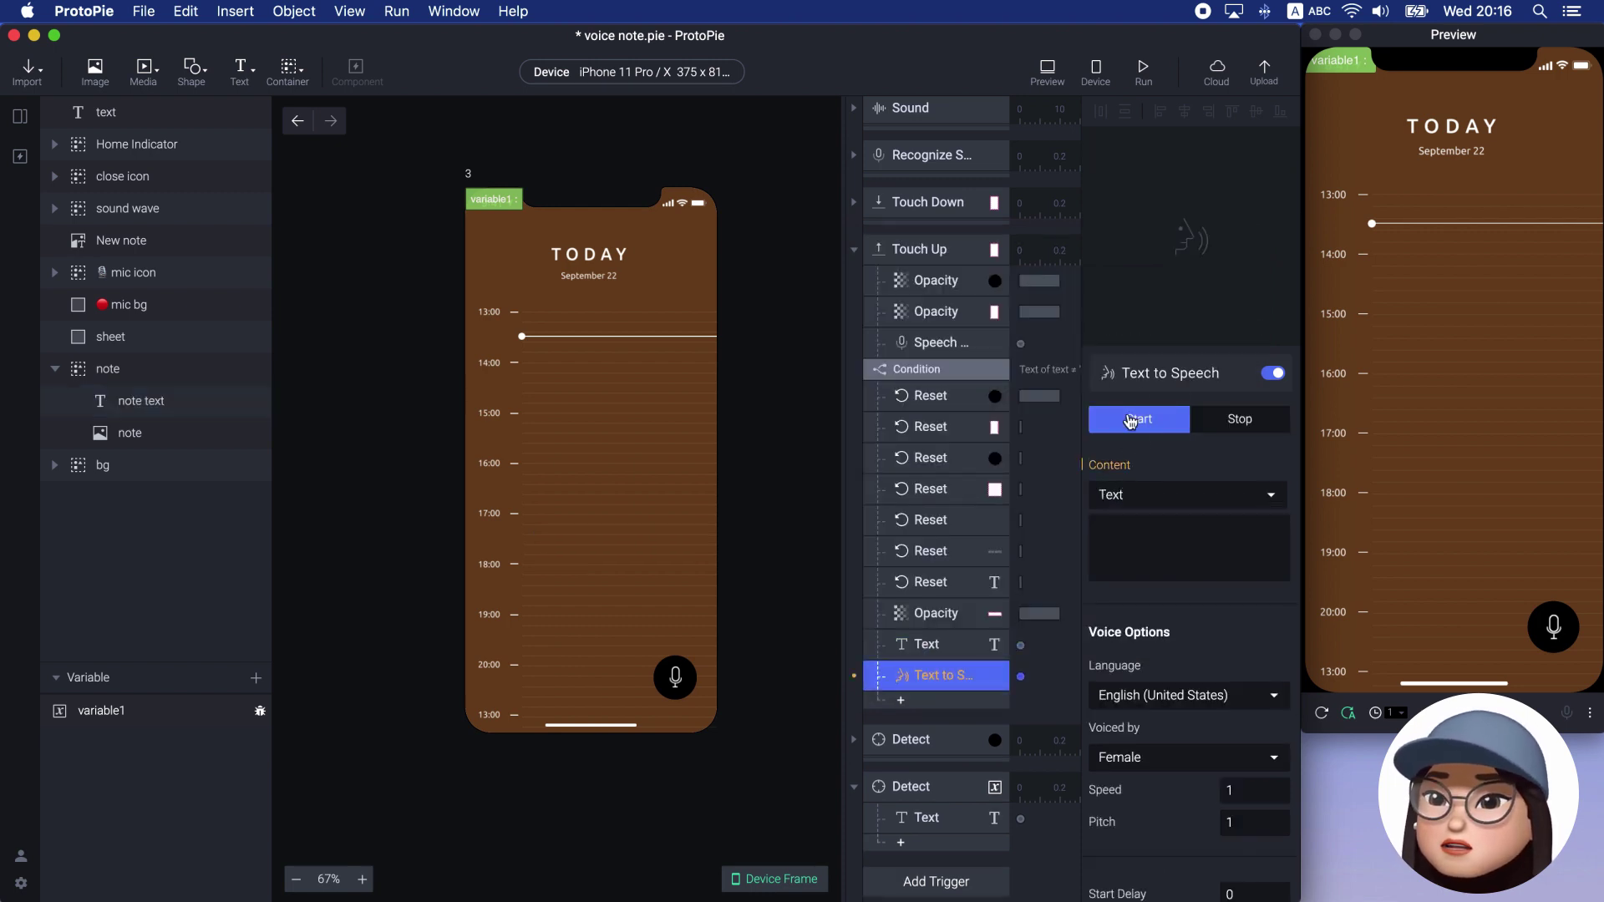
click(1152, 494)
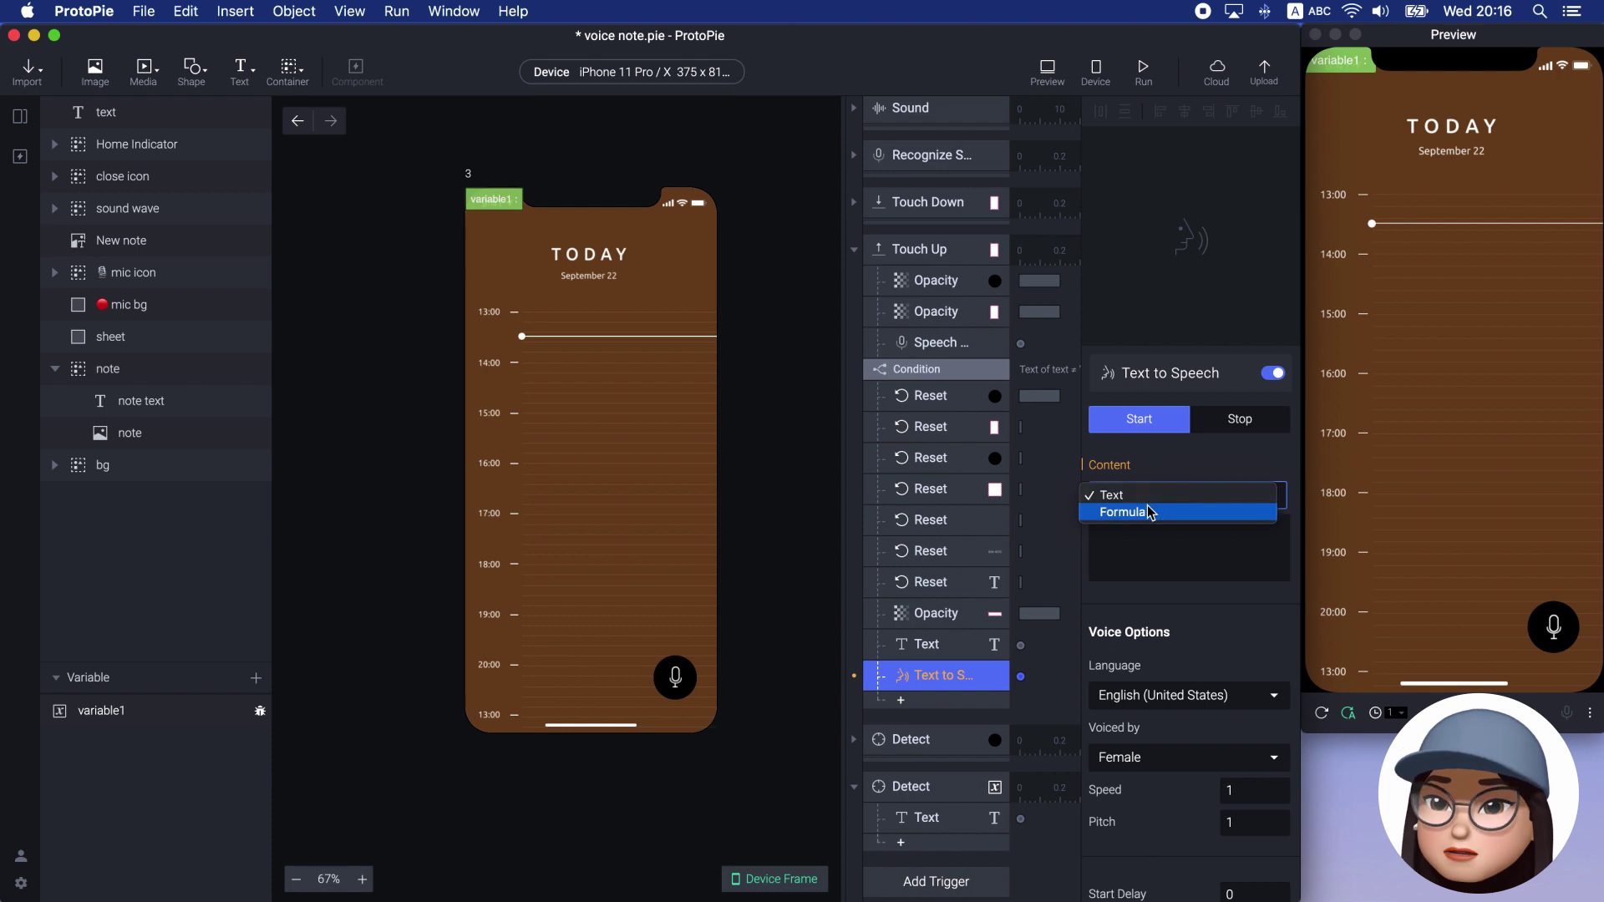
click(1149, 512)
click(1213, 528)
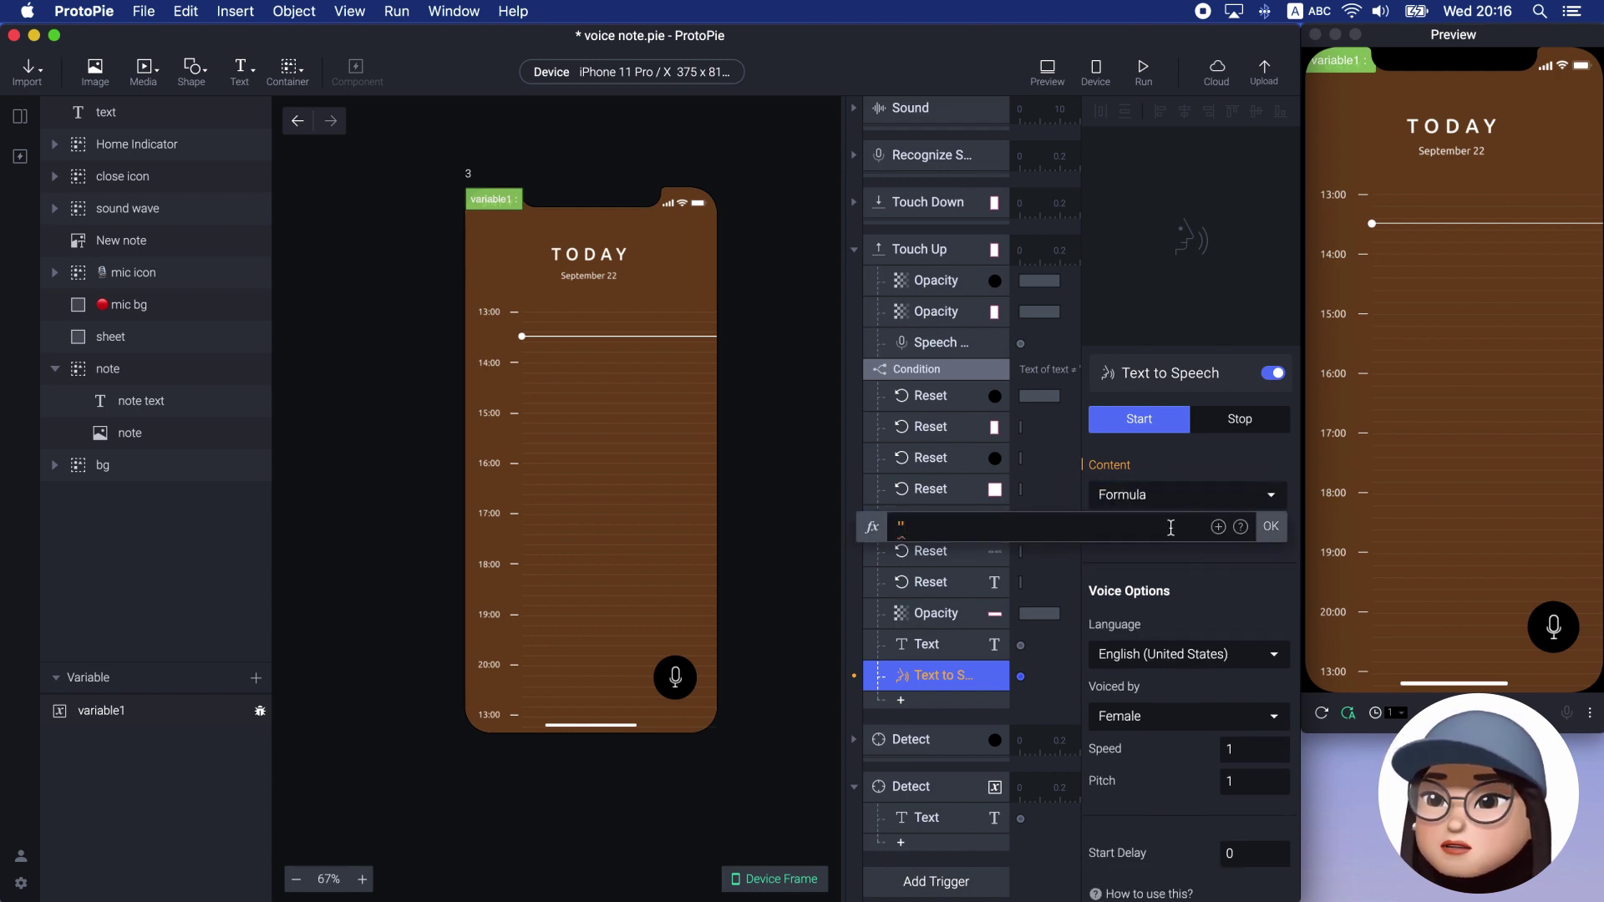
text("saving new note")
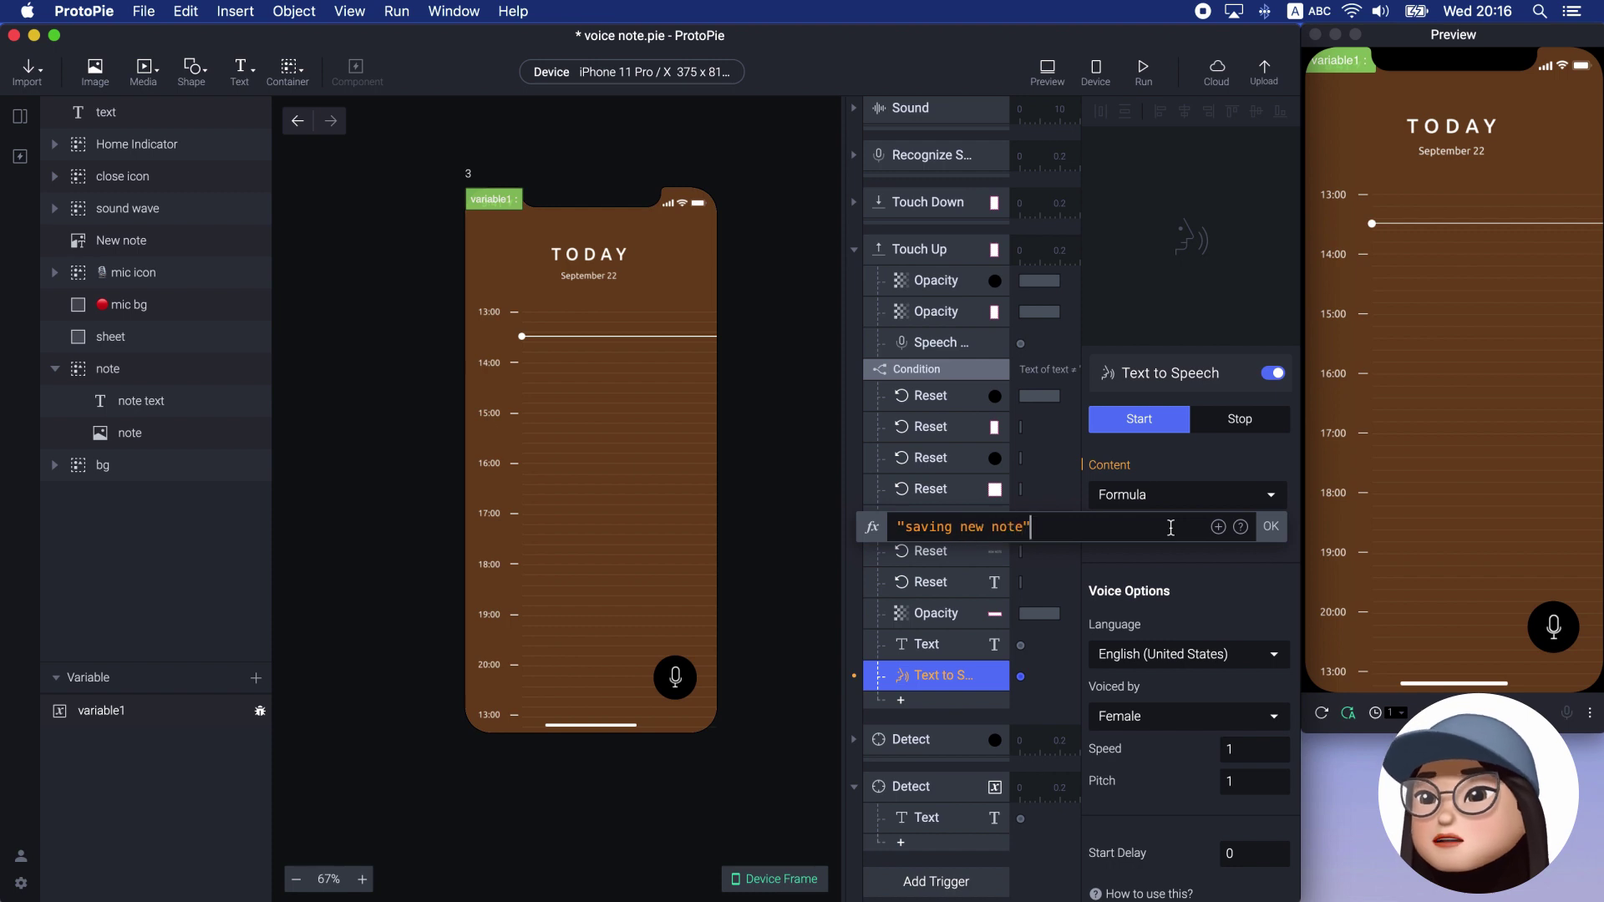
key(BackSpace)
key(BackSpace)
text(" )
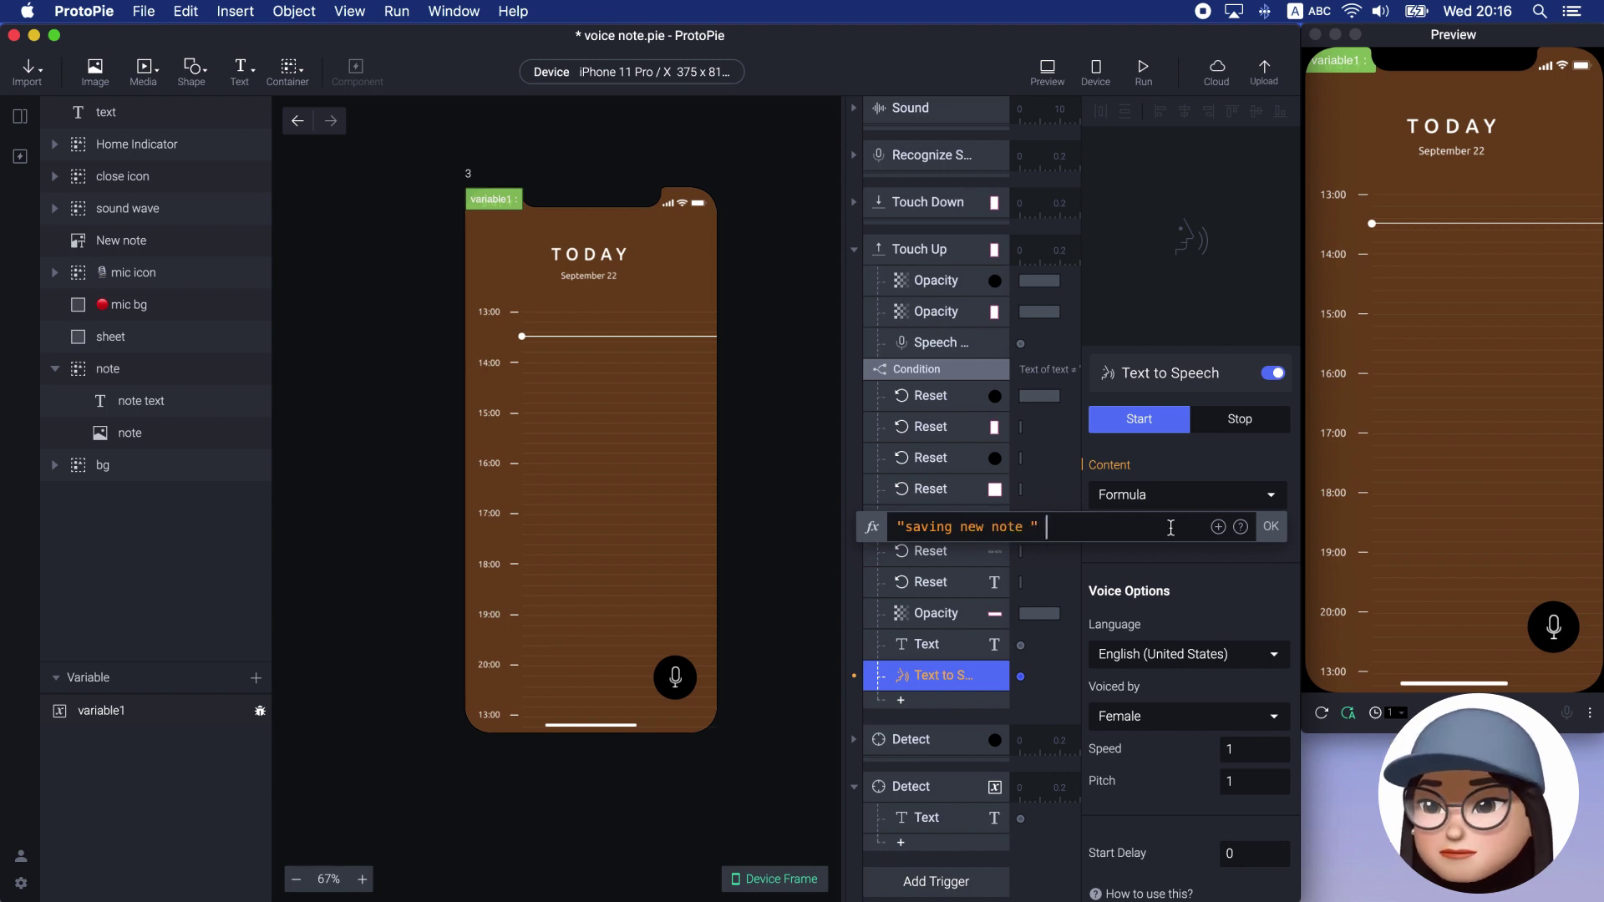
text(+)
click(1219, 526)
click(1100, 603)
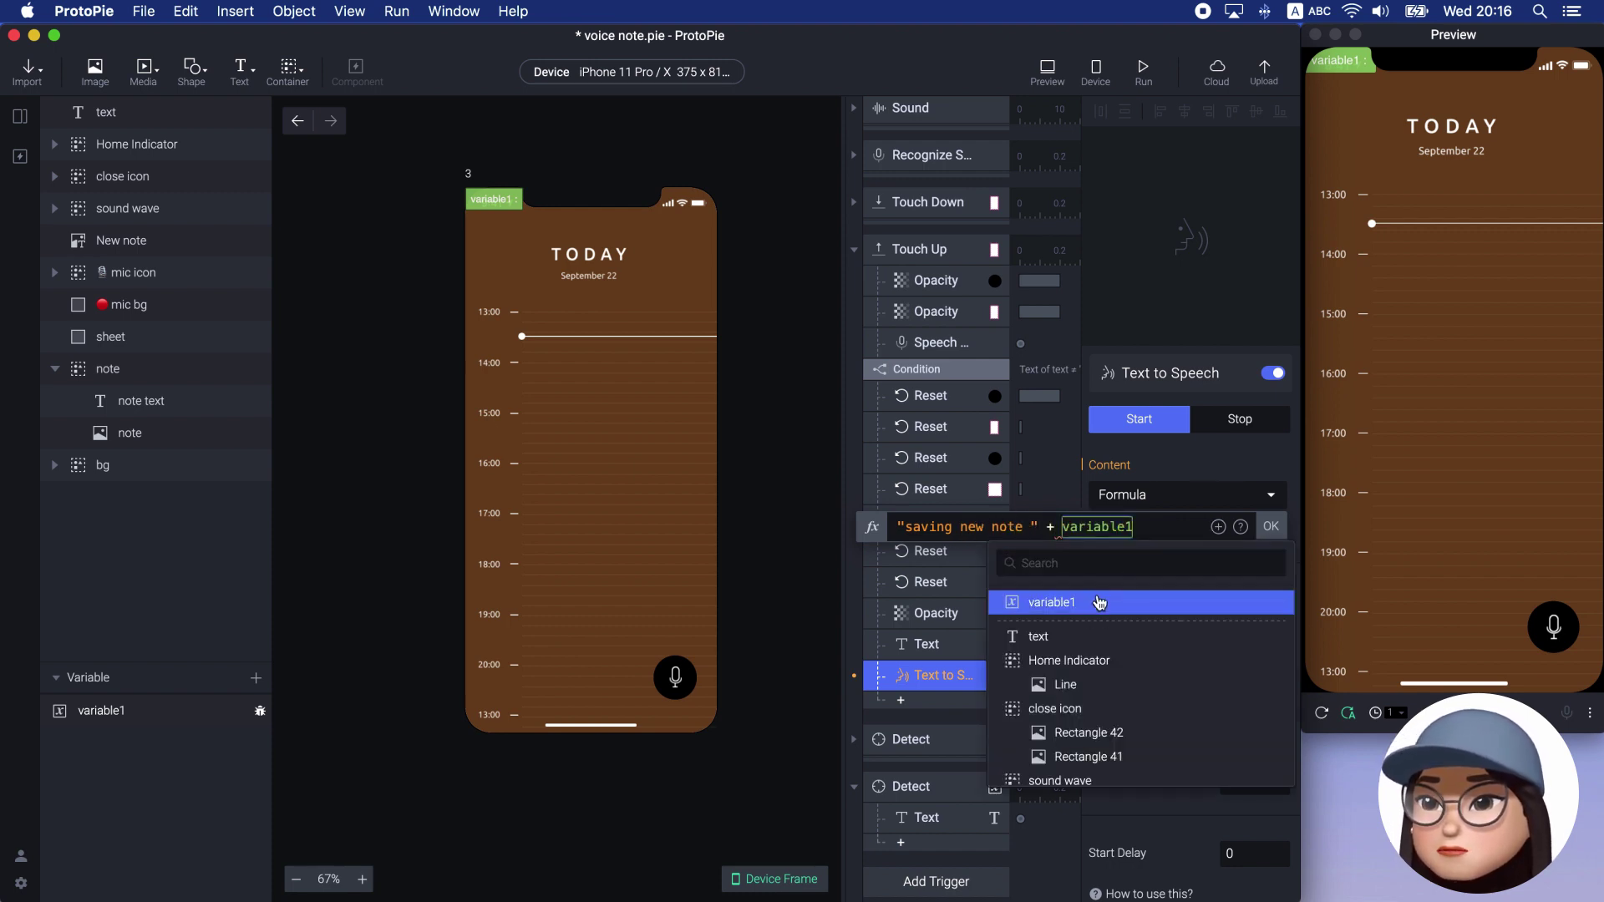
click(1271, 526)
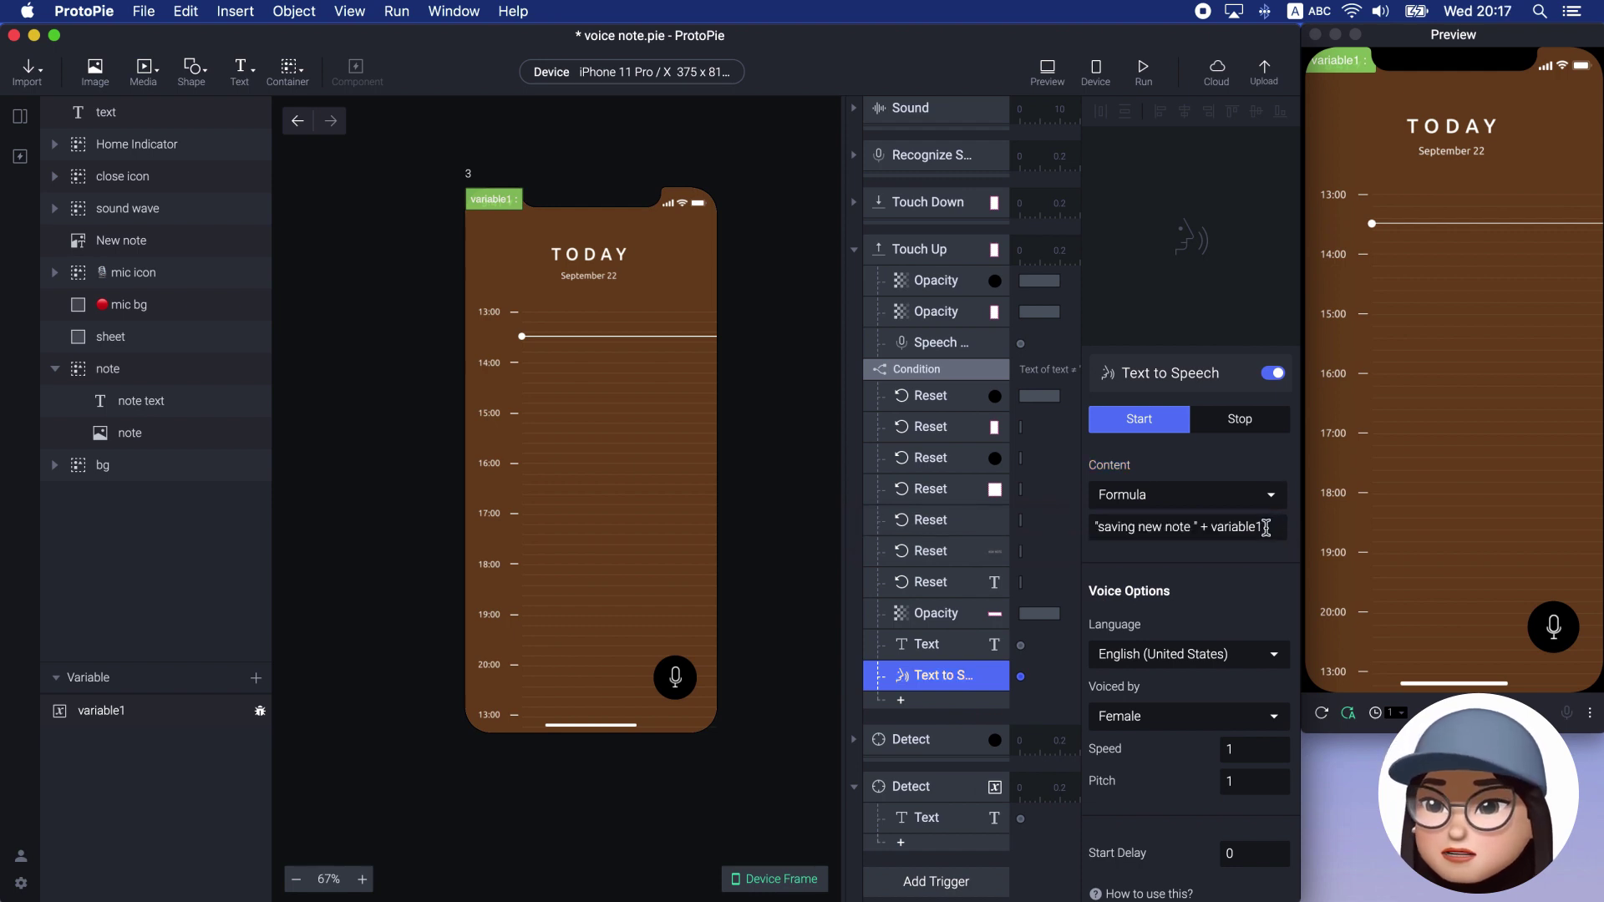